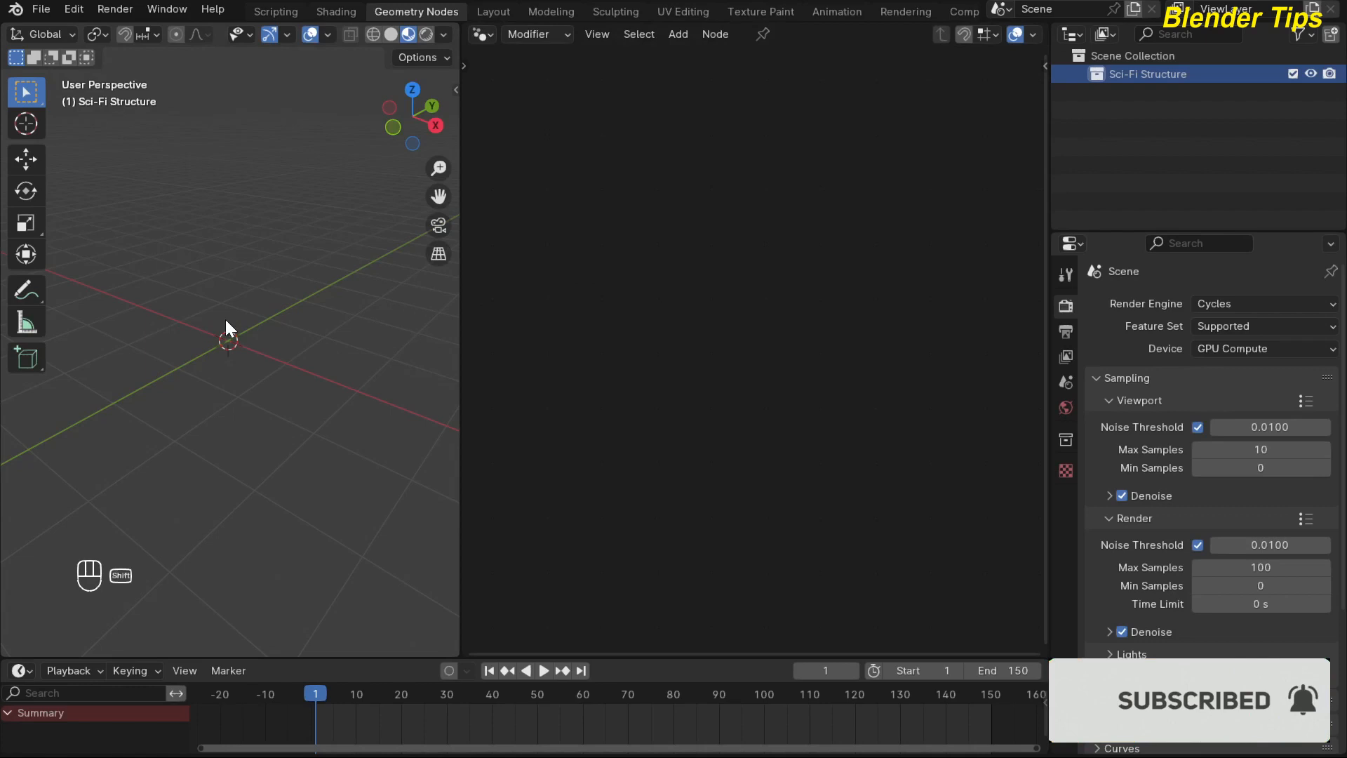
Add a mesh plane to the scene and create a new geometry node tree on it.
key(shift+a)
mouse_move(193, 342)
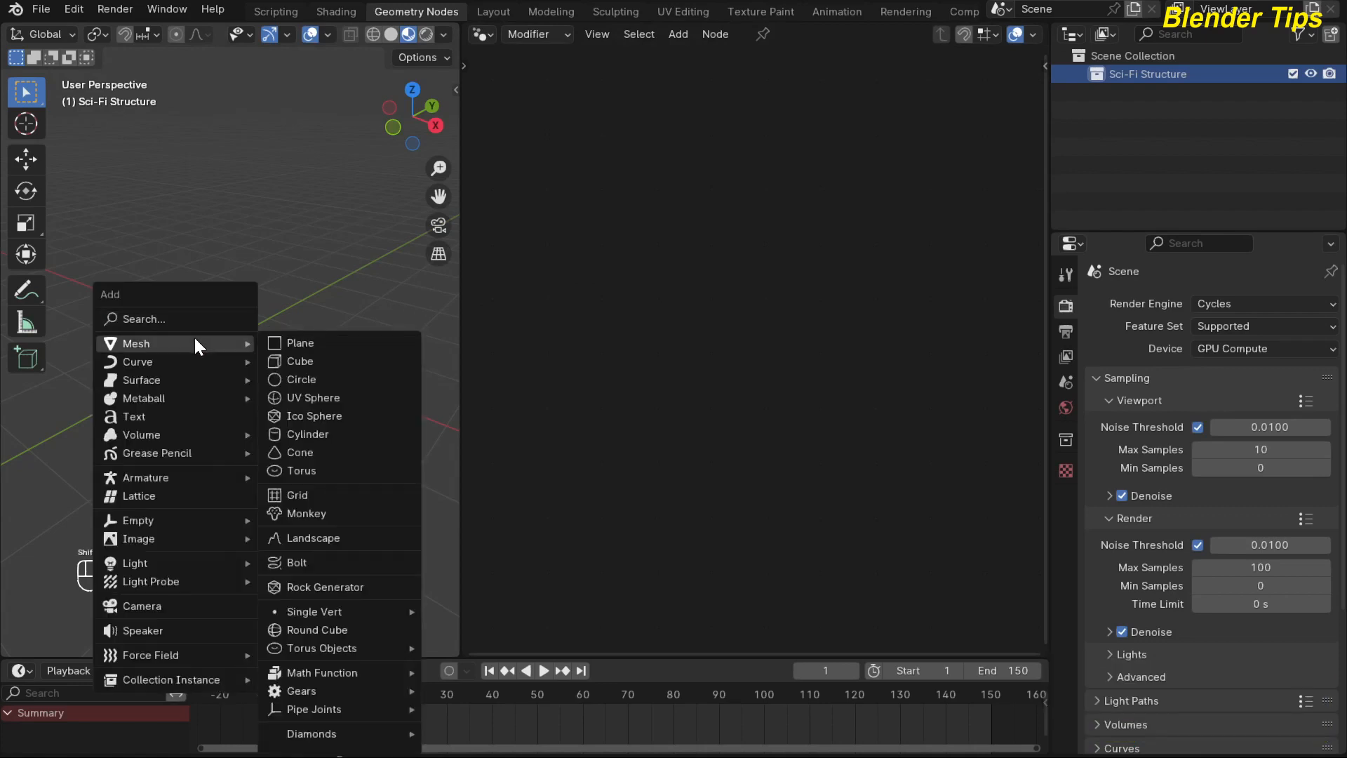
click(293, 343)
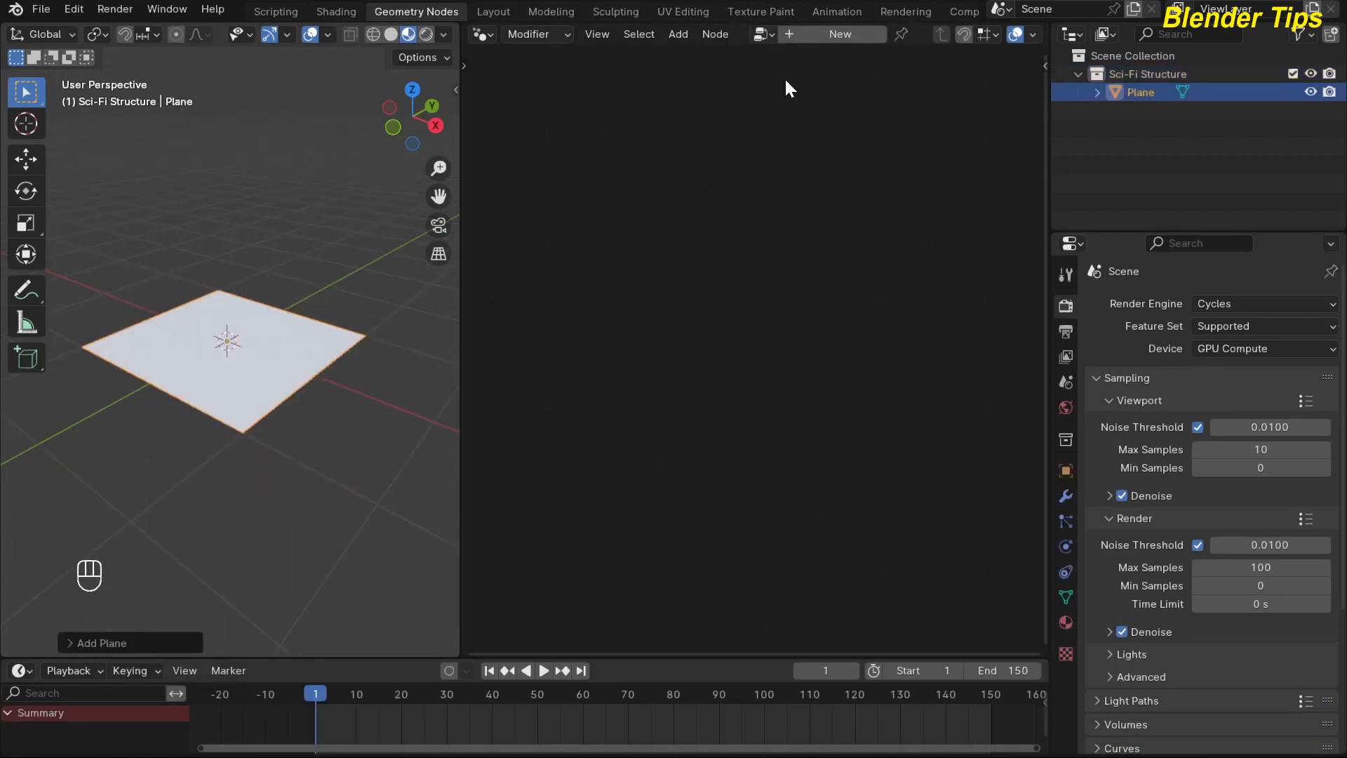
click(815, 38)
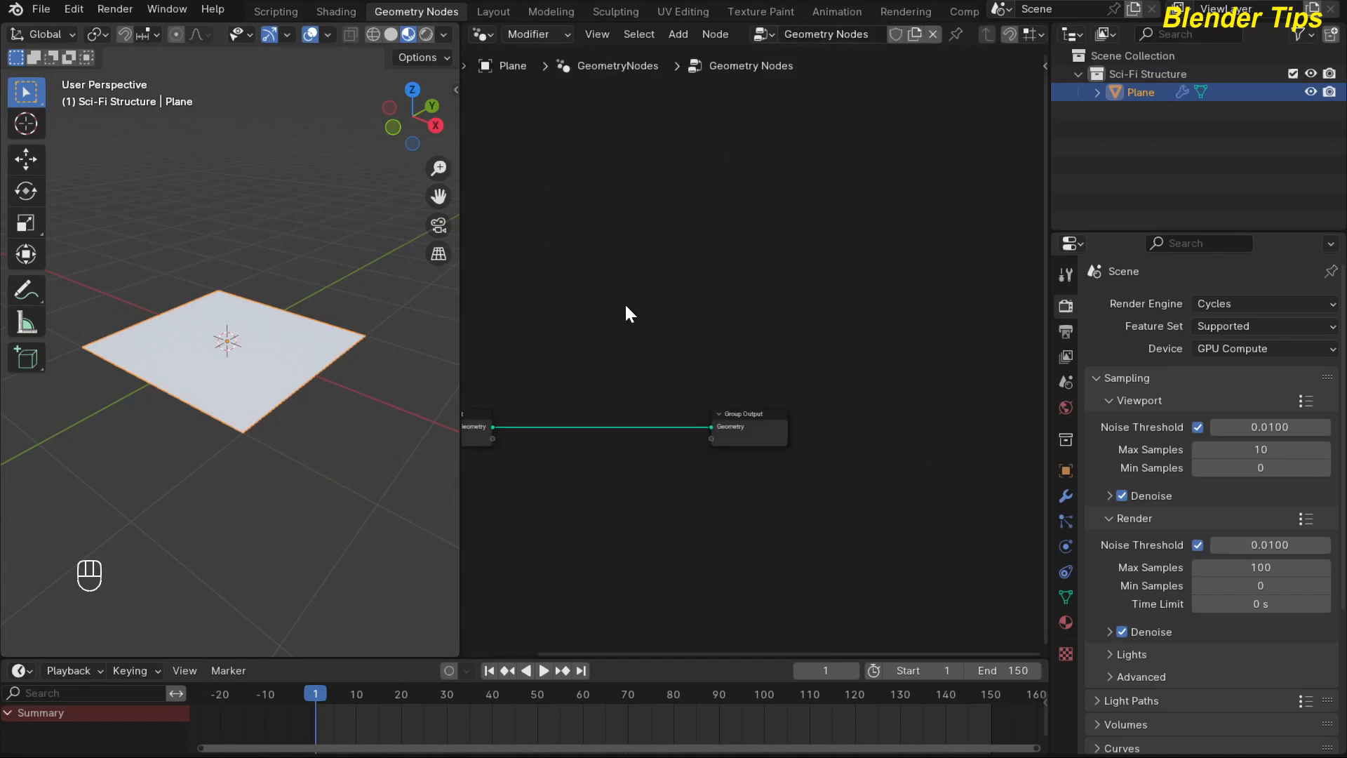
Delete the Group Input node from the geometry node tree.
key(Home)
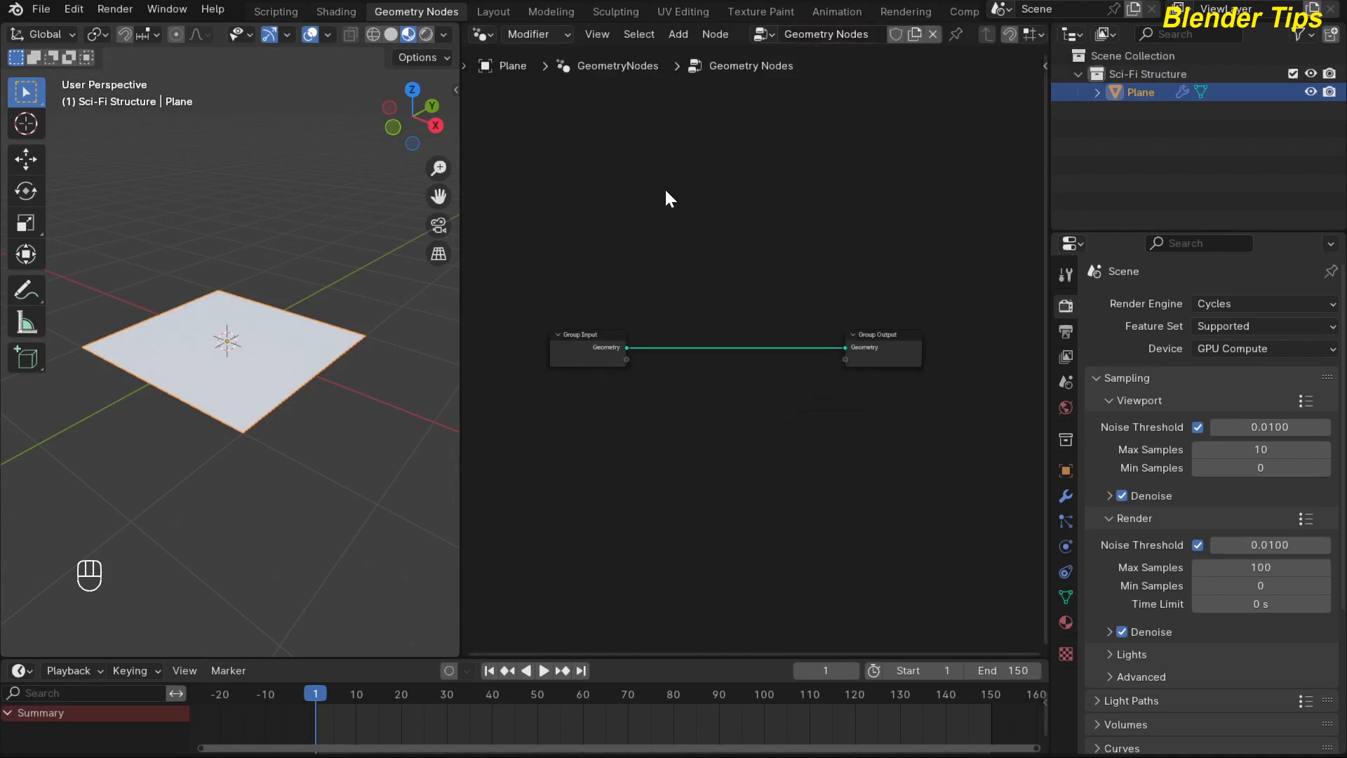
scroll(561, 389, up, 3)
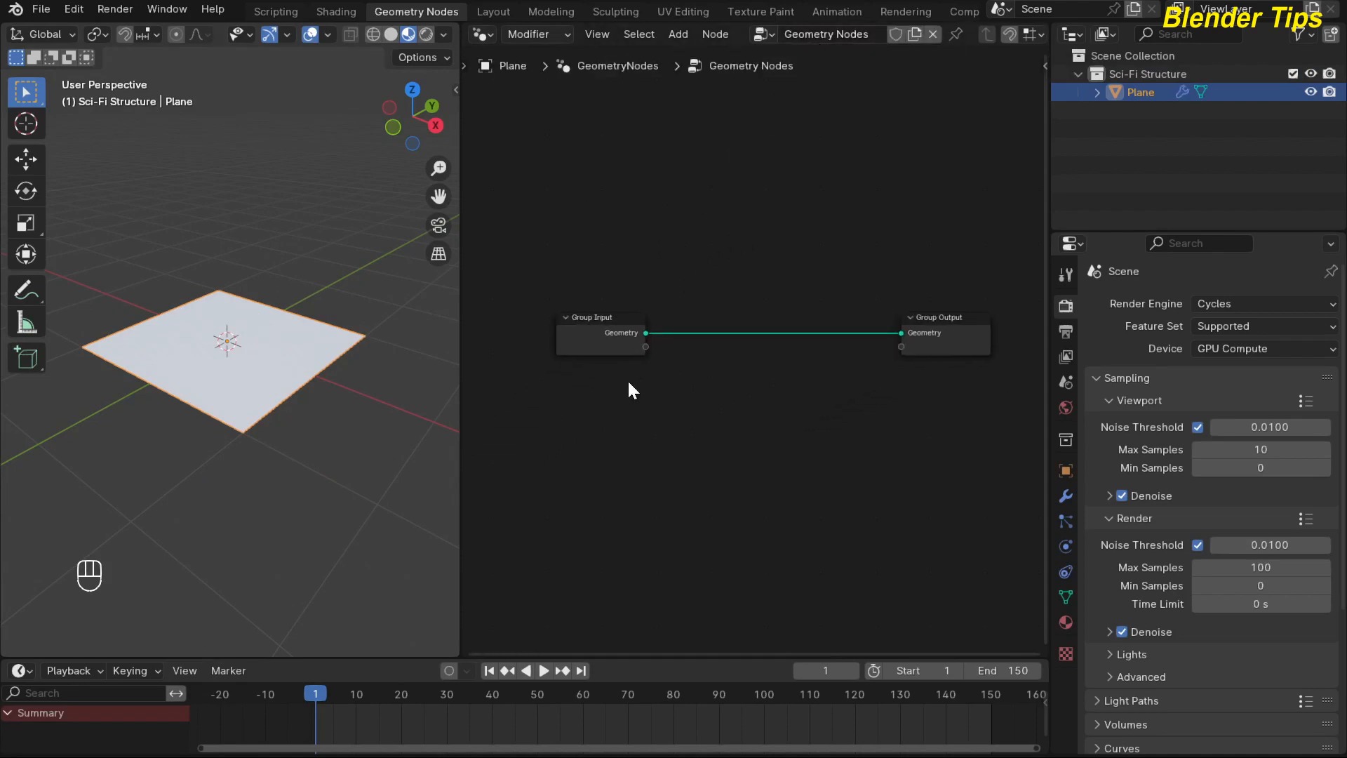
drag(560, 301, 575, 371)
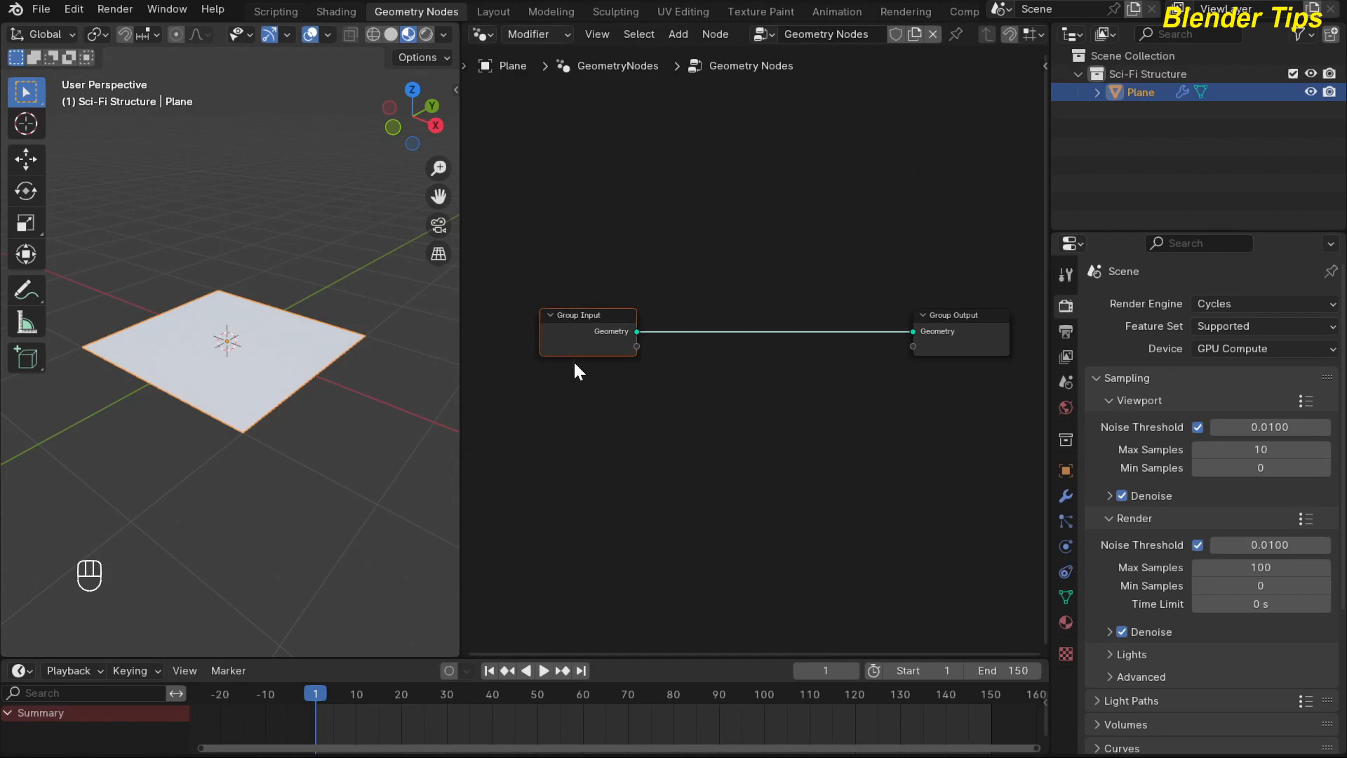
key(Delete)
middle_drag(596, 358, 572, 362)
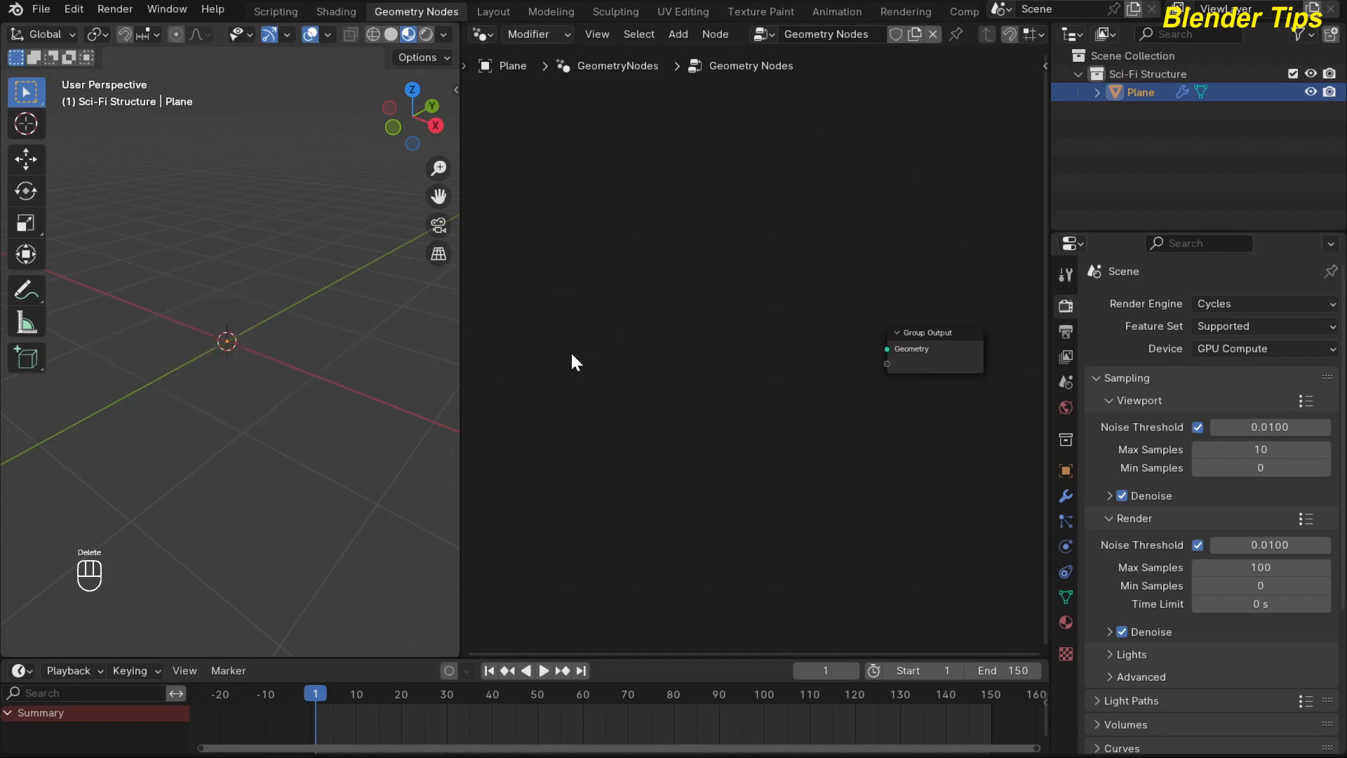
Add an Ico Sphere node and connect its Mesh output to the Group Output's Geometry input.
key(shift+a)
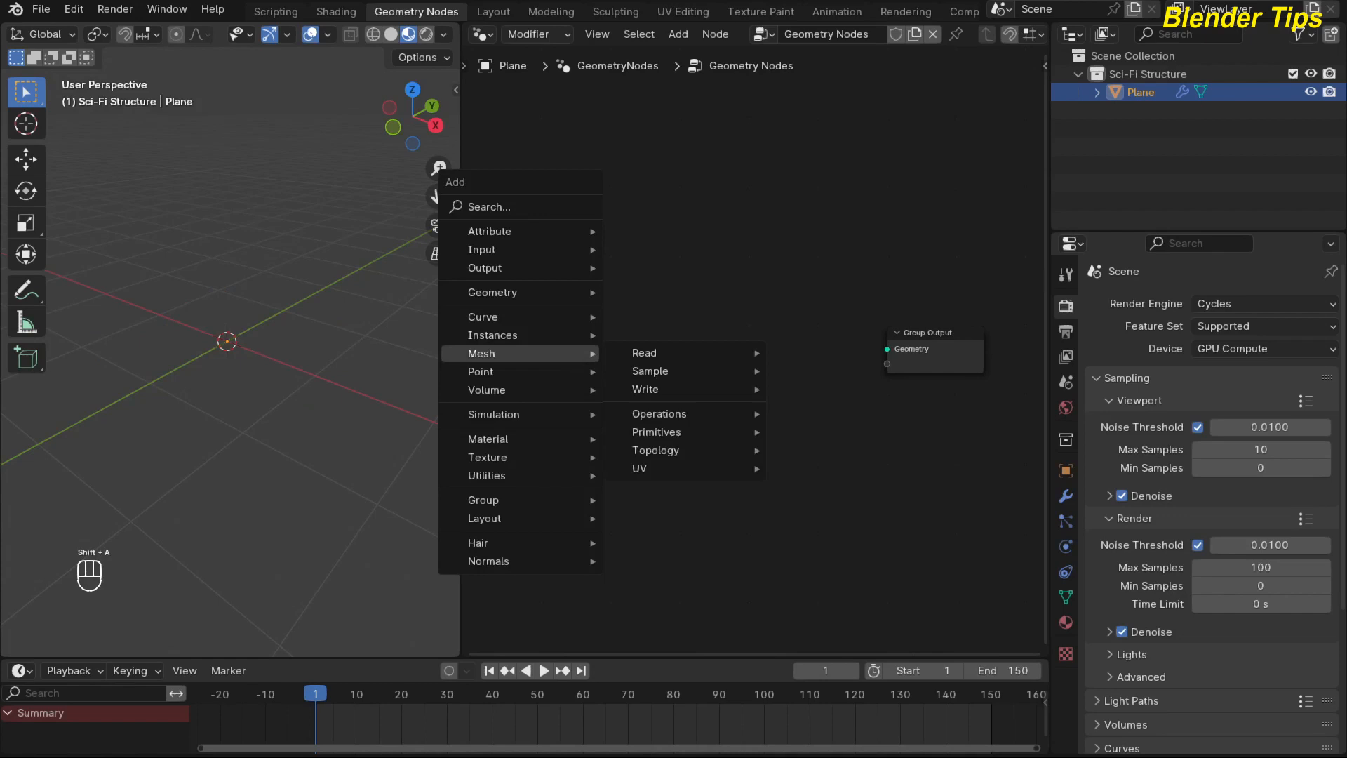
text(ico)
key(Return)
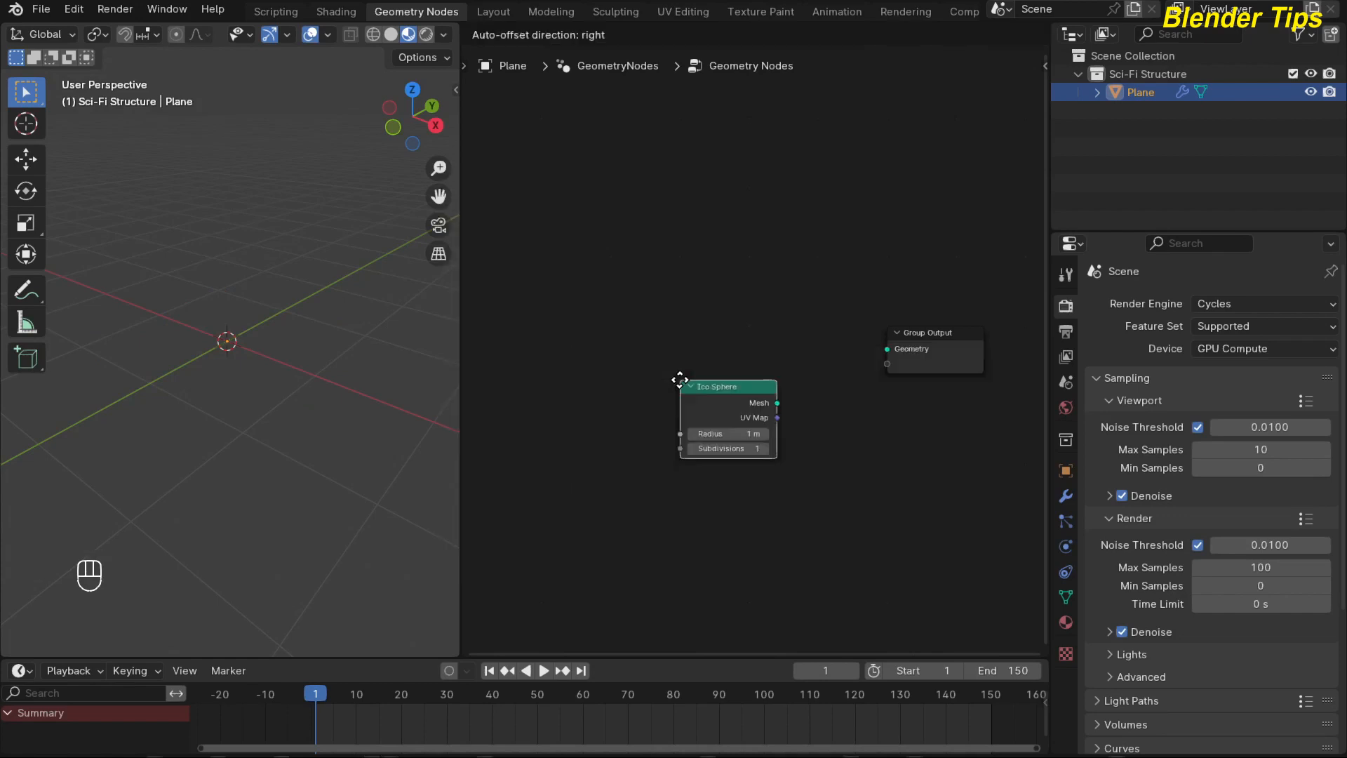
click(506, 359)
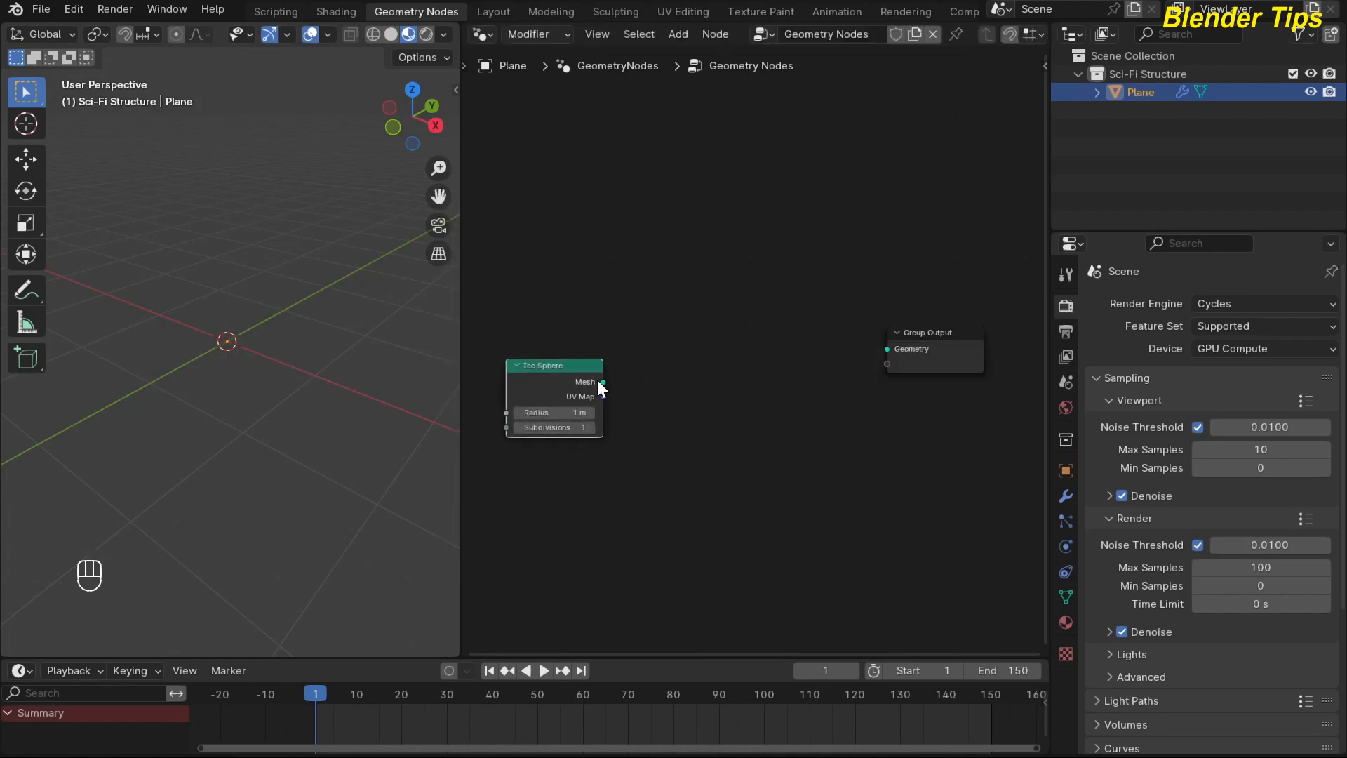
drag(602, 382, 868, 347)
drag(603, 382, 885, 349)
Switch the 3D viewport to solid shading and deselect the plane object.
mouse_move(192, 335)
middle_down()
mouse_move(149, 310)
mouse_move(149, 291)
mouse_move(237, 230)
middle_up()
click(391, 35)
key(alt+a)
scroll(638, 428, up, 2)
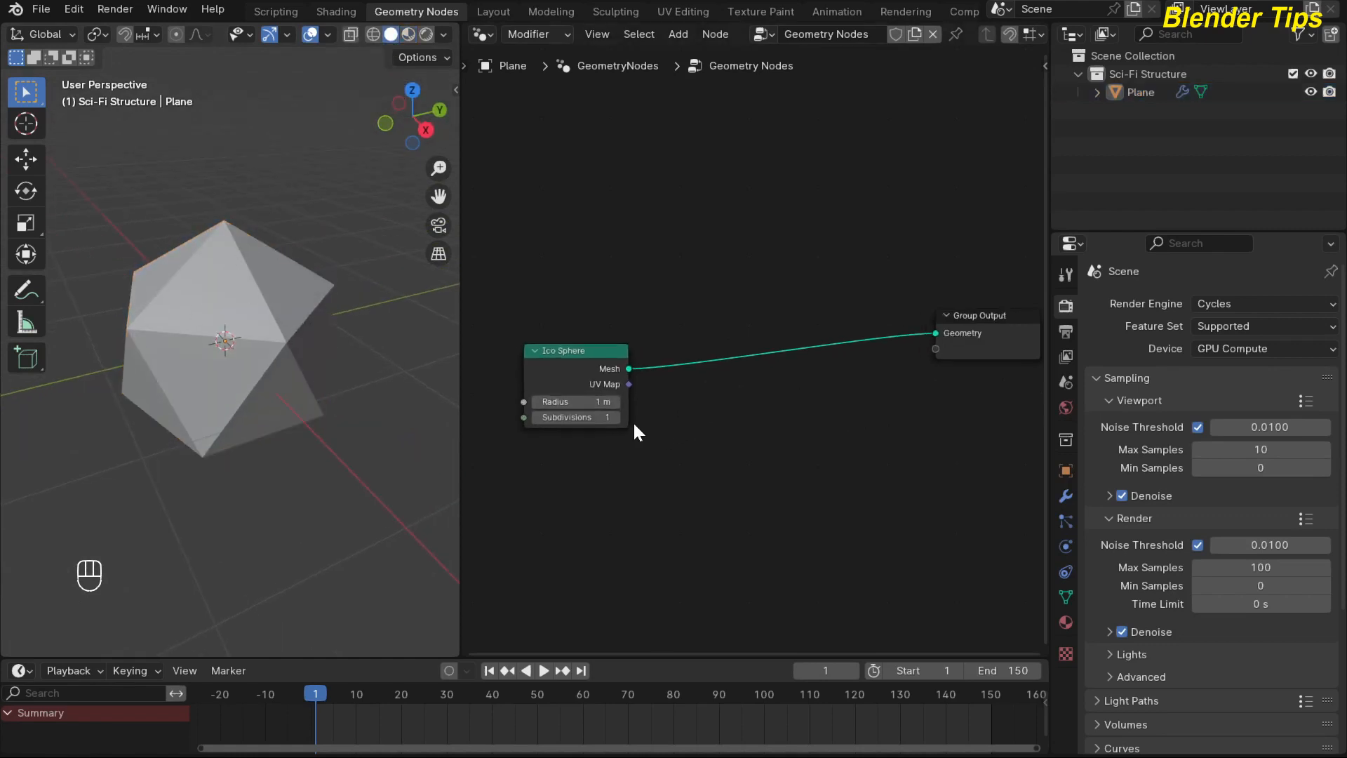
Align the Ico Sphere node with the Group Output and insert a Mesh to Curve node on the link between them.
drag(545, 388, 545, 347)
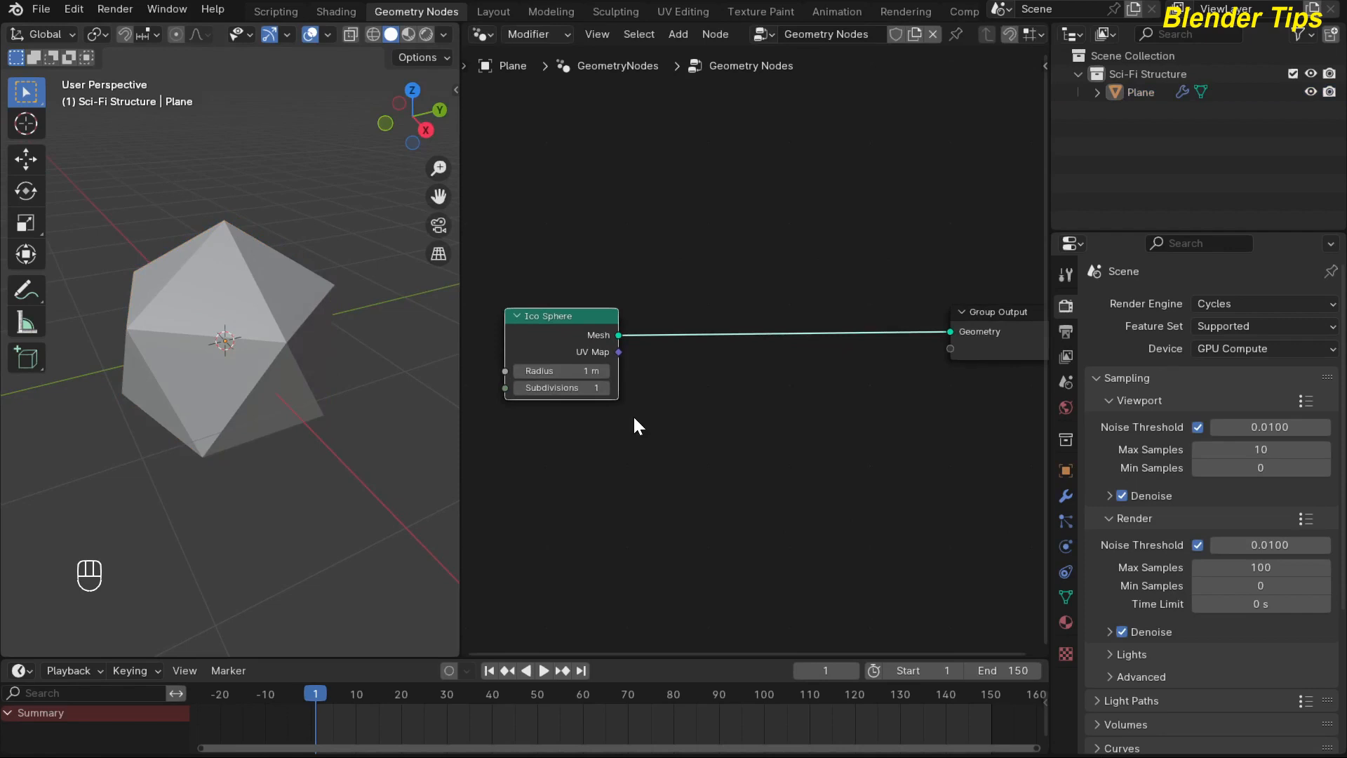
mouse_move(634, 419)
middle_down()
mouse_move(630, 435)
mouse_move(642, 430)
middle_up()
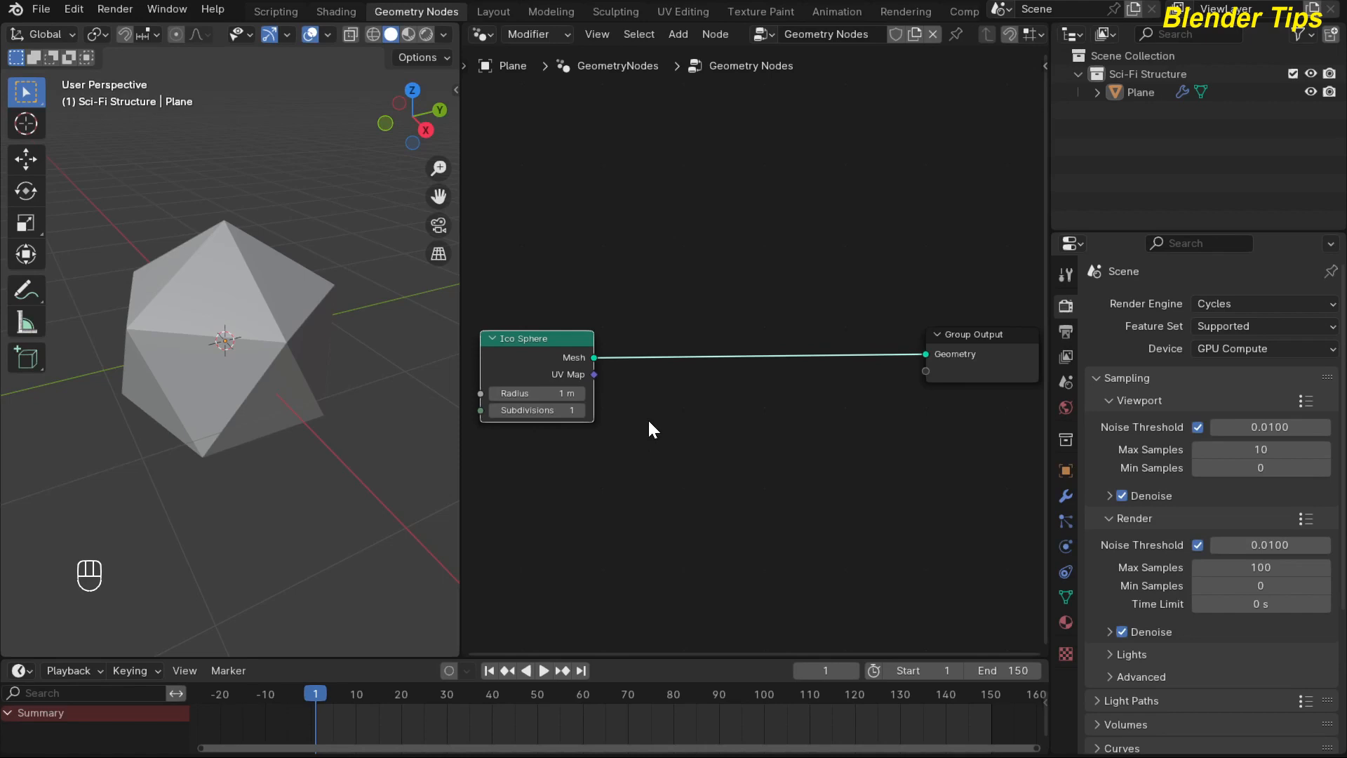
key(shift+a)
mouse_move(649, 422)
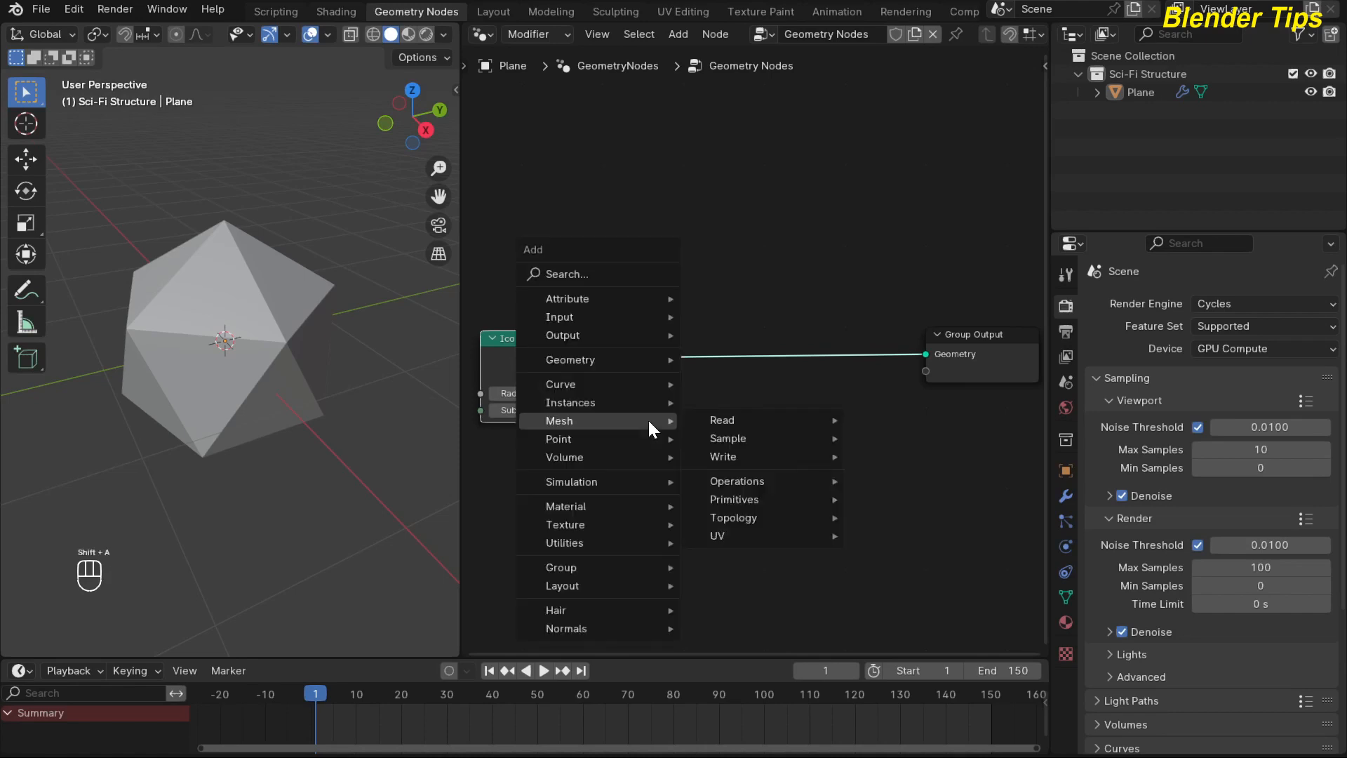
text(mtc)
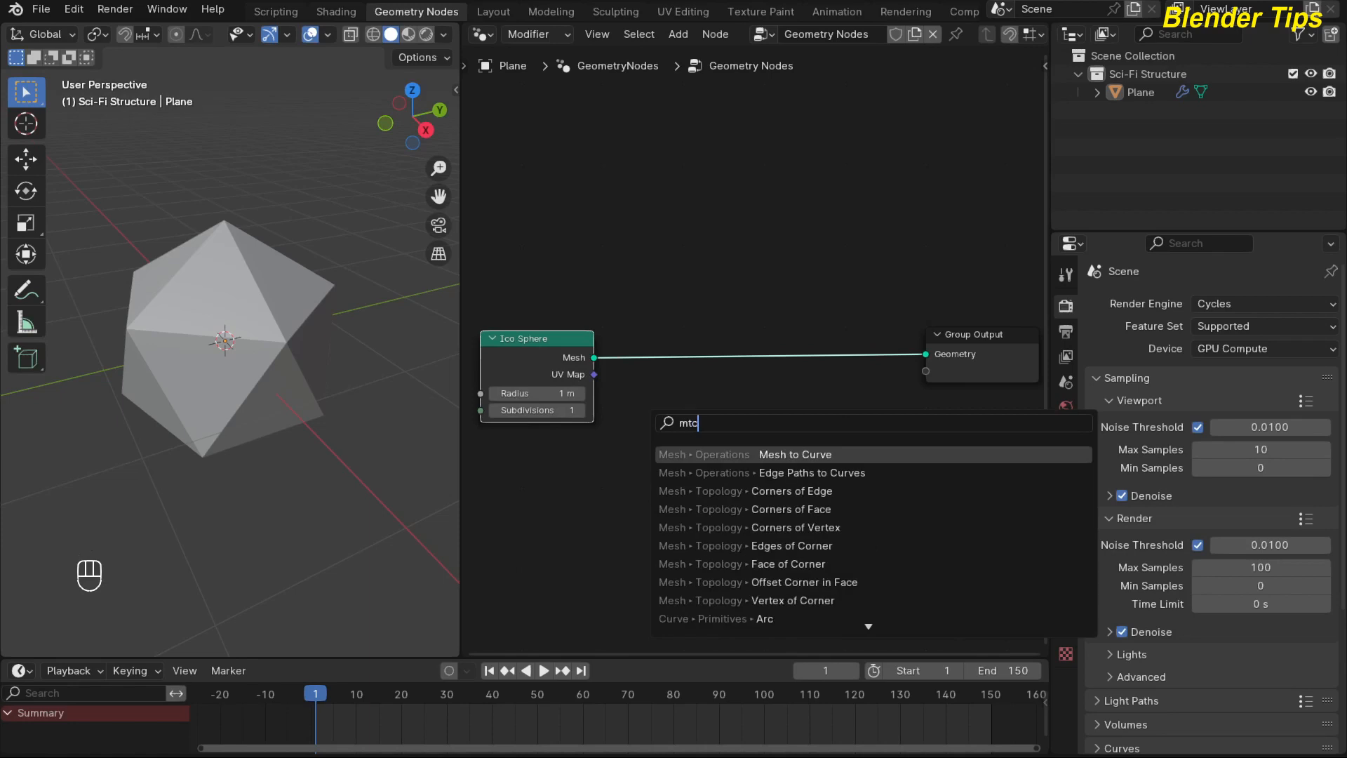
key(Return)
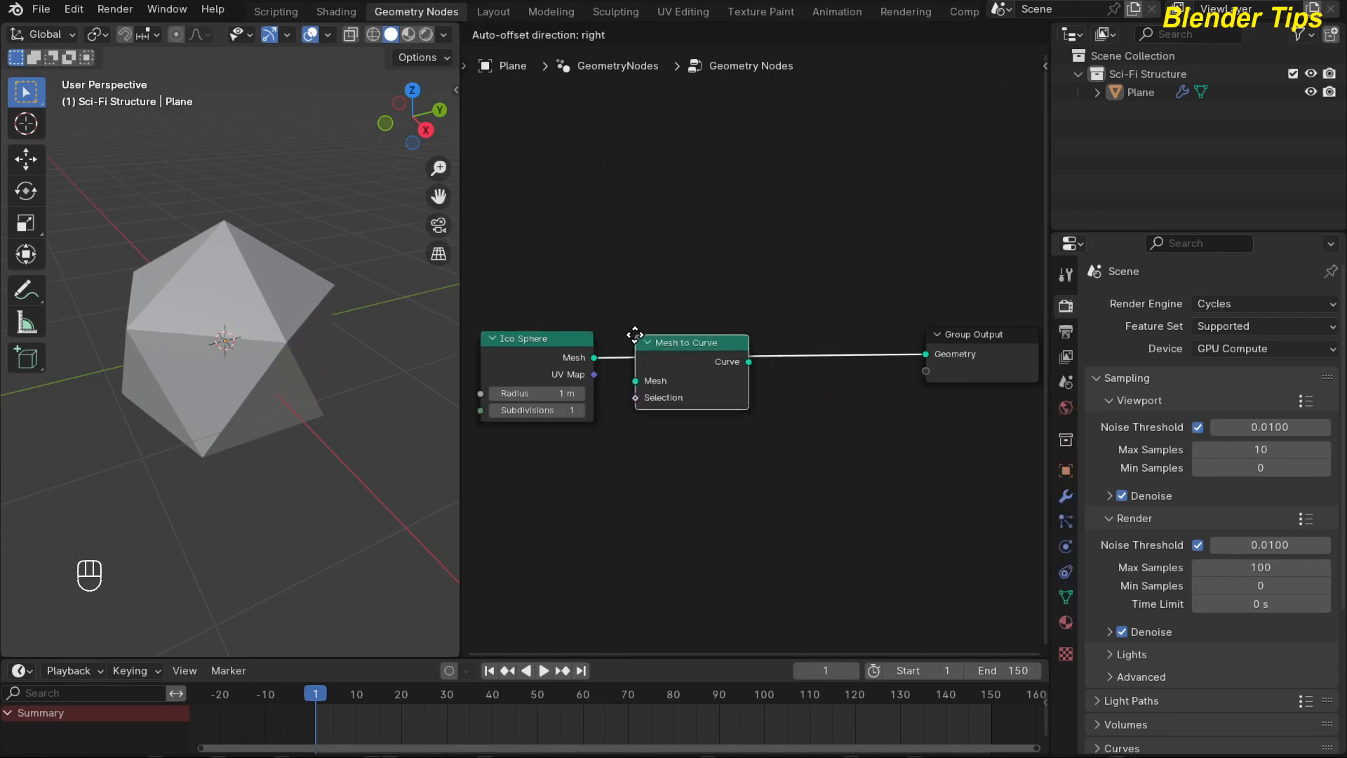
click(632, 334)
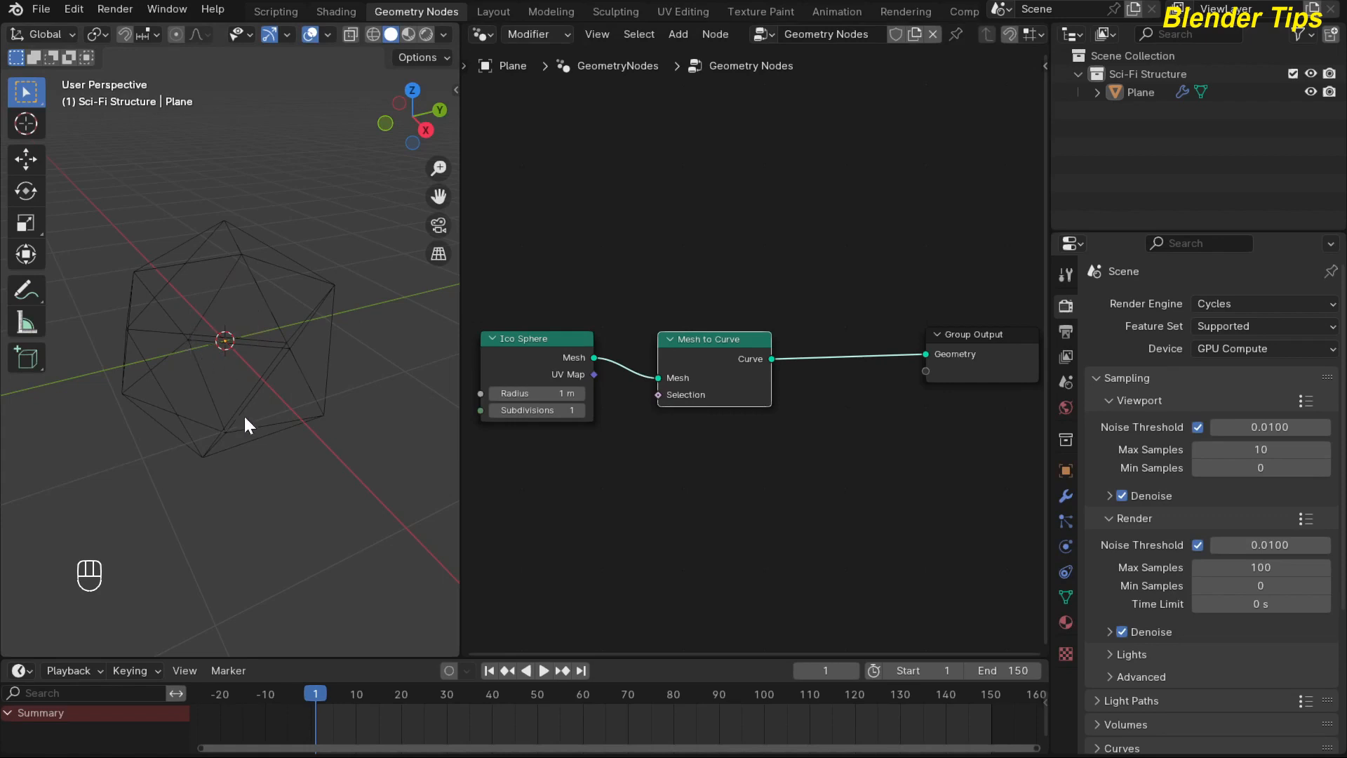
Insert a Curve to Mesh node between the Mesh to Curve and Group Output nodes.
middle_drag(662, 475, 628, 484)
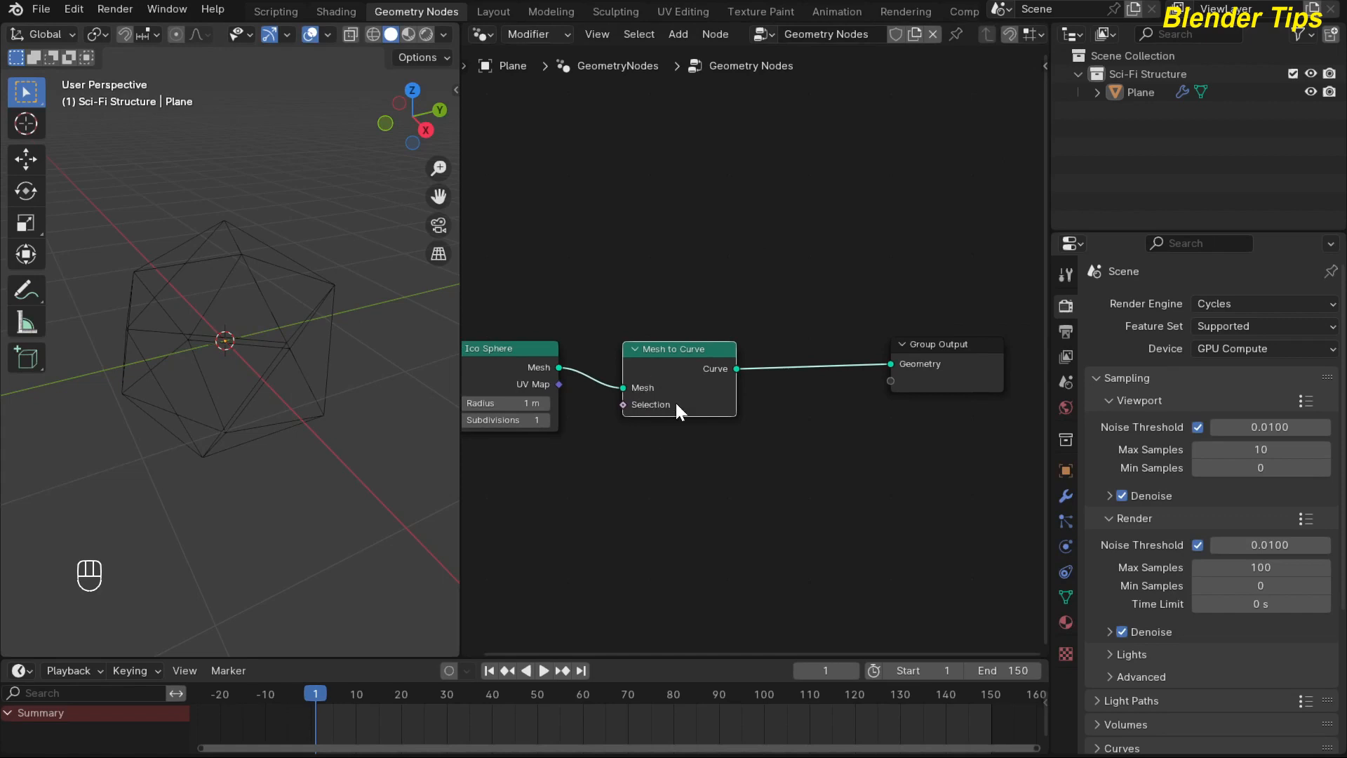
click(654, 473)
key(shift+a)
mouse_move(654, 474)
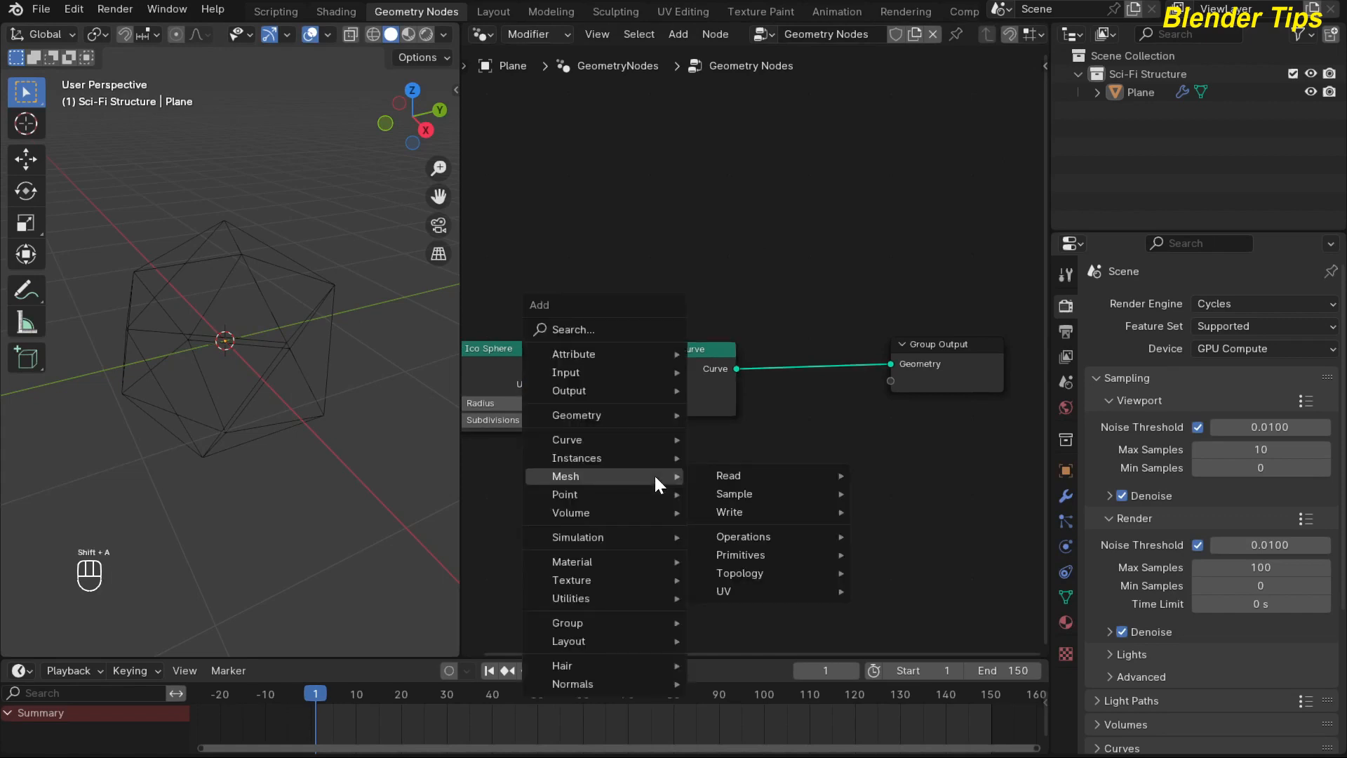
text(ctm)
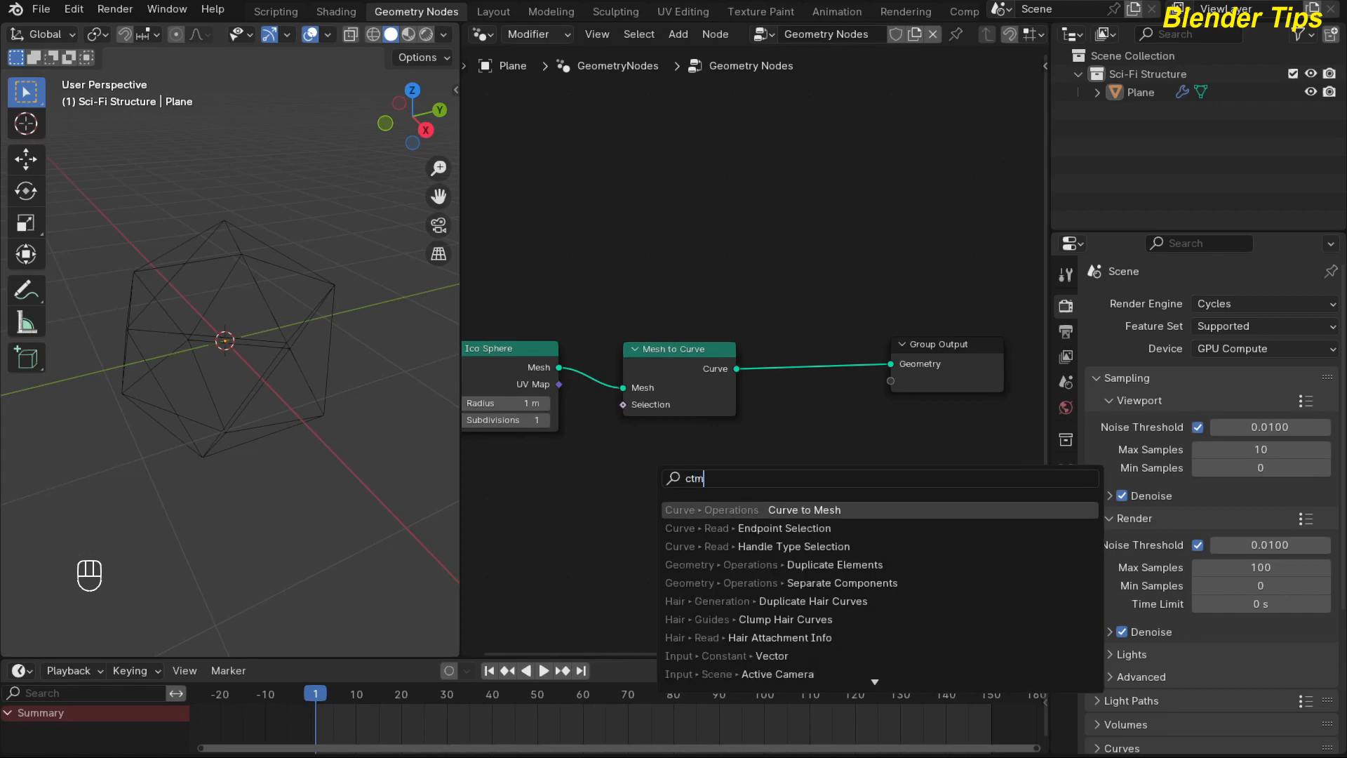
key(Return)
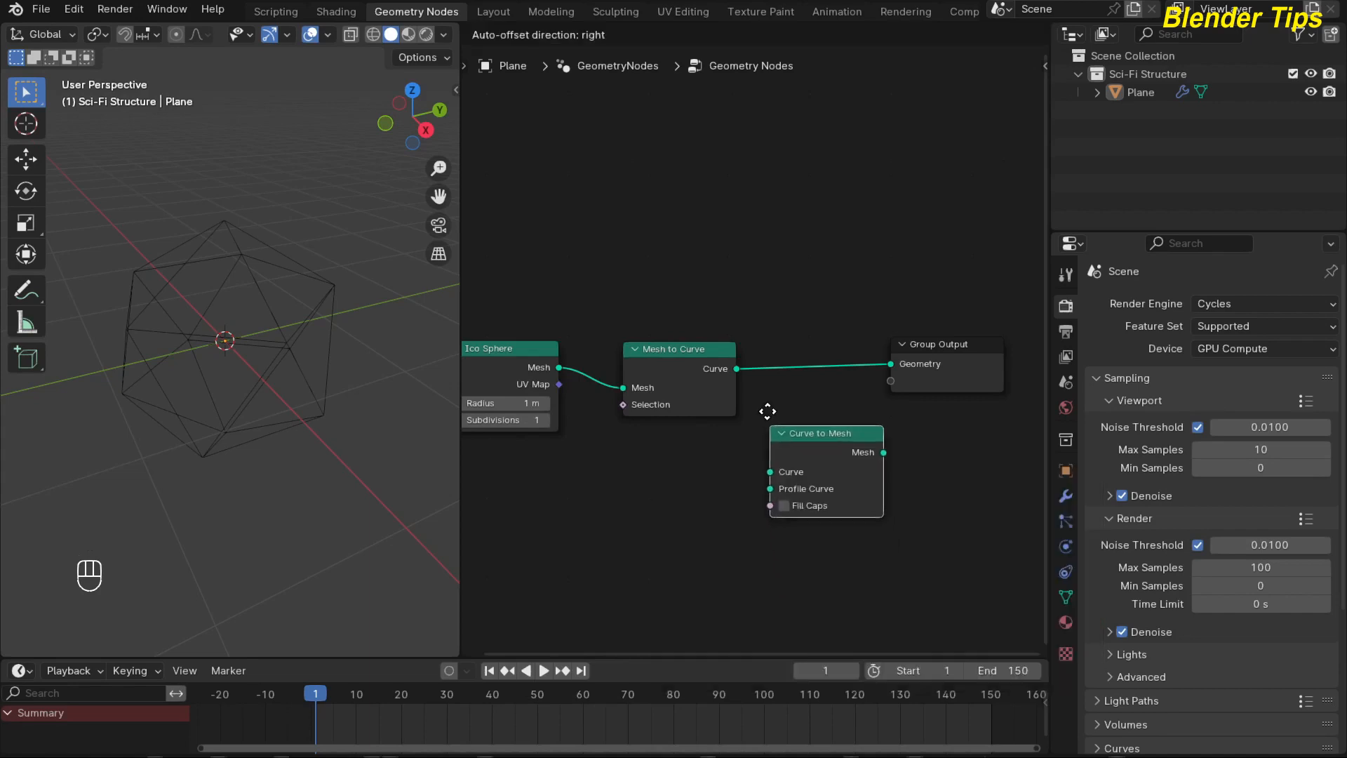
click(761, 338)
middle_drag(743, 470, 729, 468)
scroll(716, 467, down, 2)
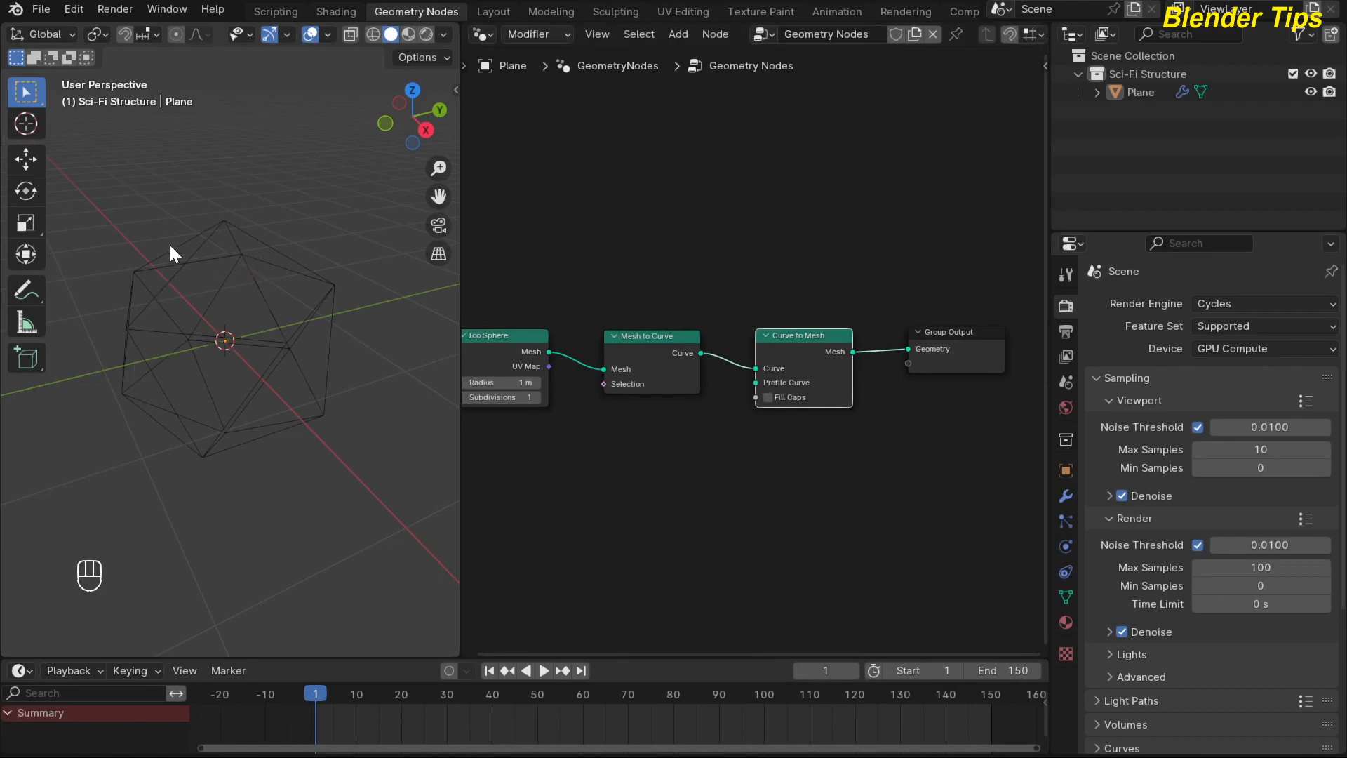
Add a Curve Circle node and connect its Curve output to the Profile Curve input of Curve to Mesh.
scroll(642, 480, up, 2)
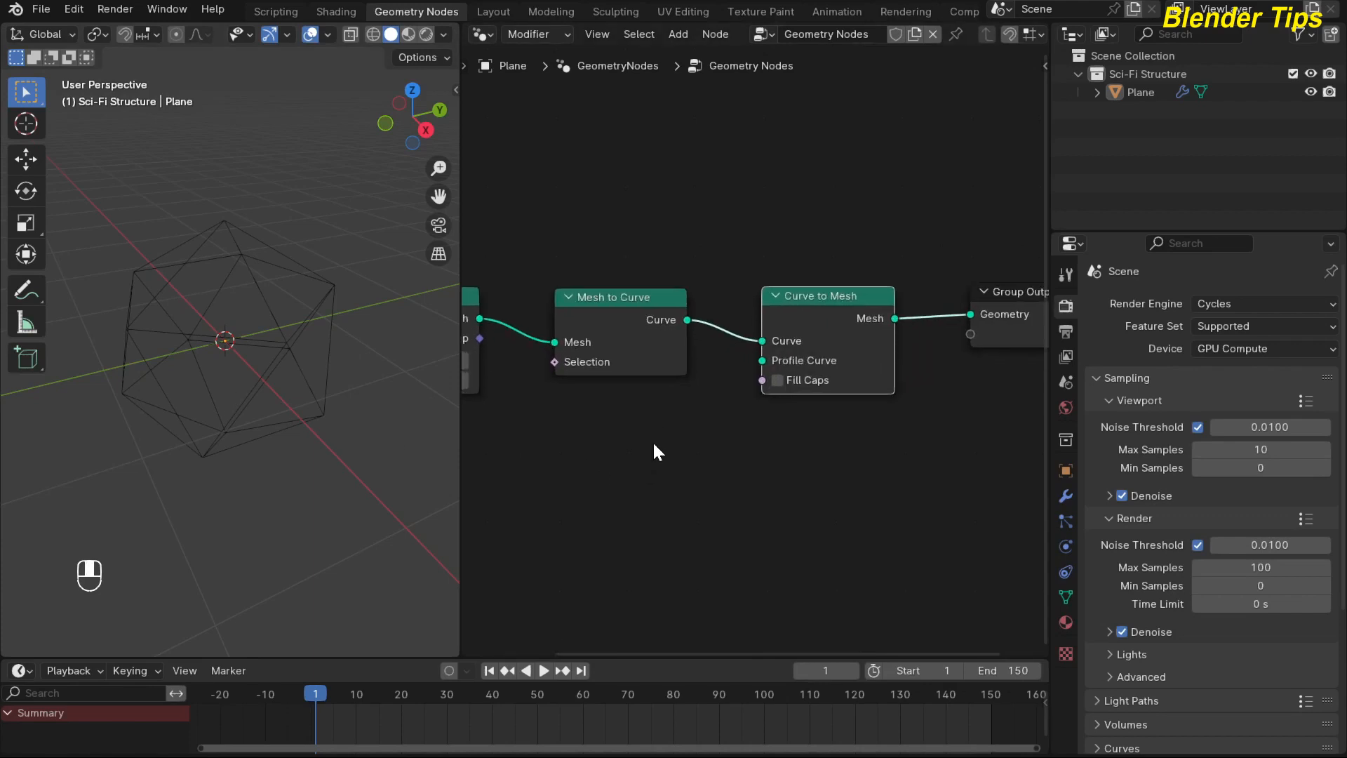
key(shift+a)
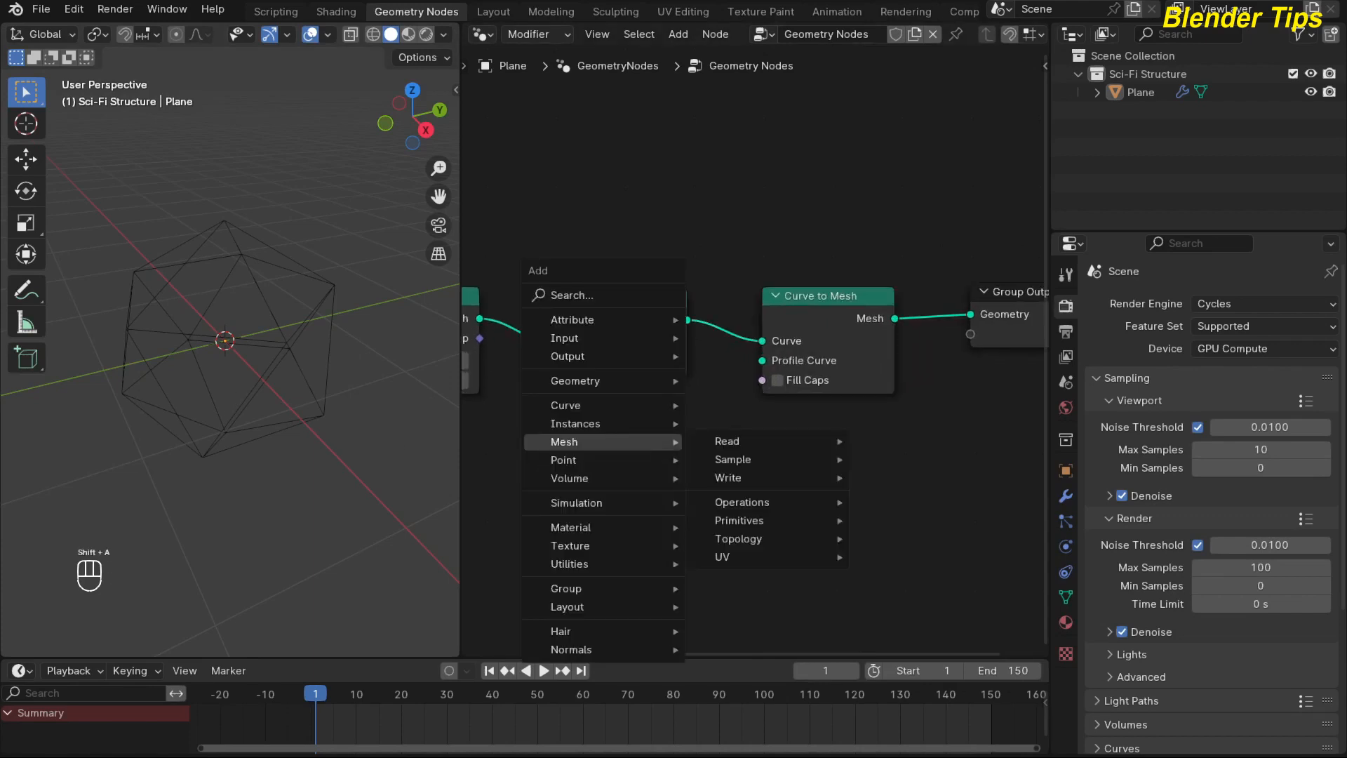
text(ci)
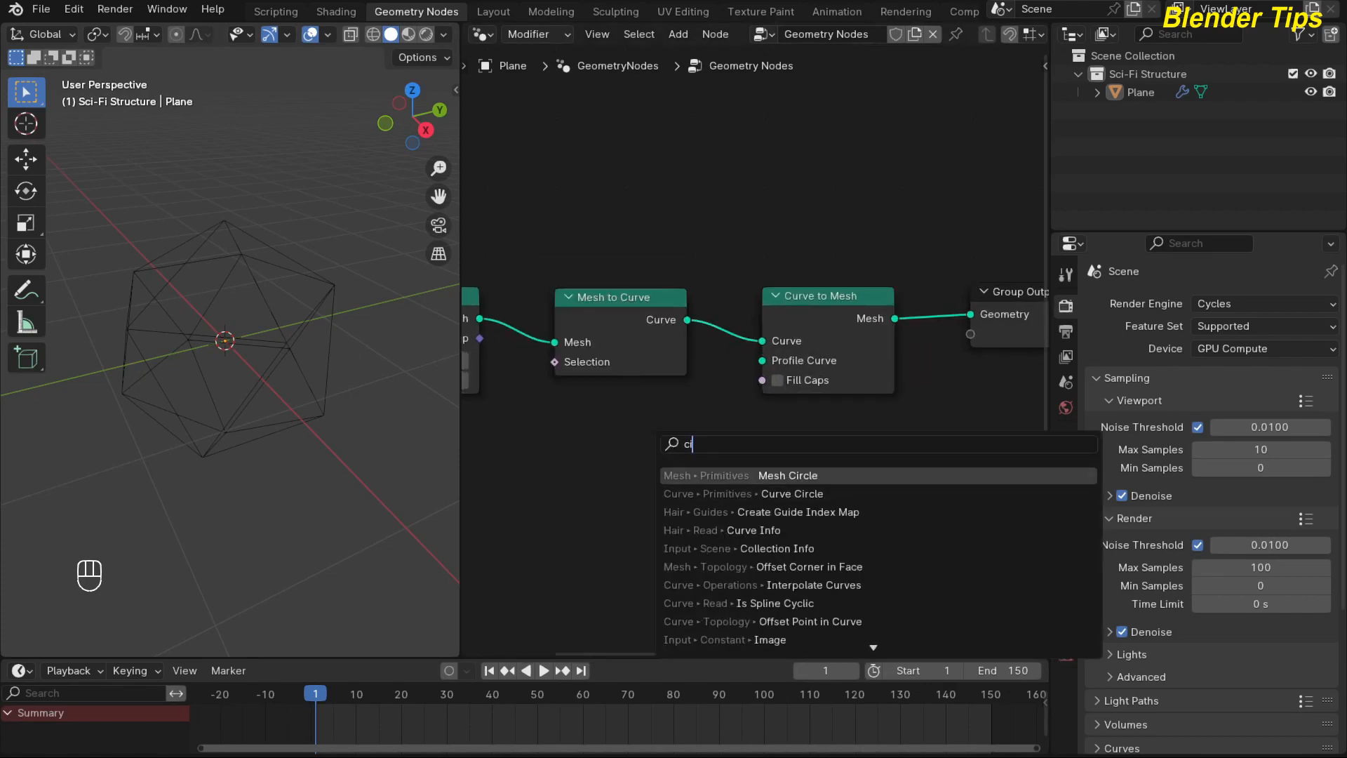
click(790, 493)
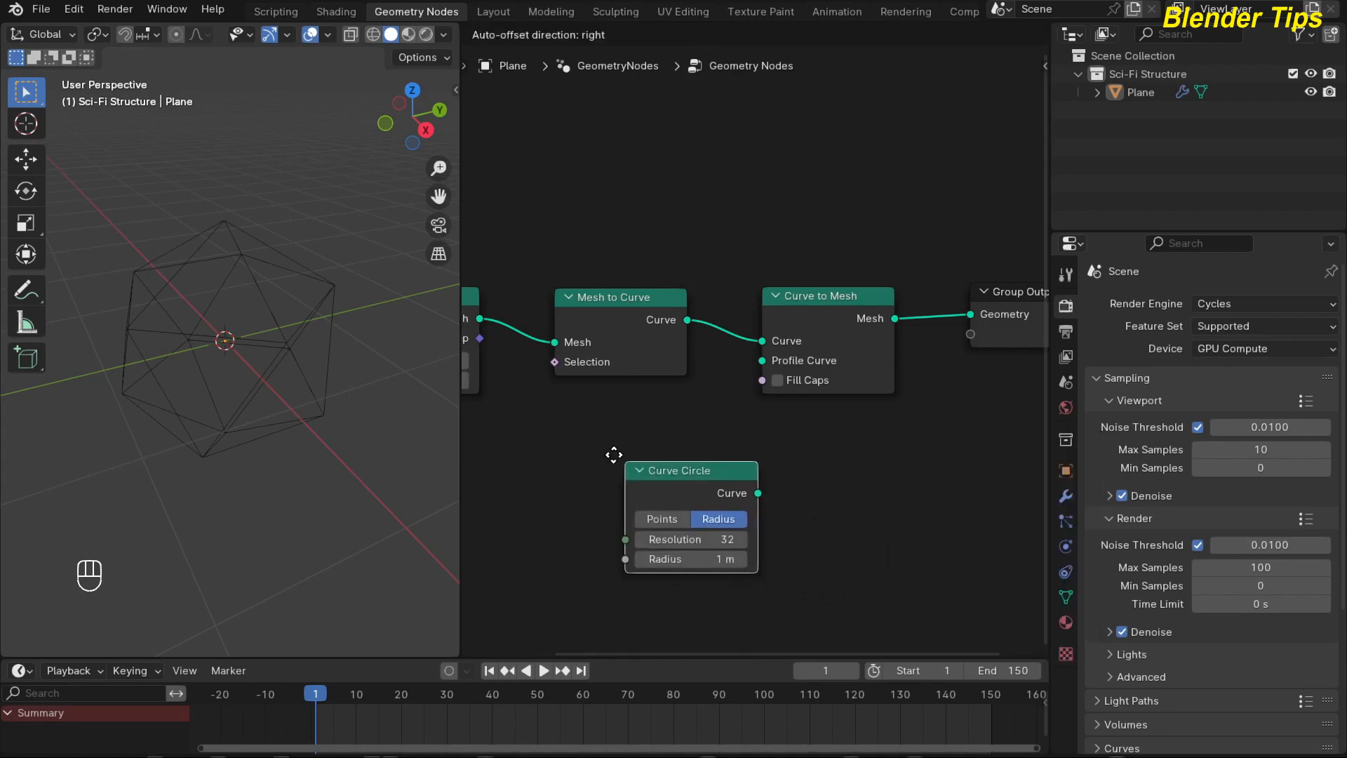
click(671, 449)
drag(671, 449, 748, 377)
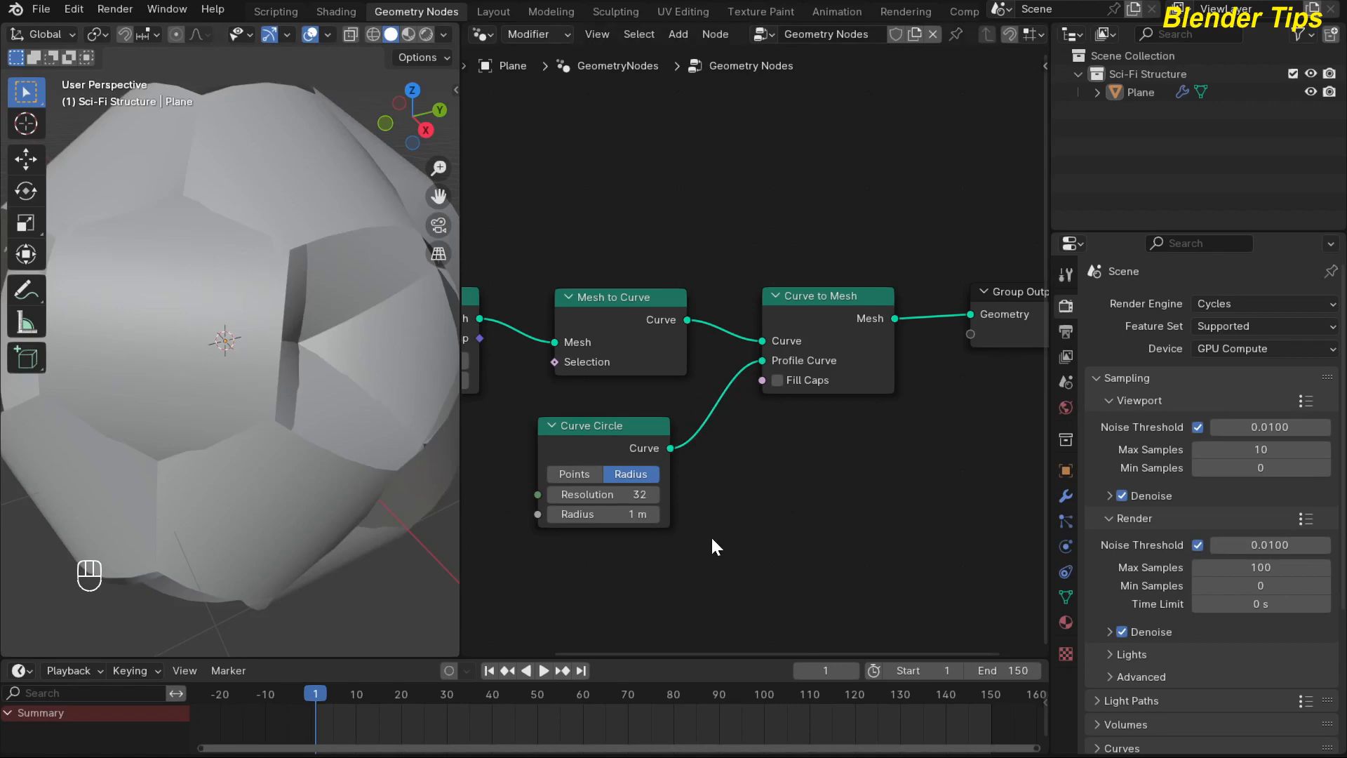
Reduce the Curve Circle radius to 0.02 m and inspect the resulting wireframe structure from another angle.
middle_drag(743, 528, 763, 520)
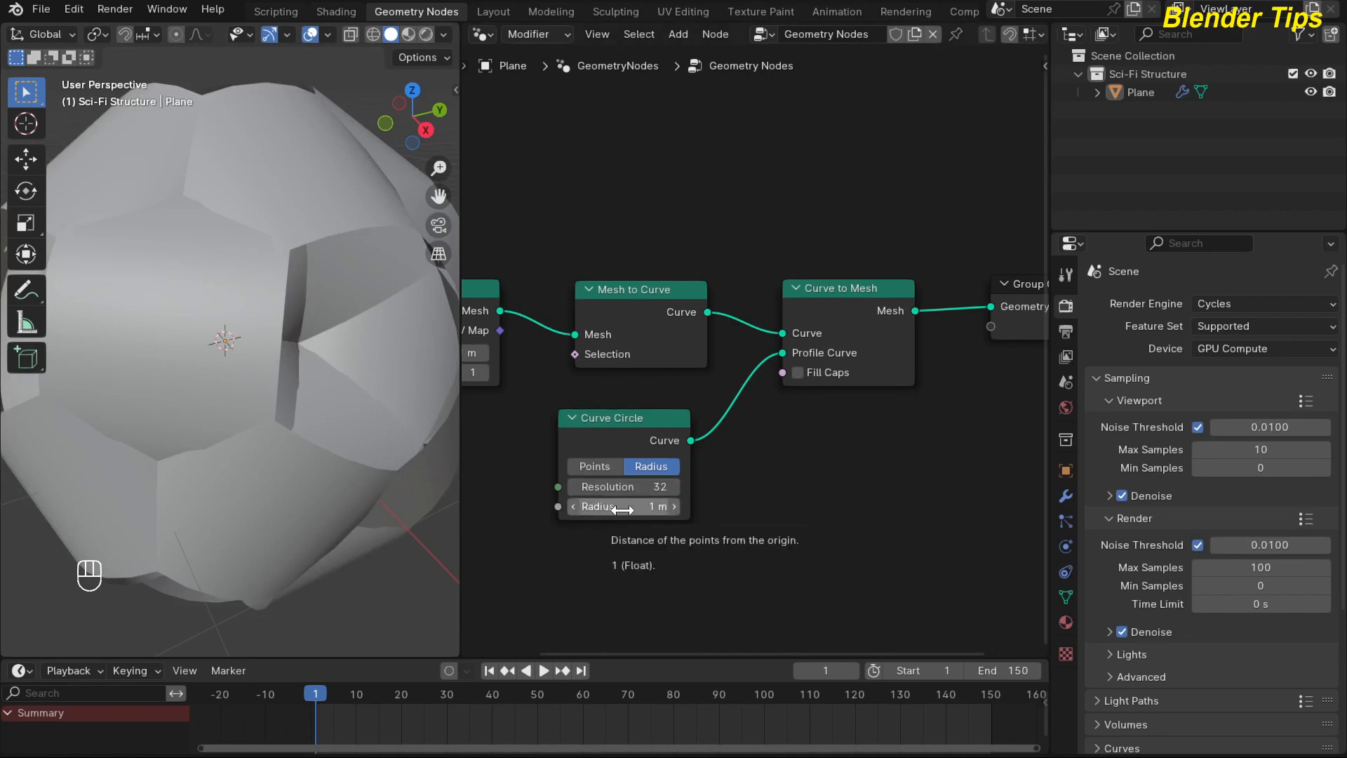
shift+drag(621, 506, 490, 506)
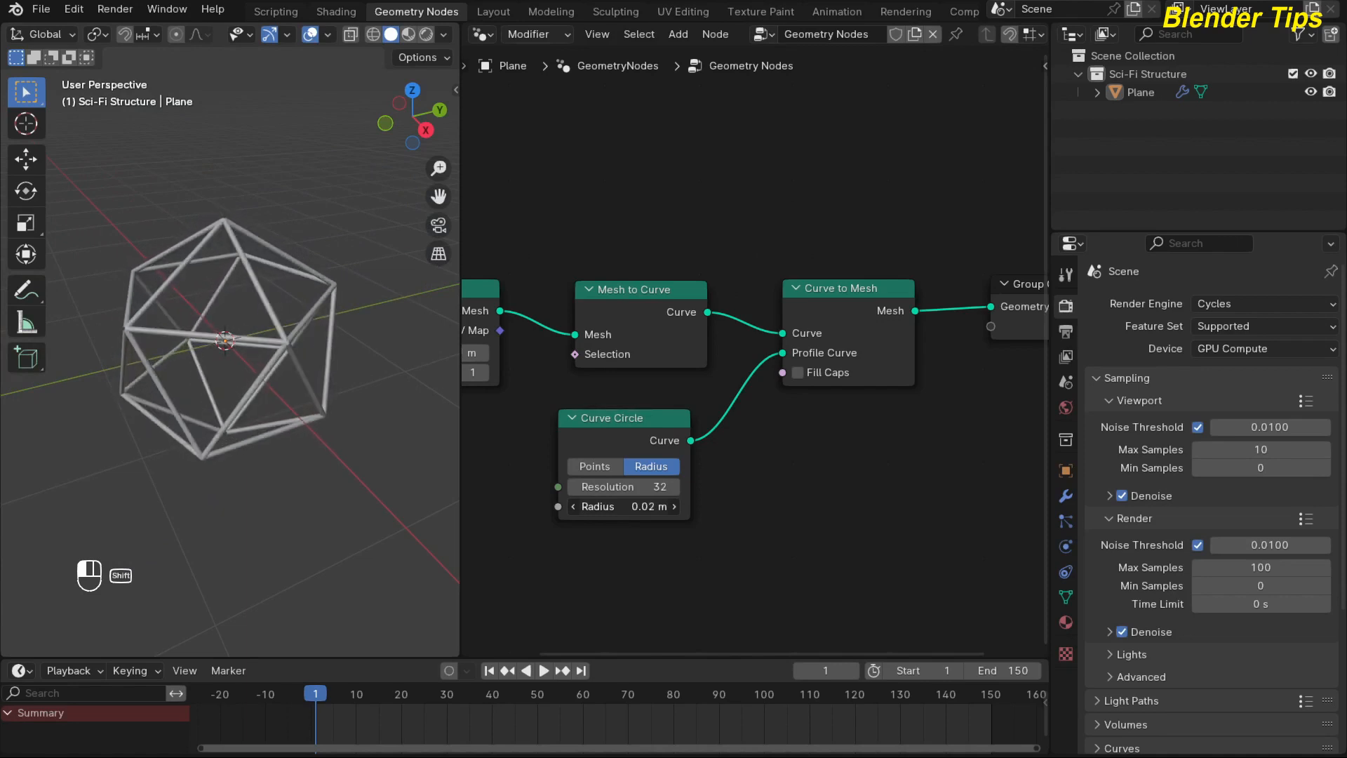
scroll(273, 352, up, 3)
scroll(274, 354, down, 1)
middle_drag(274, 353, 204, 342)
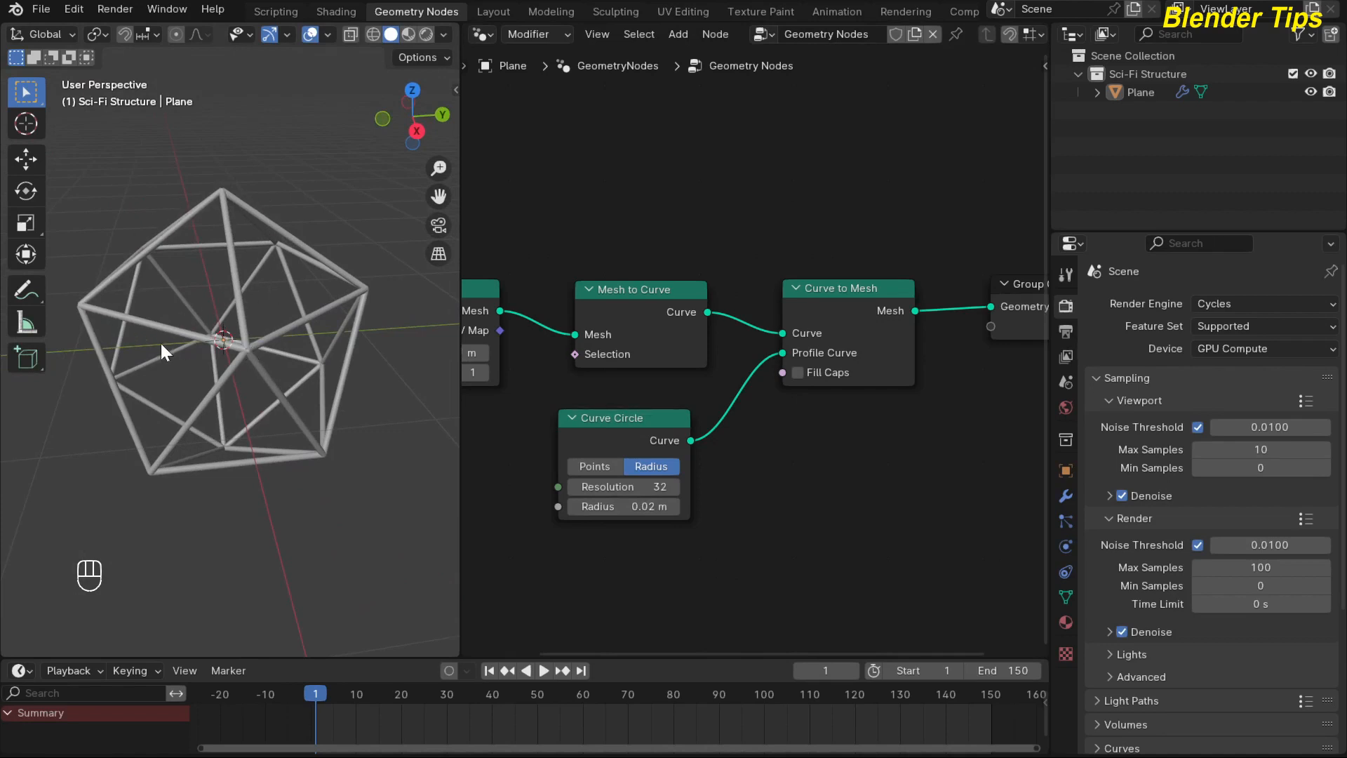
middle_drag(161, 343, 167, 344)
Move the Mesh to Curve, Curve to Mesh and Curve Circle nodes up together and shift the Ico Sphere node away from them.
key(Home)
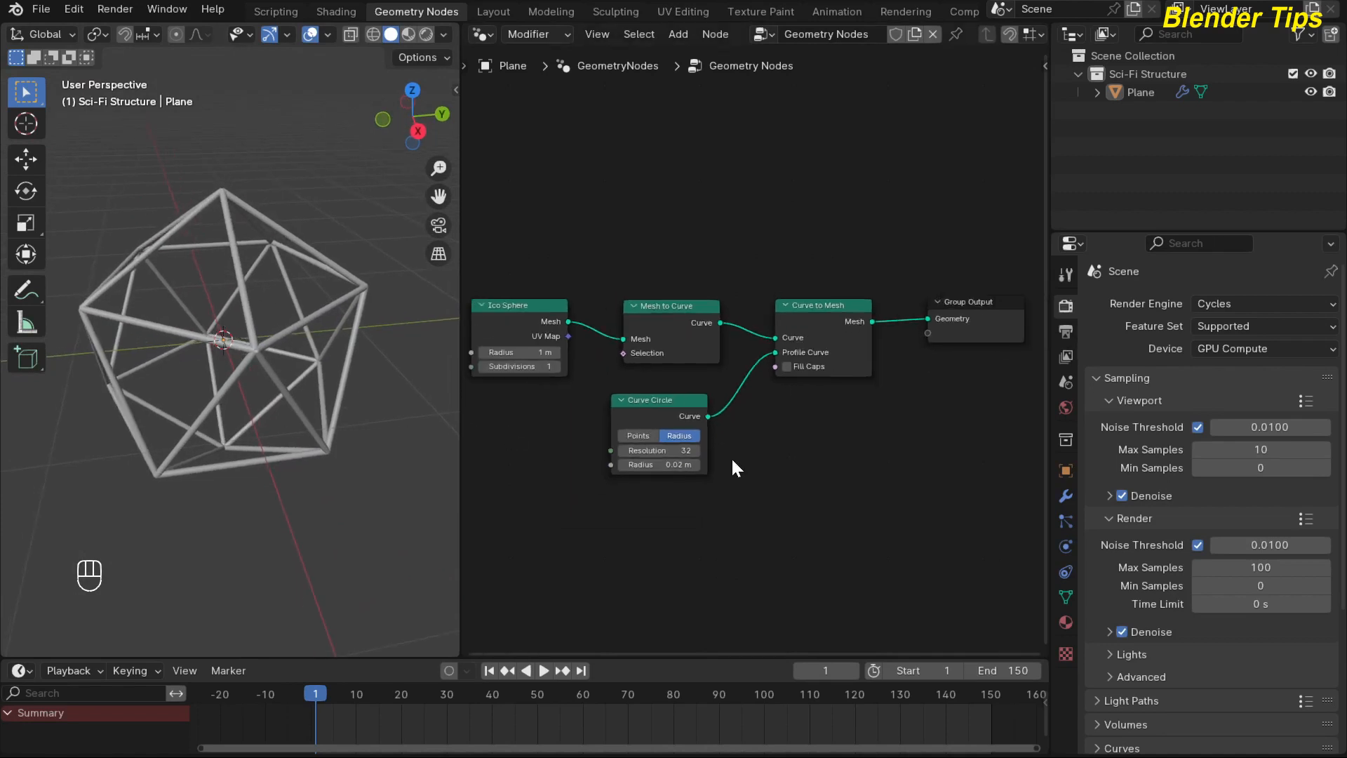
drag(626, 228, 840, 468)
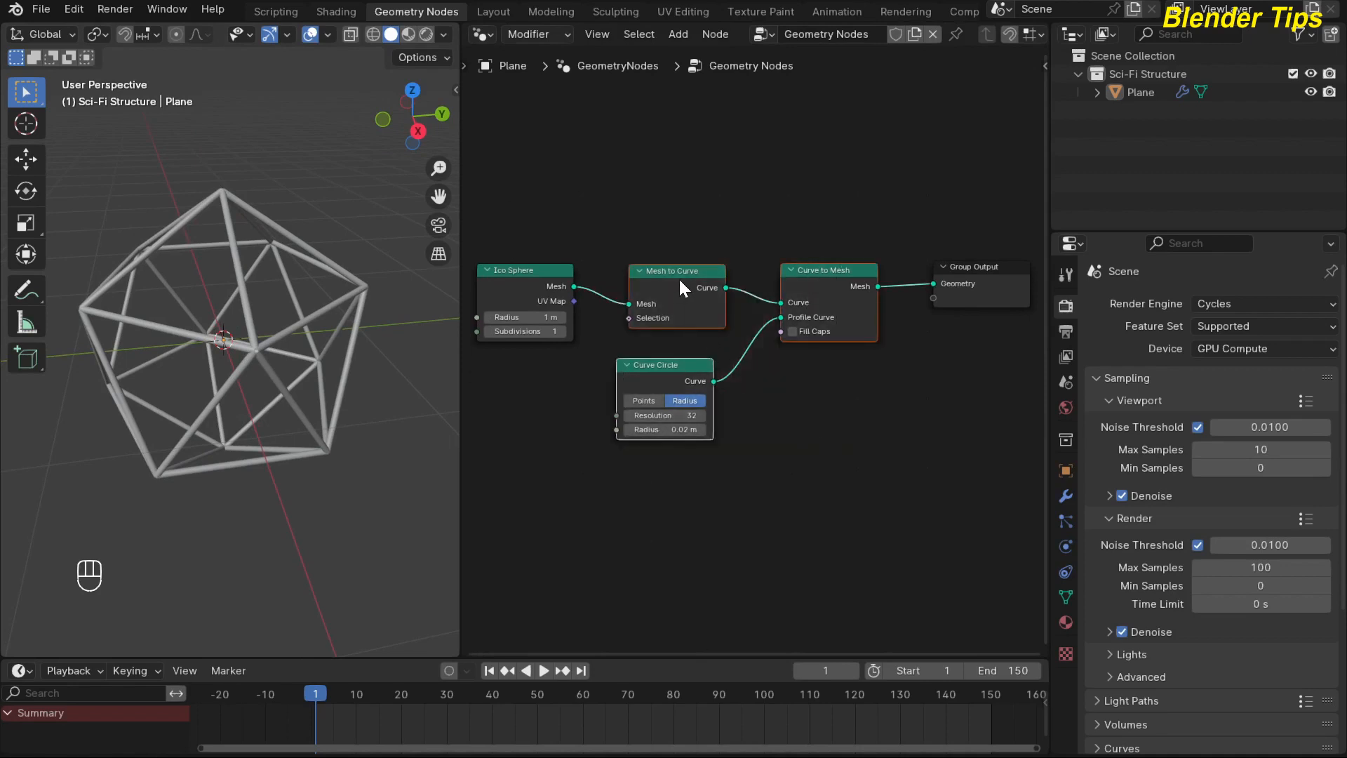
drag(679, 276, 676, 174)
middle_drag(815, 404, 804, 436)
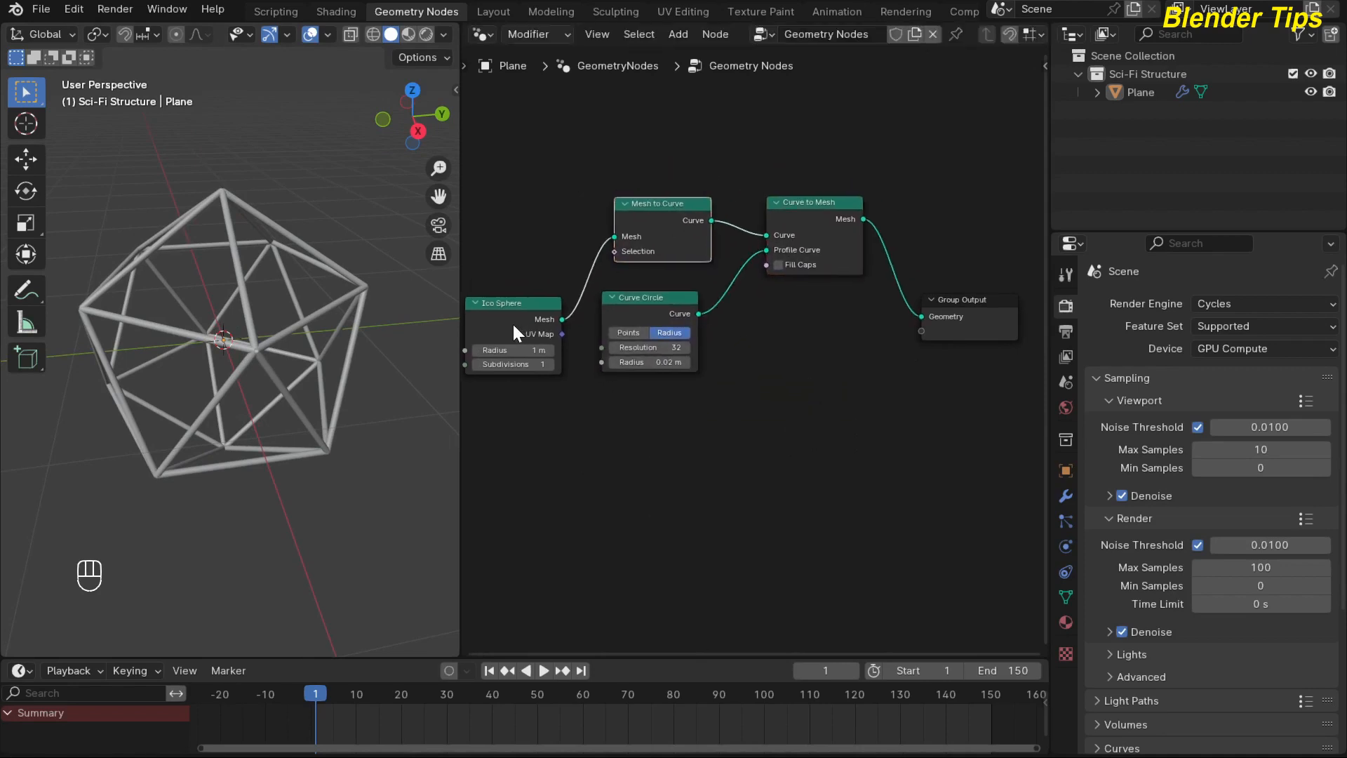
drag(508, 321, 466, 385)
middle_drag(842, 412, 752, 419)
Insert a Join Geometry node between the Curve to Mesh and Group Output nodes.
scroll(753, 419, down, 1)
click(791, 402)
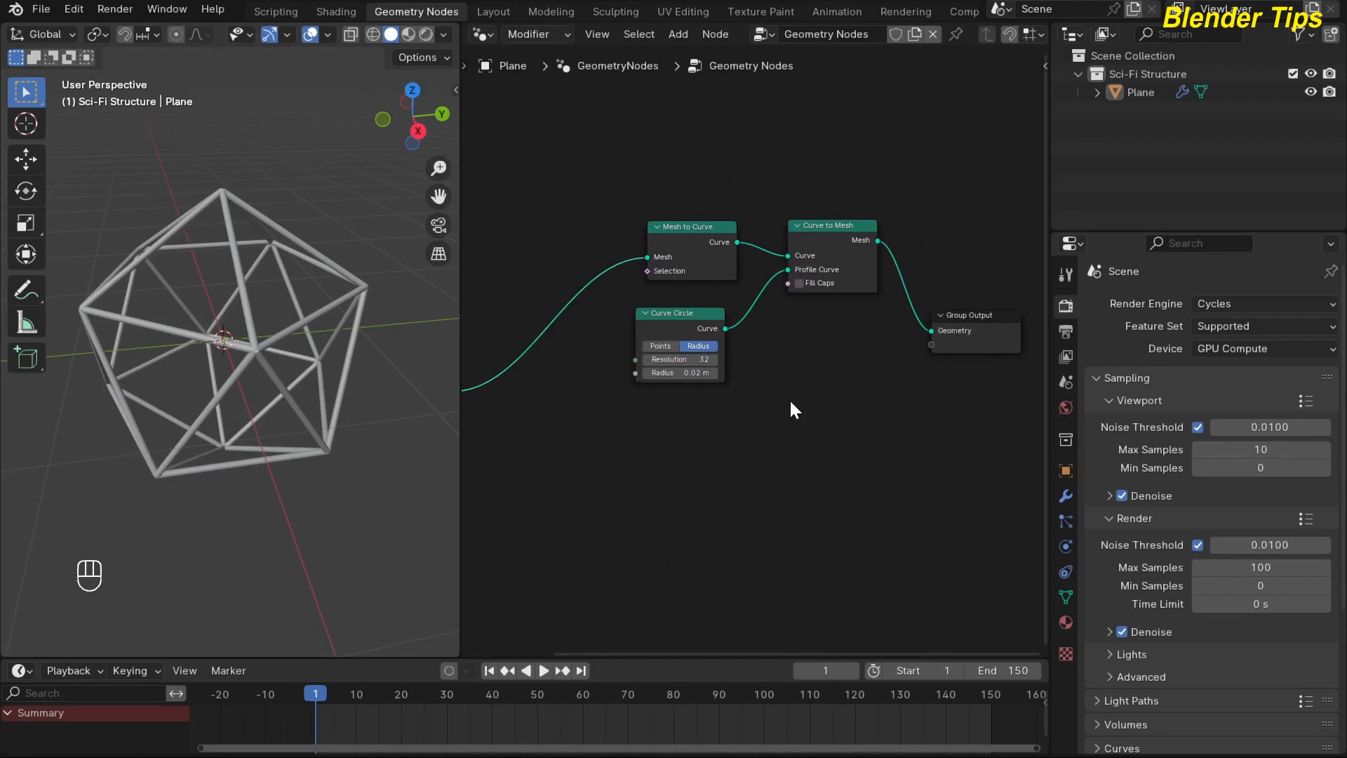
key(shift+a)
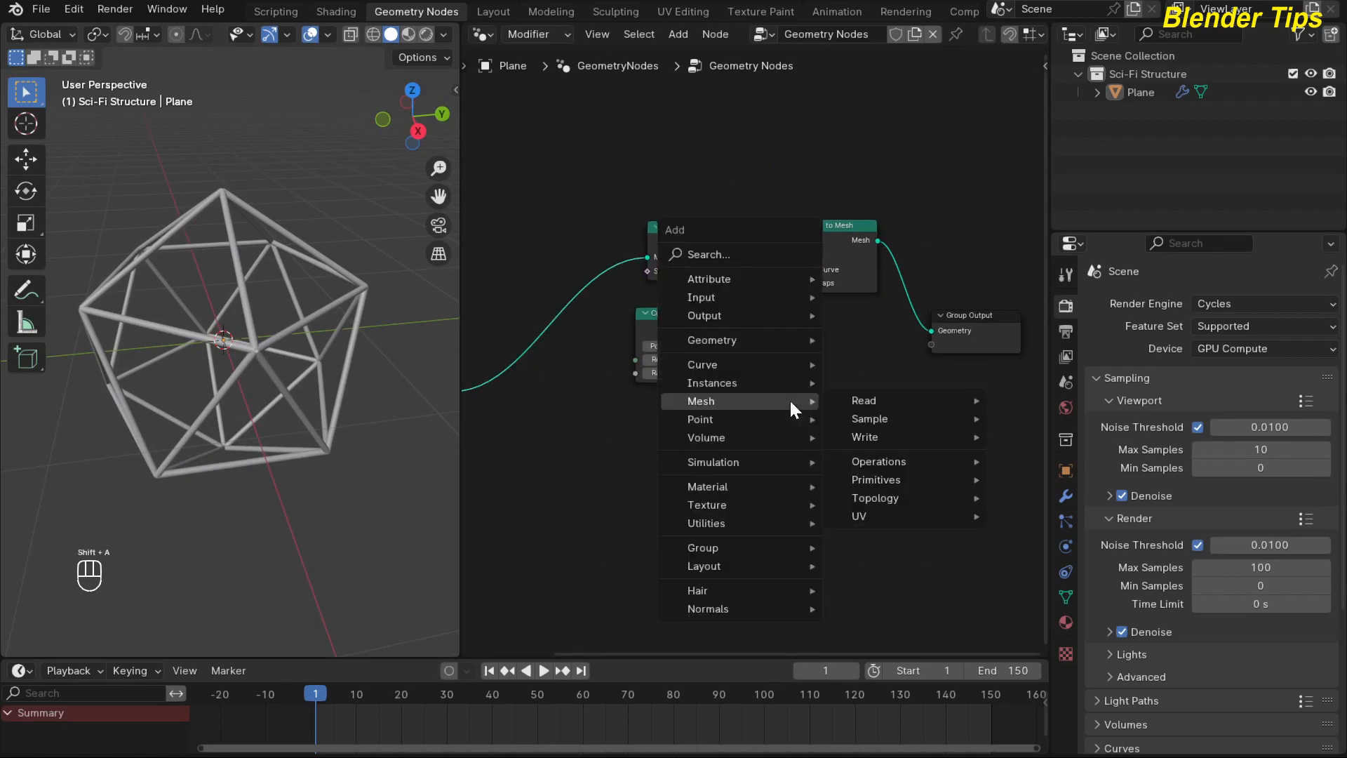
text(joi)
key(Down)
key(Return)
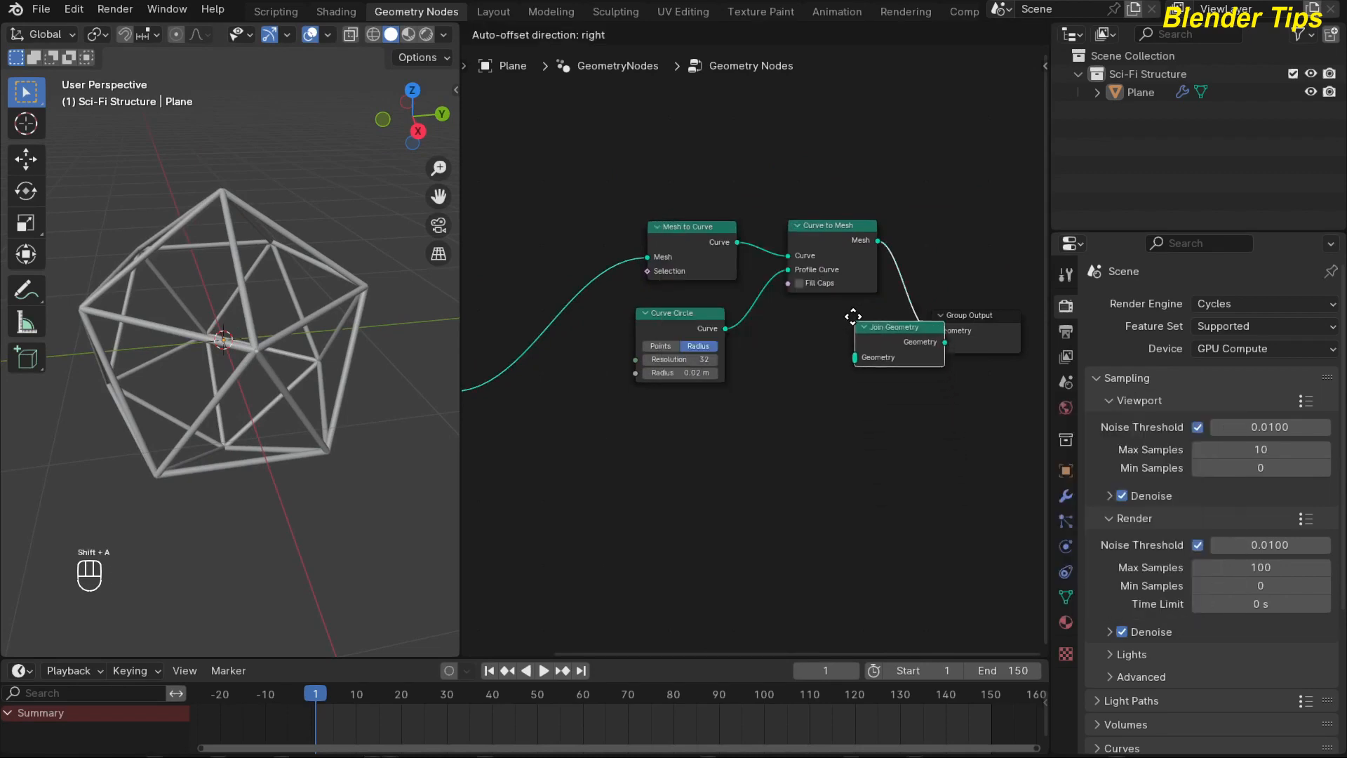
click(854, 319)
drag(951, 317, 932, 371)
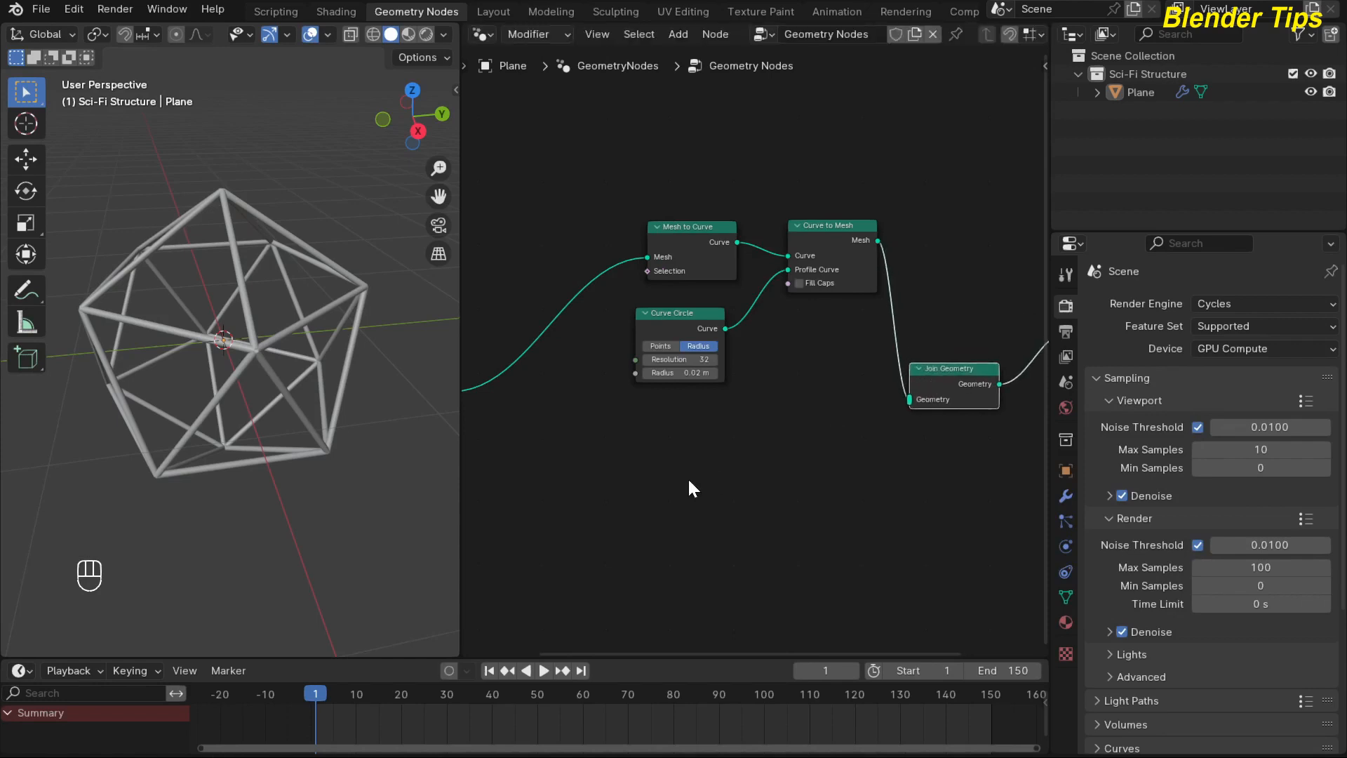
Add an Instance on Points node below Curve Circle and connect the Ico Sphere's Mesh output to its Points input.
middle_drag(665, 468, 698, 458)
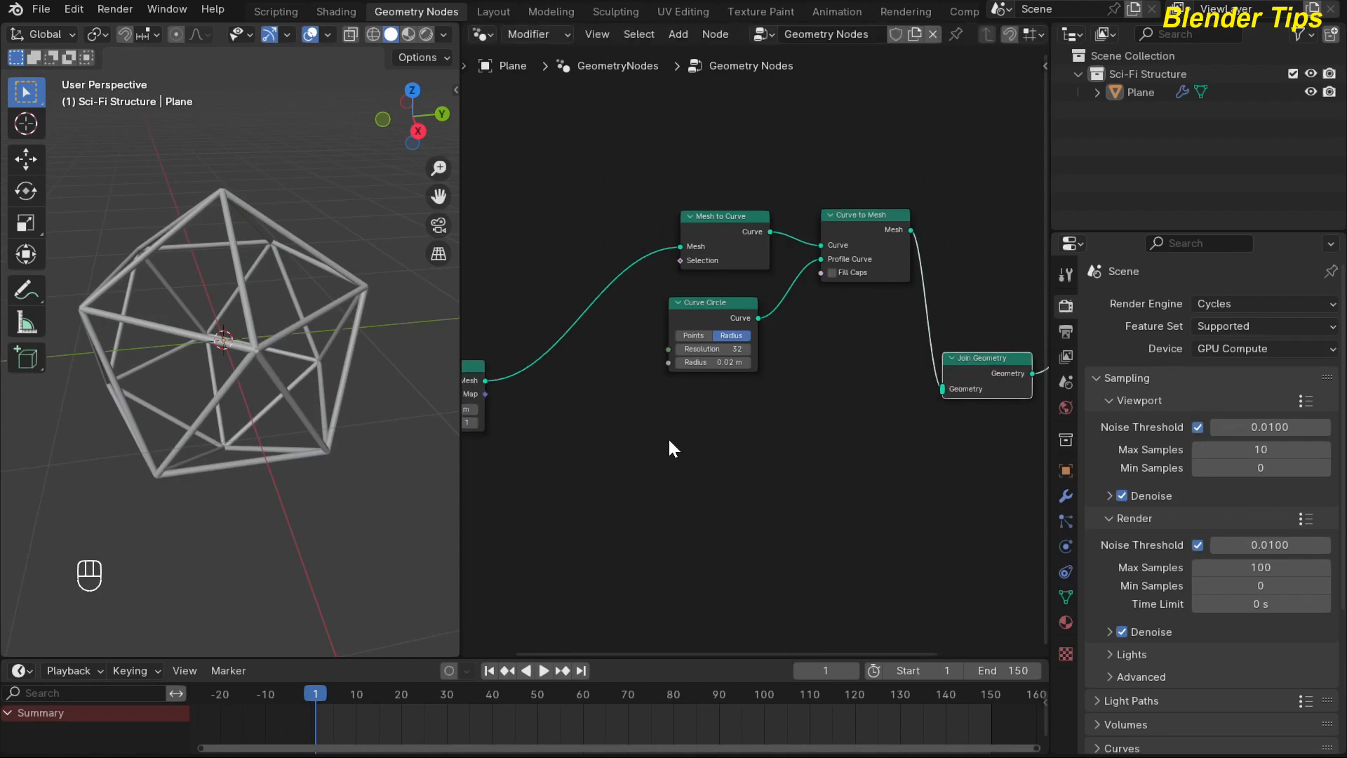
key(shift+a)
text(iop)
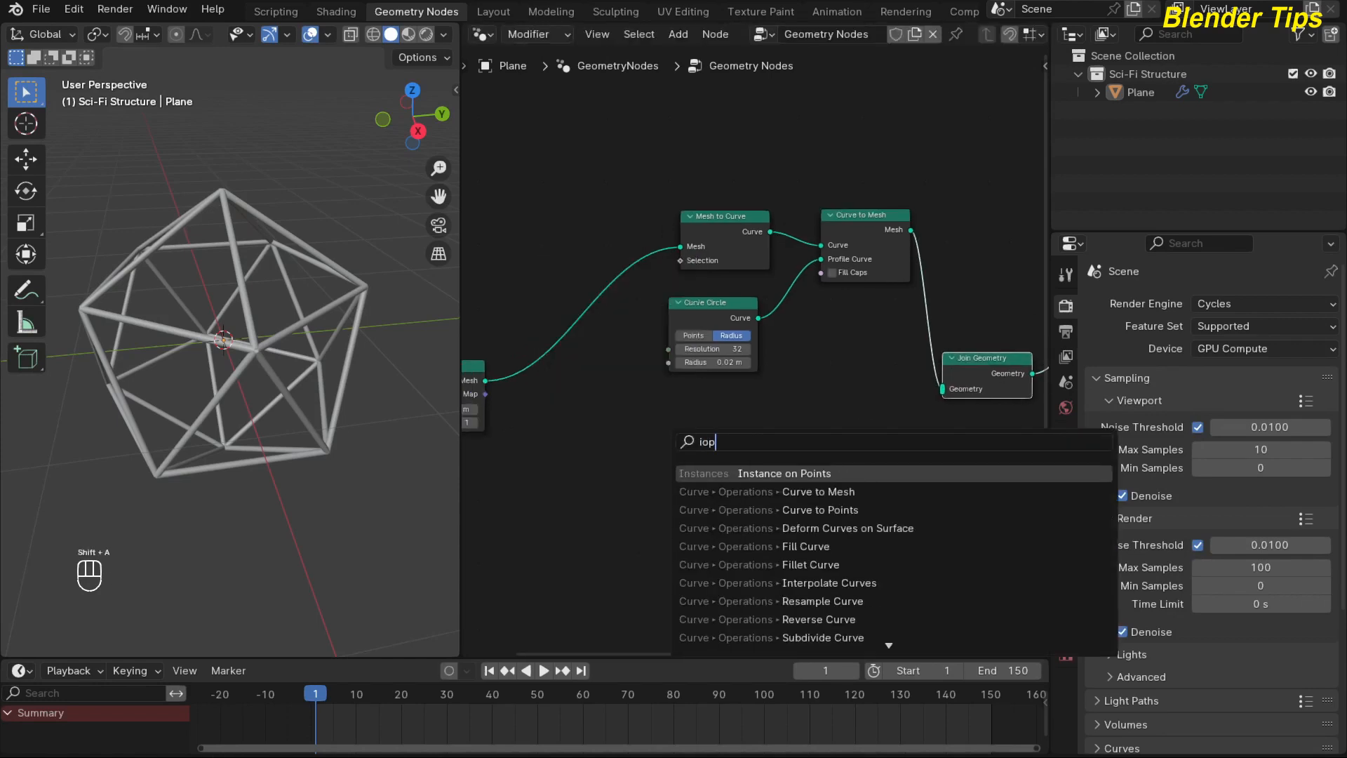
key(Return)
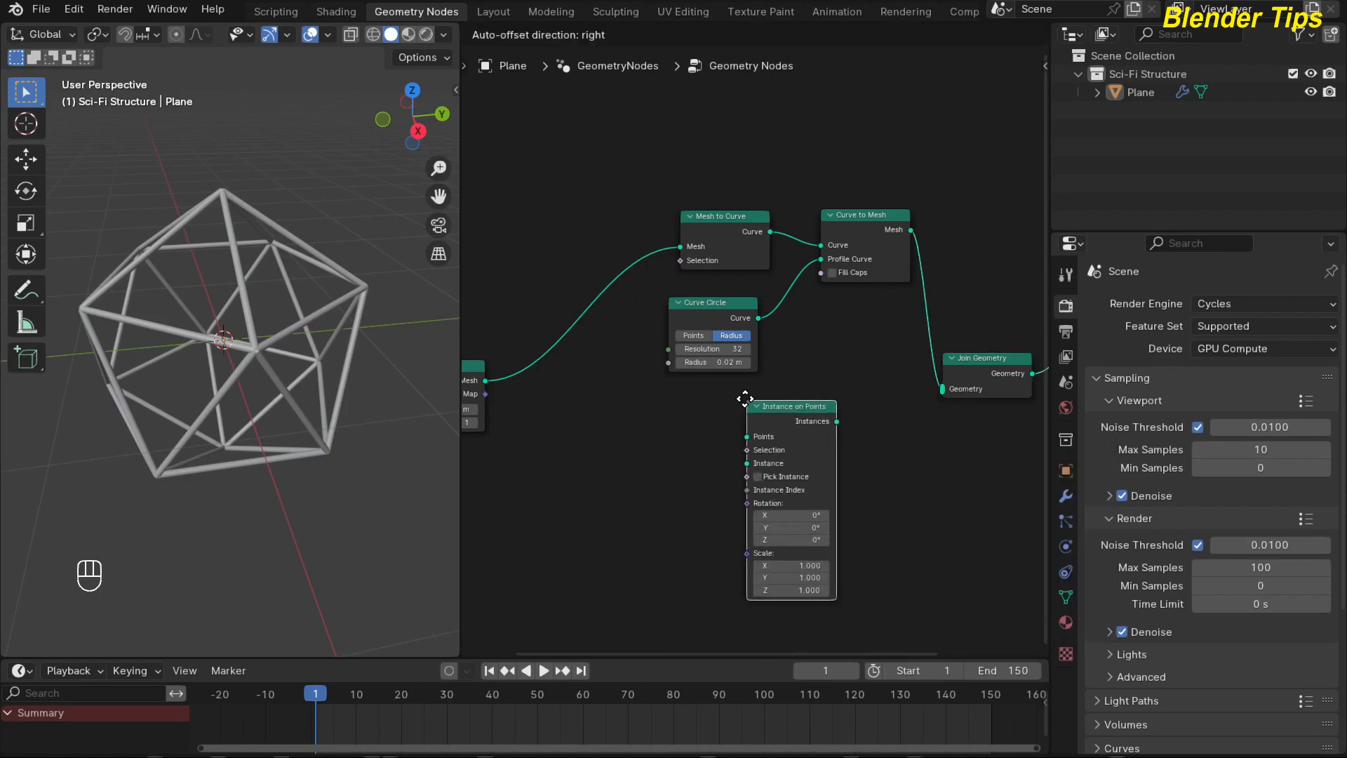
click(746, 392)
mouse_move(577, 414)
middle_down()
mouse_move(590, 415)
mouse_move(584, 400)
middle_up()
drag(527, 382, 770, 436)
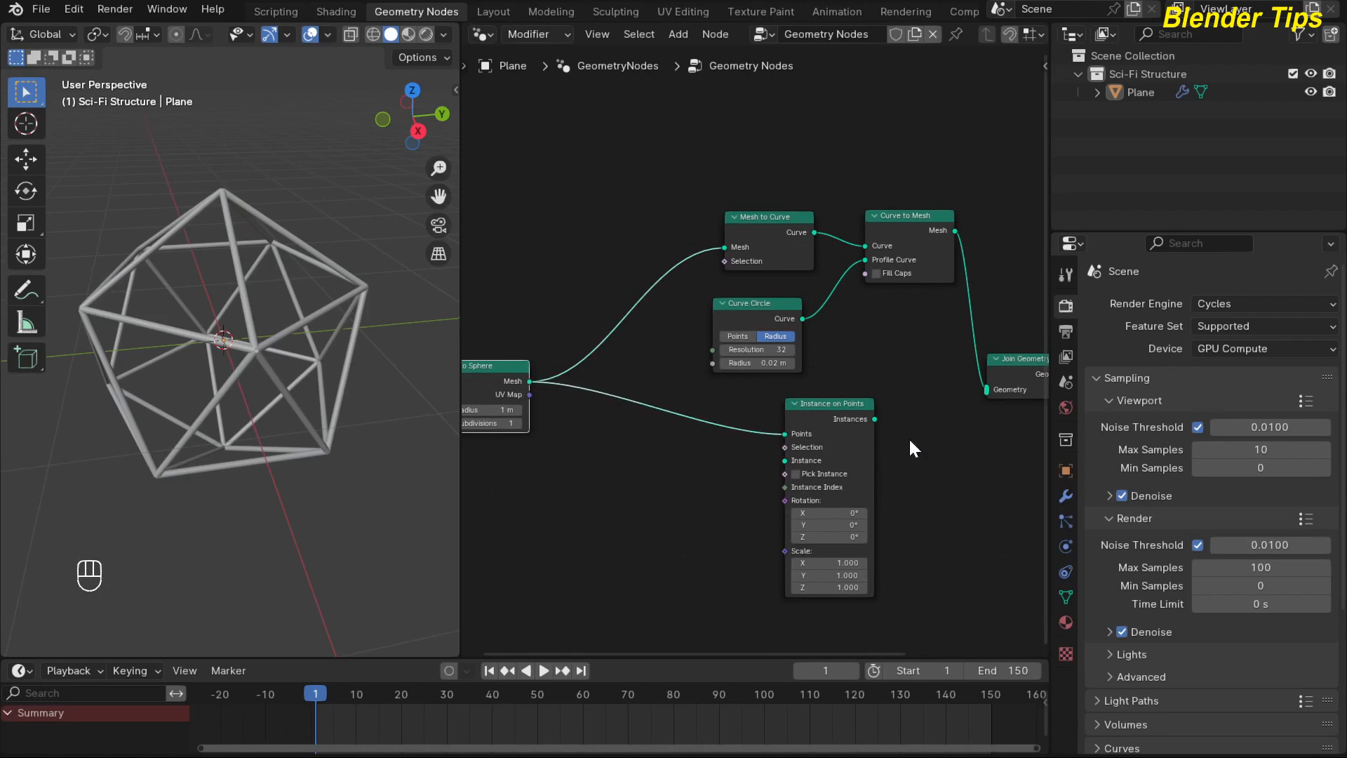
Connect the Instances output of Instance on Points to the Geometry input of Join Geometry.
middle_drag(908, 437, 823, 443)
drag(804, 431, 827, 429)
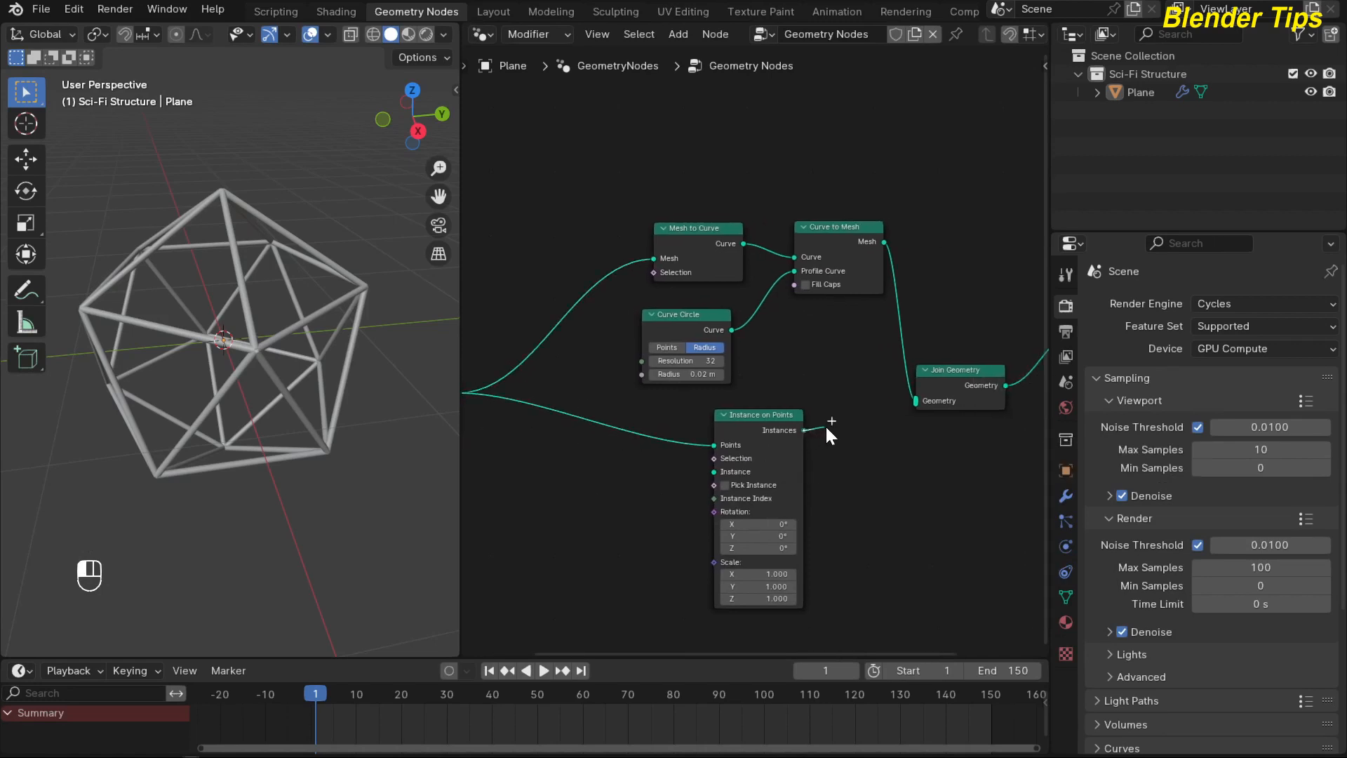
drag(906, 405, 908, 404)
Add a UV Sphere node below the Ico Sphere and connect its Mesh output to the Instance input of Instance on Points.
scroll(659, 487, down, 2)
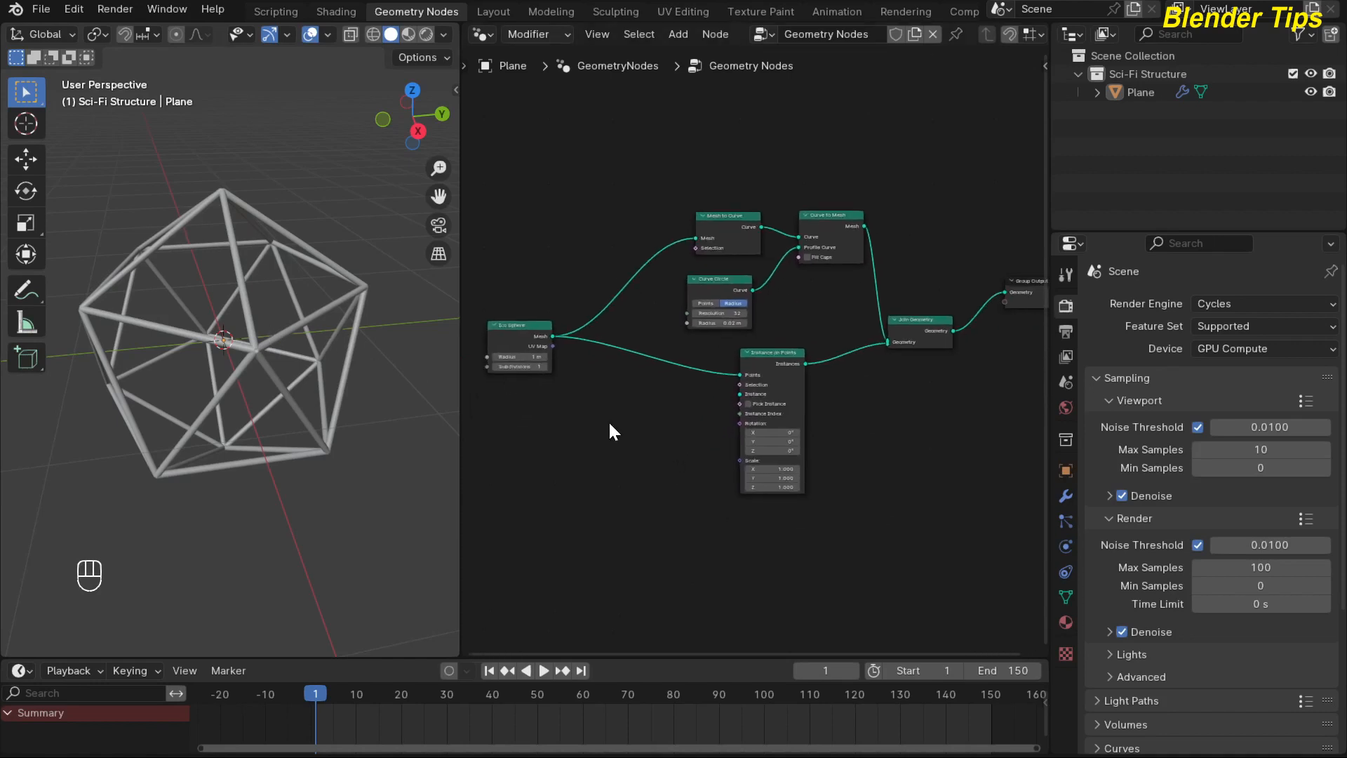
scroll(609, 429, up, 1)
scroll(656, 443, down, 2)
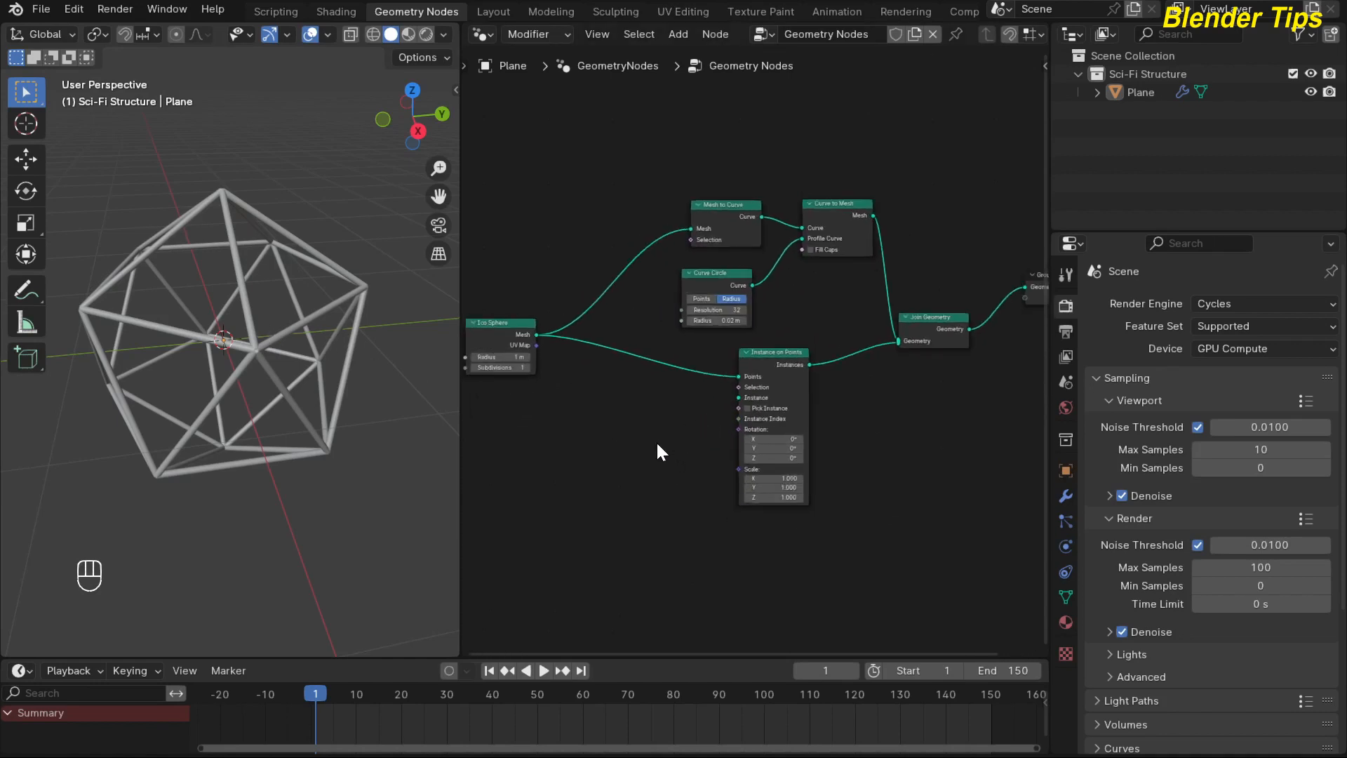
middle_drag(657, 443, 668, 418)
scroll(668, 419, up, 1)
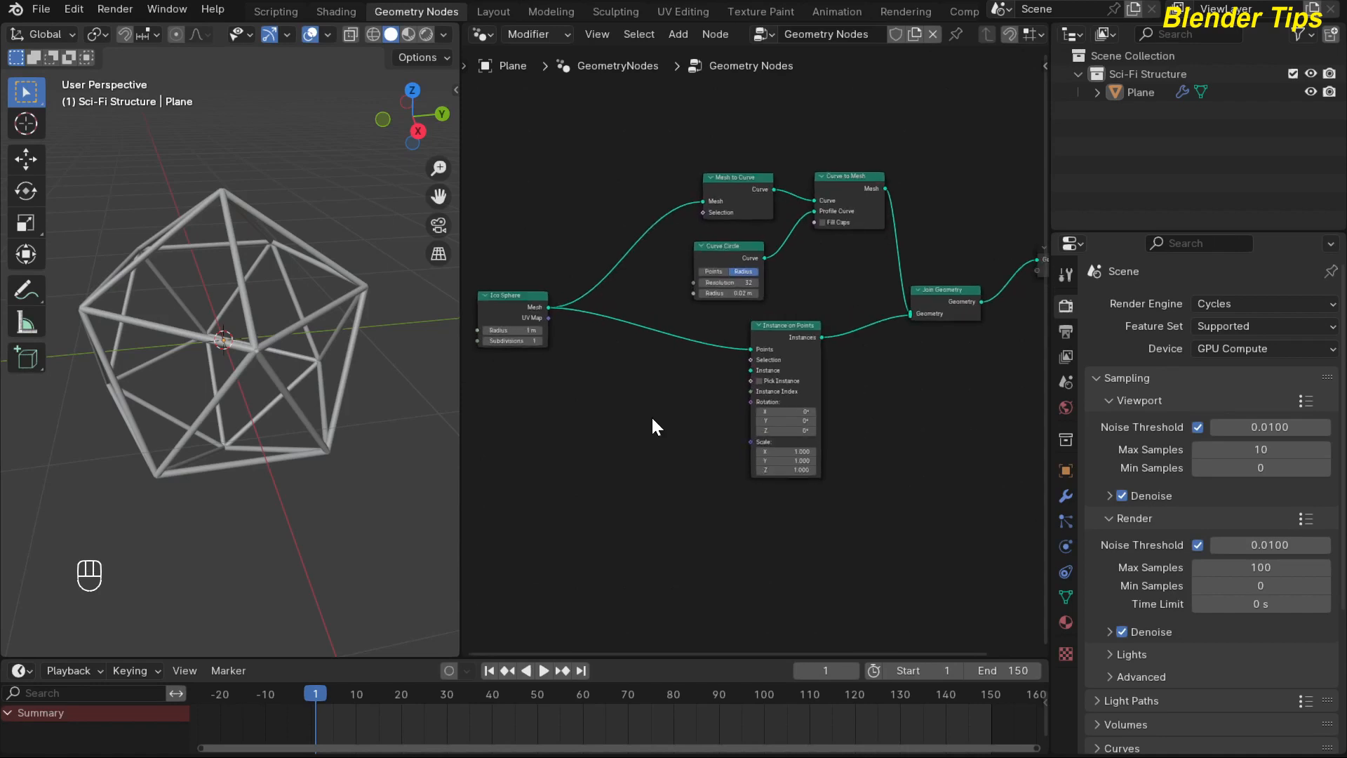
key(shift+a)
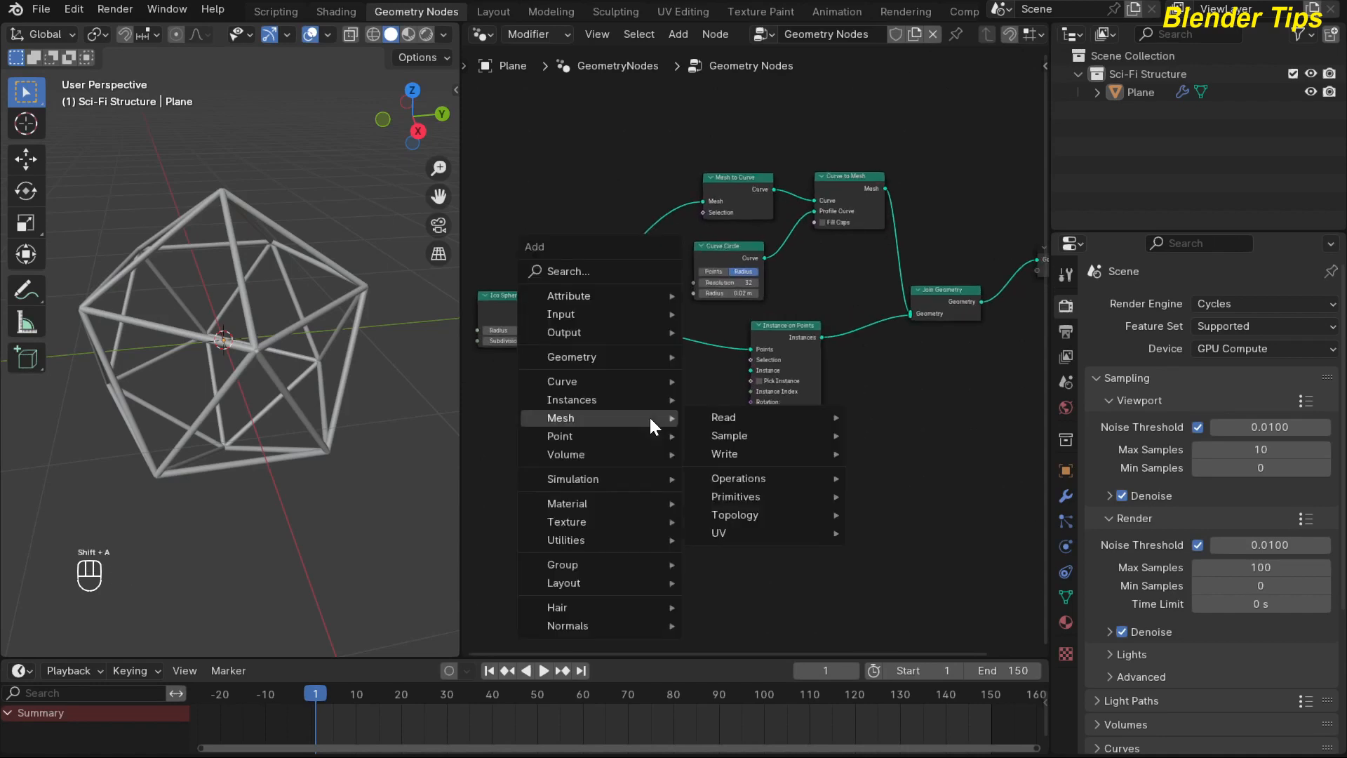
text(uv)
key(Down)
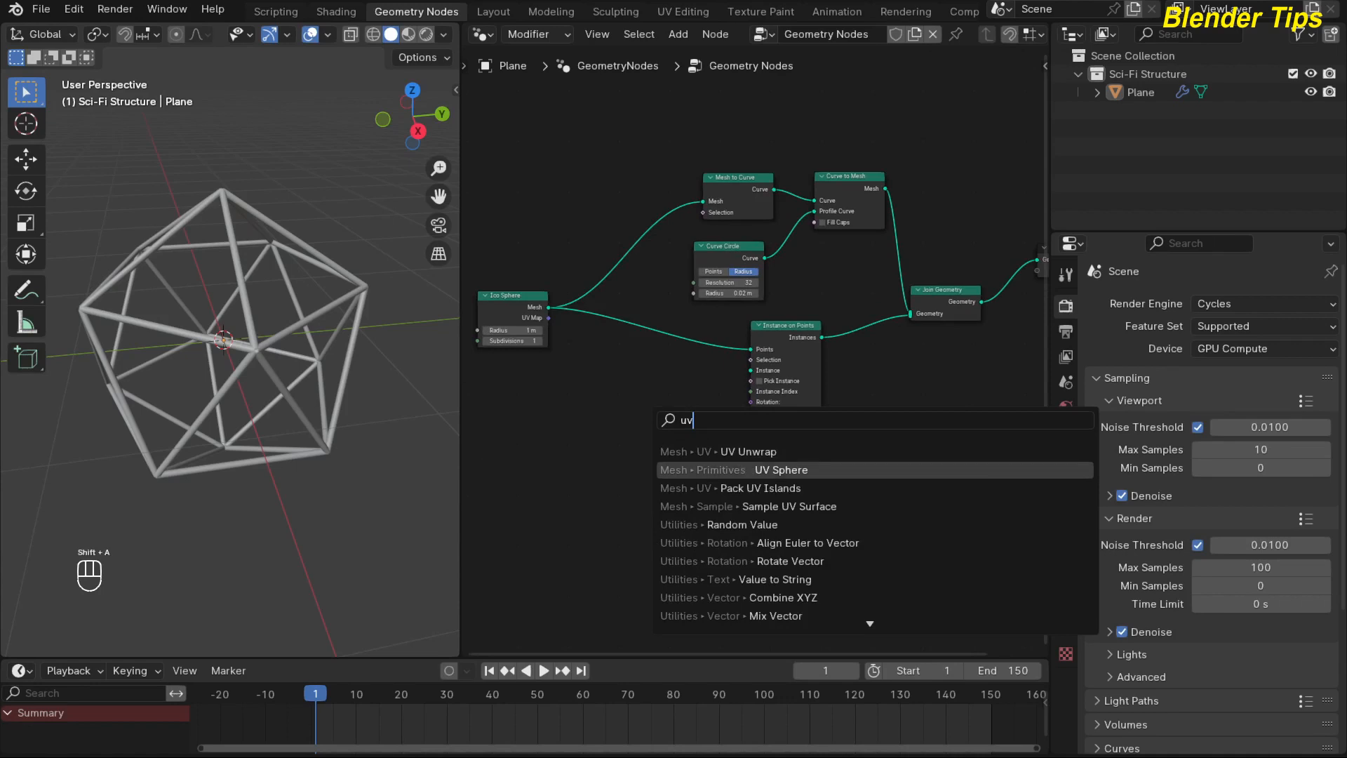
key(Return)
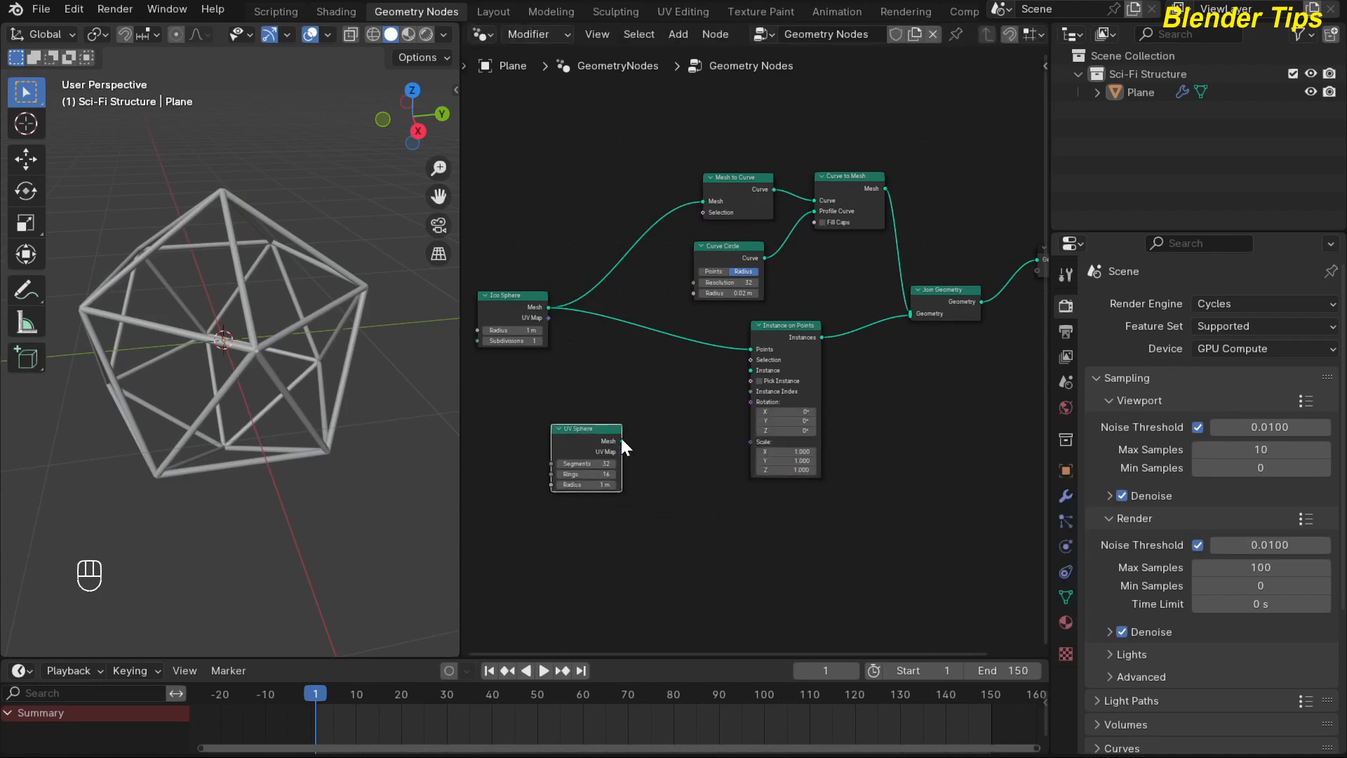
drag(622, 441, 738, 372)
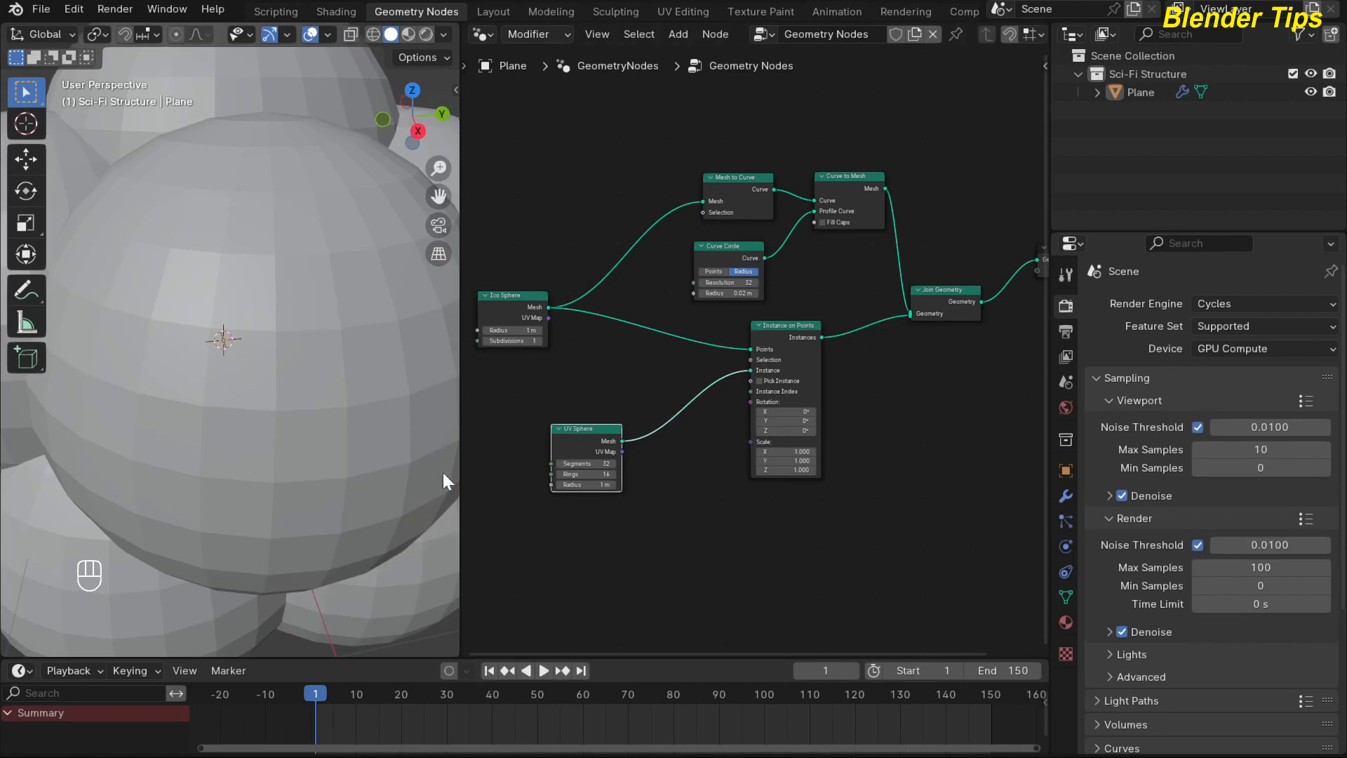
Set the UV Sphere radius to 0.06 m and inspect the spheres at the structure's joints.
scroll(617, 516, up, 2)
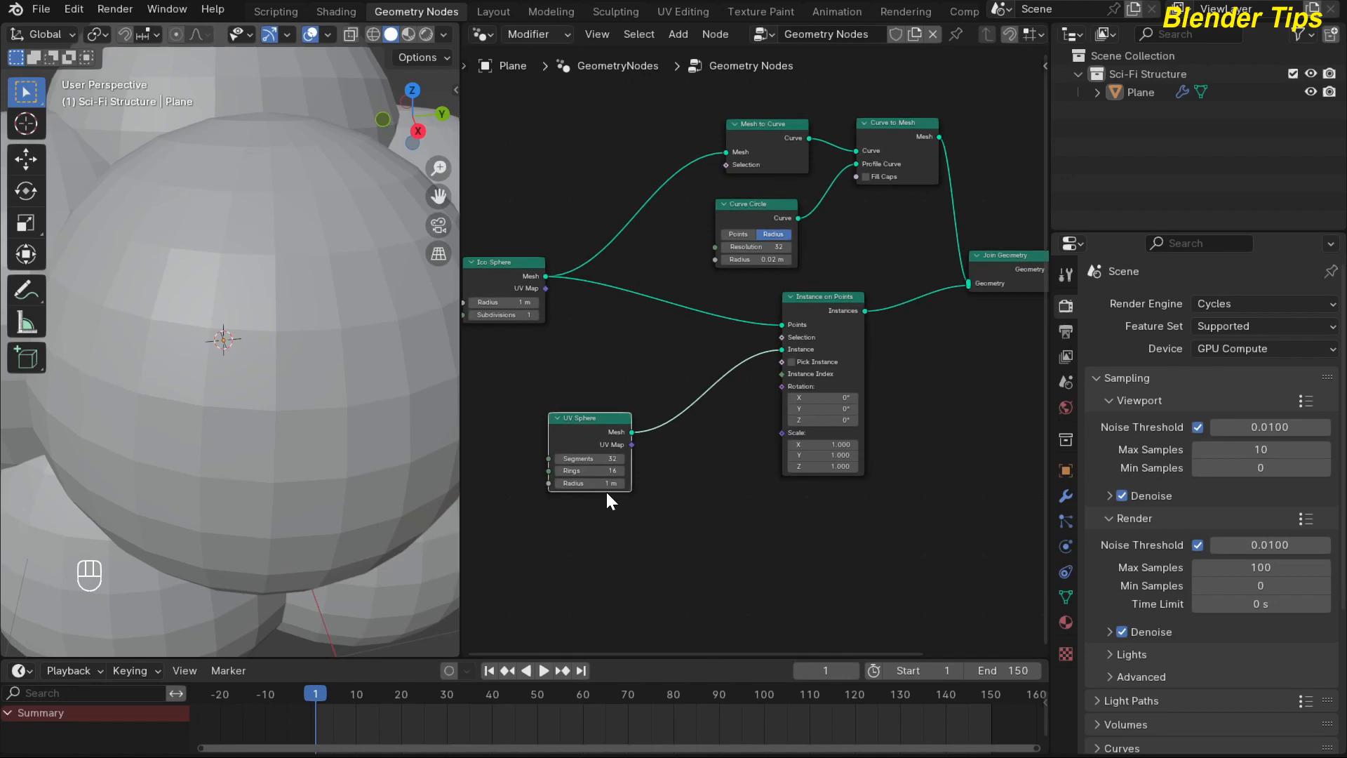
shift+drag(596, 483, 531, 483)
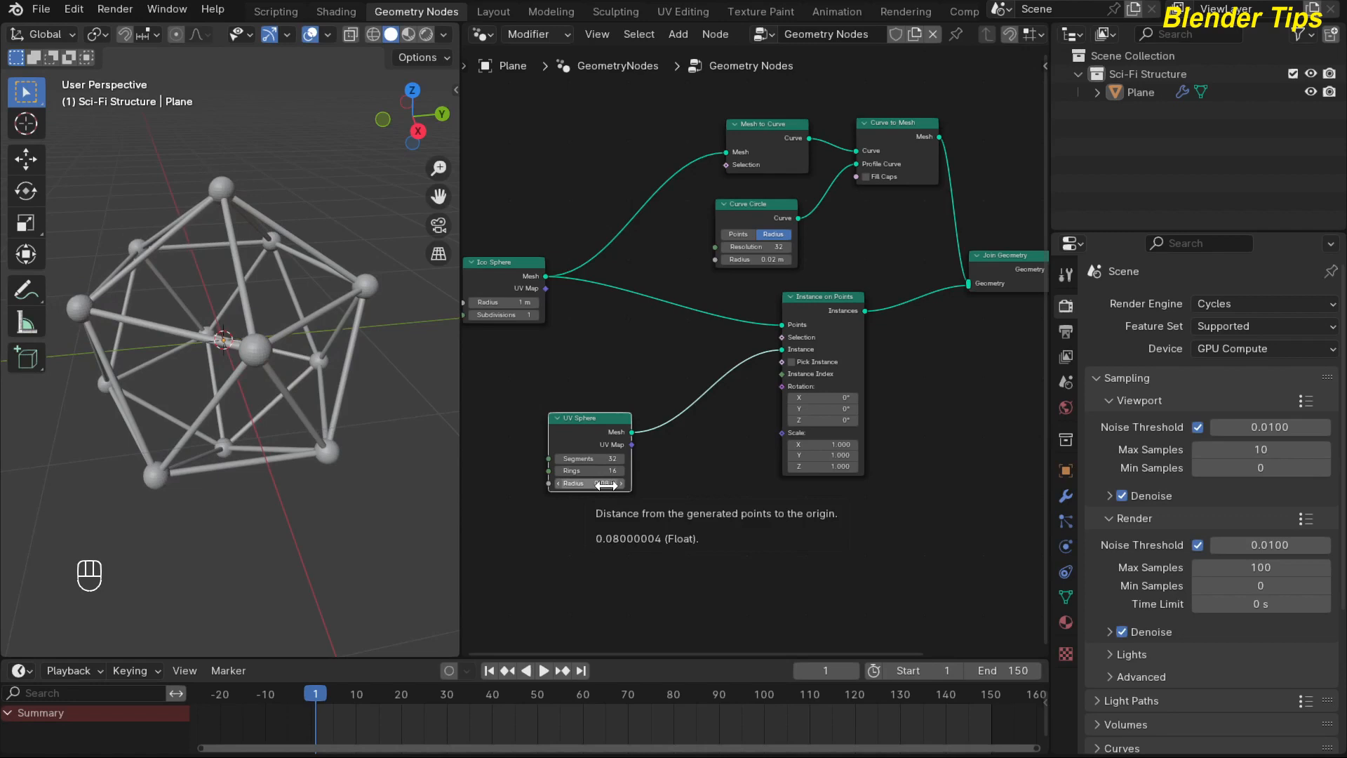
click(606, 484)
text(0.06)
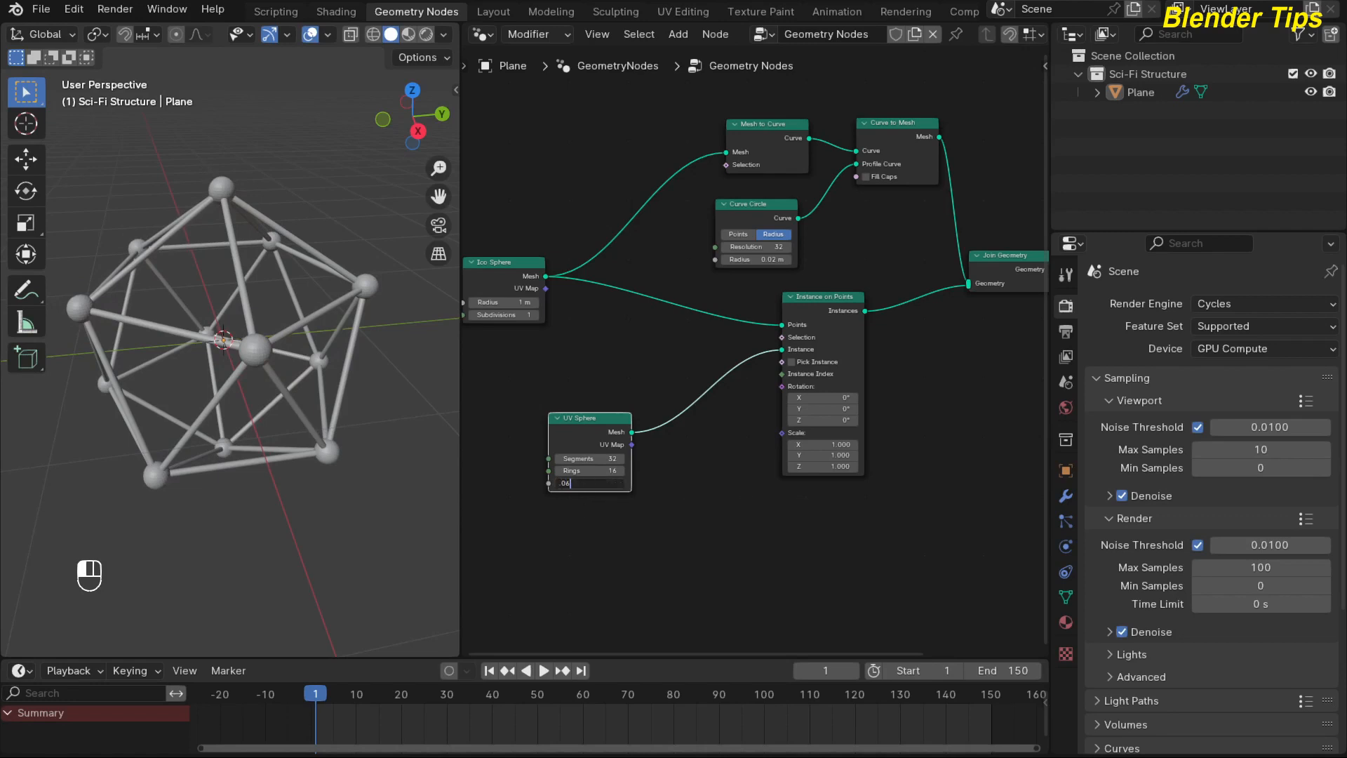
key(Return)
scroll(169, 353, up, 4)
mouse_move(194, 344)
middle_down()
mouse_move(174, 334)
mouse_move(191, 318)
middle_up()
scroll(190, 330, down, 2)
scroll(191, 319, up, 3)
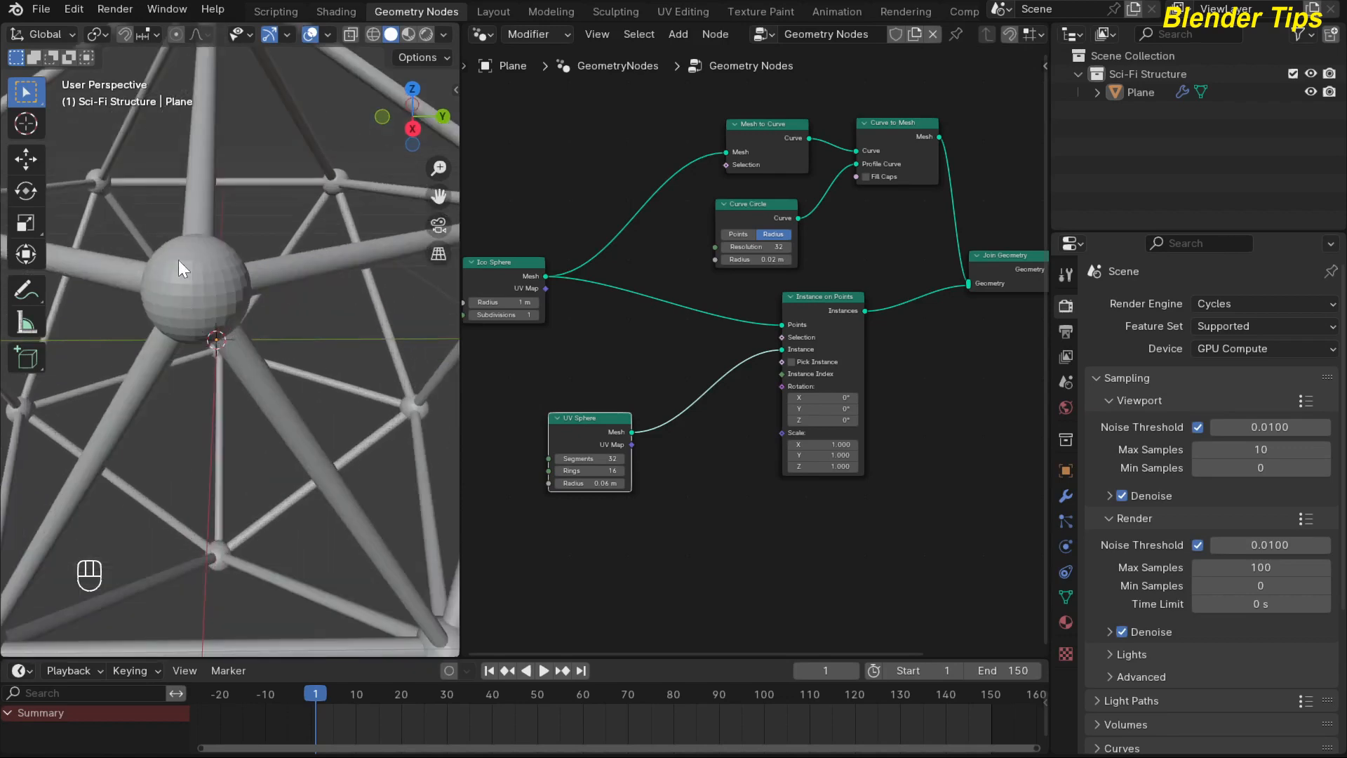
scroll(203, 290, down, 4)
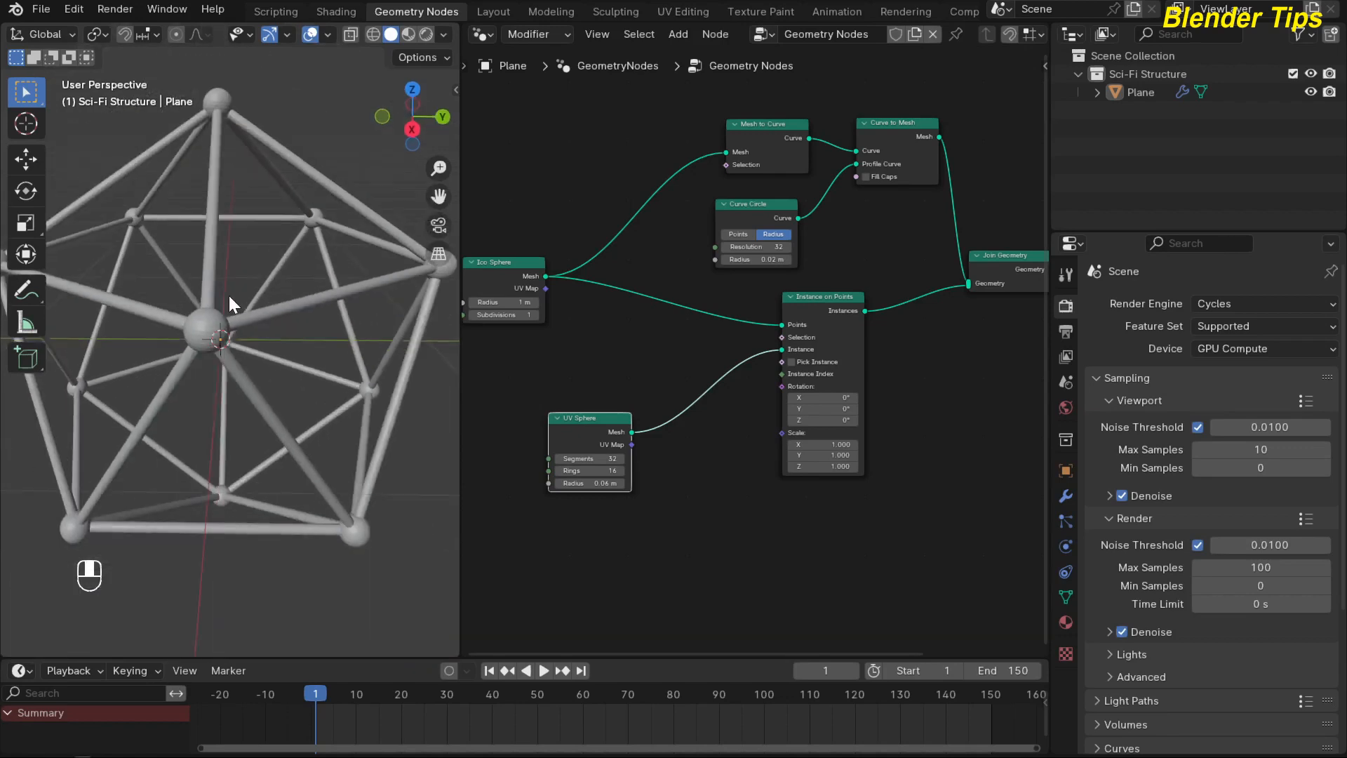
middle_drag(228, 296, 198, 297)
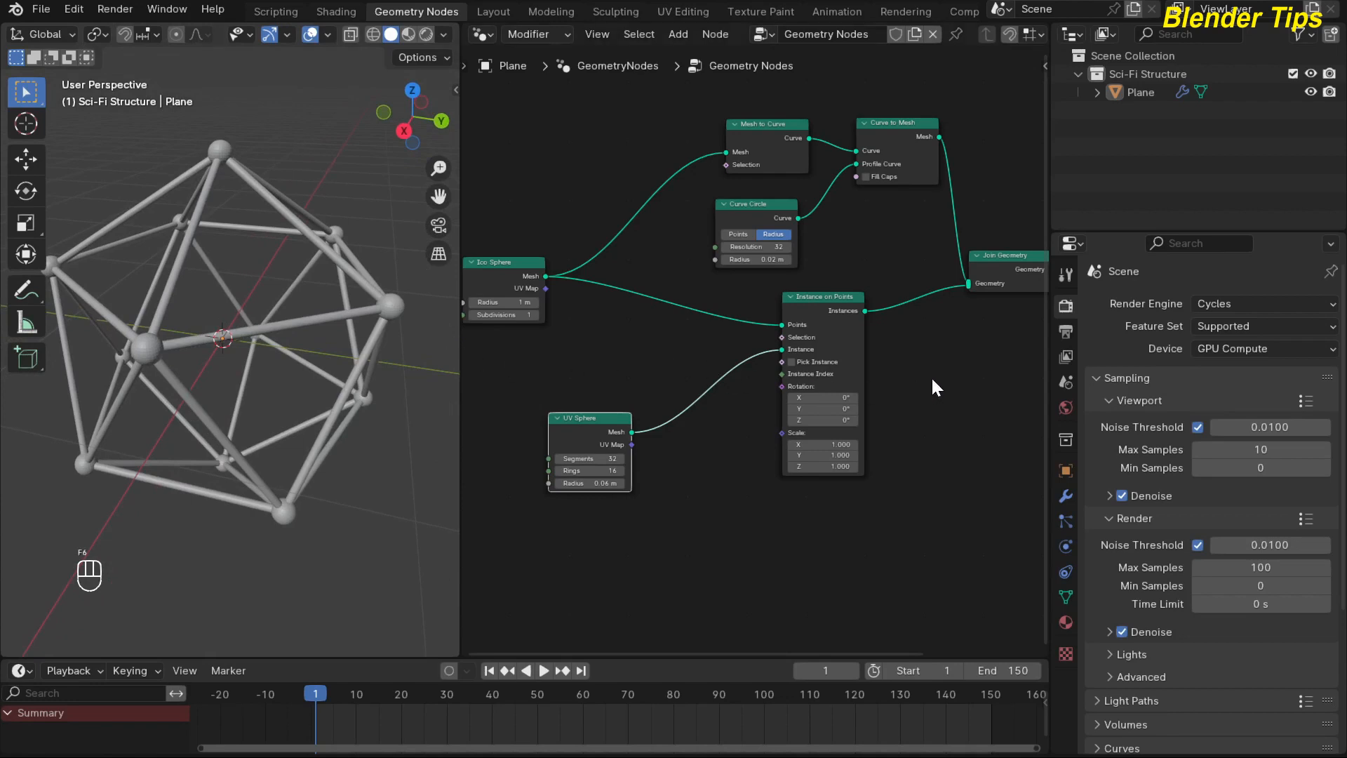
Move Group Output farther away, insert a Set Shade Smooth node between it and Join Geometry, and check the shading.
middle_drag(932, 385, 688, 442)
scroll(688, 442, up, 2)
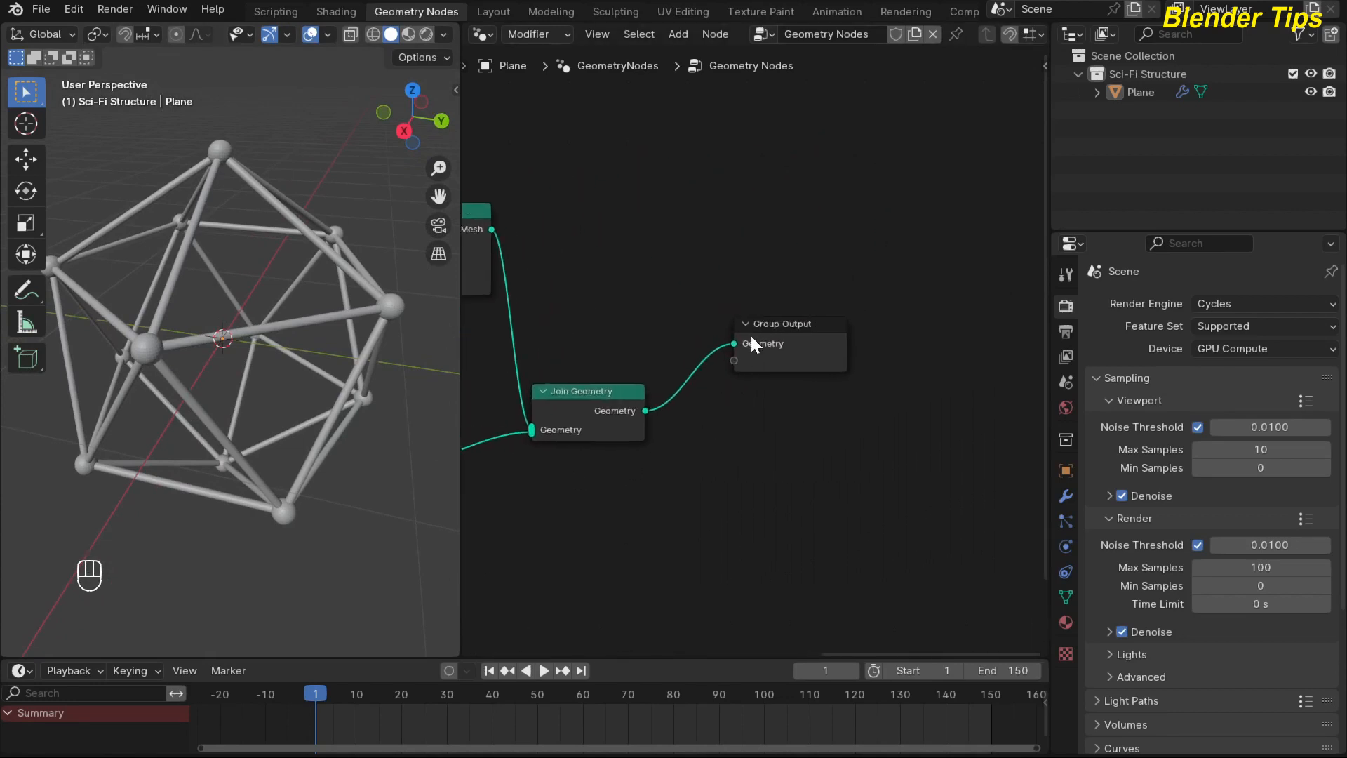
drag(751, 335, 830, 421)
middle_drag(704, 479, 737, 431)
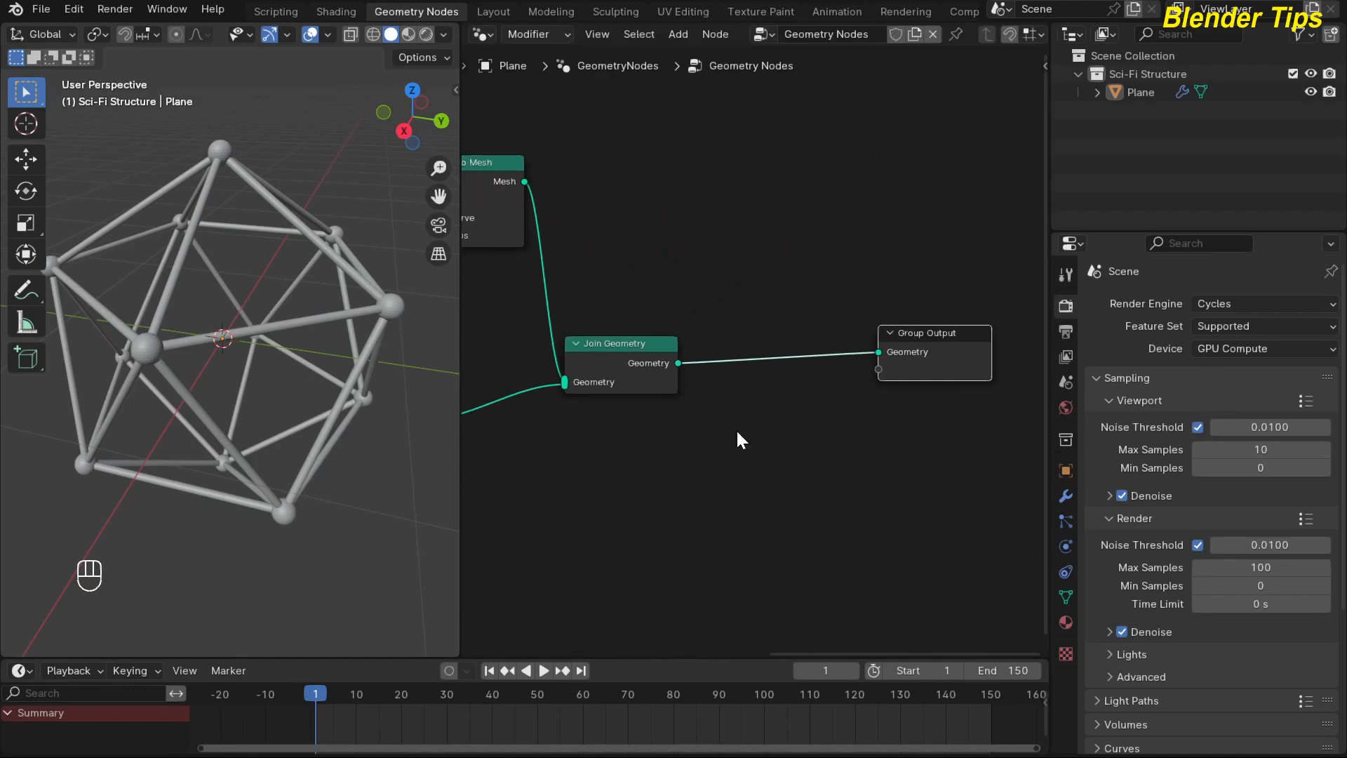
key(shift+a)
mouse_move(738, 433)
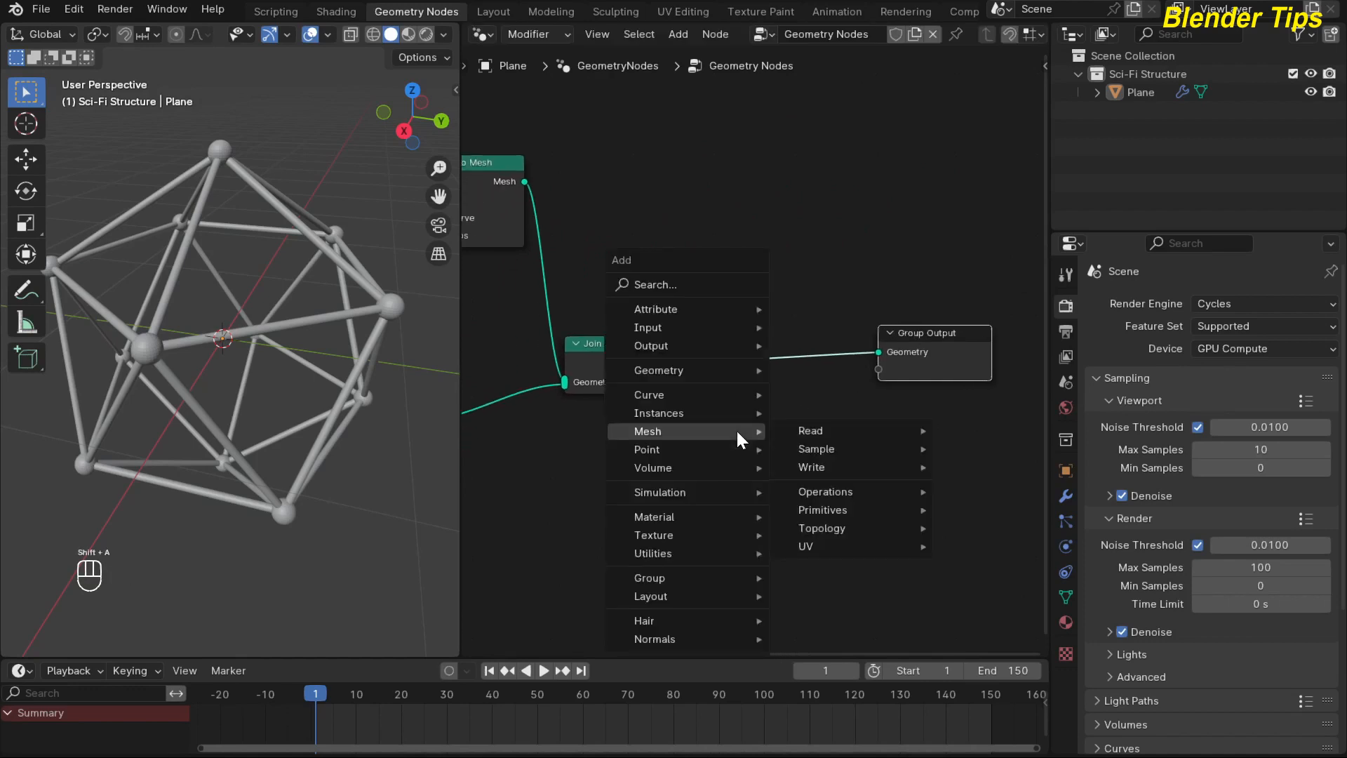
text(sss)
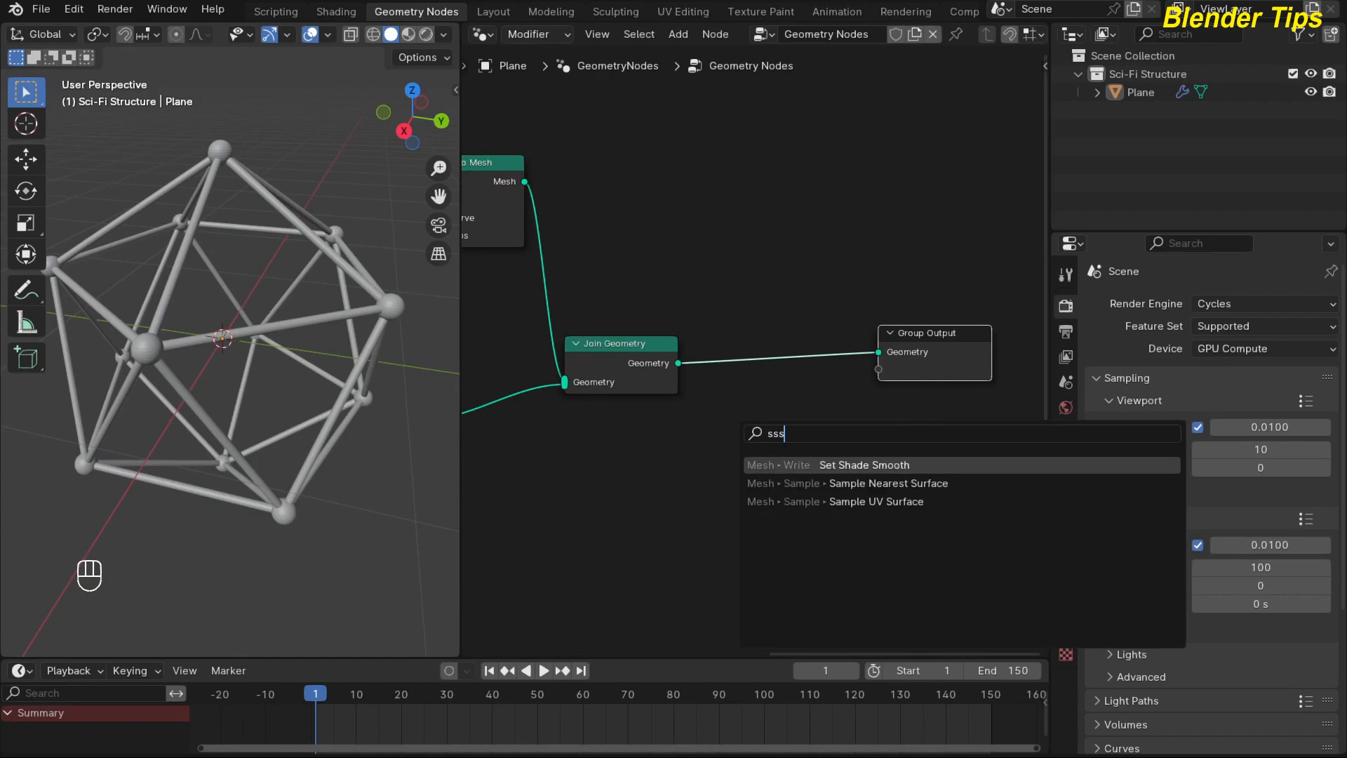
key(Return)
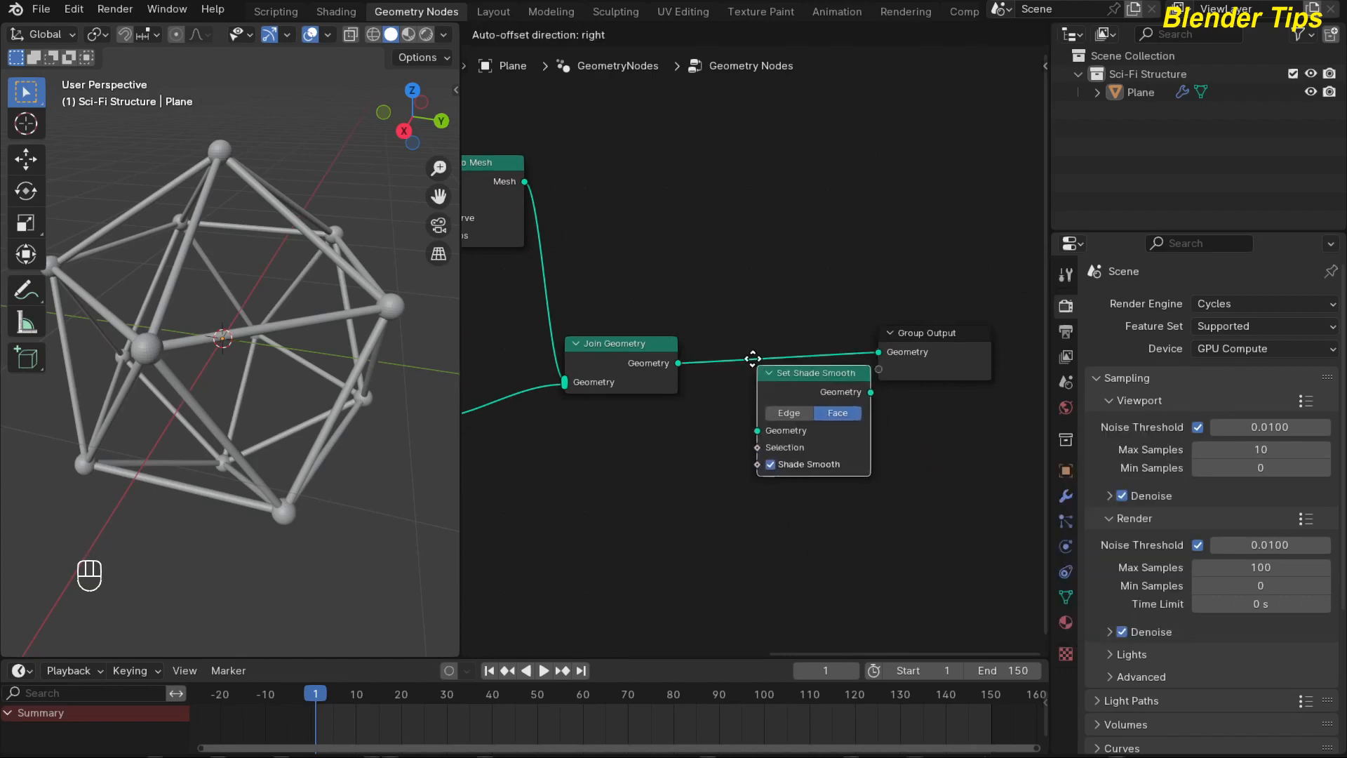
click(731, 339)
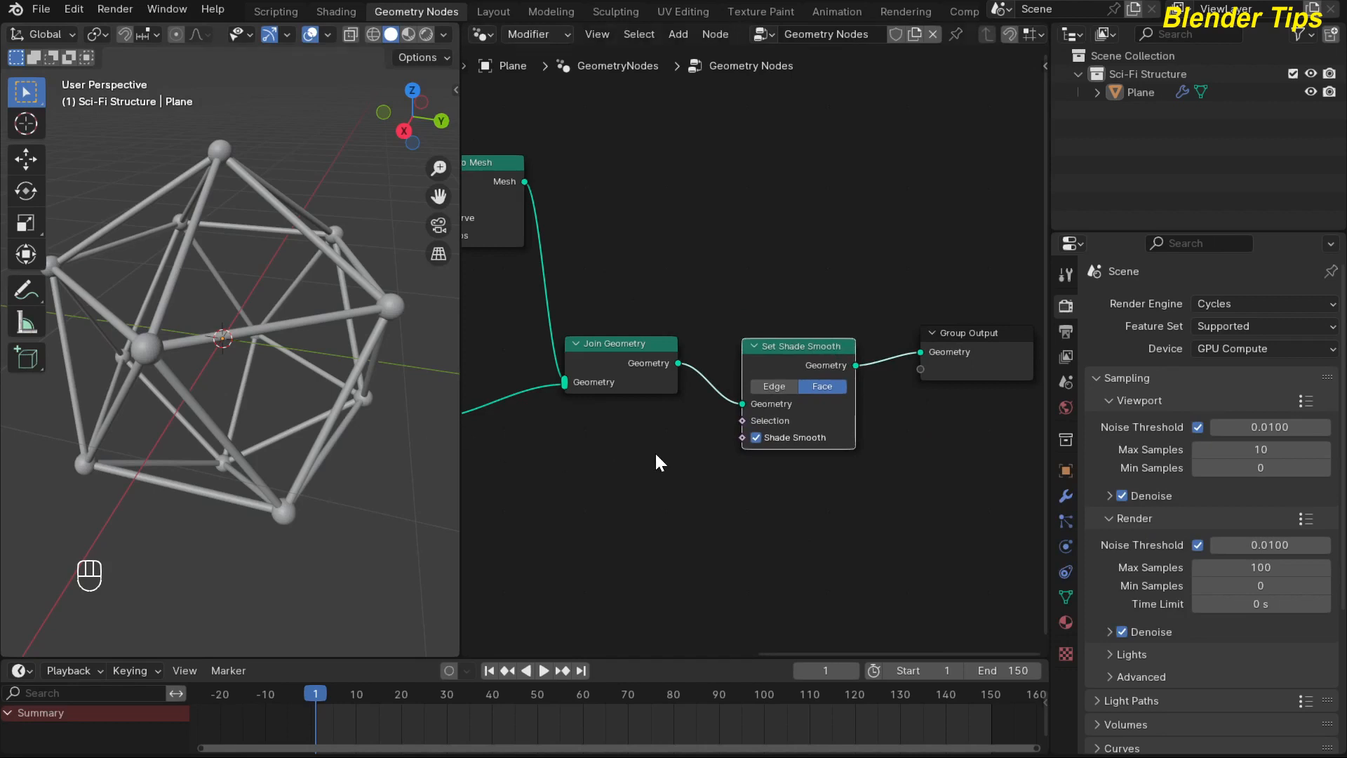
key(Home)
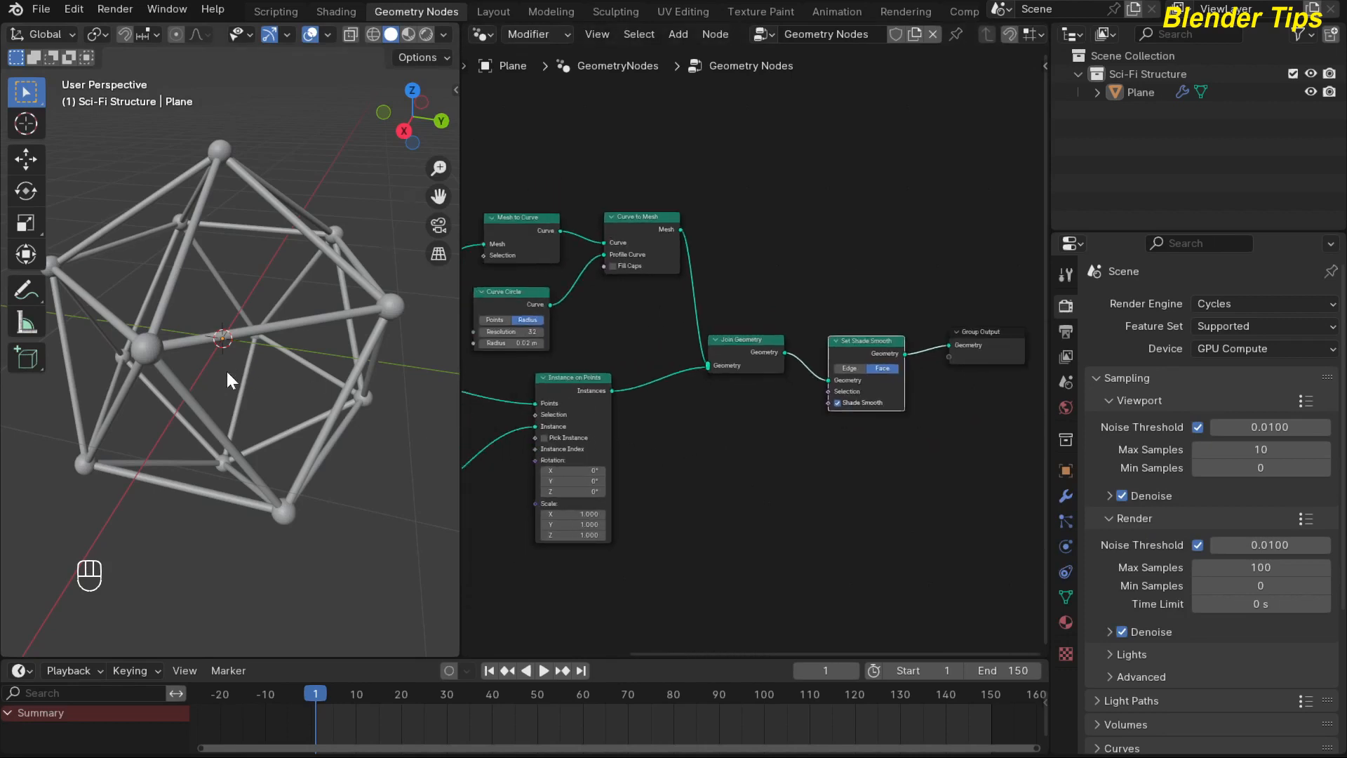
middle_drag(226, 372, 180, 354)
scroll(170, 382, up, 3)
scroll(171, 380, down, 2)
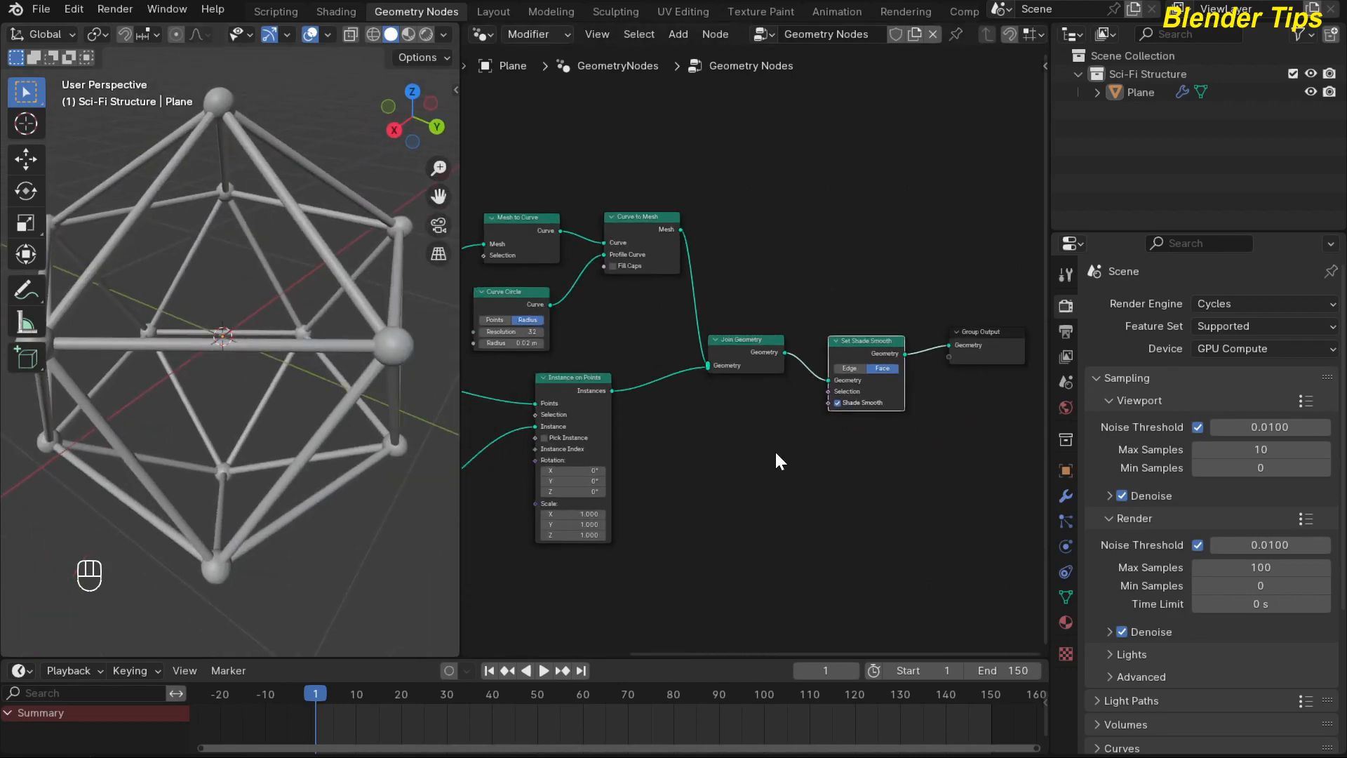
Move the Join Geometry node up beside Curve to Mesh and view the whole structure from another angle.
scroll(776, 453, down, 2)
middle_drag(760, 487, 824, 508)
scroll(791, 482, down, 3)
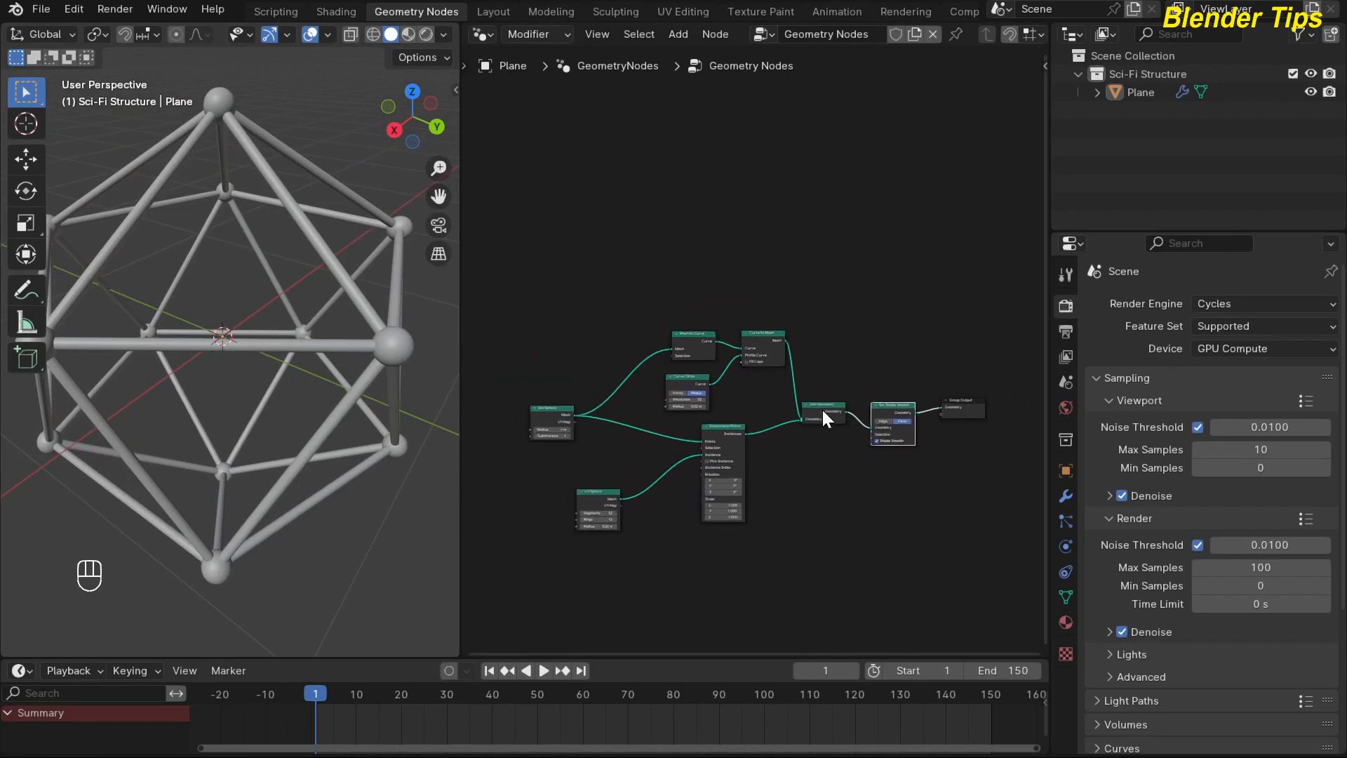
drag(822, 407, 867, 318)
drag(858, 314, 846, 315)
middle_drag(596, 316, 614, 376)
scroll(220, 287, down, 1)
middle_drag(222, 288, 168, 278)
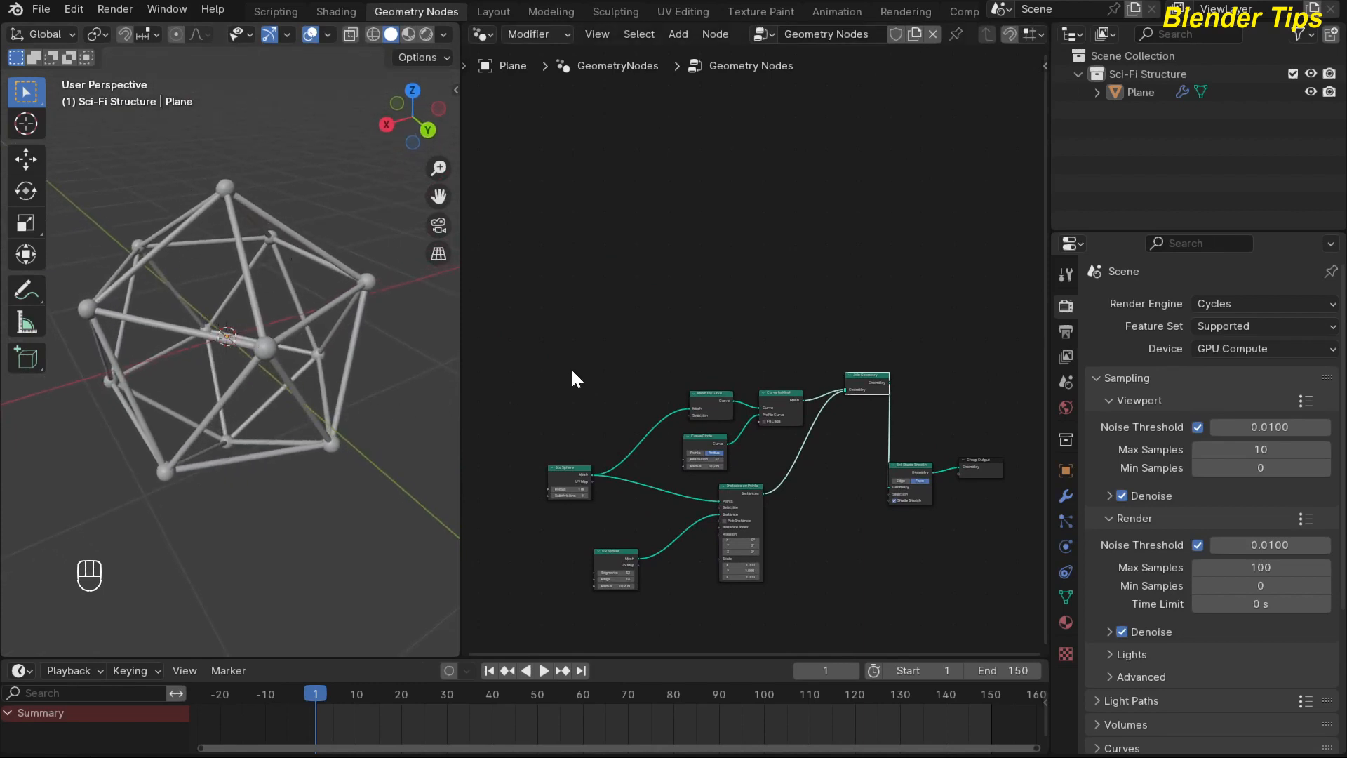
Add a Cube node above the Mesh to Curve node and connect its Mesh output to Join Geometry.
scroll(571, 367, up, 1)
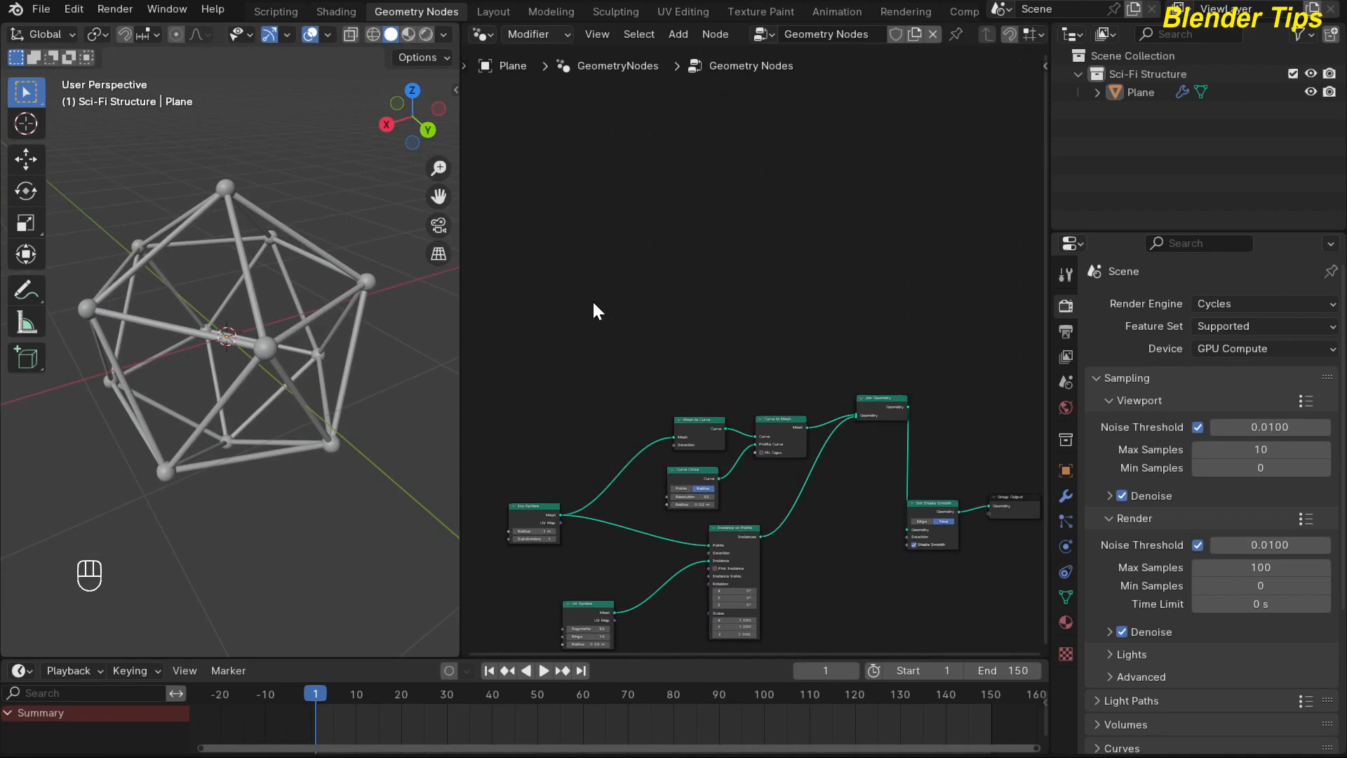
key(shift+a)
text(cub)
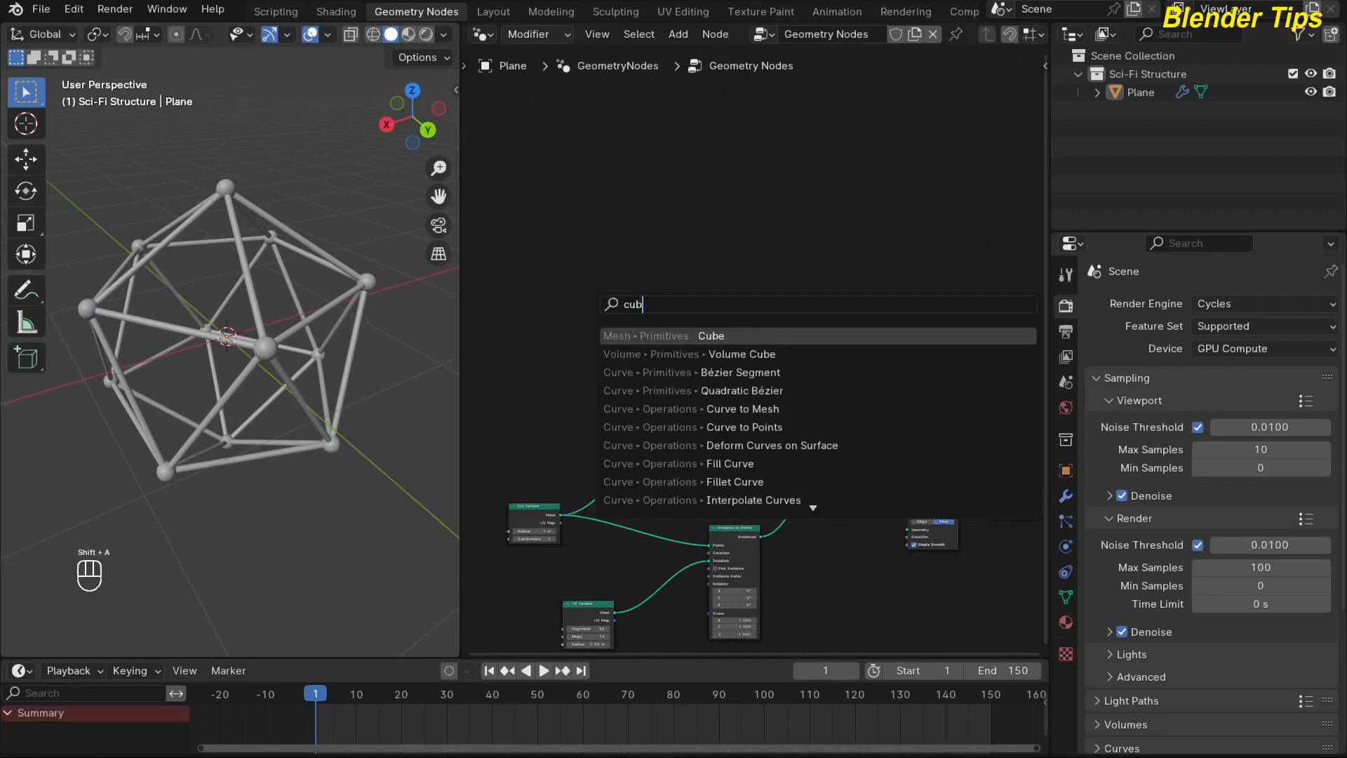
key(Return)
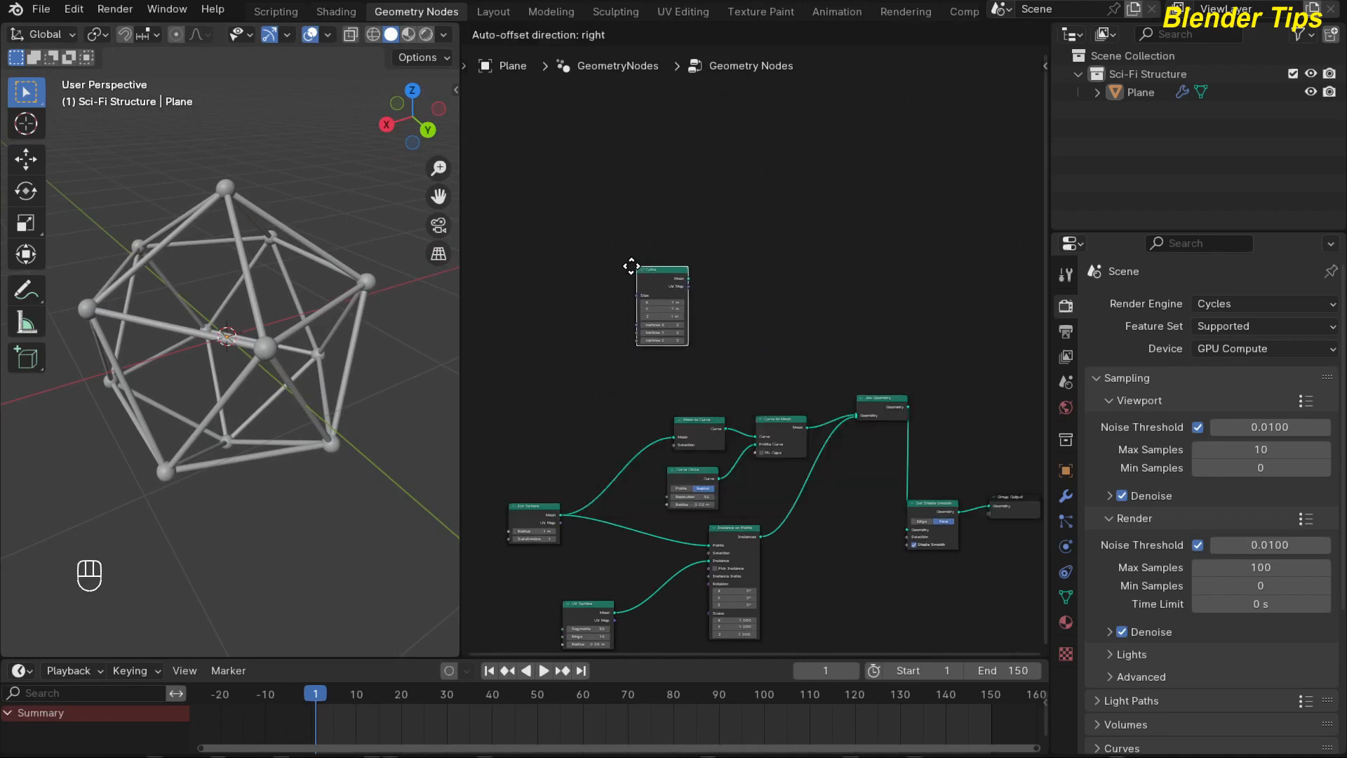
click(621, 273)
scroll(615, 259, up, 2)
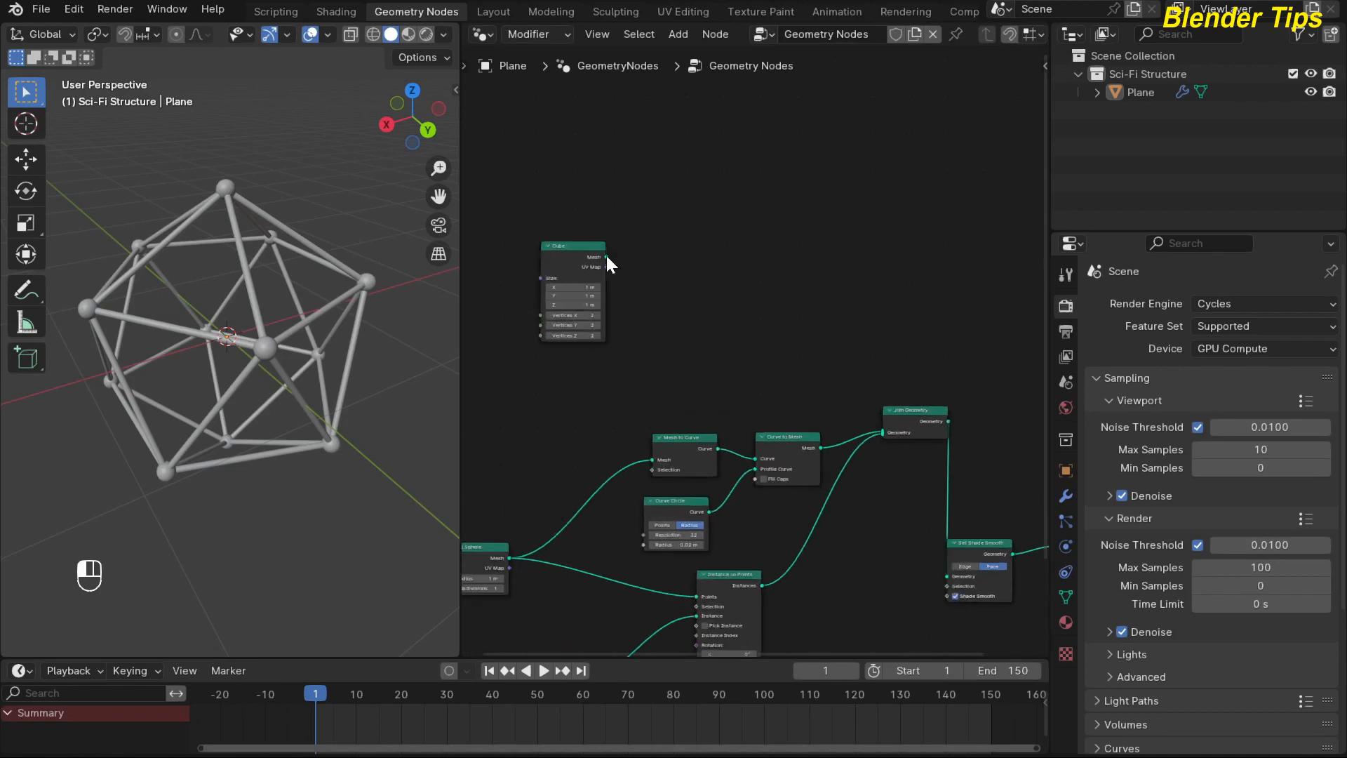
drag(606, 257, 877, 430)
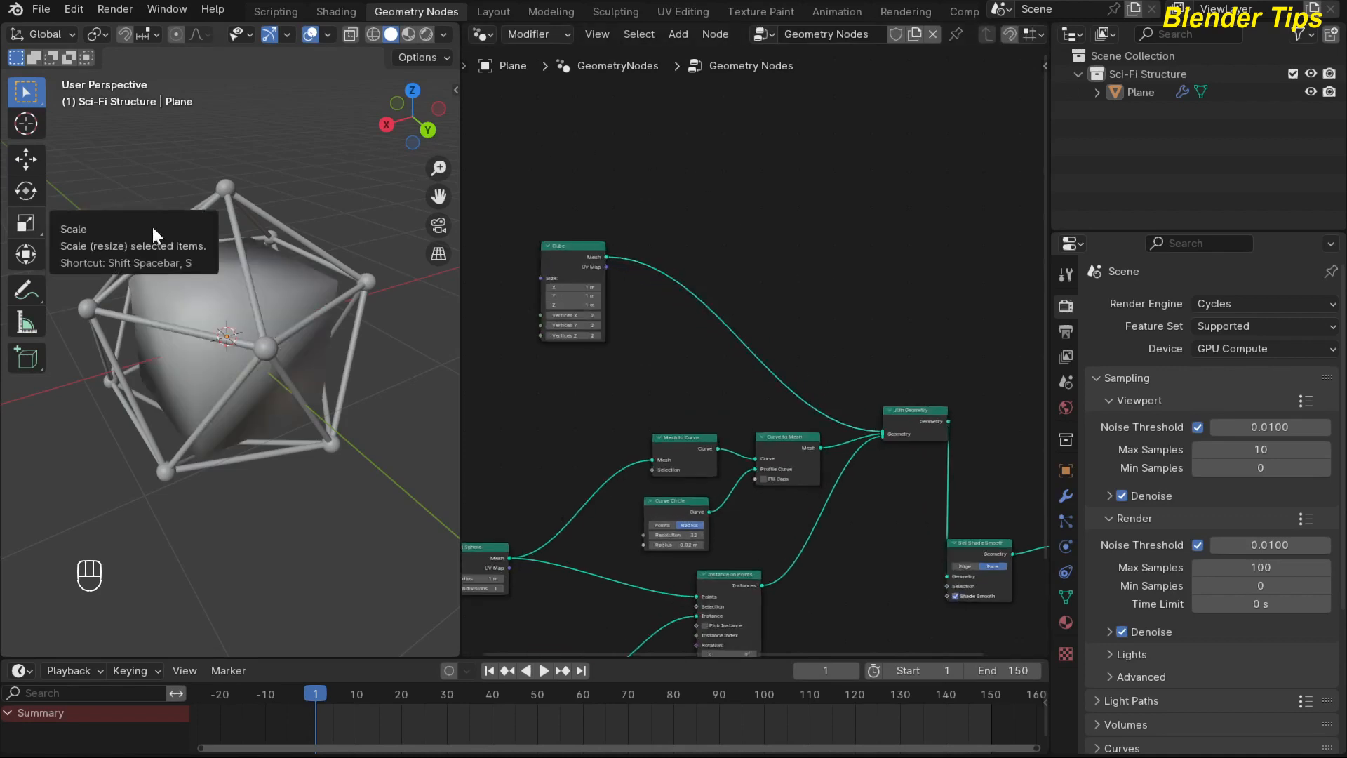
Move the Cube node farther from the other nodes and view the cube inside the structure from another angle.
scroll(608, 347, up, 1)
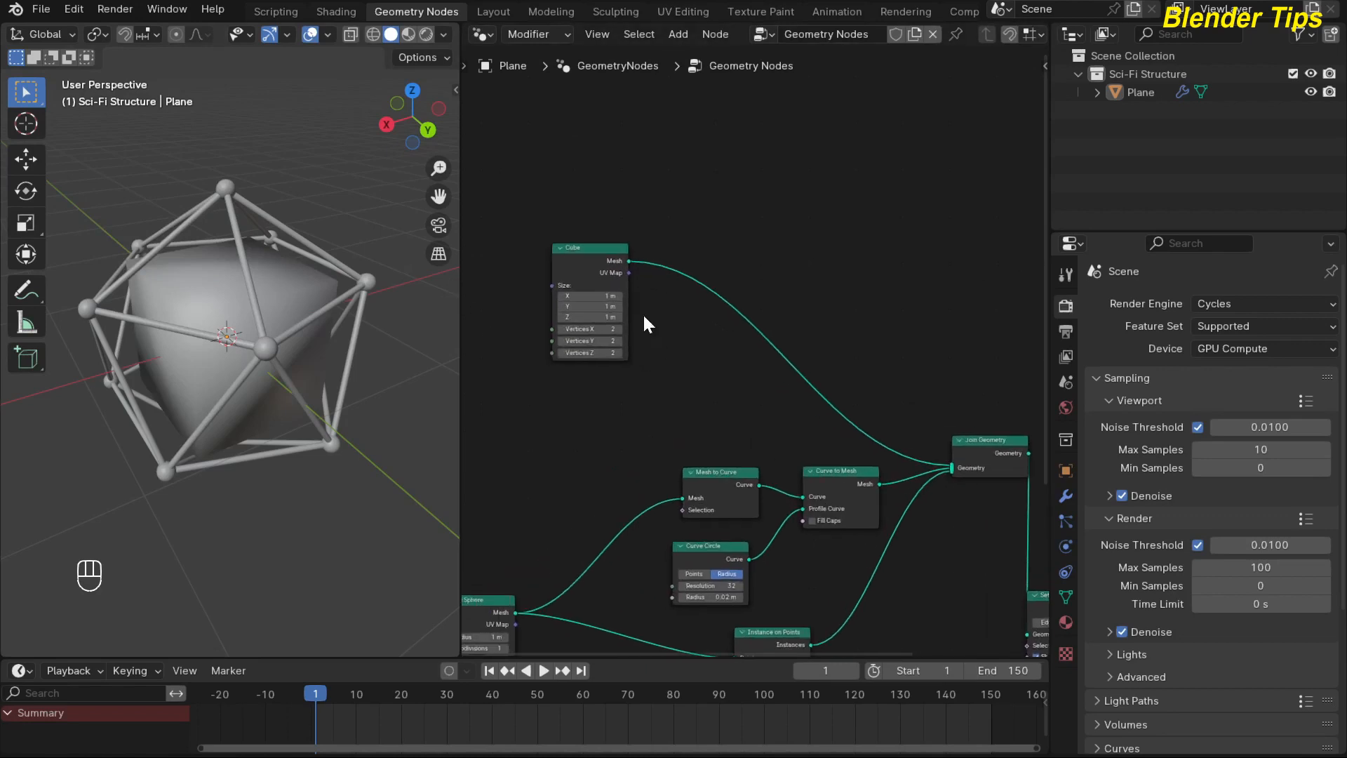
drag(577, 271, 566, 243)
middle_drag(276, 295, 221, 289)
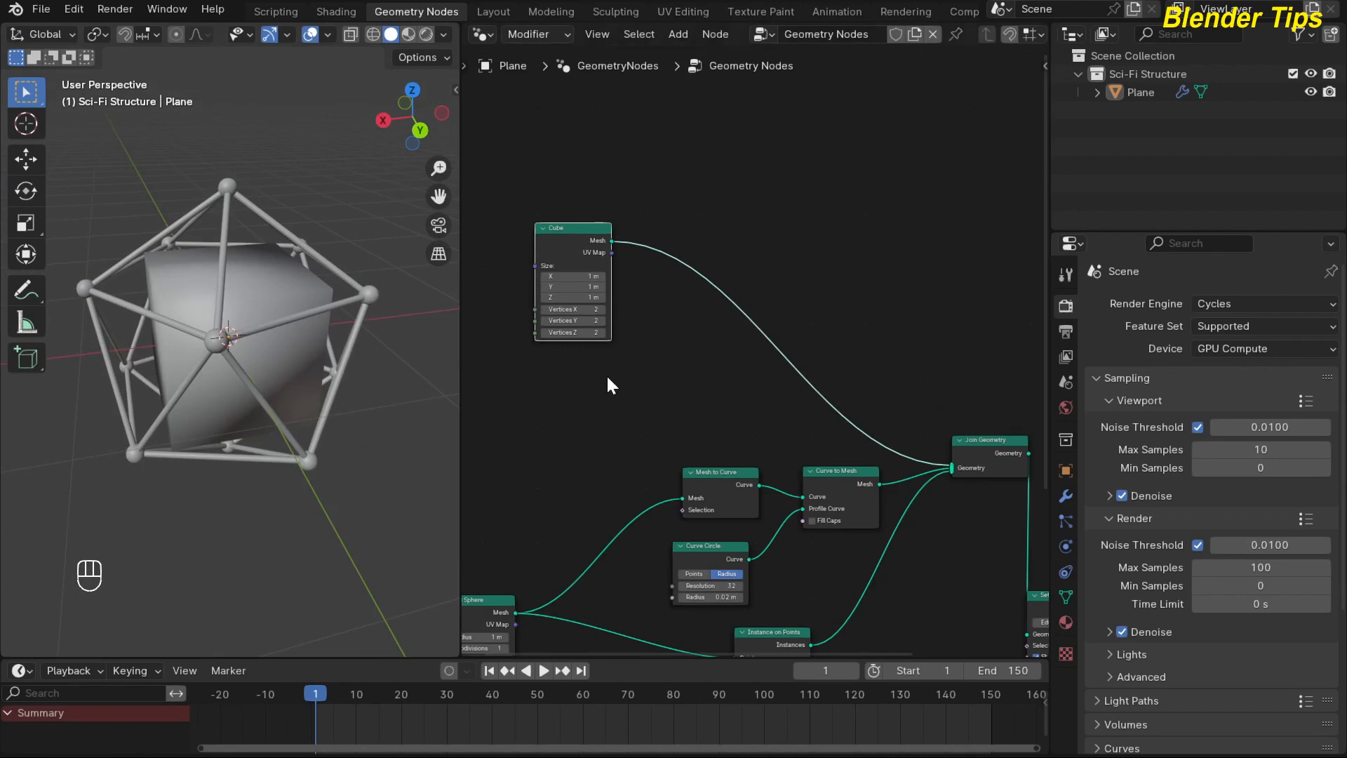
drag(584, 262, 569, 250)
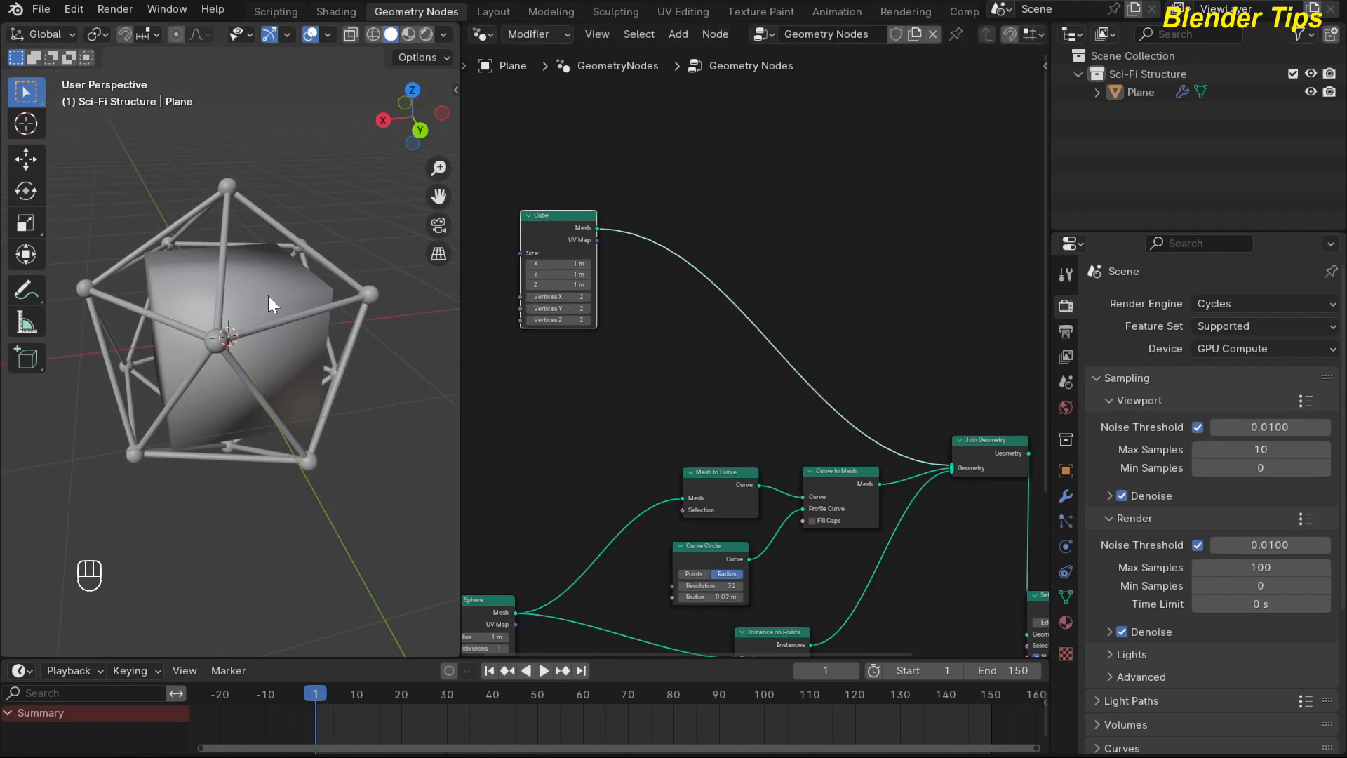
middle_drag(636, 349, 665, 303)
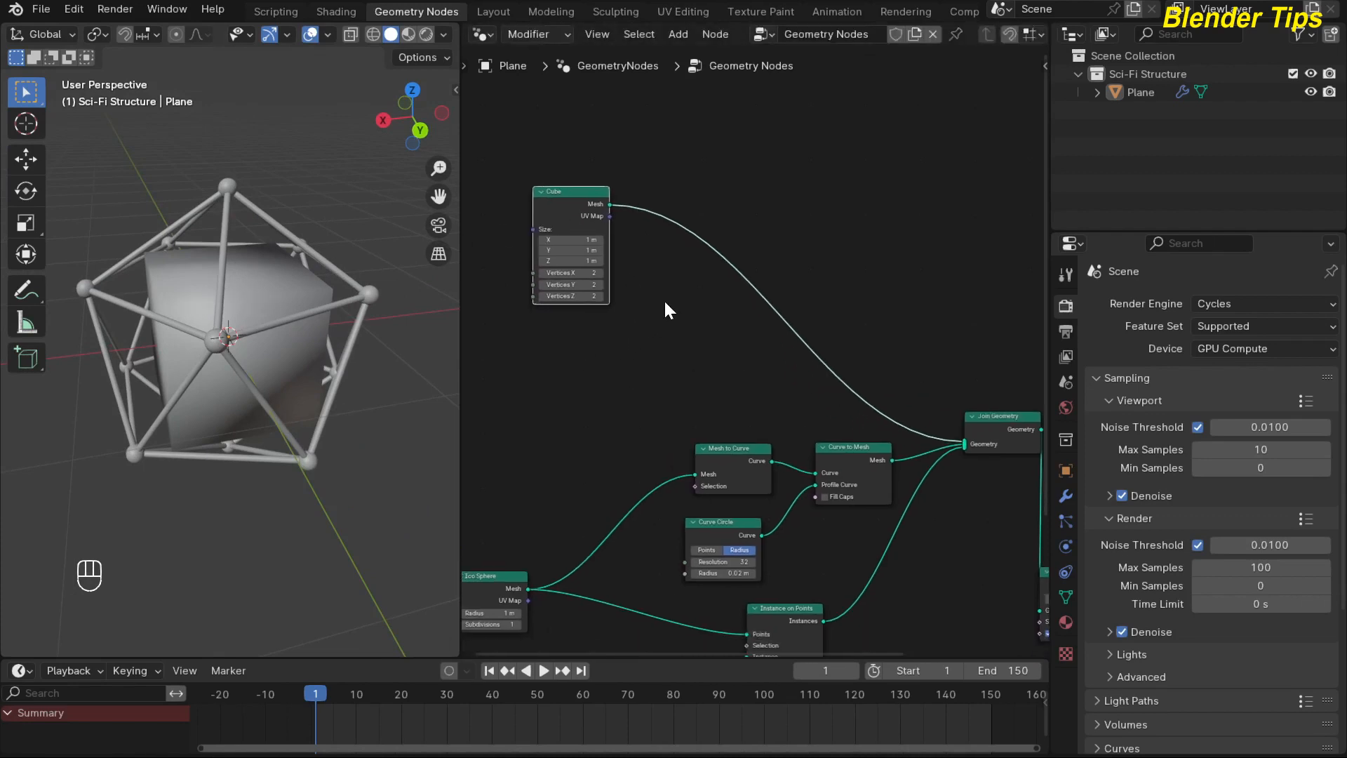
Insert a Set Position node between Cube and Join Geometry, then move it and the Cube node higher for more space.
key(shift+a)
text(set)
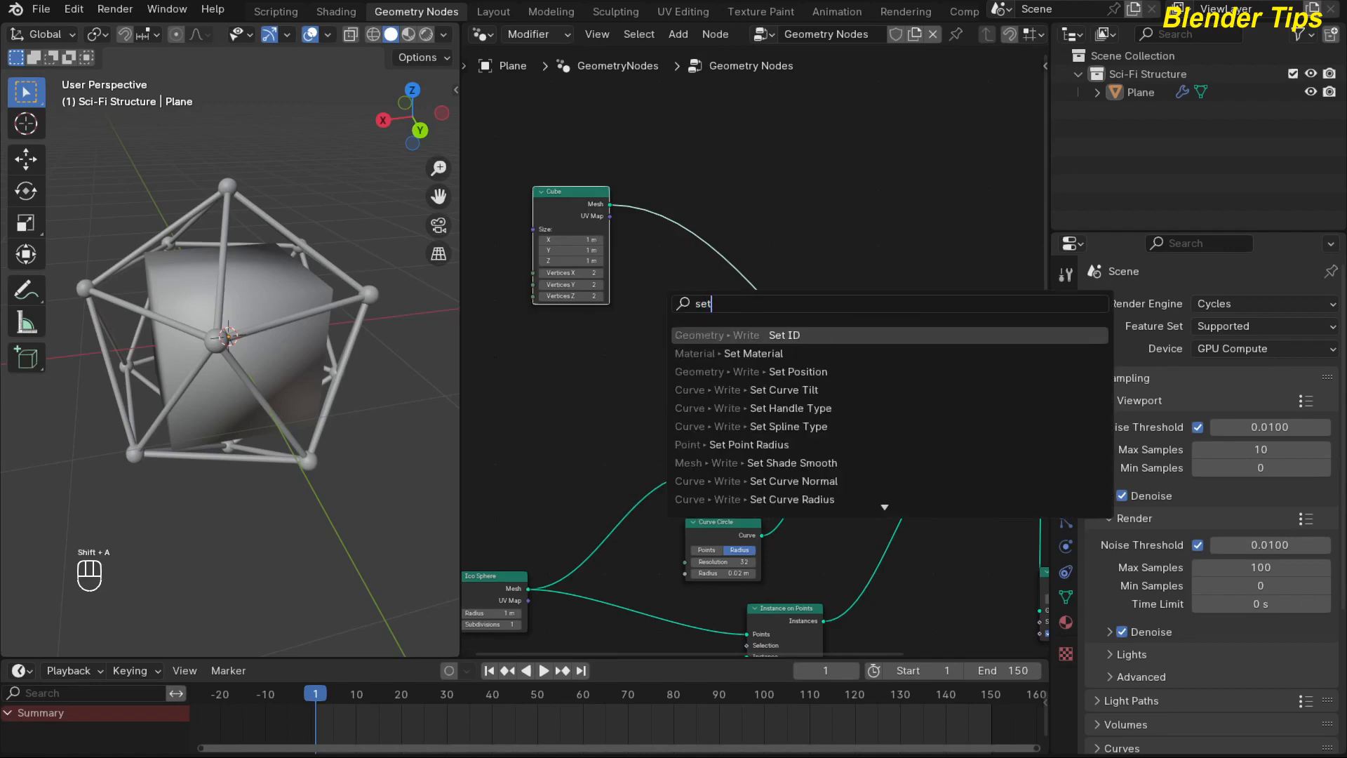
key(Down)
key(Down)
key(Return)
click(761, 258)
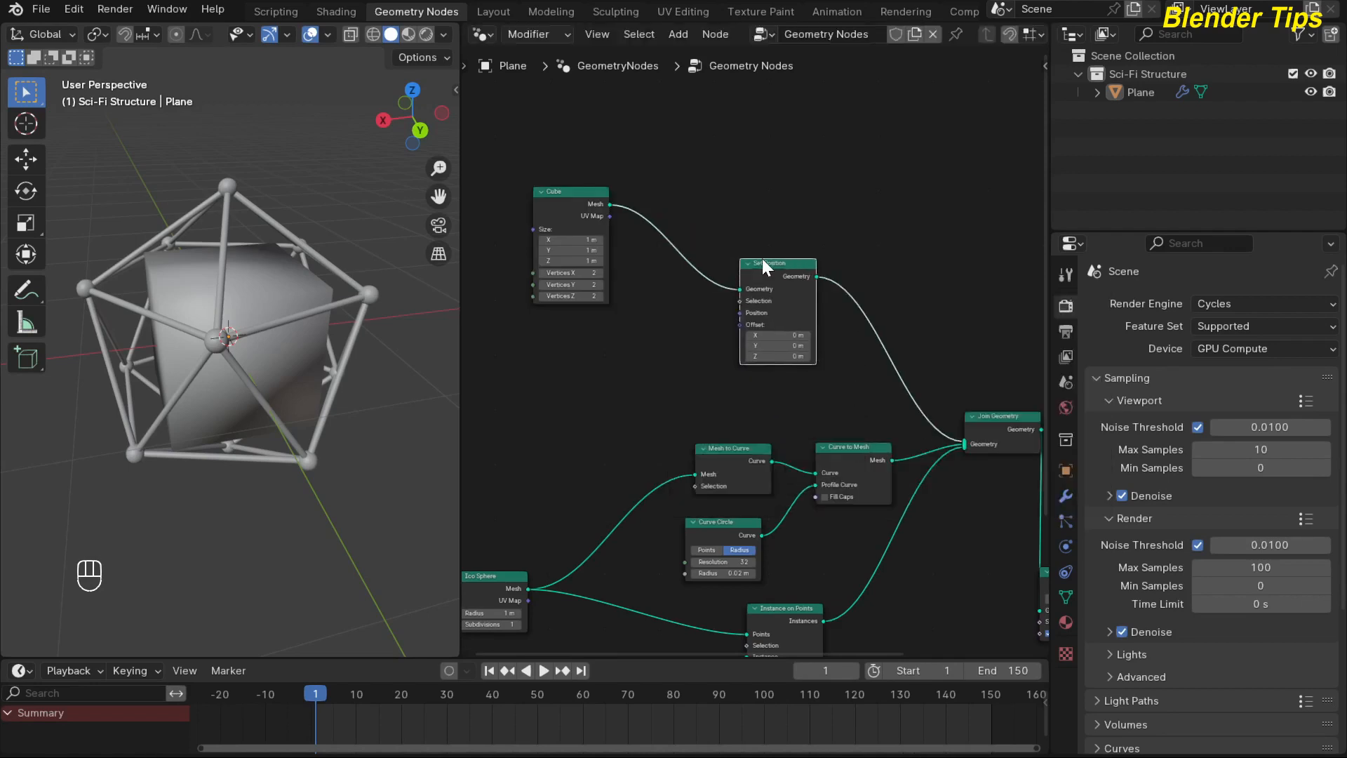
drag(761, 258, 789, 199)
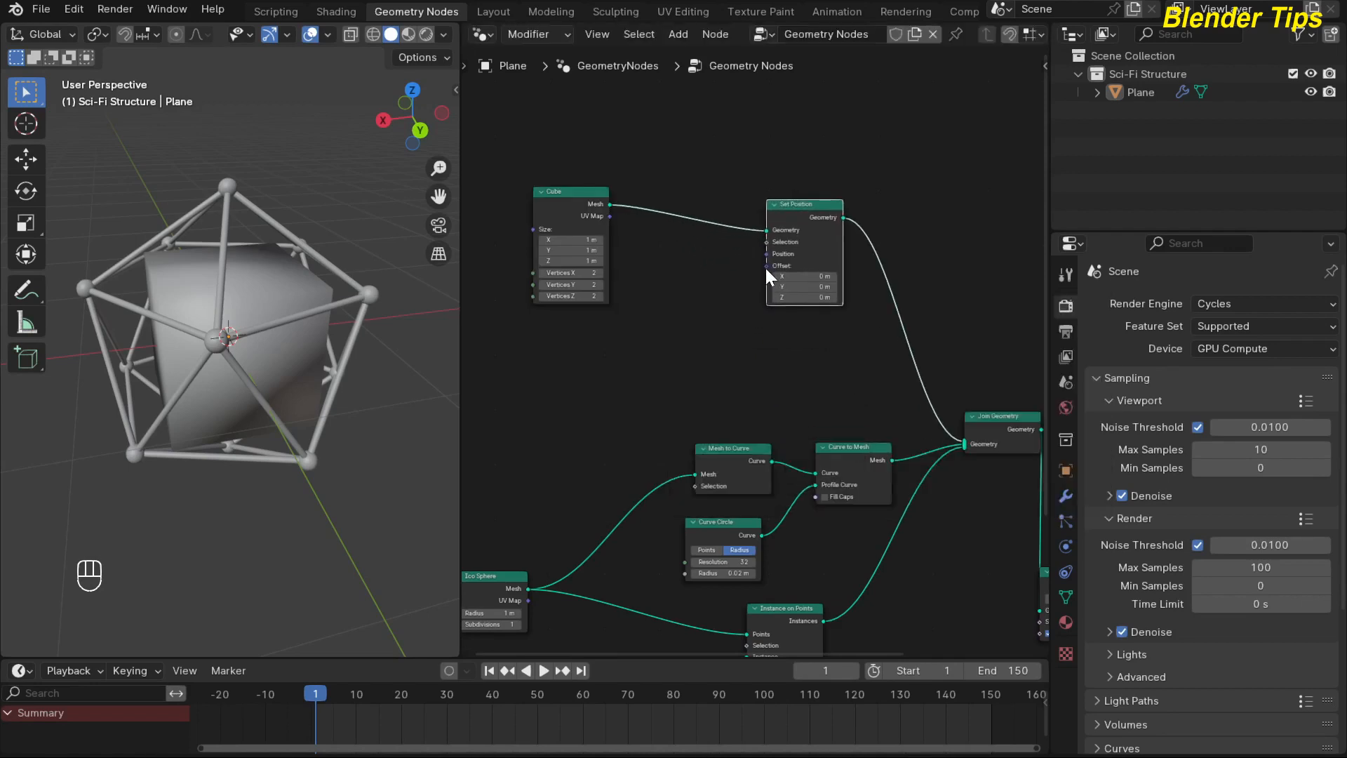
drag(567, 209, 562, 162)
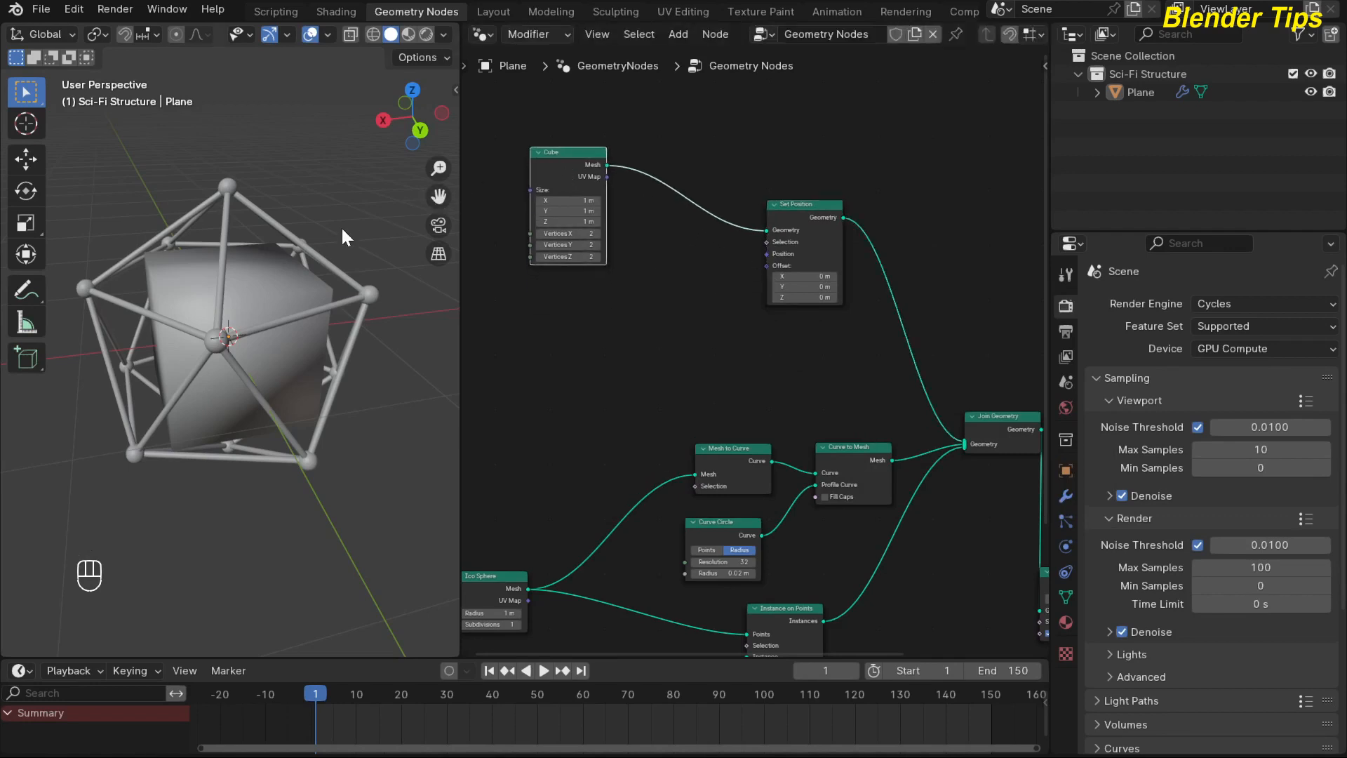
Add a Noise Texture node below the Cube node and connect its Fac output to the Offset input of Set Position.
scroll(647, 317, up, 2)
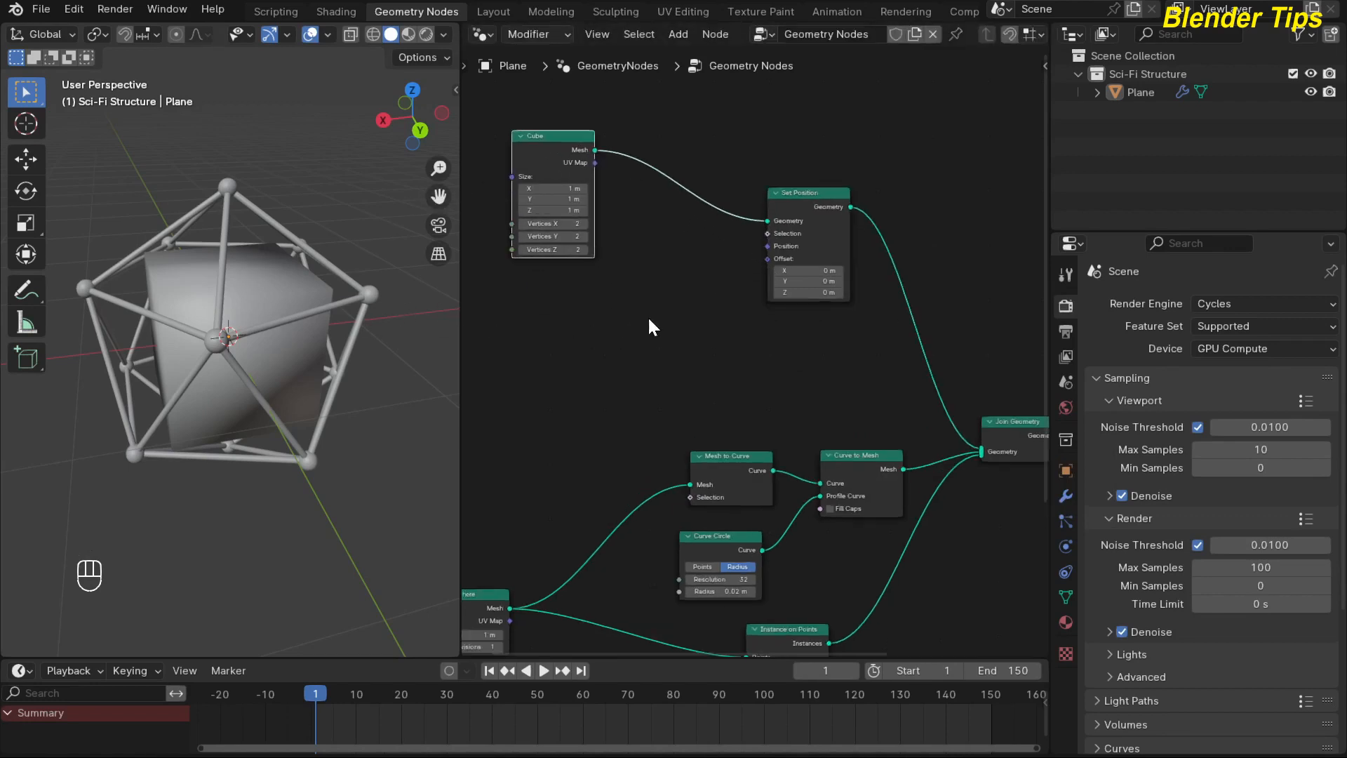
middle_drag(647, 317, 644, 339)
scroll(636, 337, down, 2)
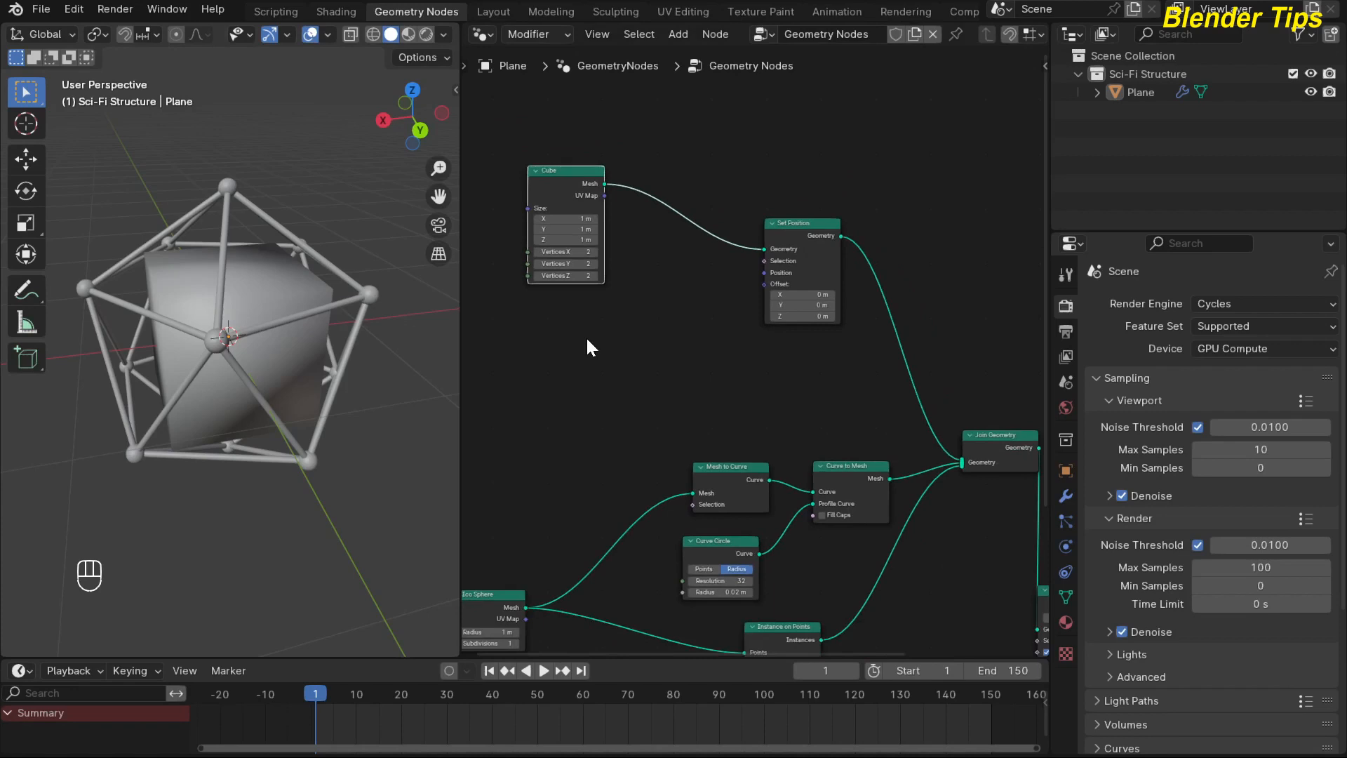
key(shift+a)
text(n)
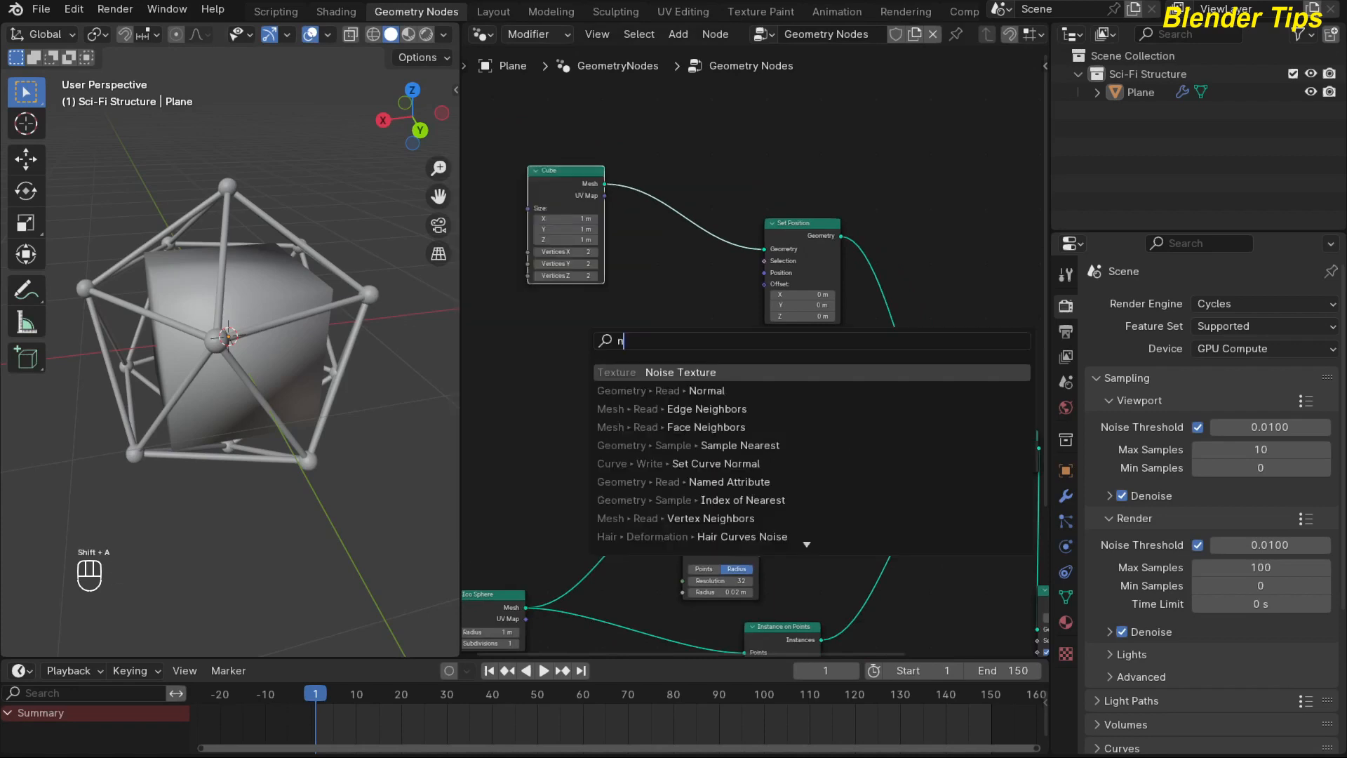
text(oi)
key(Return)
click(644, 335)
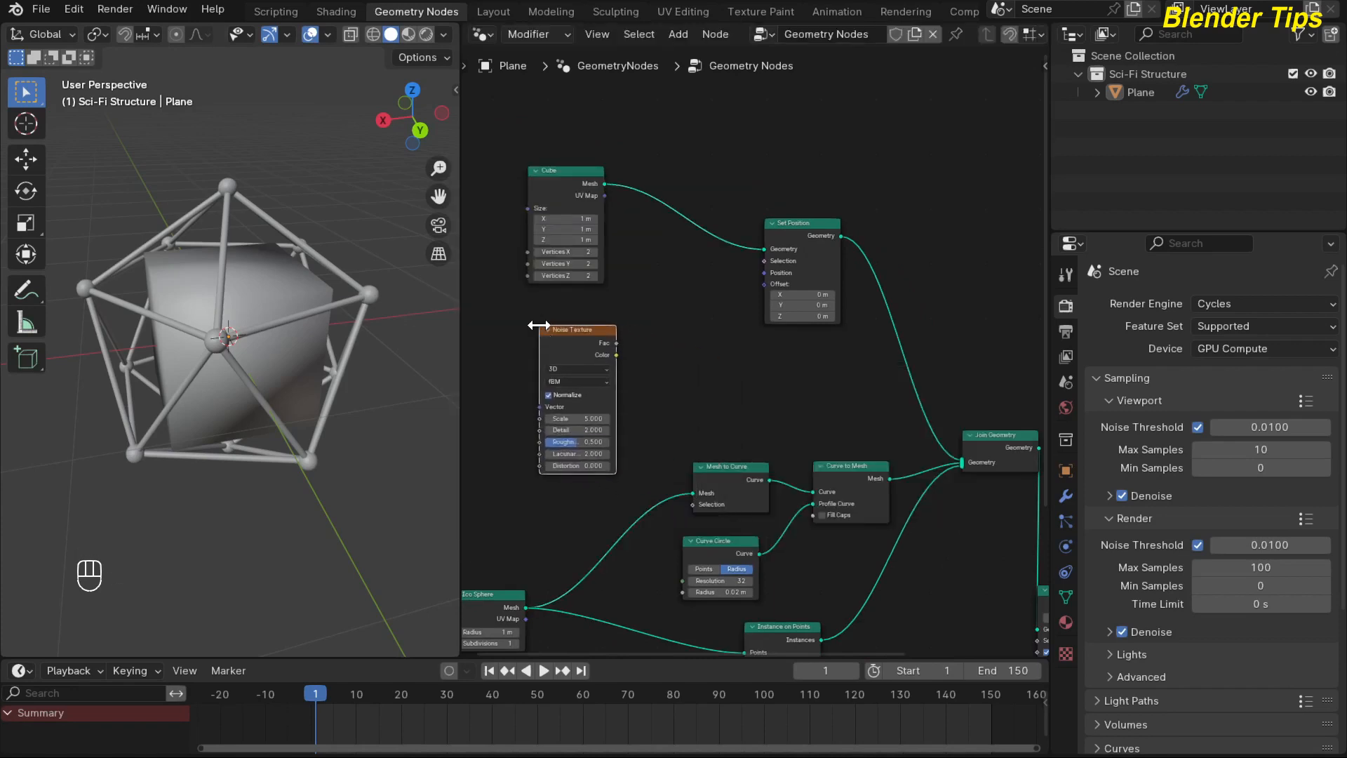
scroll(654, 349, up, 1)
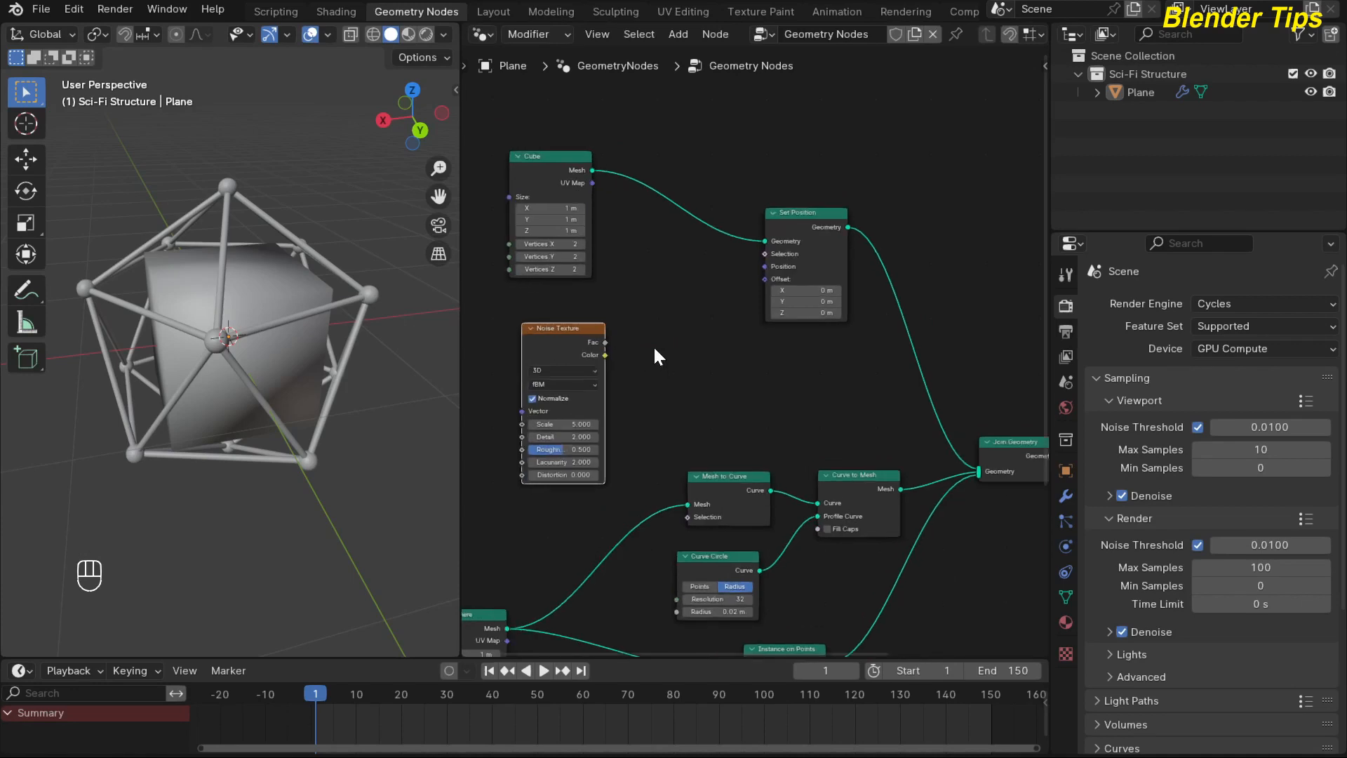
drag(605, 342, 755, 280)
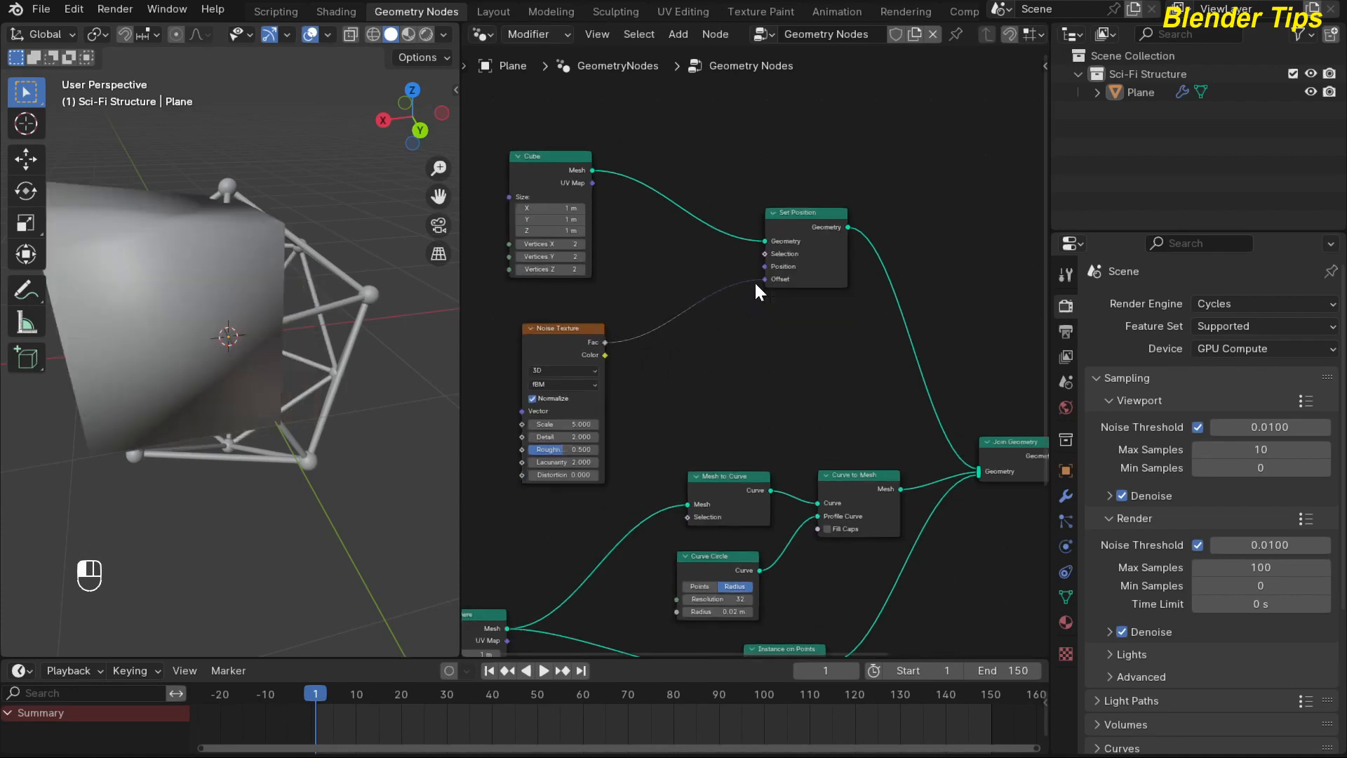
Examine the displaced cube and the structure in wireframe shading, and return the viewport to solid shading.
middle_drag(613, 307, 647, 338)
click(373, 31)
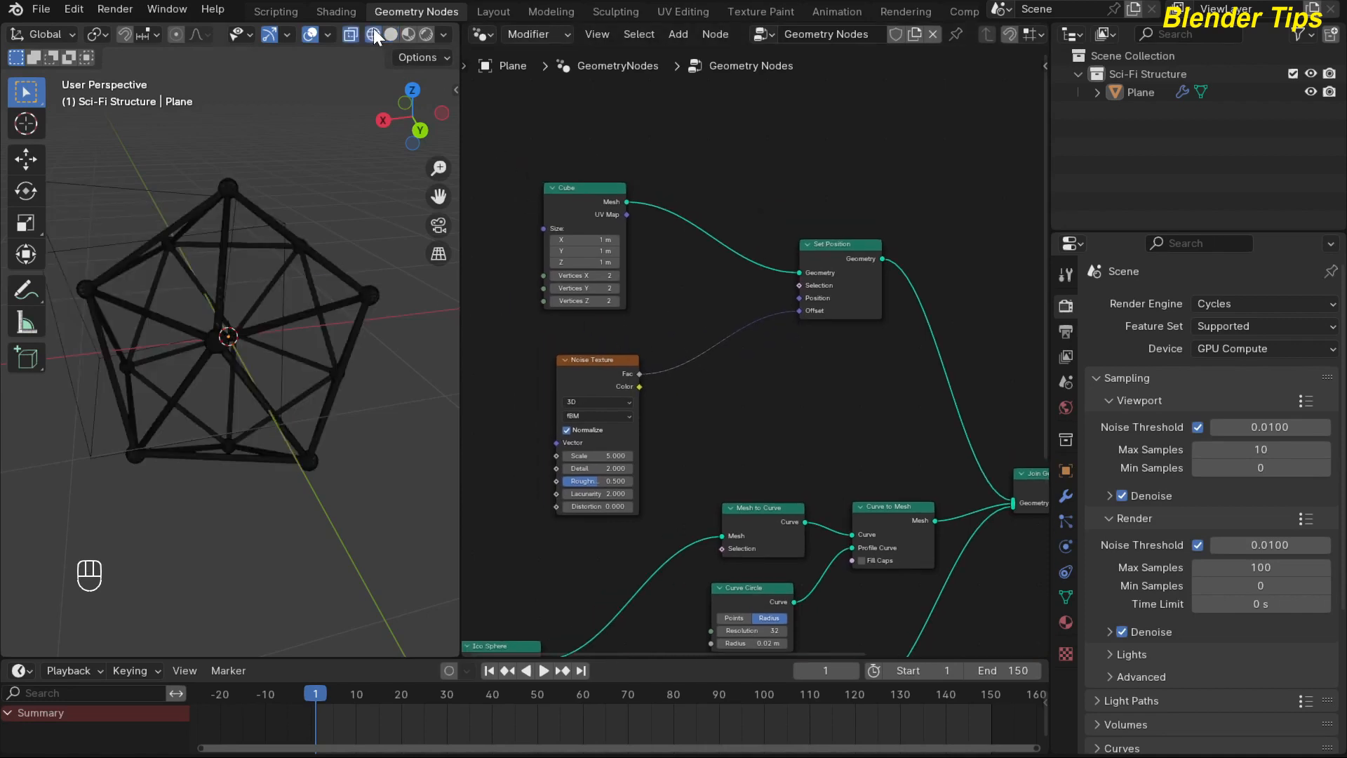
scroll(143, 230, up, 1)
scroll(144, 230, down, 1)
scroll(144, 230, down, 1)
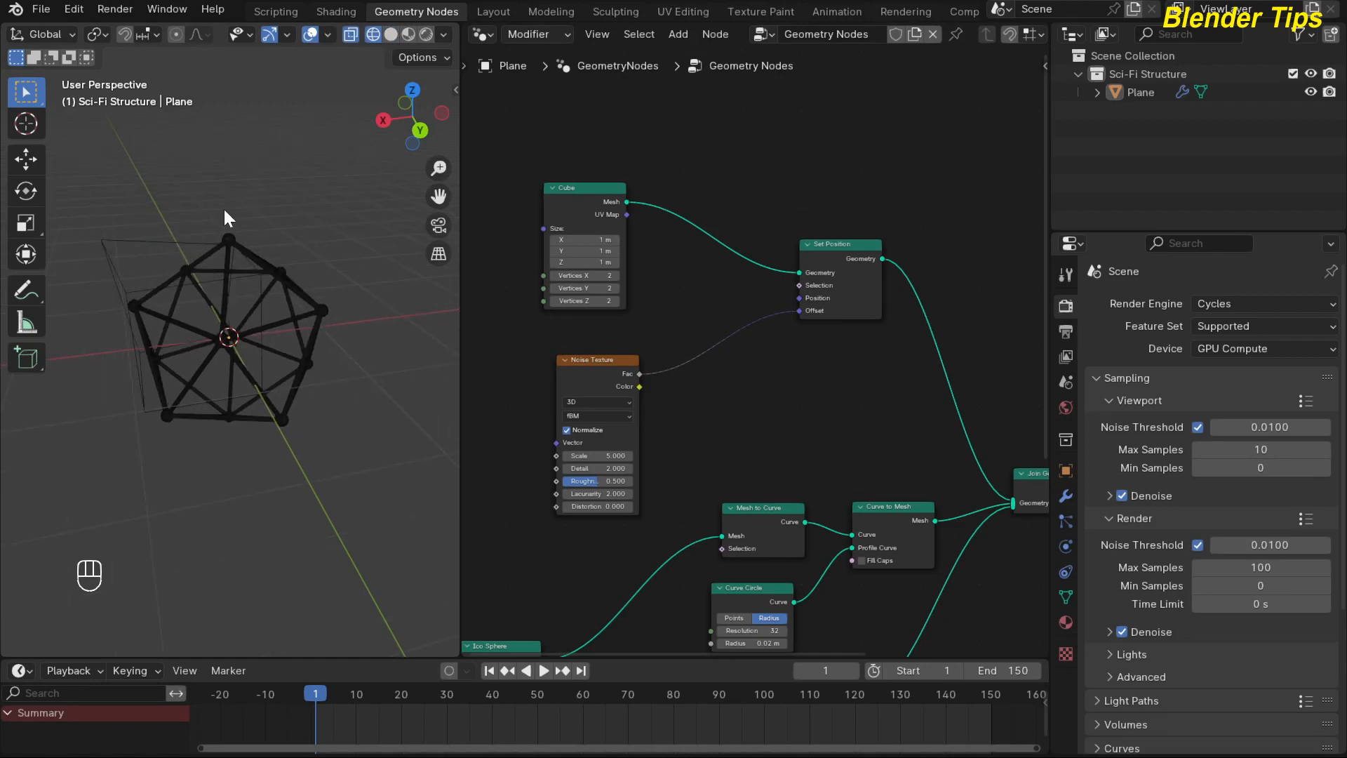
click(391, 34)
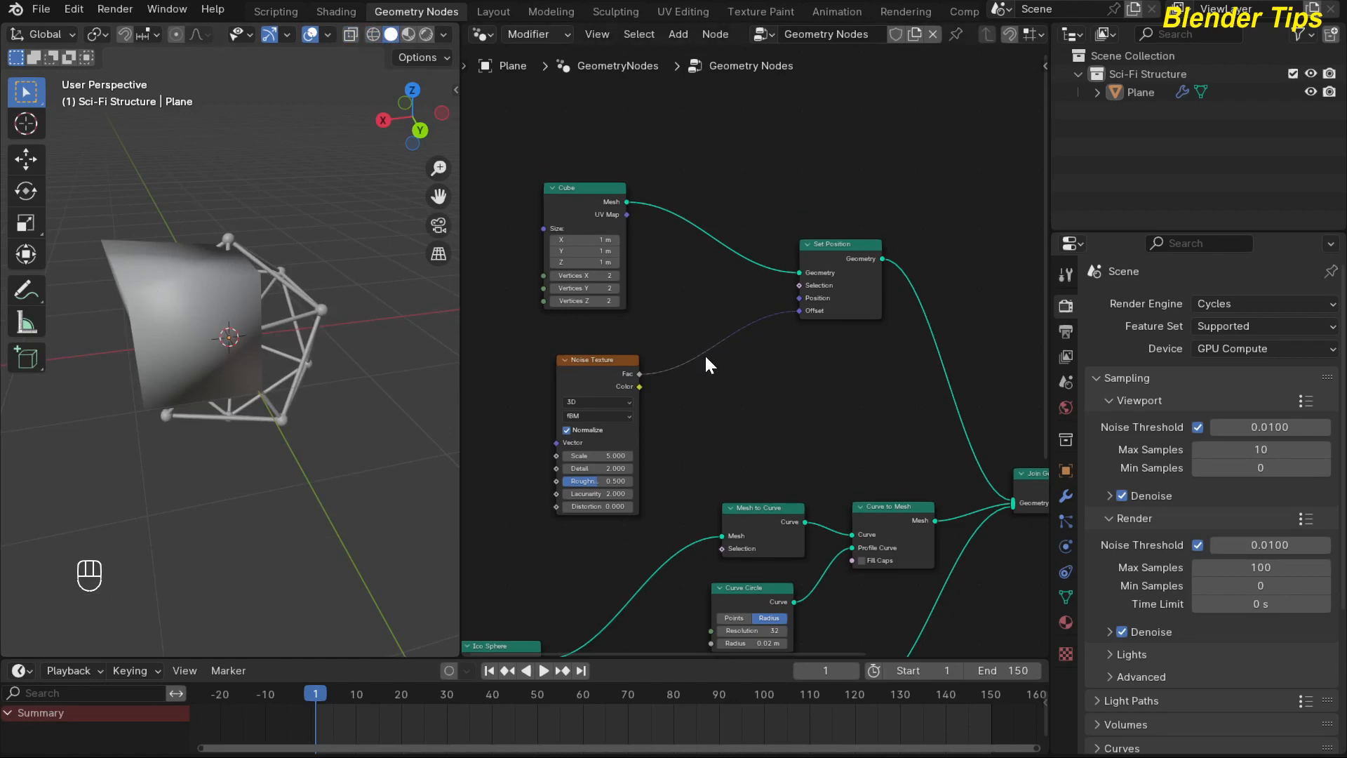
Insert a Subdivide Mesh node between the Cube and Set Position nodes.
middle_drag(685, 307, 666, 366)
click(669, 211)
key(shift+a)
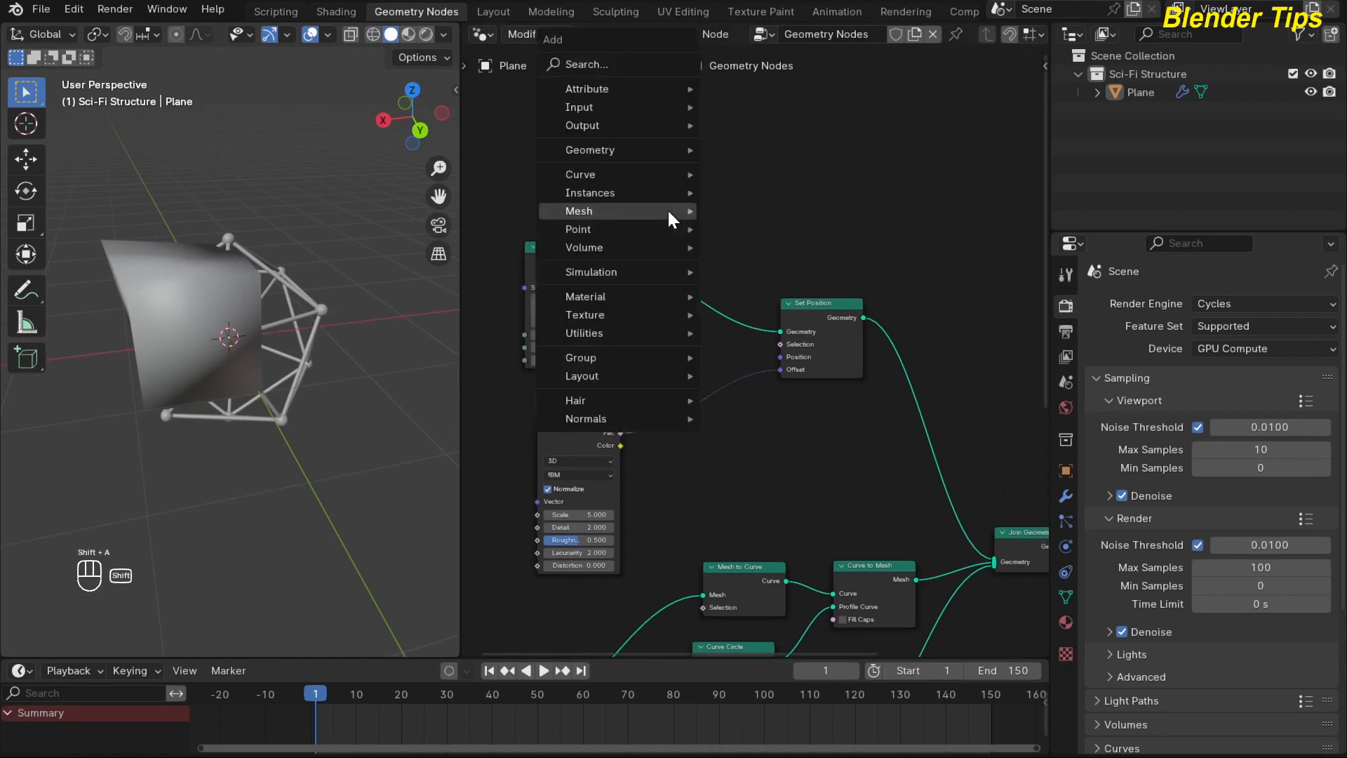
mouse_move(669, 213)
text(su)
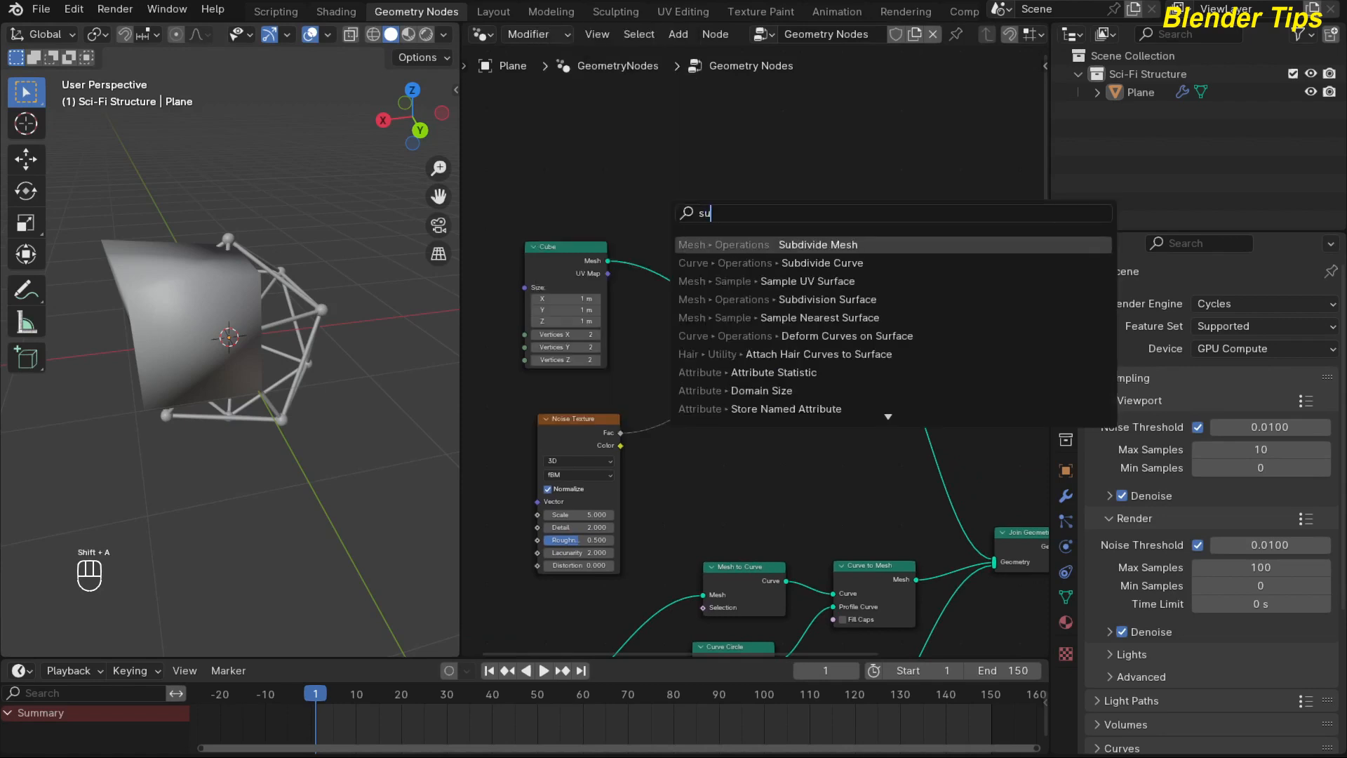
key(Return)
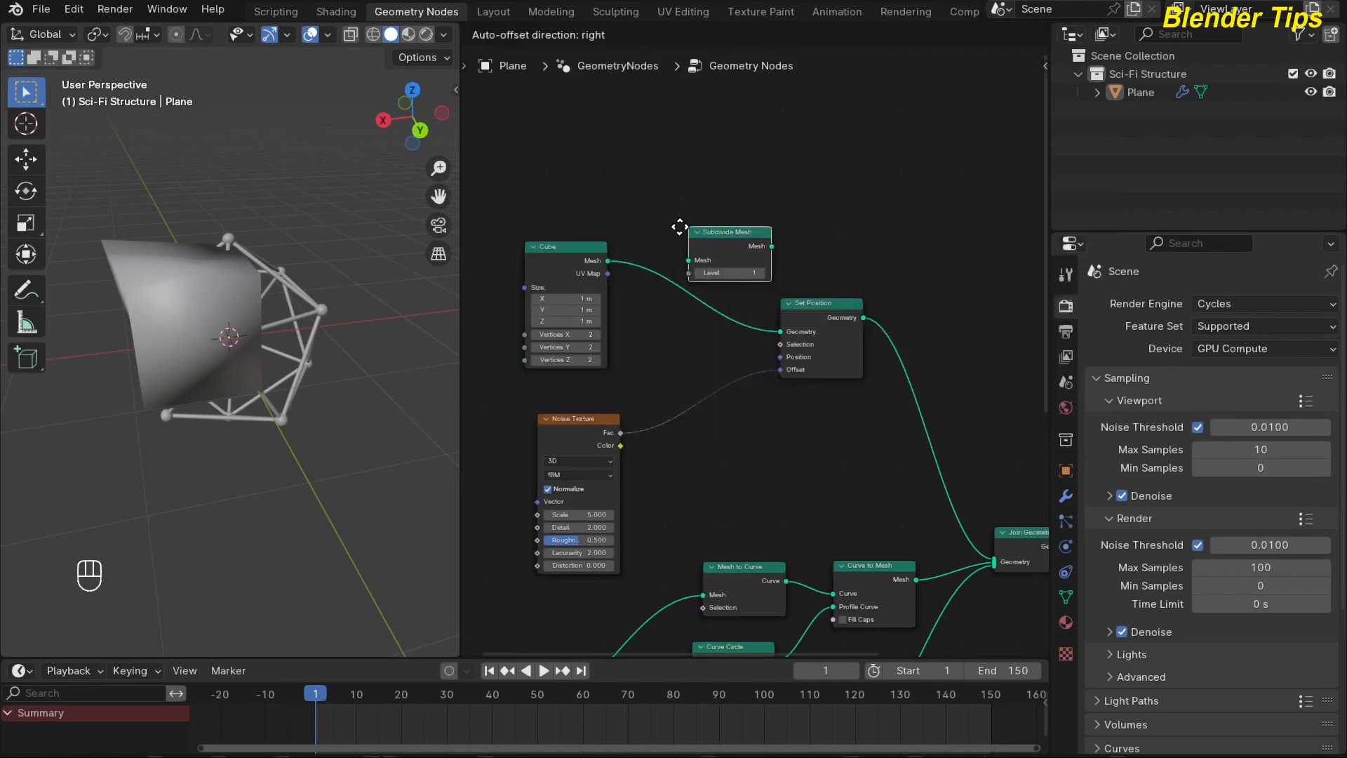
click(640, 246)
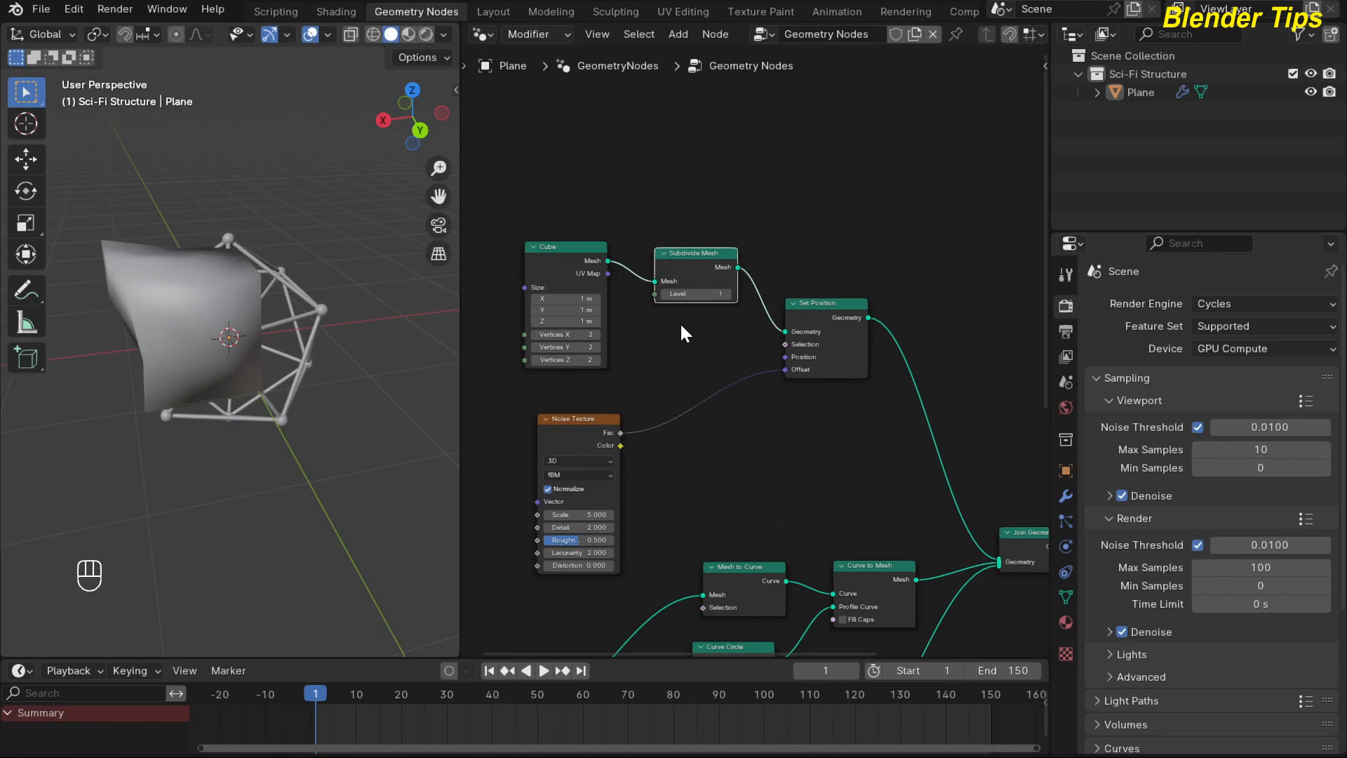
Set the Subdivide Mesh level to 5 and inspect the displaced cube from another angle.
scroll(679, 322, up, 2)
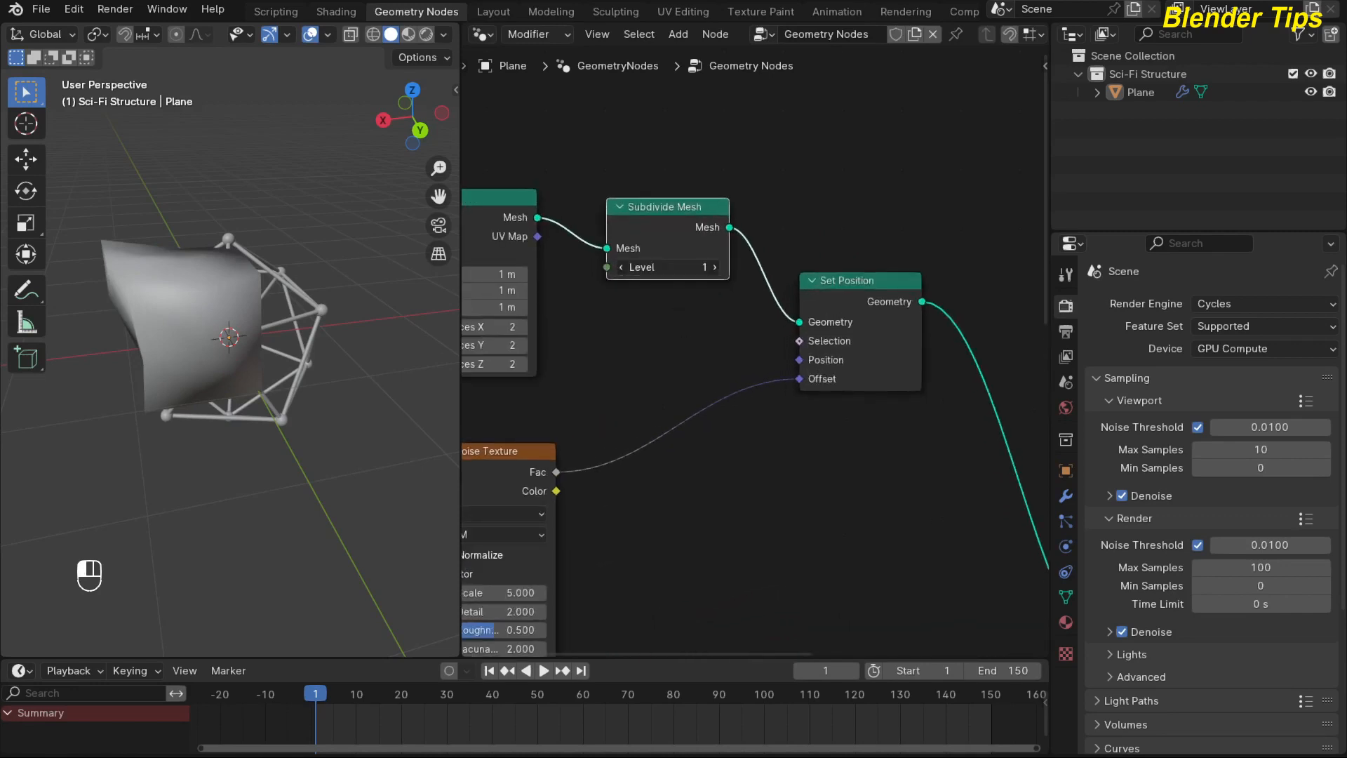
drag(670, 267, 713, 267)
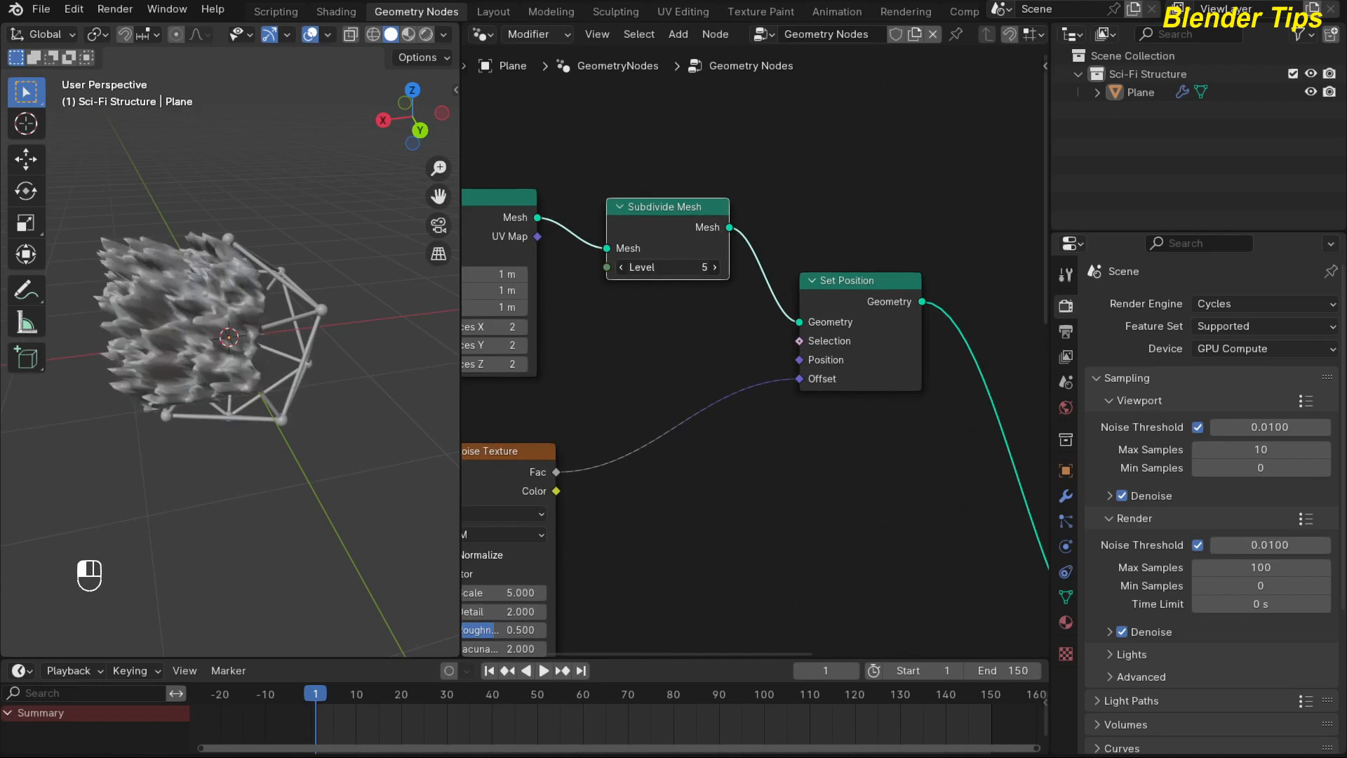
scroll(714, 407, down, 2)
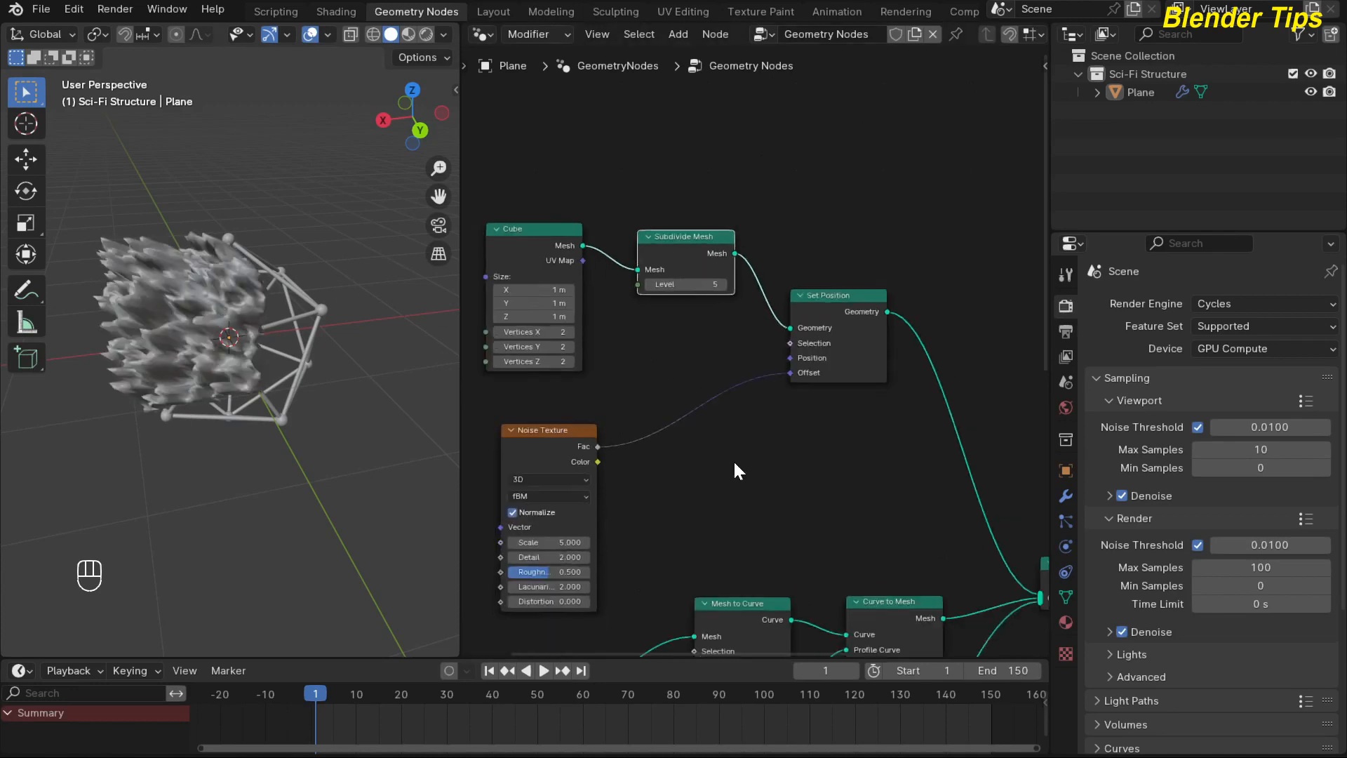
middle_drag(305, 381, 259, 366)
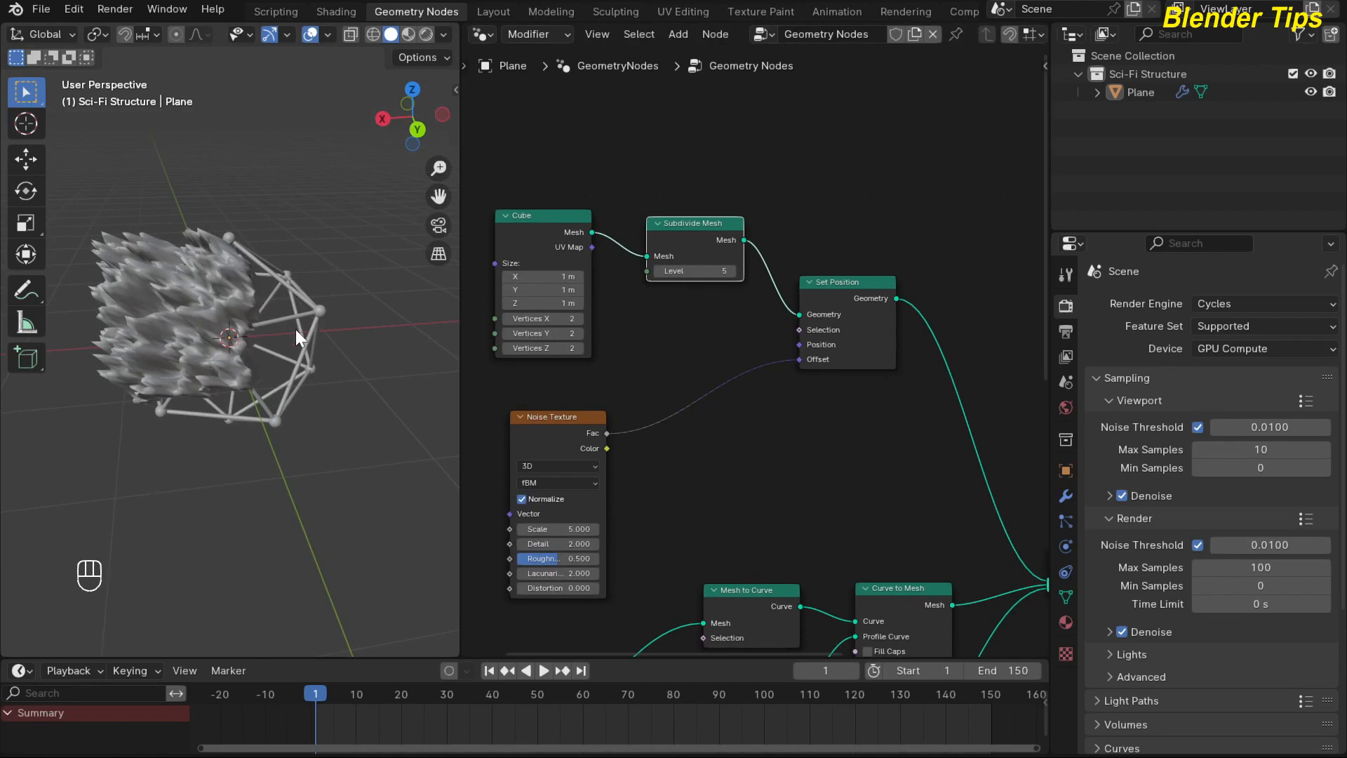
Insert a Math node set to Add between the Noise Texture's Fac output and the Set Position Offset input.
scroll(710, 428, up, 2)
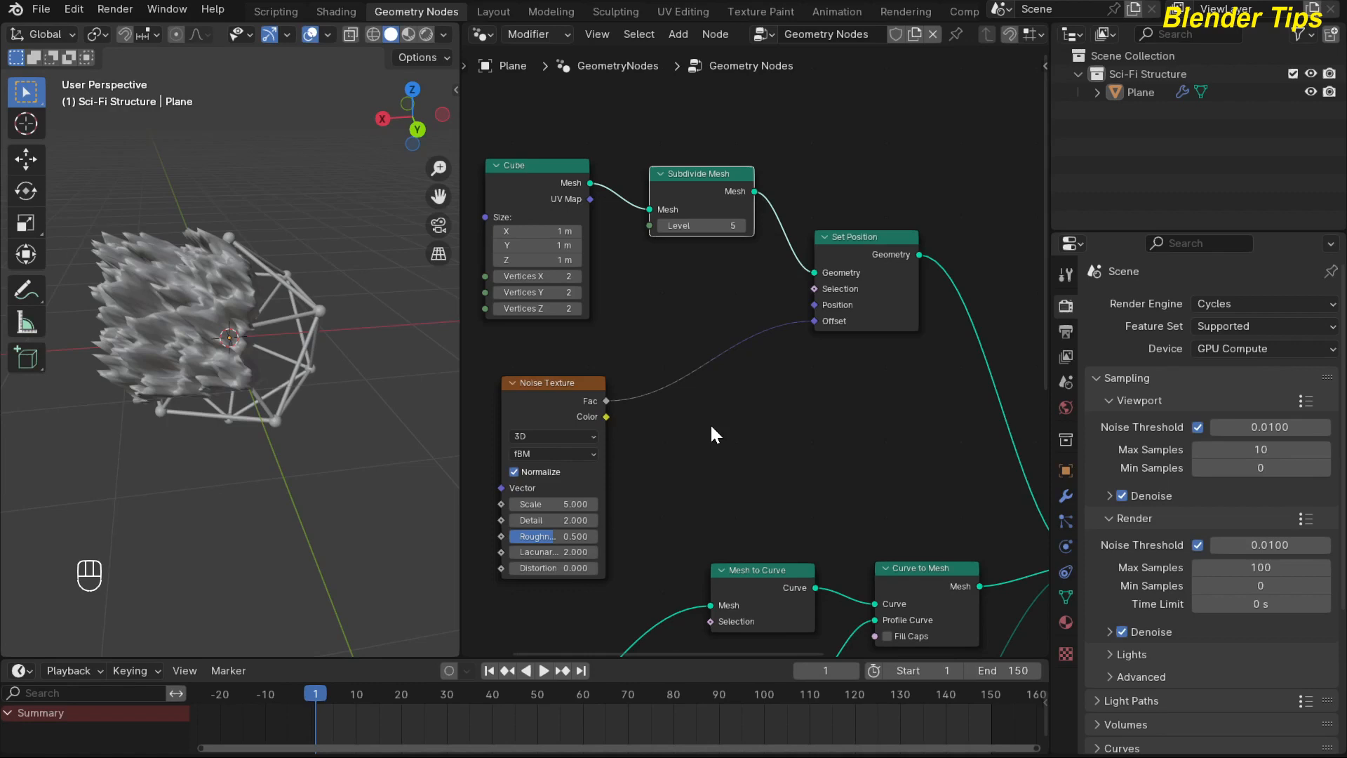
key(shift+a)
text(math)
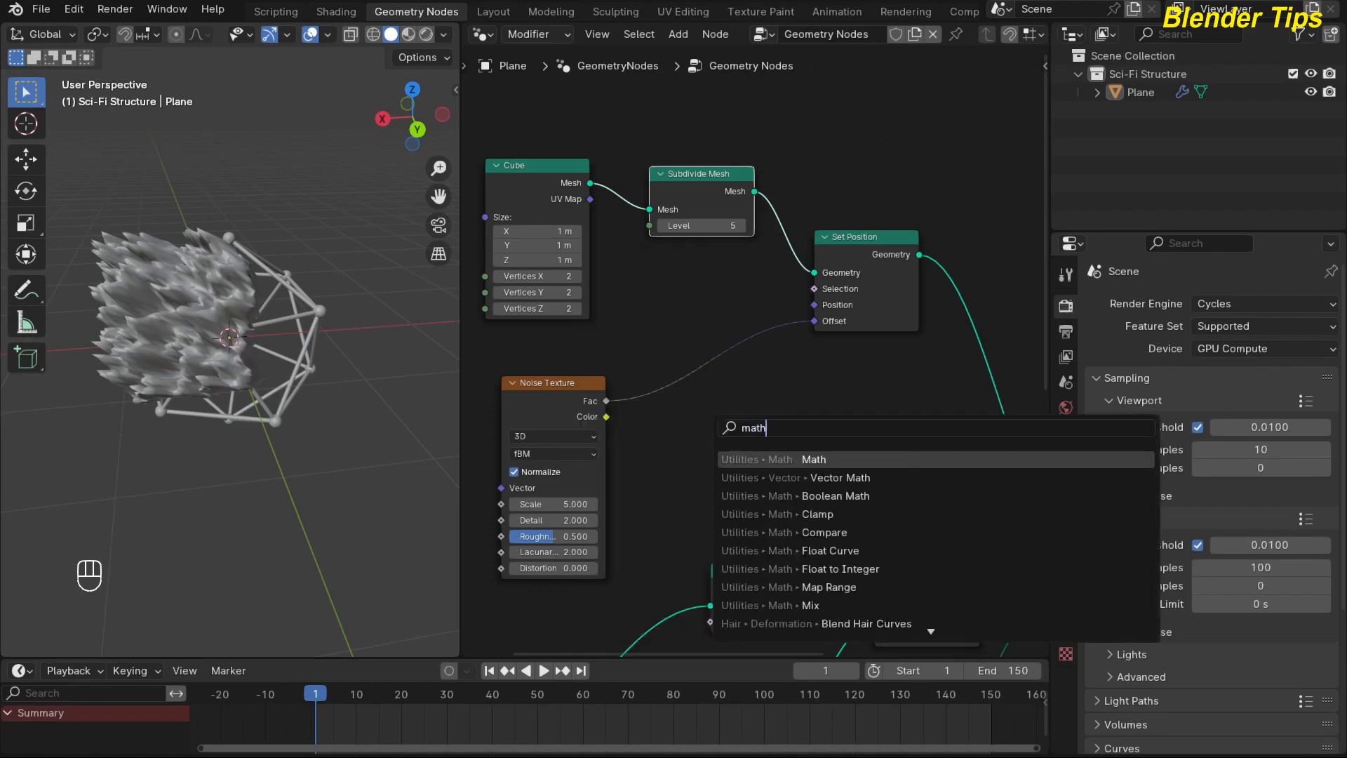
key(Return)
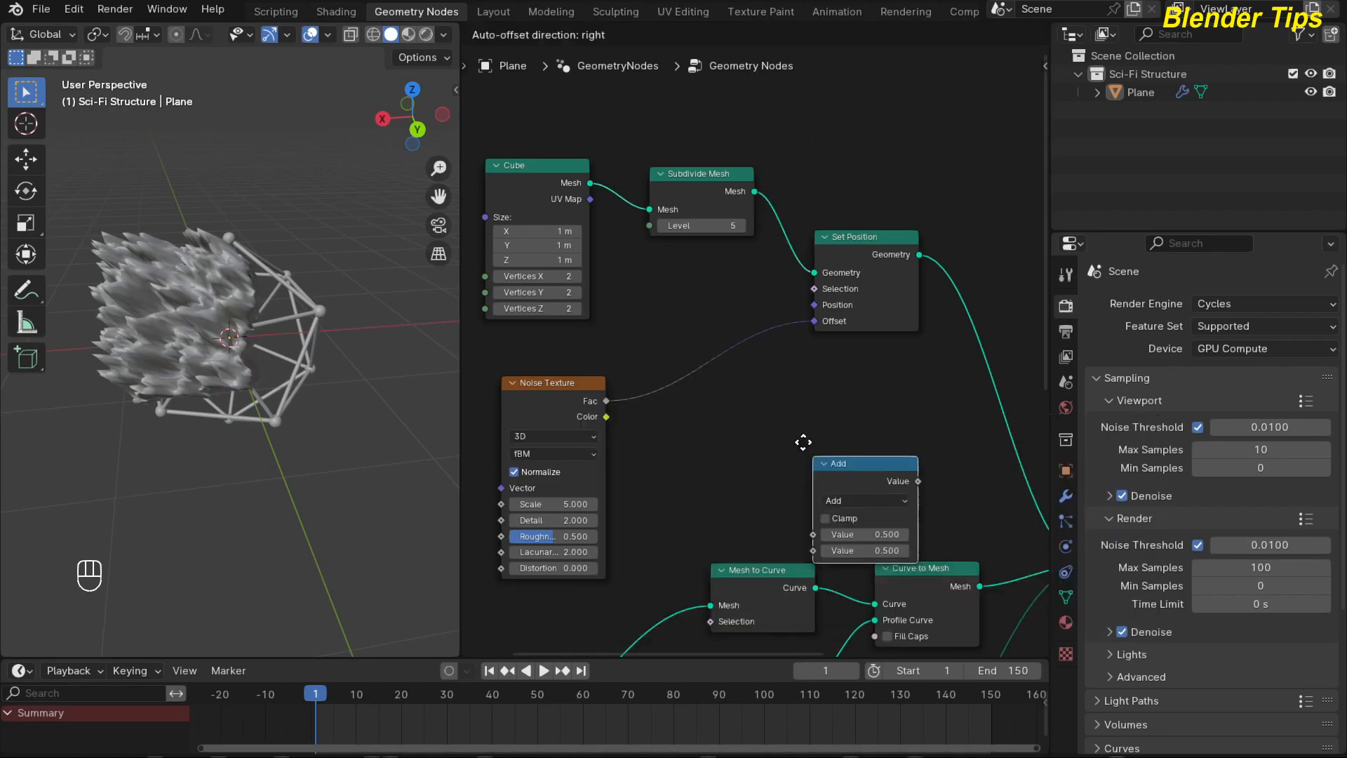
click(654, 329)
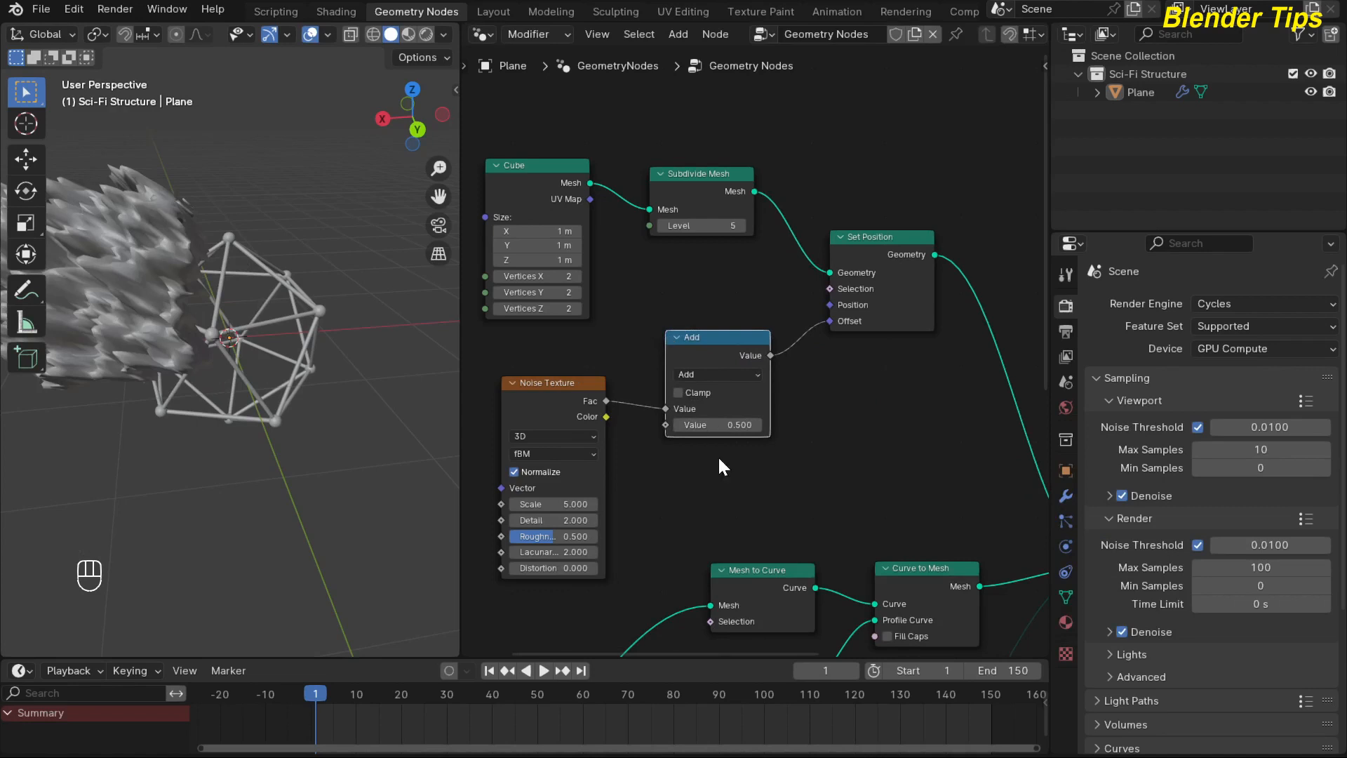
scroll(718, 449, up, 2)
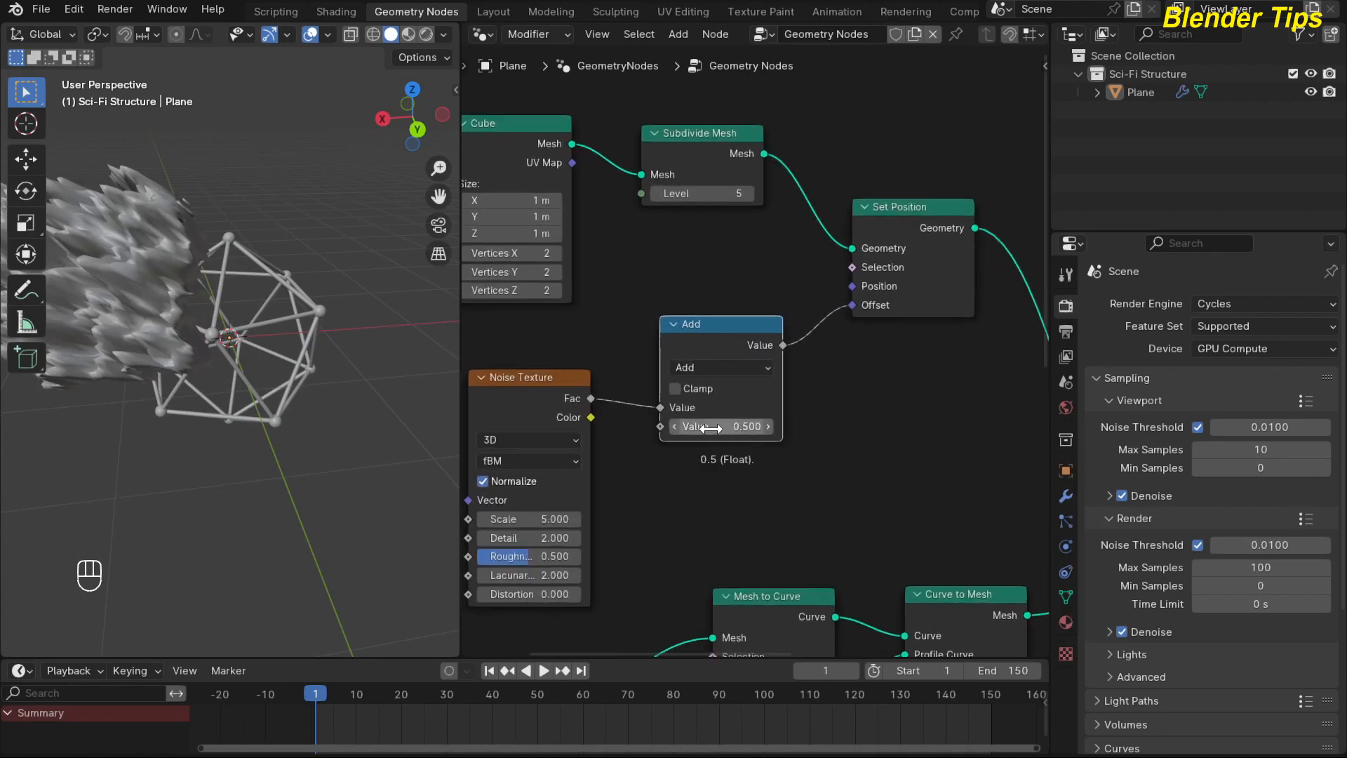
Set the Add node's second value to -0.44 and the Cube node's size to 0.8 m on all three axes.
shift+drag(711, 428, 505, 428)
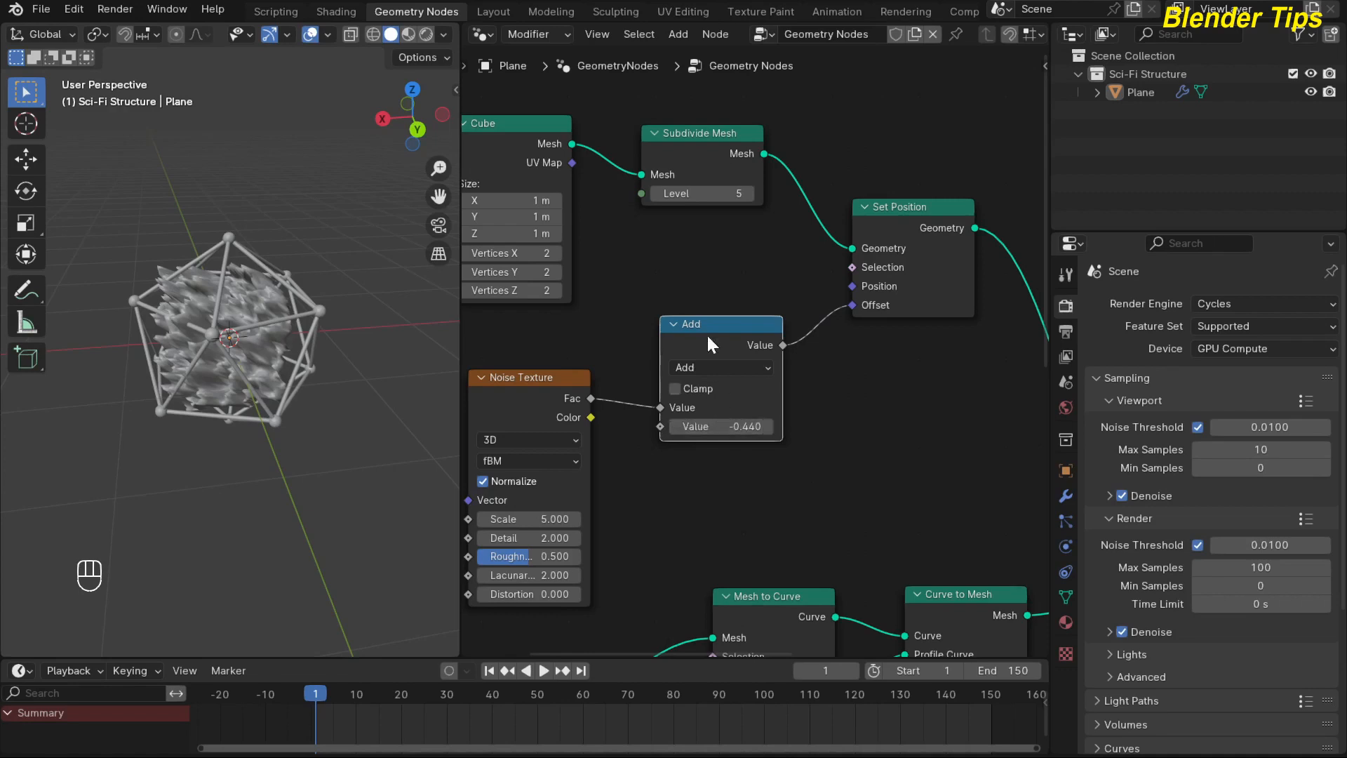
middle_drag(661, 269, 717, 321)
drag(573, 255, 572, 286)
text(0.8)
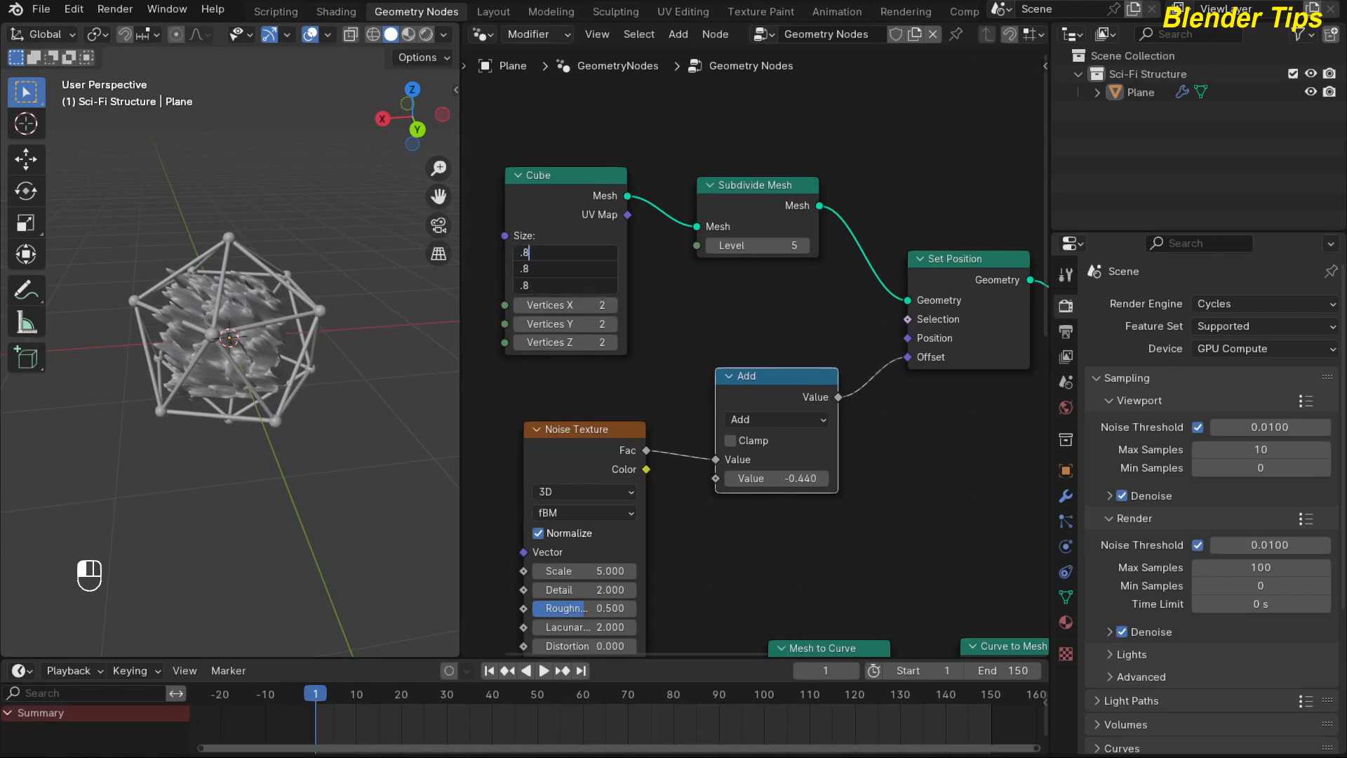
key(Return)
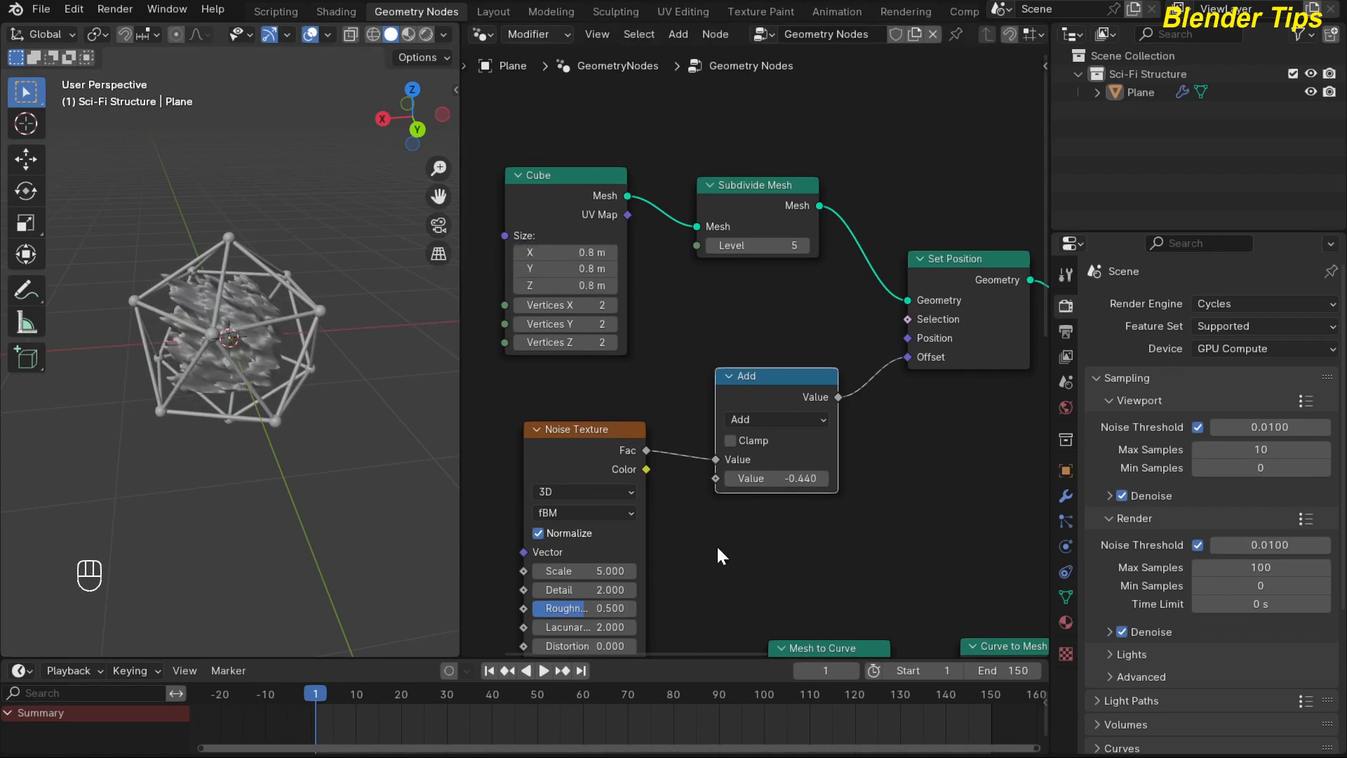
Switch the Noise Texture to 4D and set its Scale to 3.3 and Detail to 1.4.
middle_drag(717, 545, 768, 398)
click(659, 355)
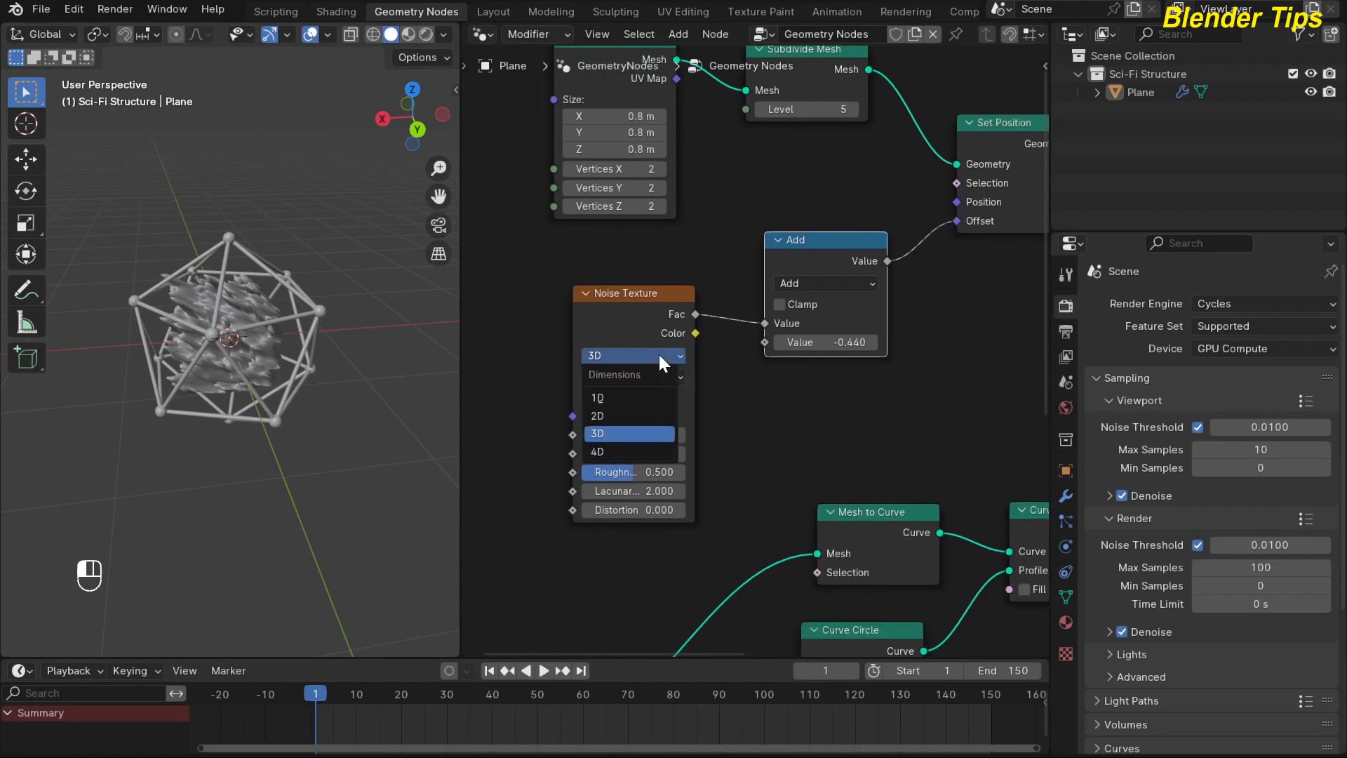
click(624, 452)
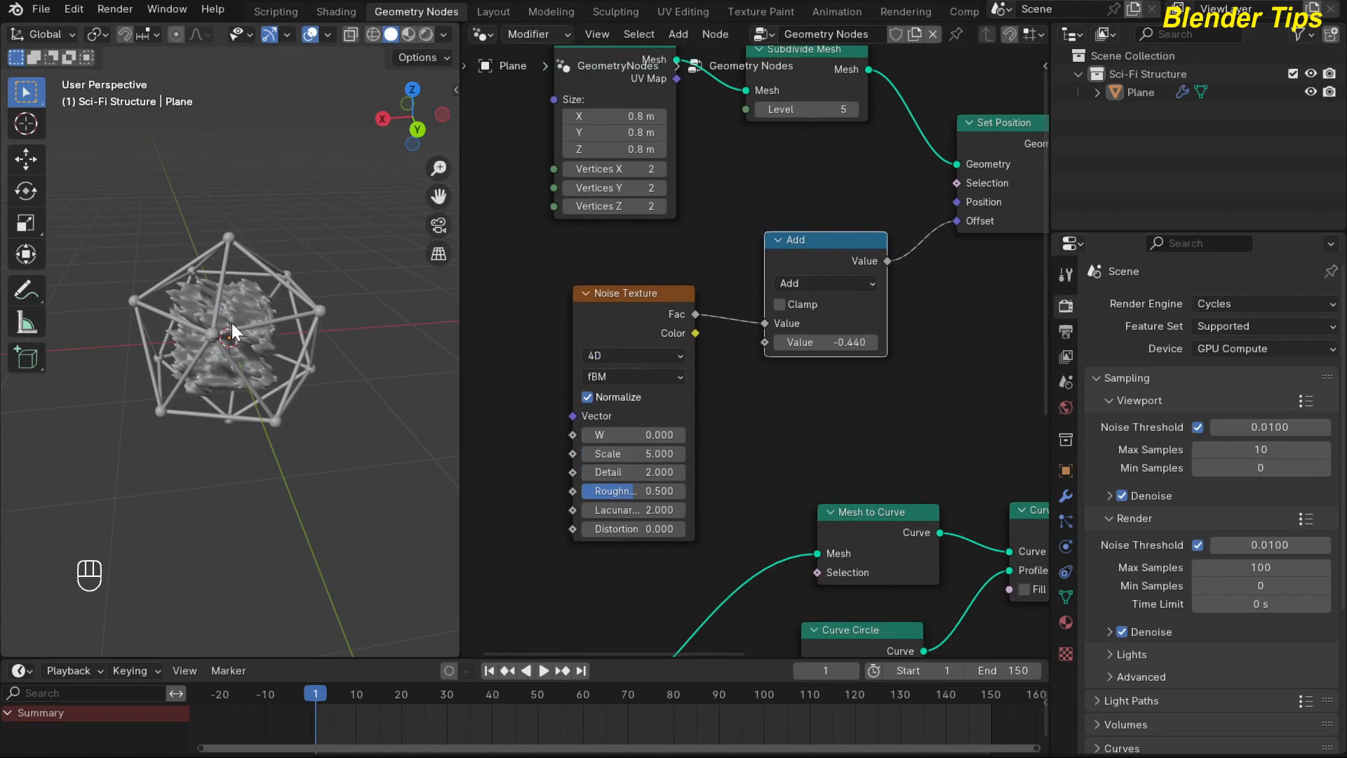
middle_drag(751, 435, 780, 365)
scroll(744, 386, up, 2)
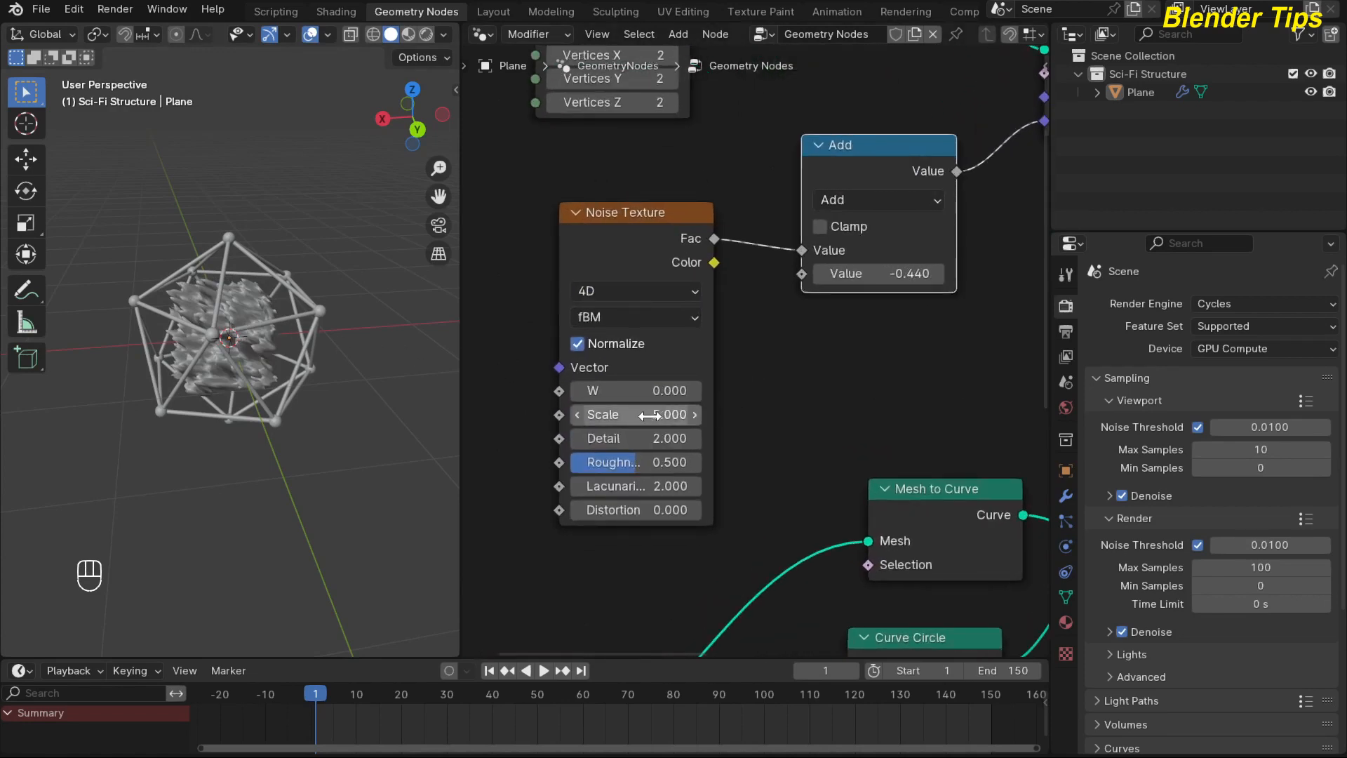
drag(635, 414, 574, 414)
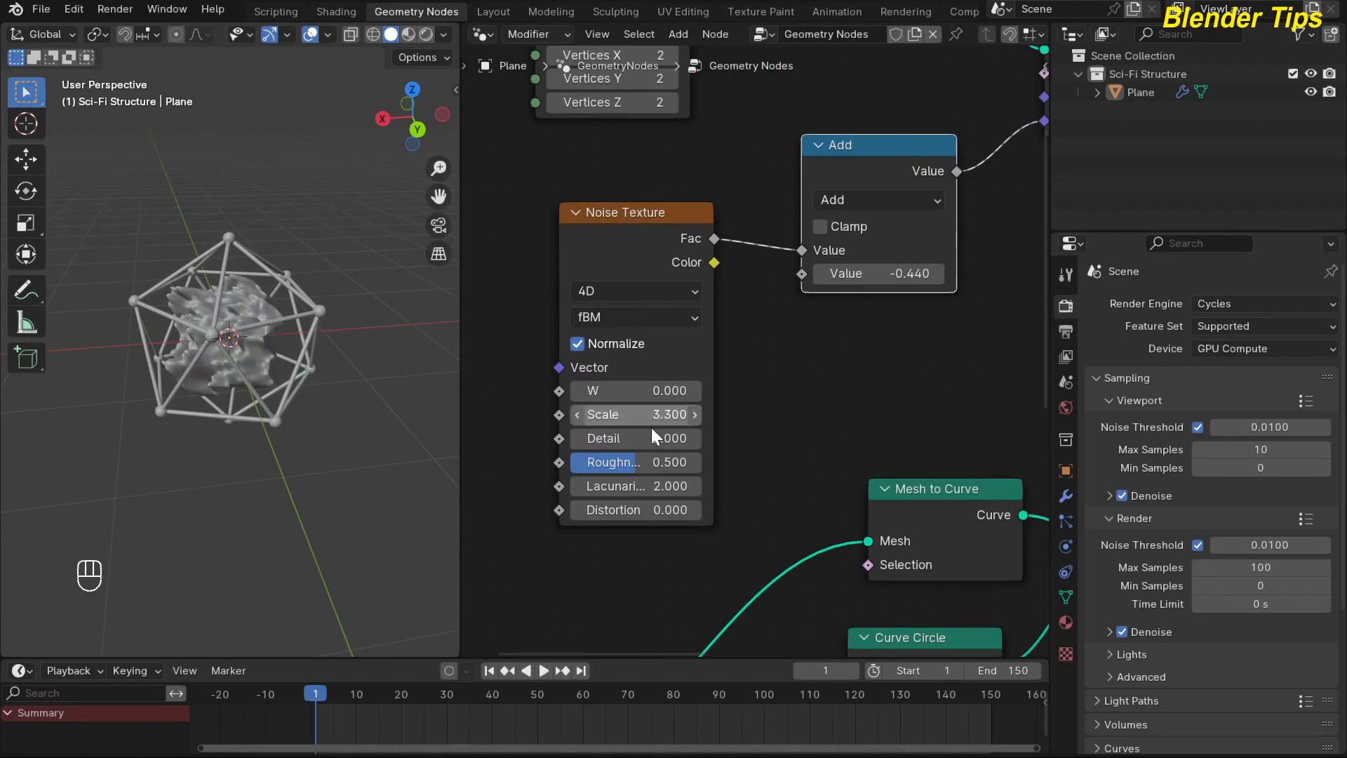
drag(651, 438, 611, 438)
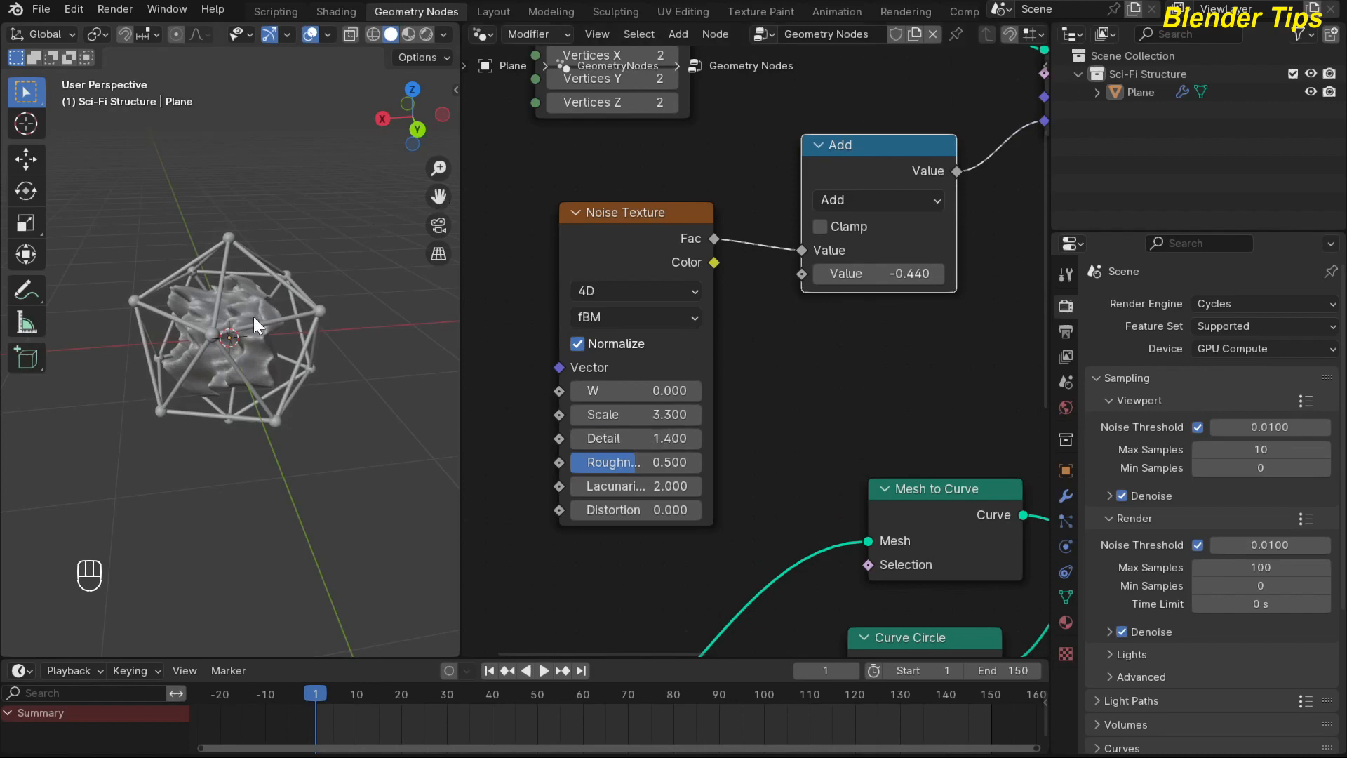
Preview how varying the Noise Texture's W value reshapes the displaced cube, and reset W to 0.
scroll(254, 317, up, 5)
scroll(765, 373, down, 4)
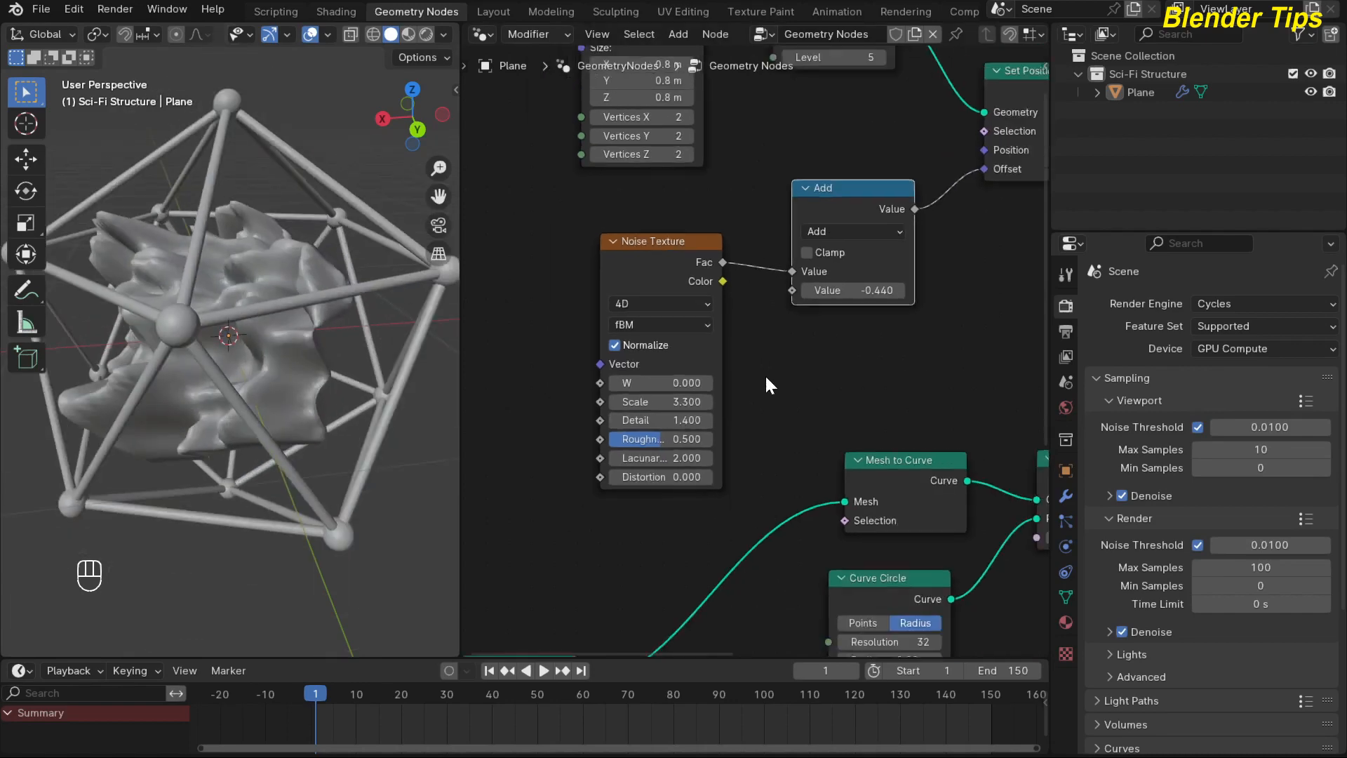
middle_drag(754, 368, 713, 357)
drag(621, 370, 835, 370)
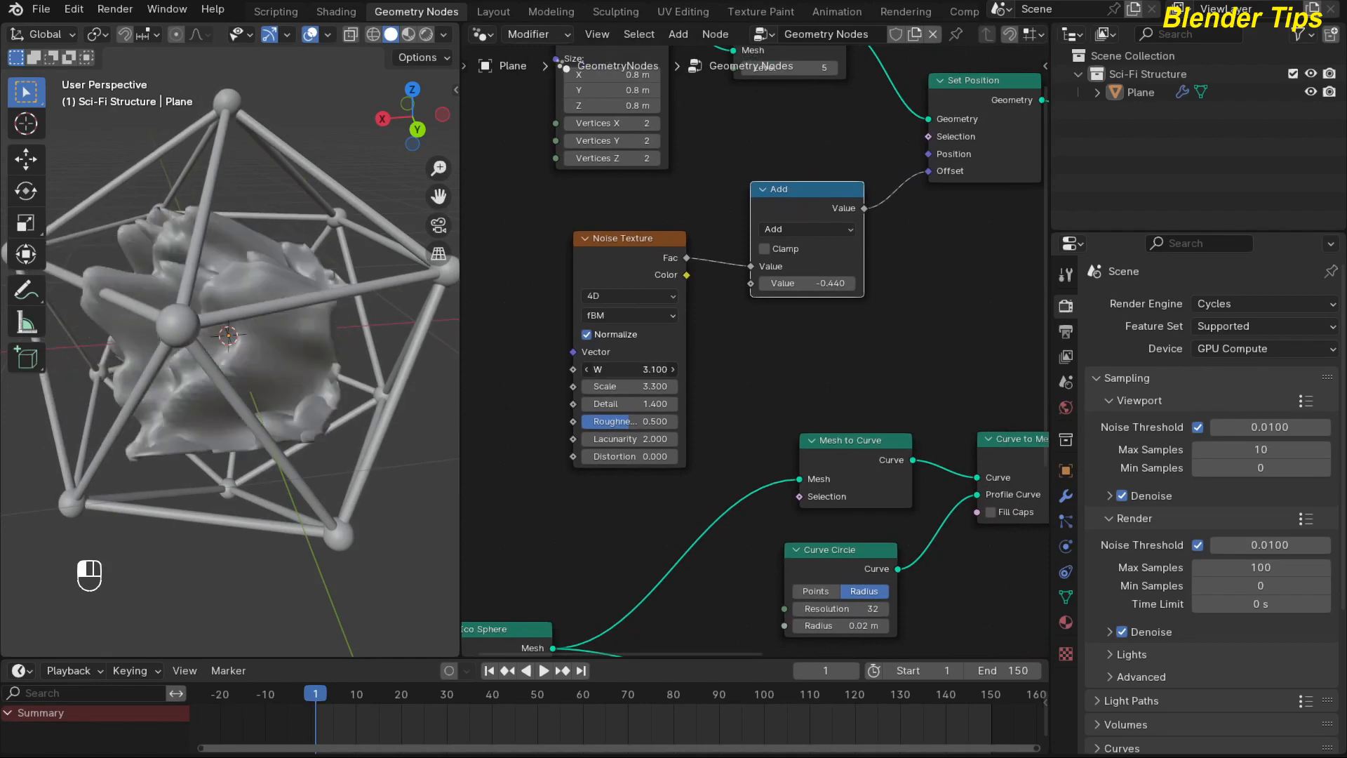
click(624, 369)
text(0)
key(Return)
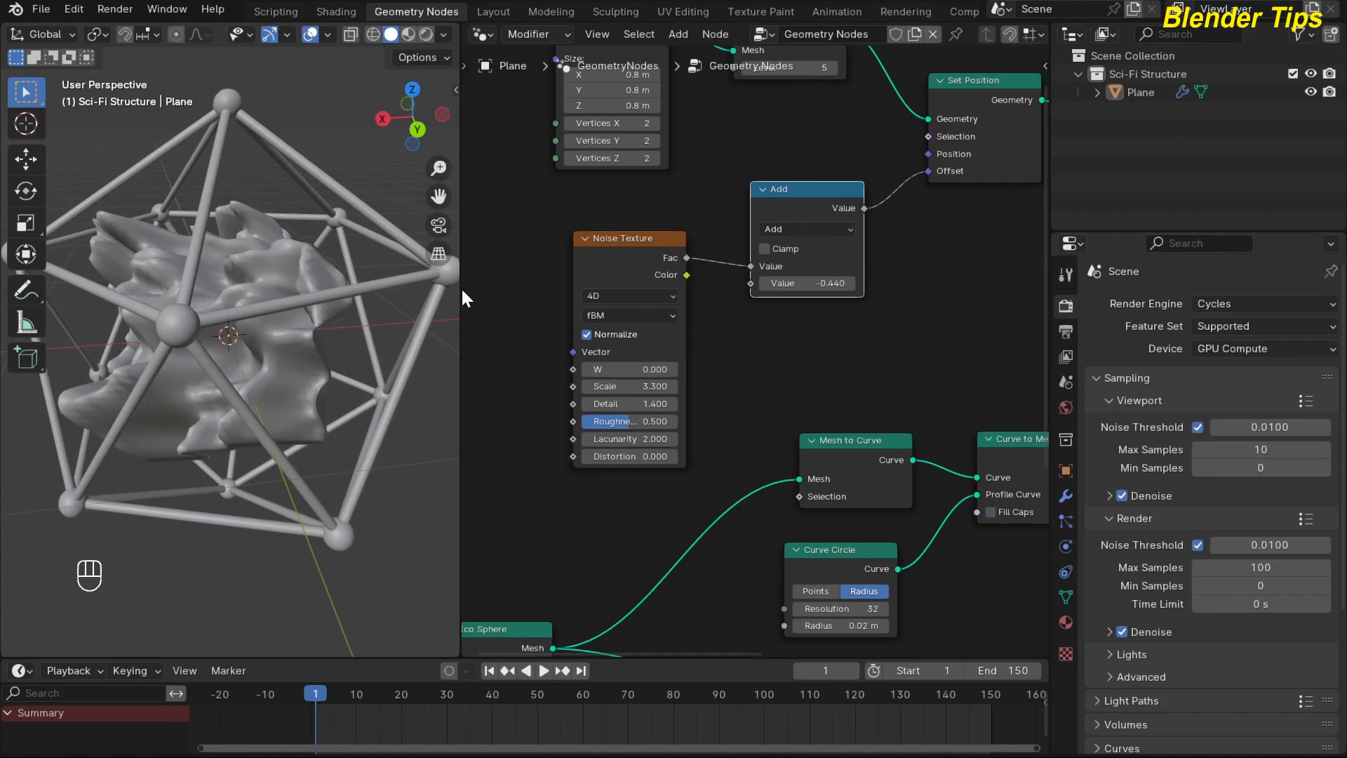
Keyframe the Noise Texture's W value at 0 on frame 1 and at 5 on frame 150.
scroll(504, 334, down, 2)
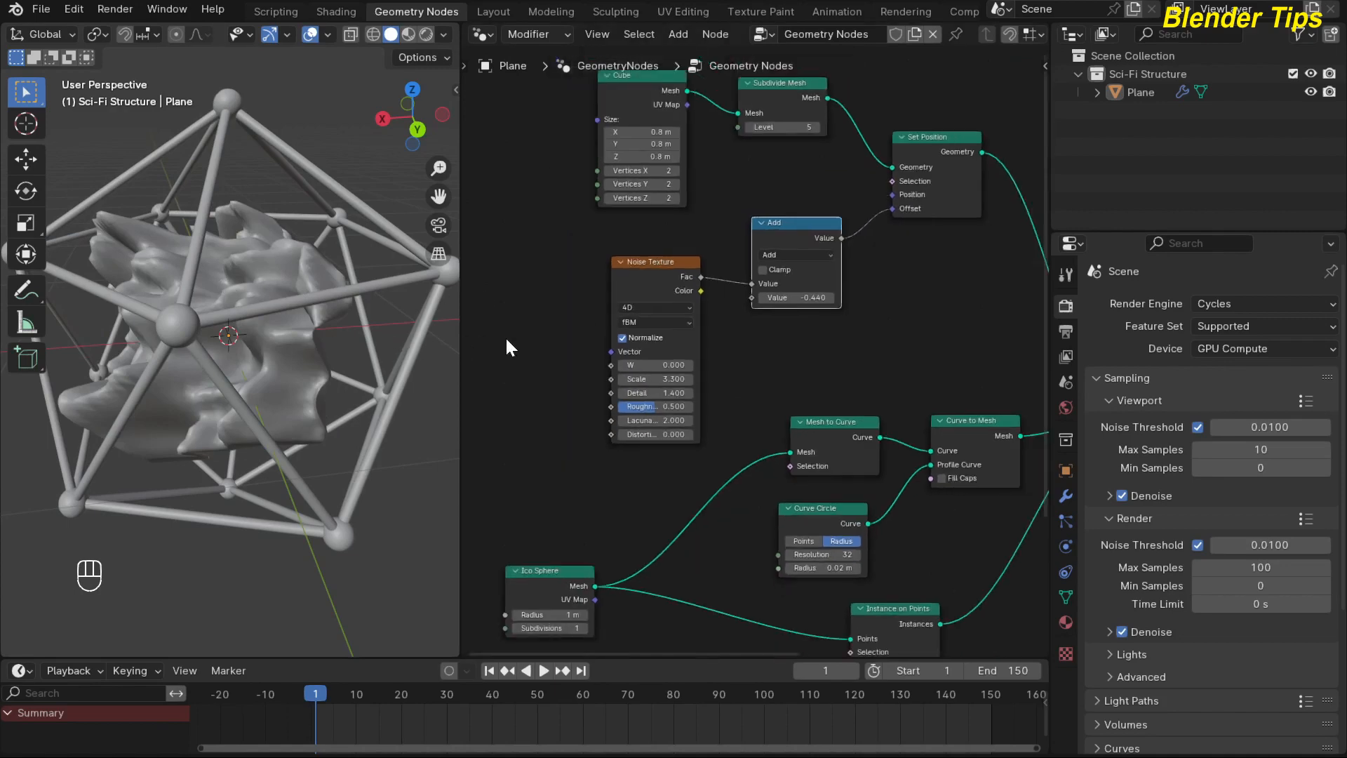
scroll(549, 399, up, 2)
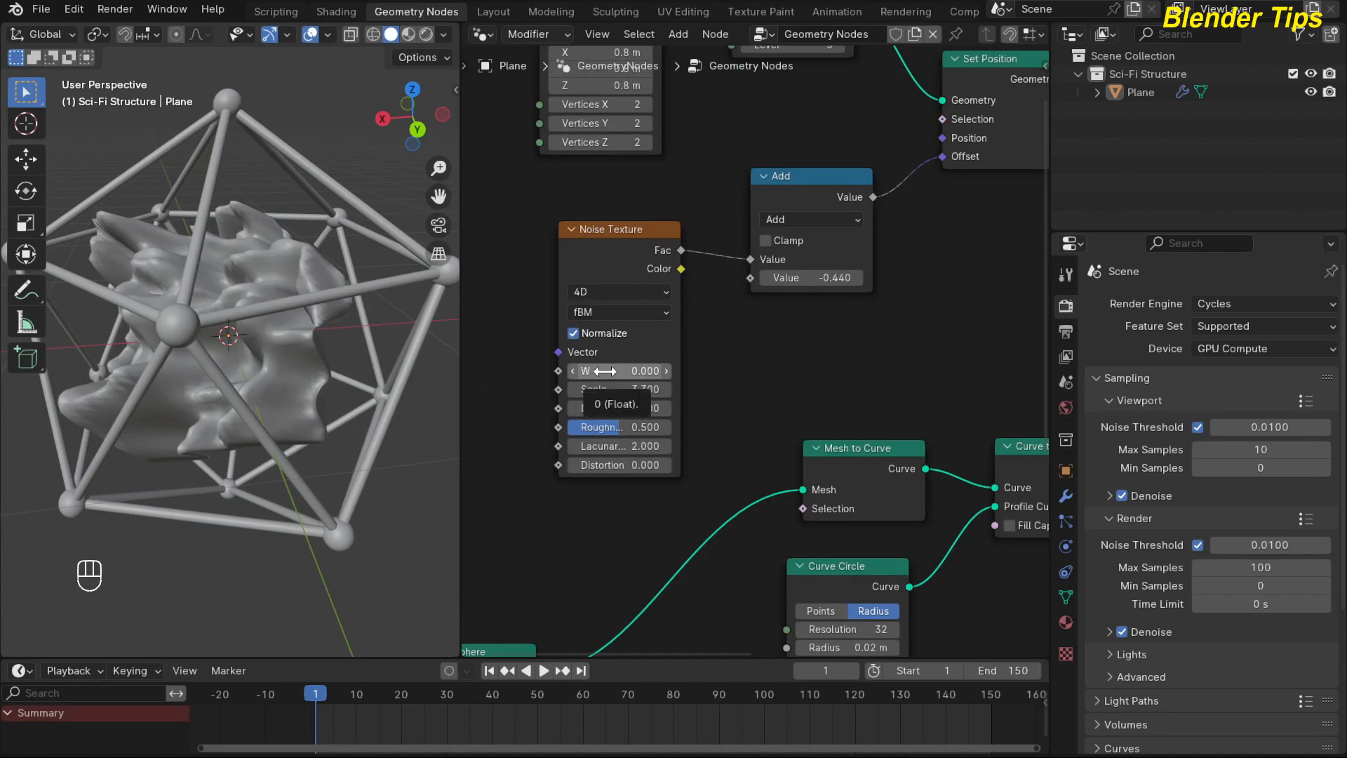
key(i)
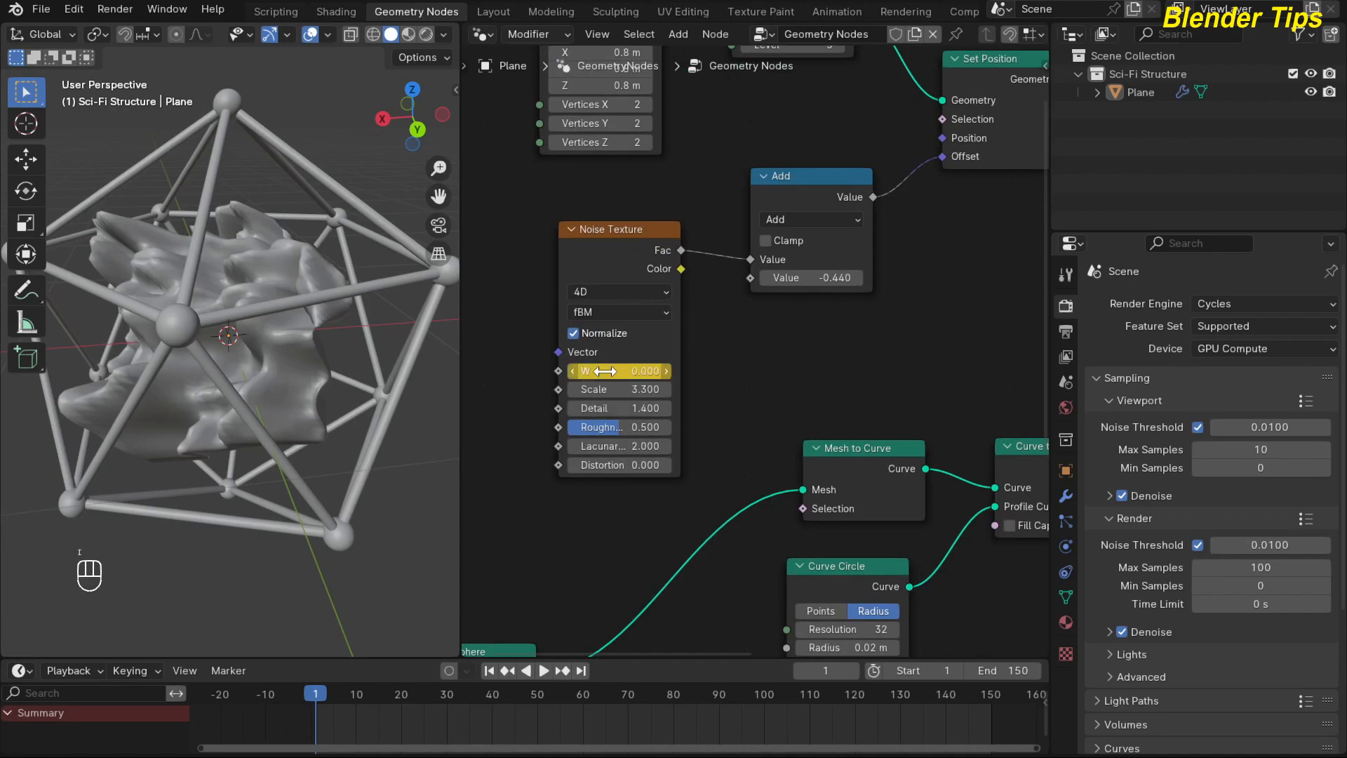
click(585, 672)
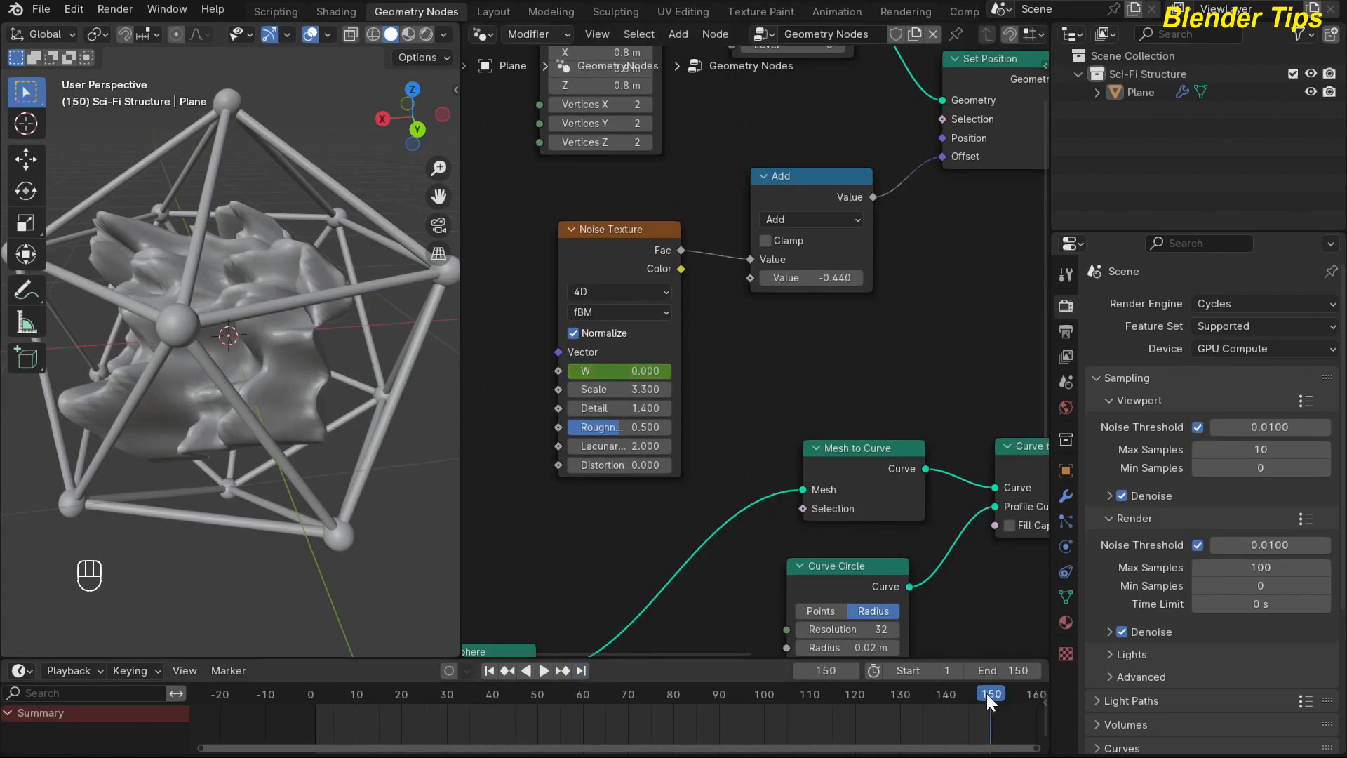
double_click(617, 371)
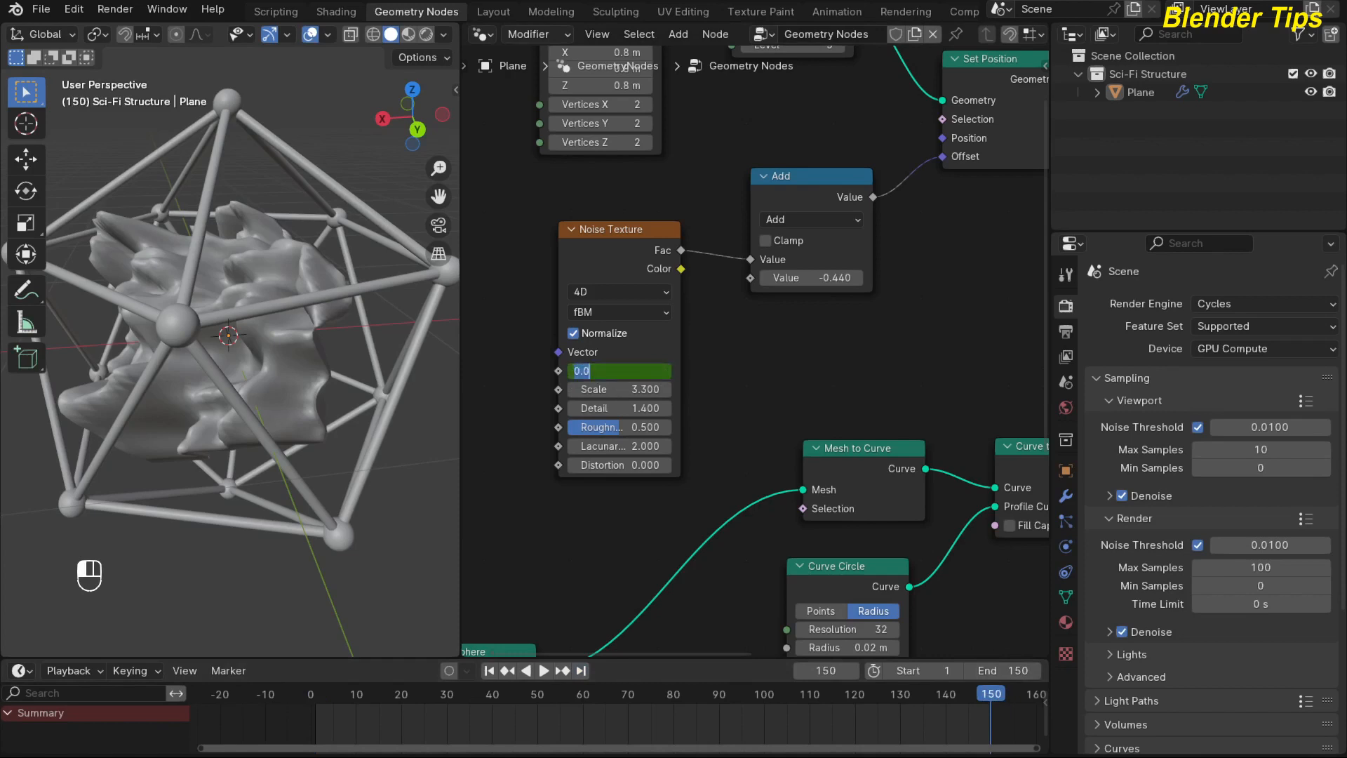
text(5)
key(Return)
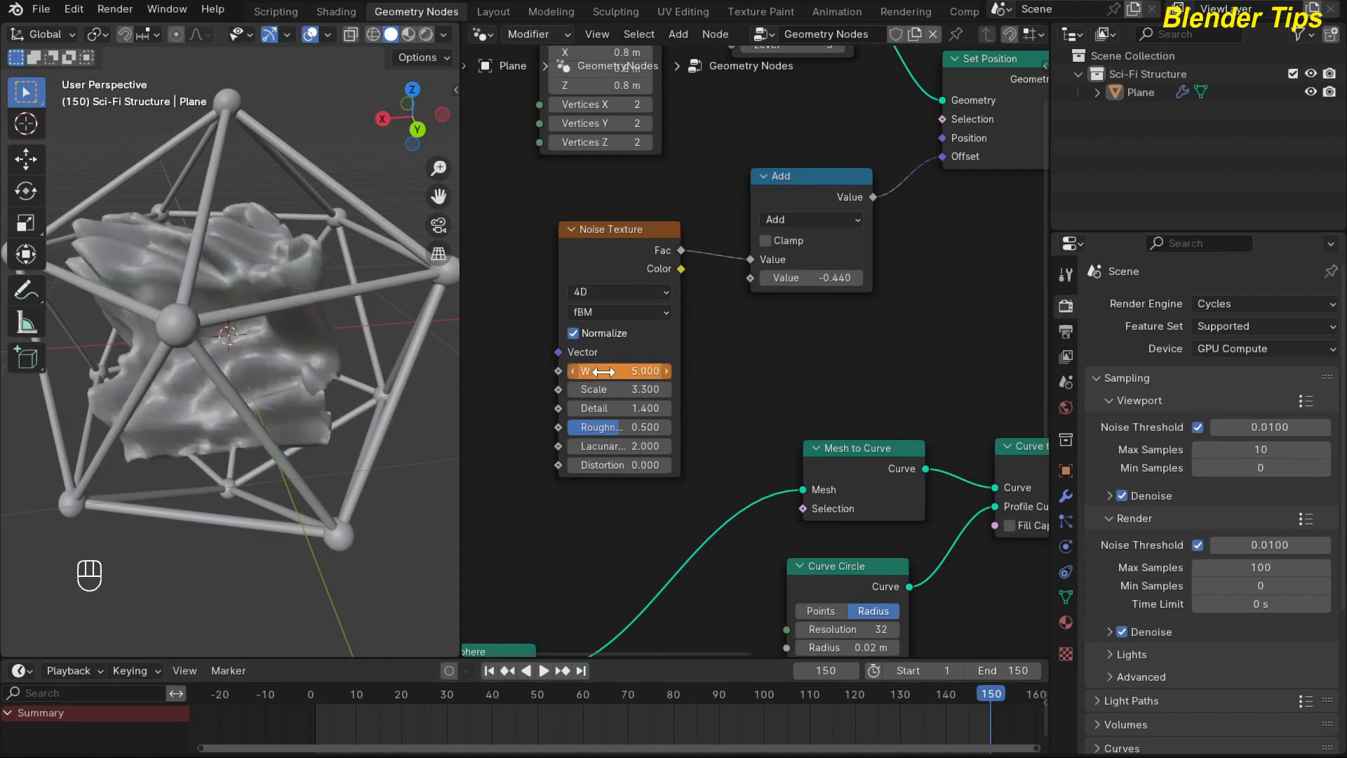
key(i)
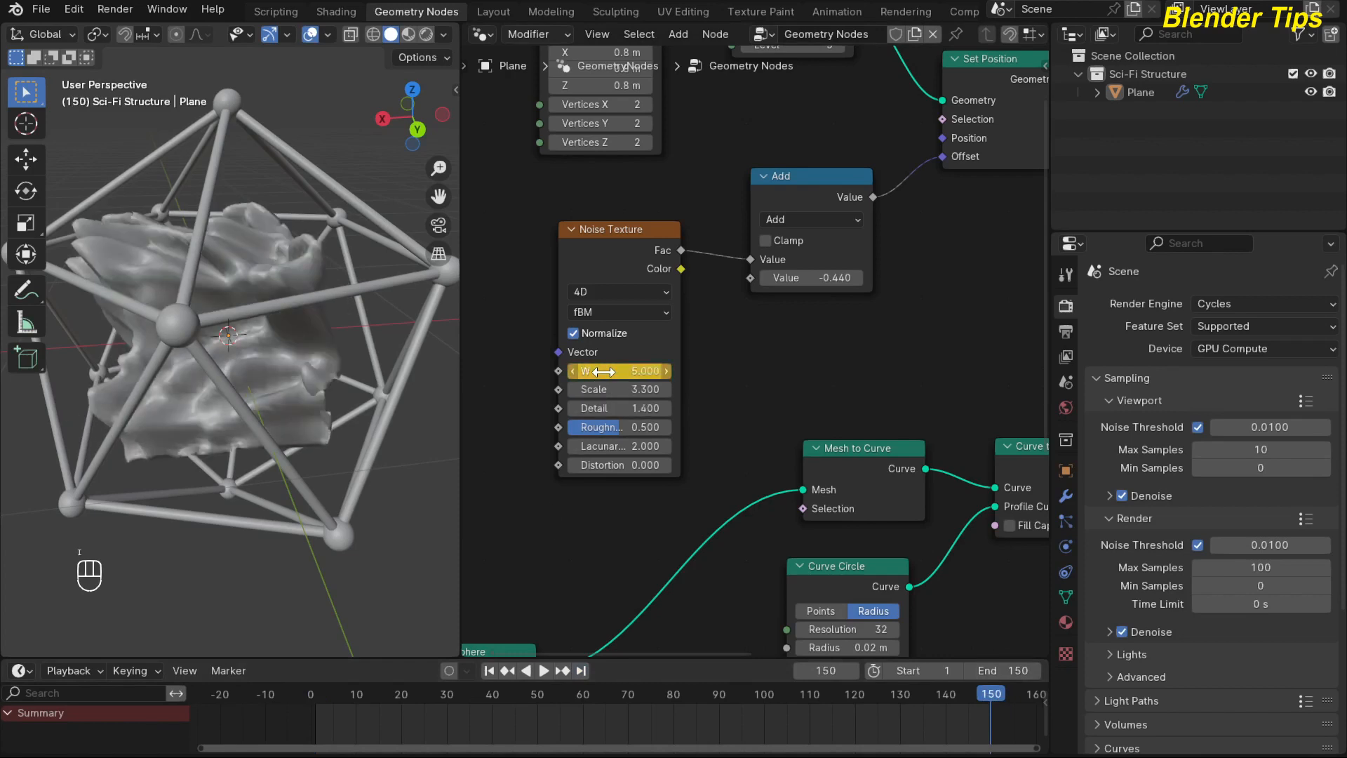
Play the animation from frame 1, stop it, and inspect the displaced cube from another angle.
click(488, 670)
scroll(556, 495, down, 1)
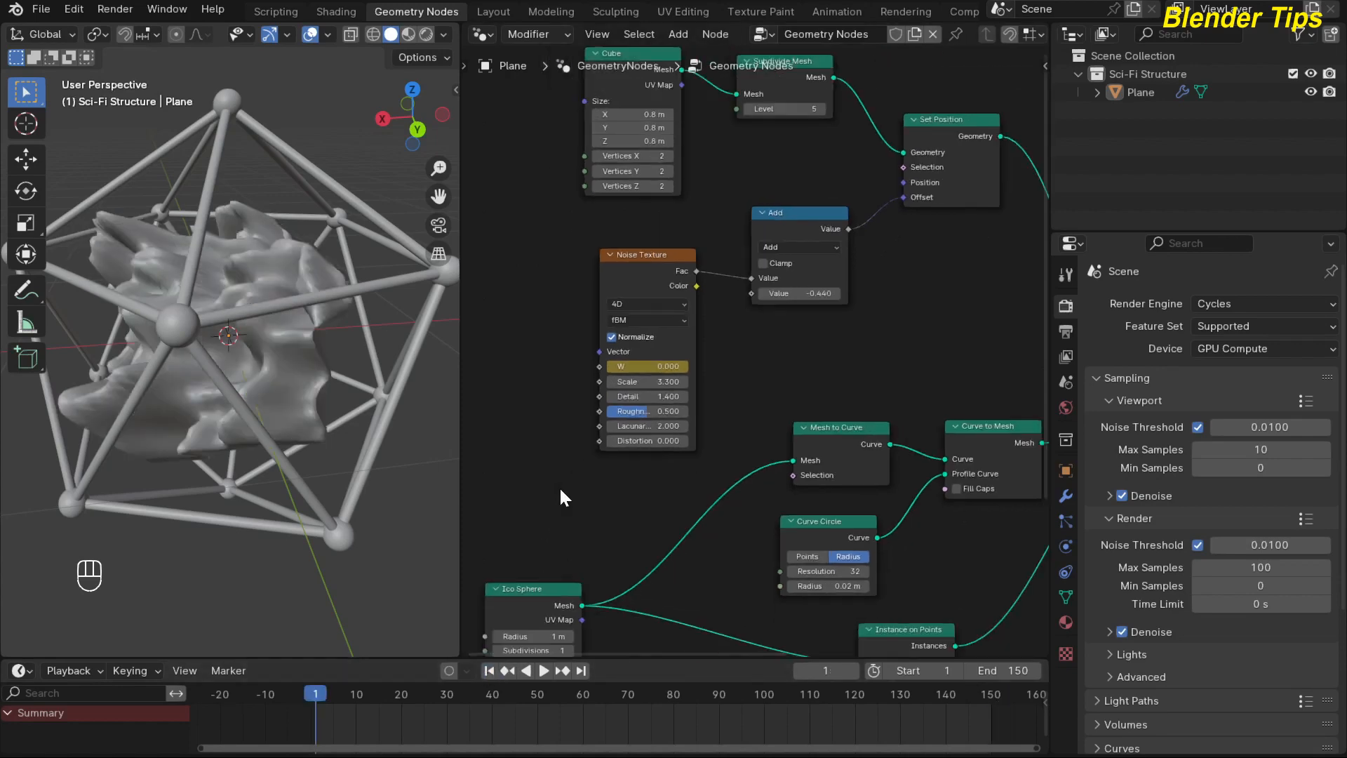
key(space)
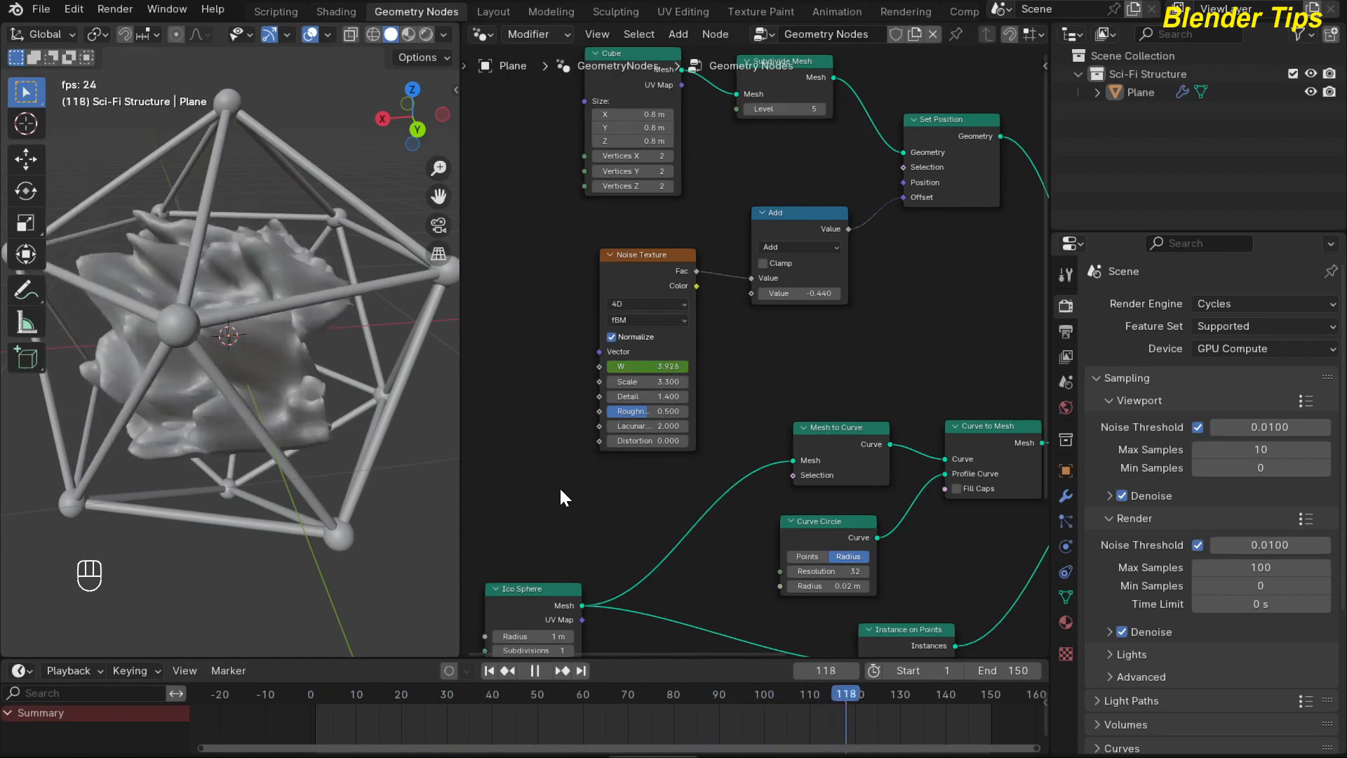
key(space)
middle_drag(298, 421, 188, 343)
scroll(246, 344, up, 5)
scroll(196, 351, down, 5)
scroll(293, 379, up, 3)
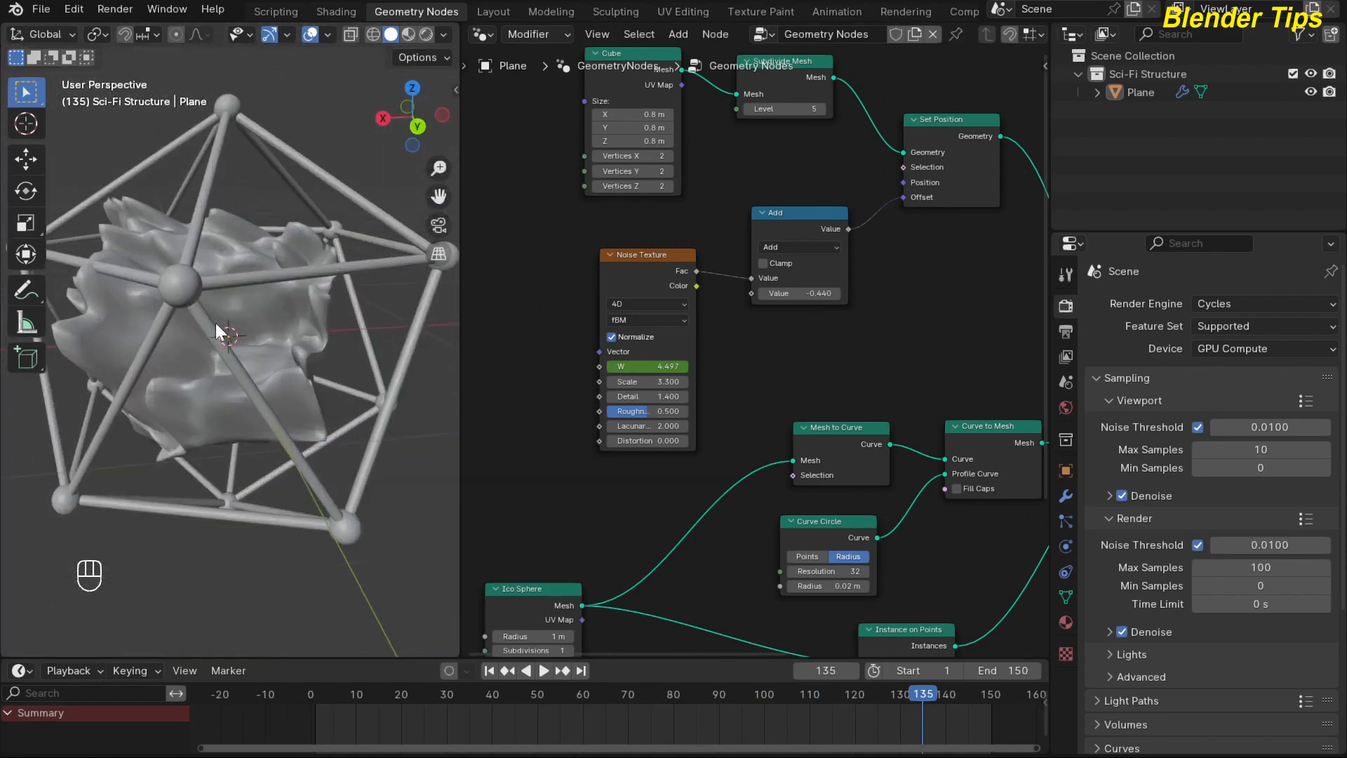
Select the structure and, in the Shading workspace, create a new material for it named Wire.
click(295, 289)
click(338, 13)
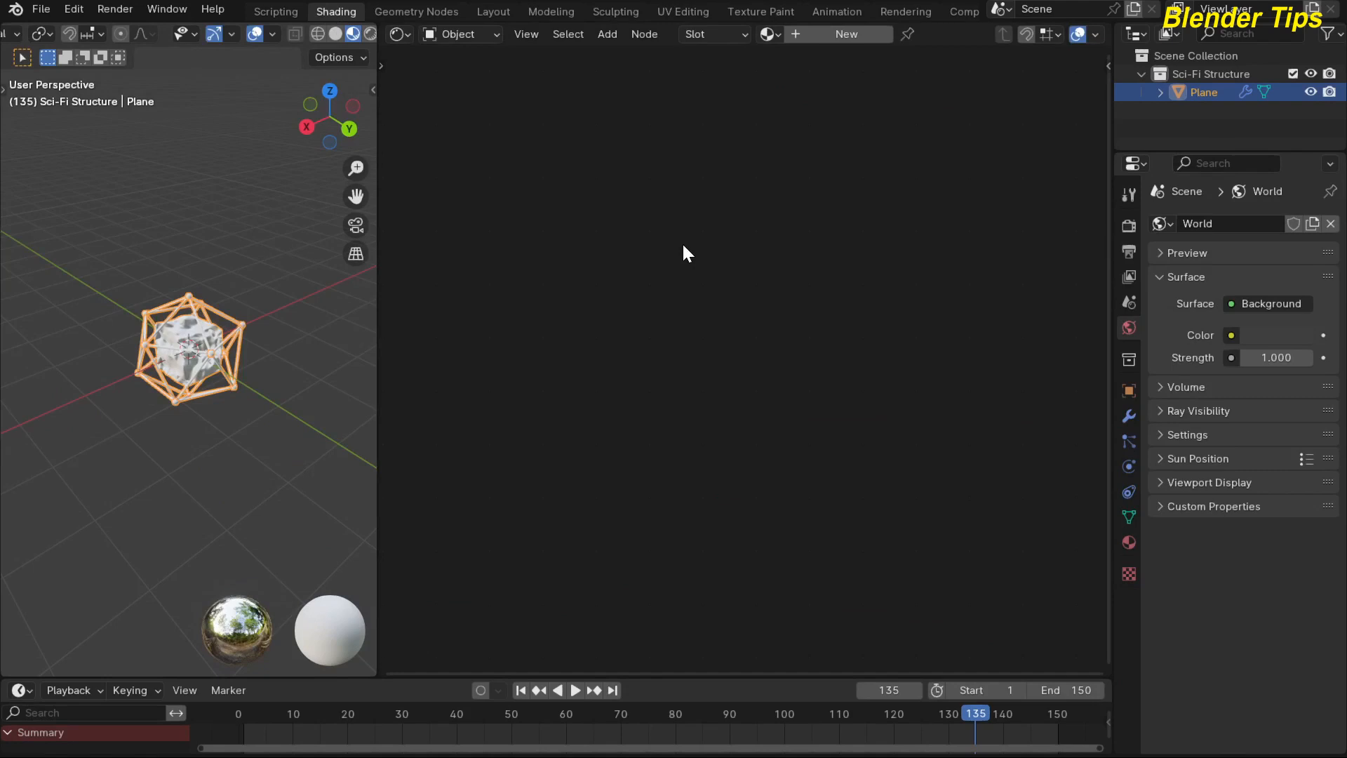
click(1131, 541)
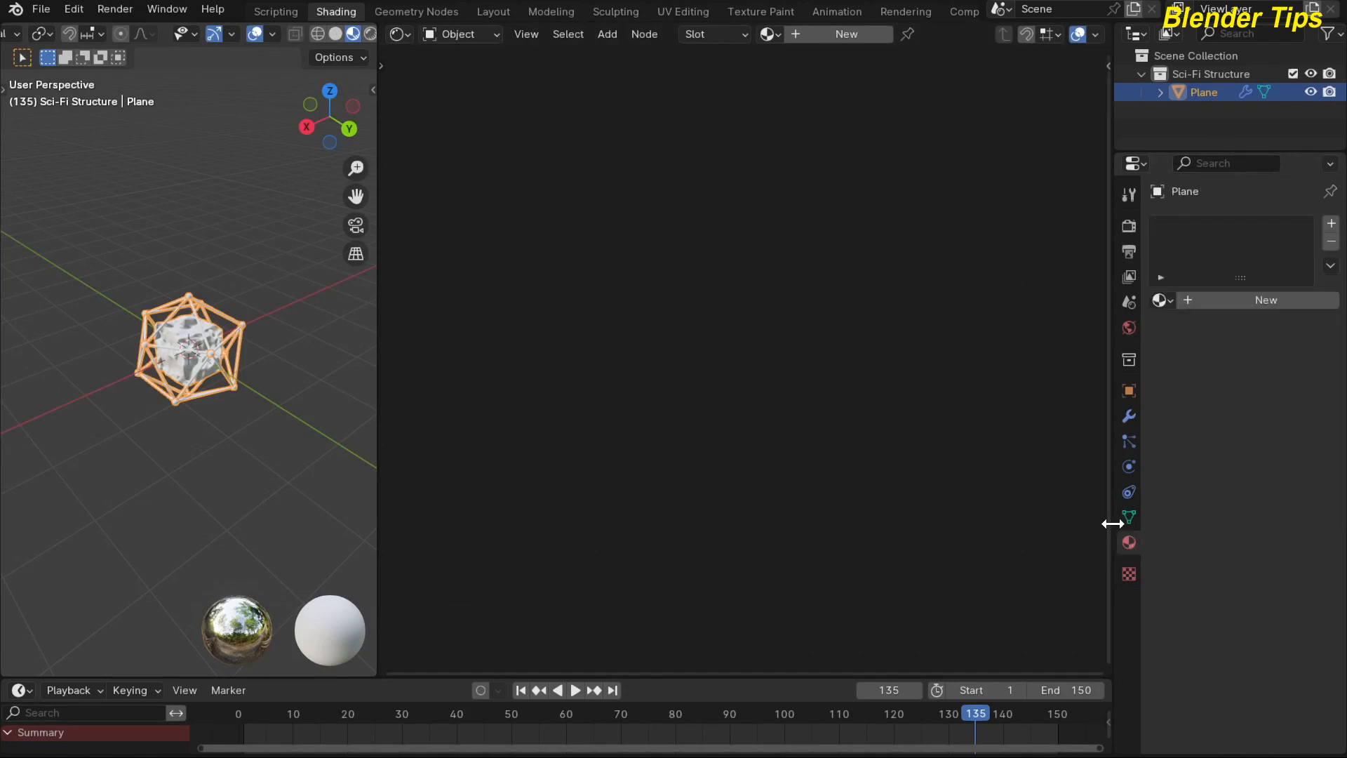
drag(1109, 526, 1075, 526)
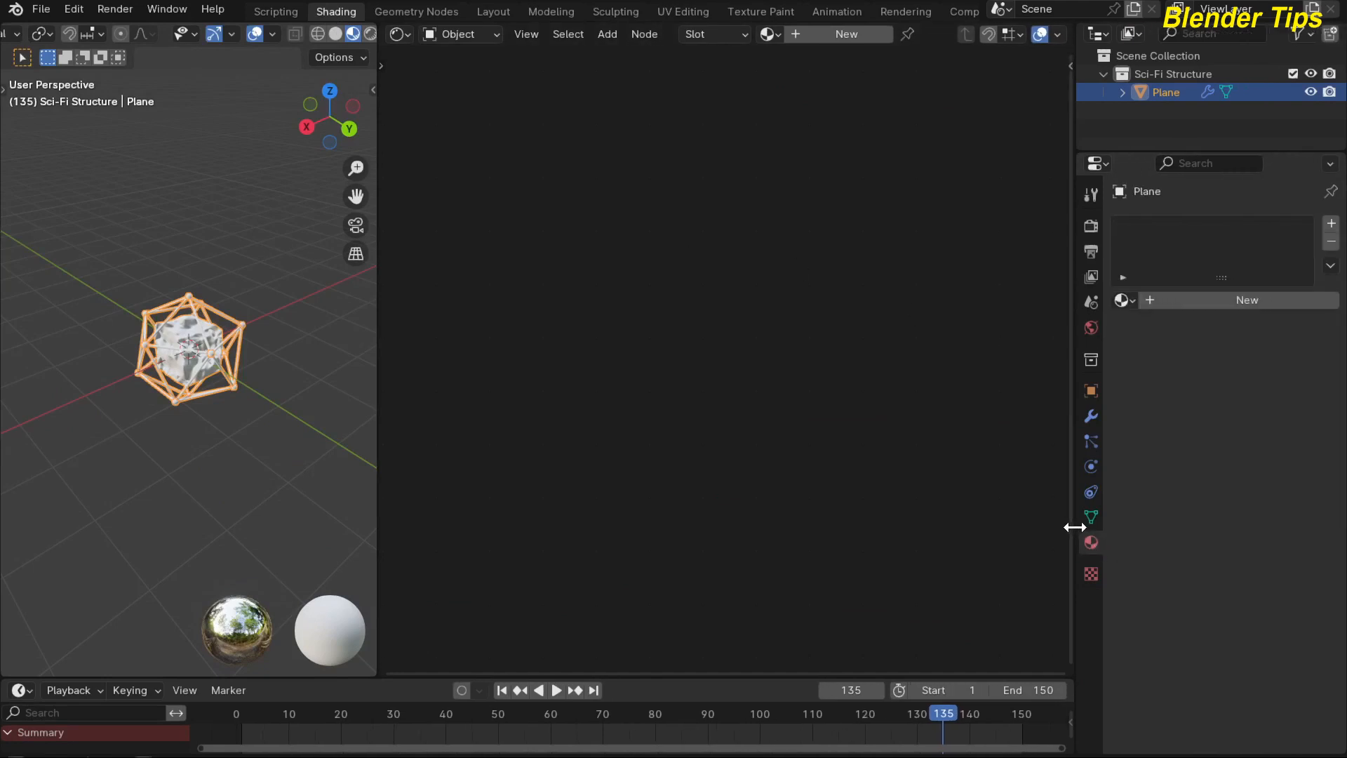
scroll(225, 318, up, 3)
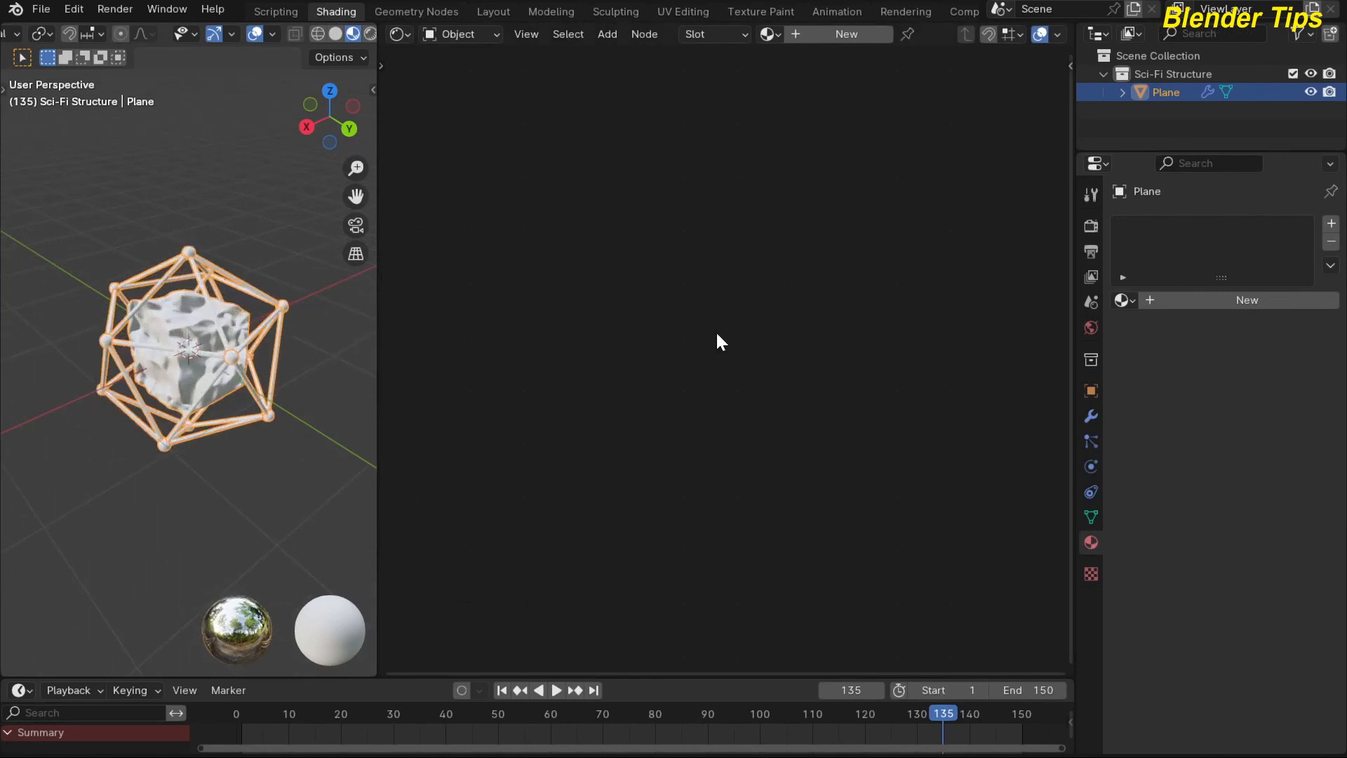
click(1265, 302)
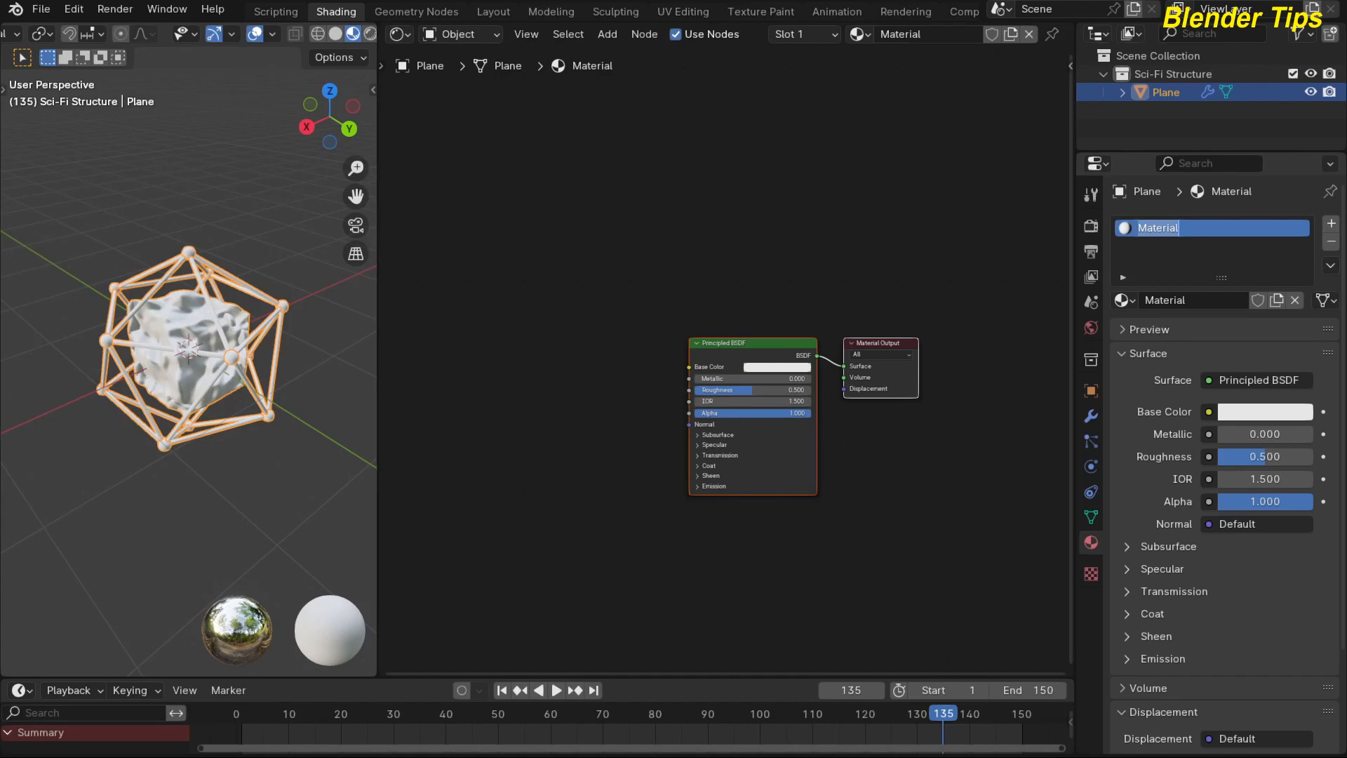
text(Wire)
key(Return)
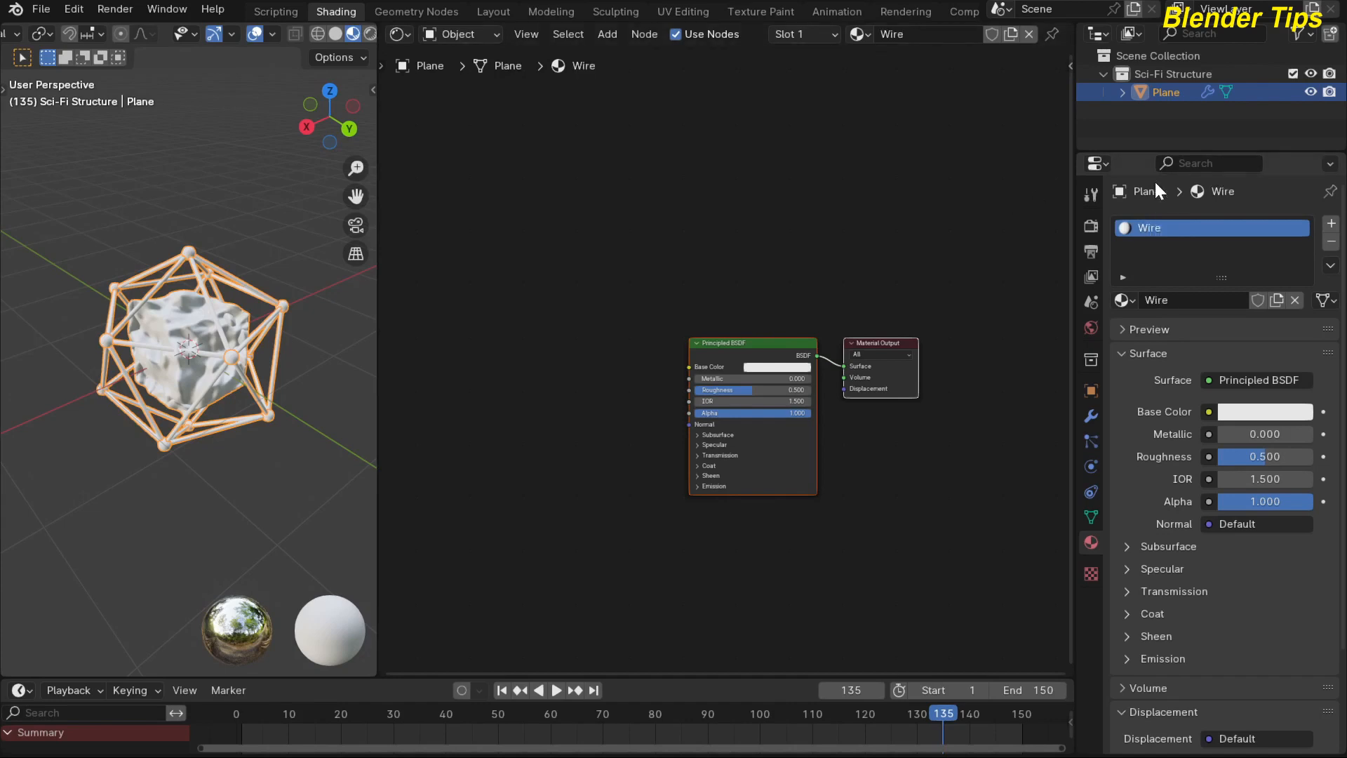
Add a second material slot with a new material named Cube.
click(1331, 223)
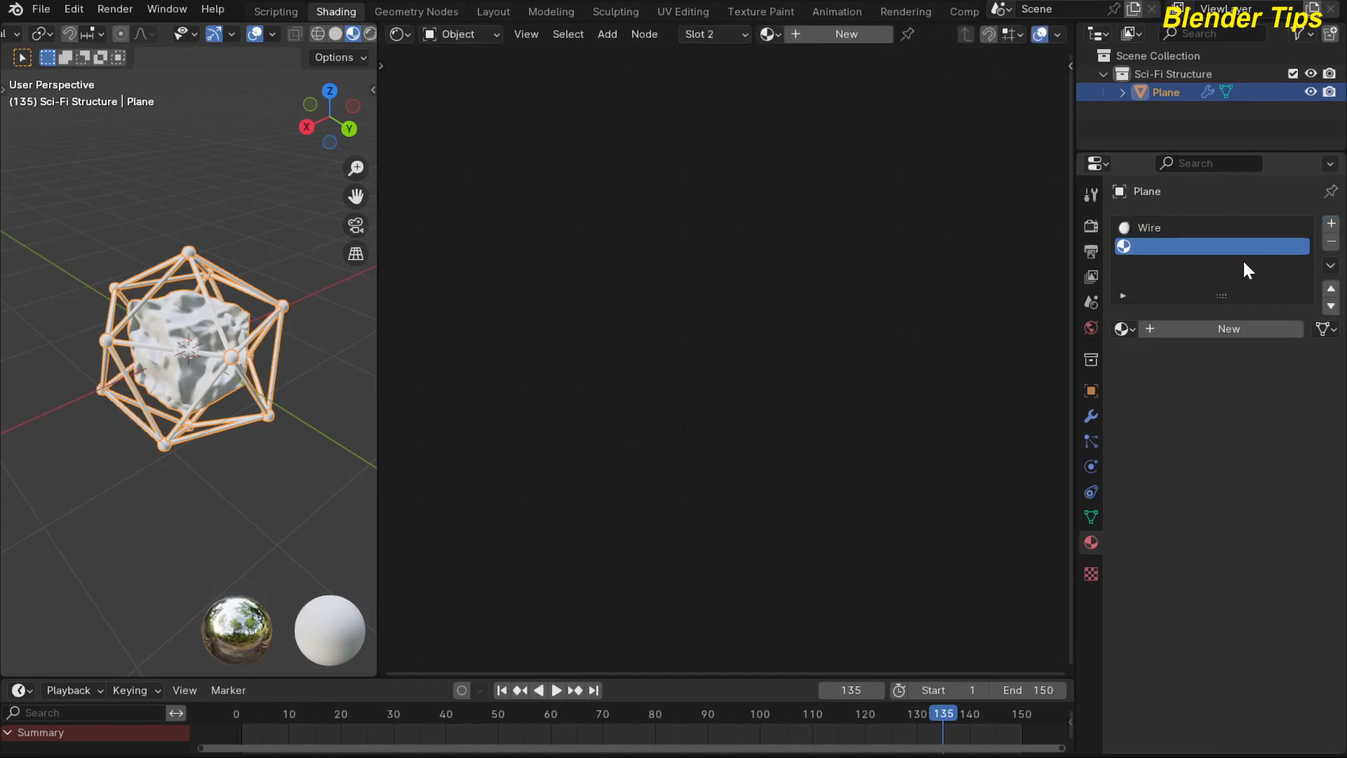
click(1185, 330)
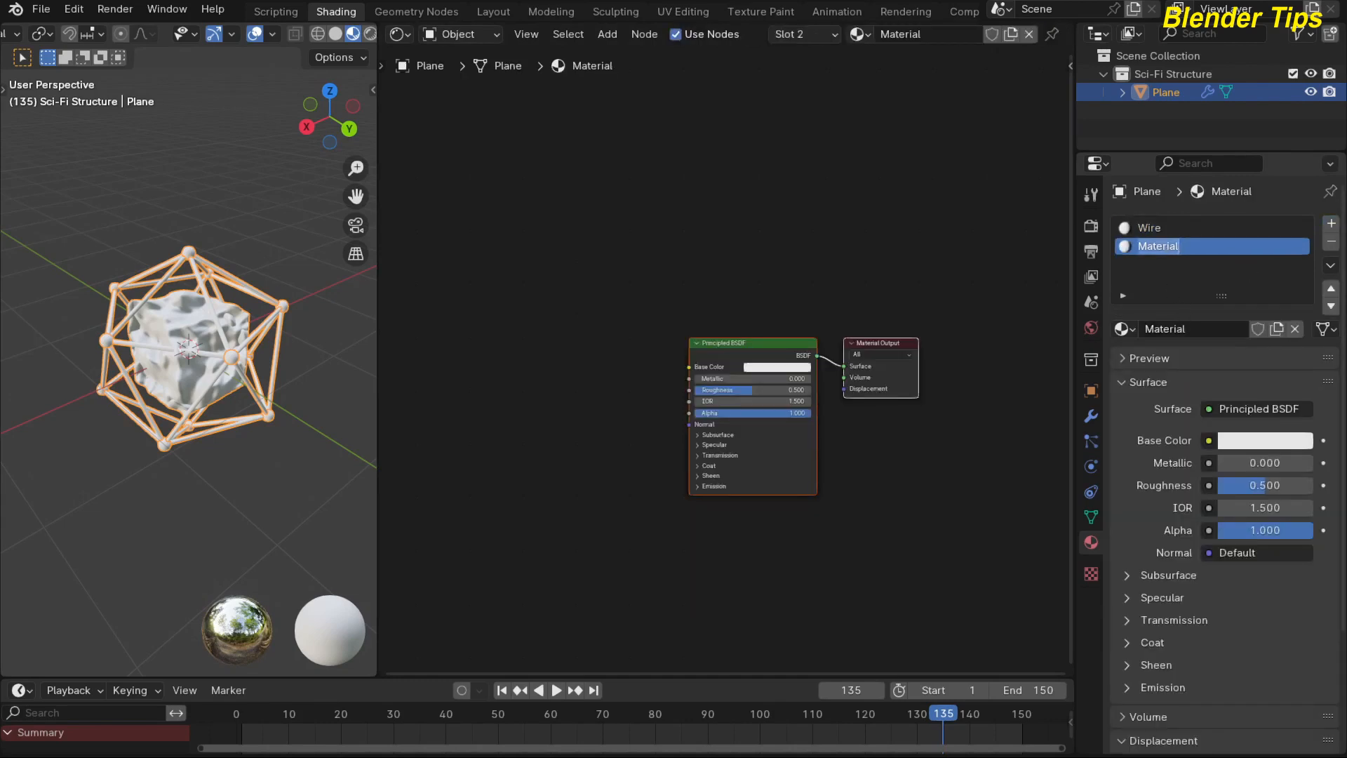
text(Cube)
key(Return)
Add a third material slot with a new material named Sphere.
click(1331, 223)
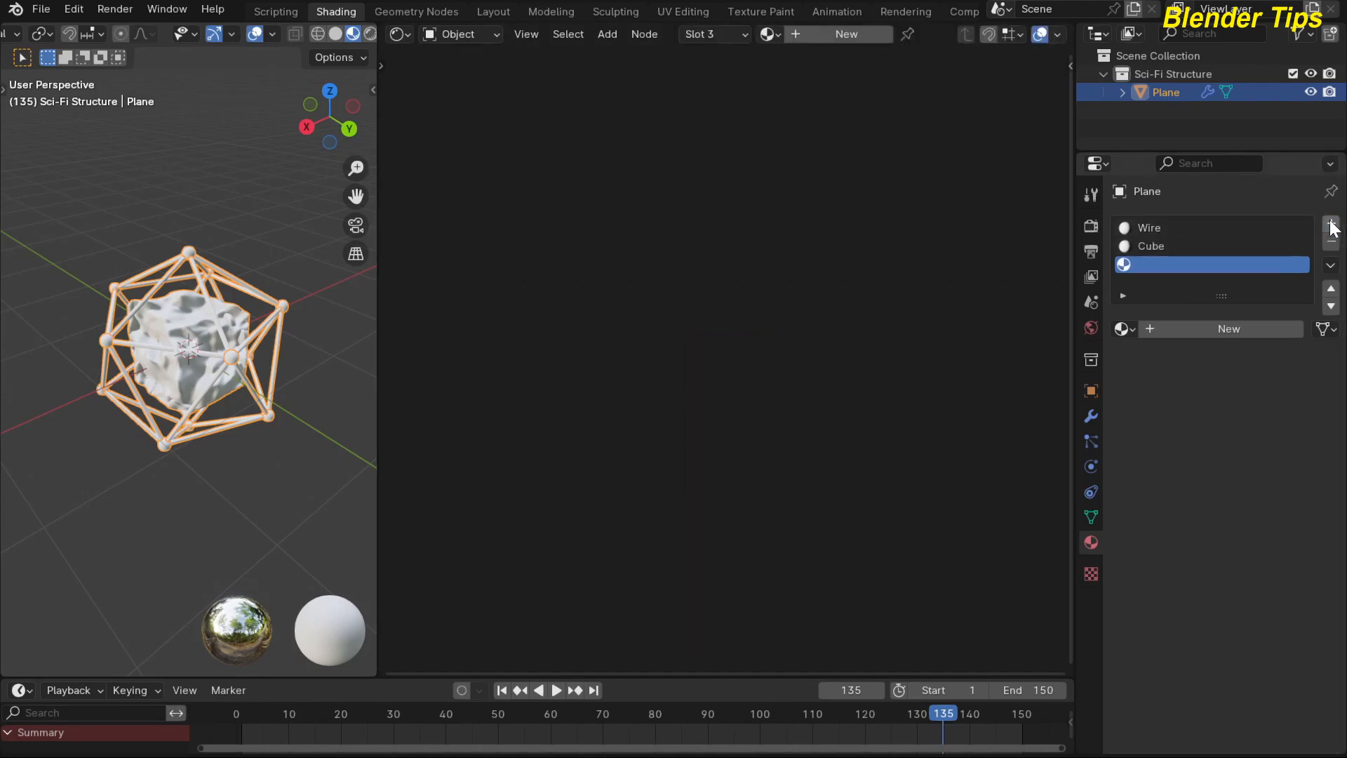
click(1222, 330)
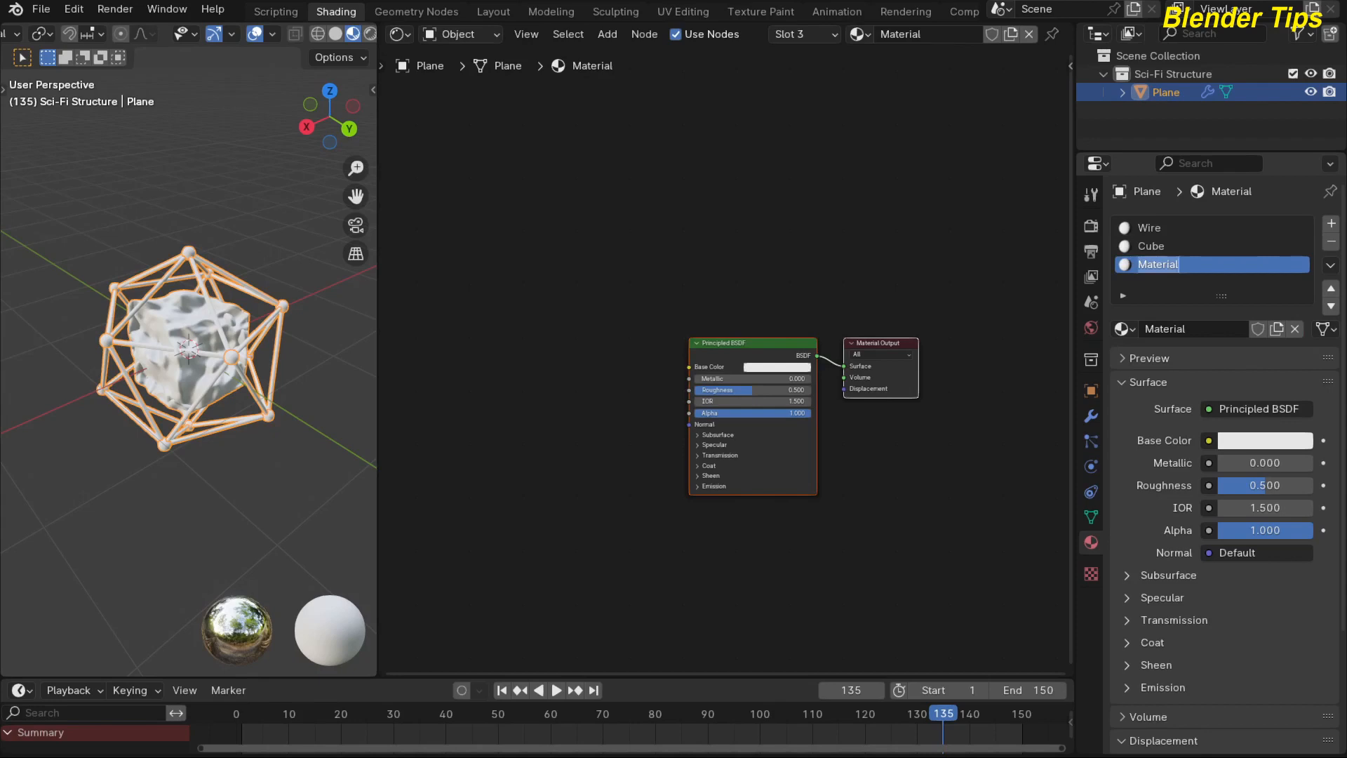
text(Spheres)
key(BackSpace)
key(BackSpace)
key(BackSpace)
key(BackSpace)
key(BackSpace)
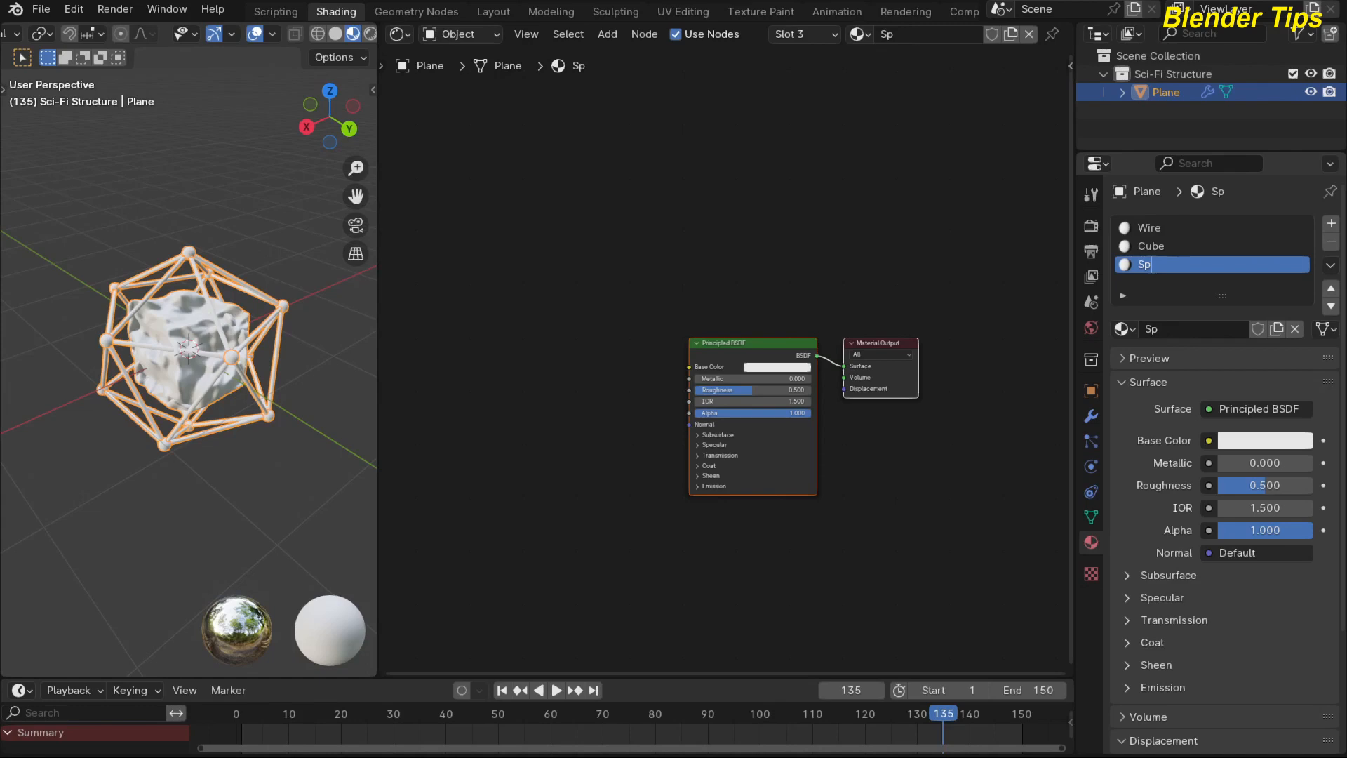
text(here)
key(Return)
scroll(684, 226, down, 2)
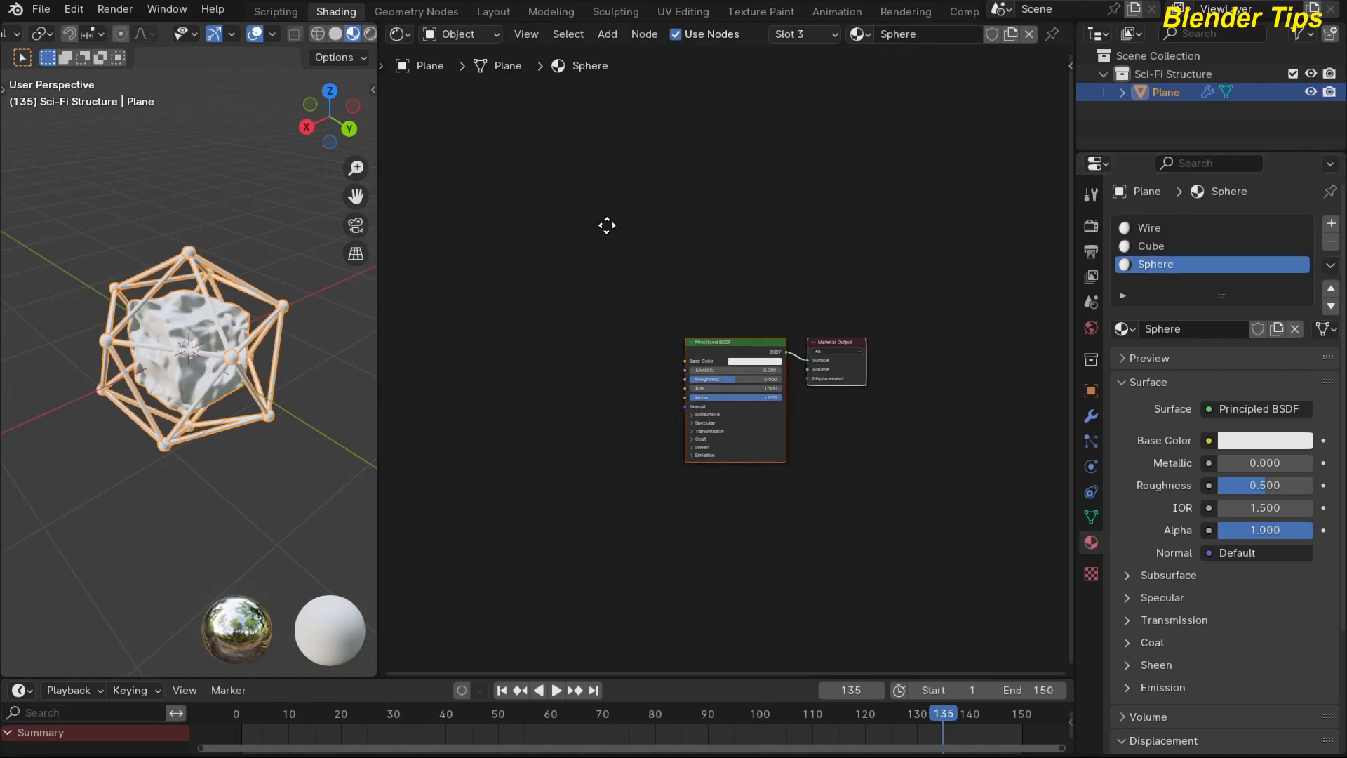
Return to the Geometry Nodes workspace and space out the nodes, leaving room between the three geometry branches and the Join Geometry node.
click(404, 11)
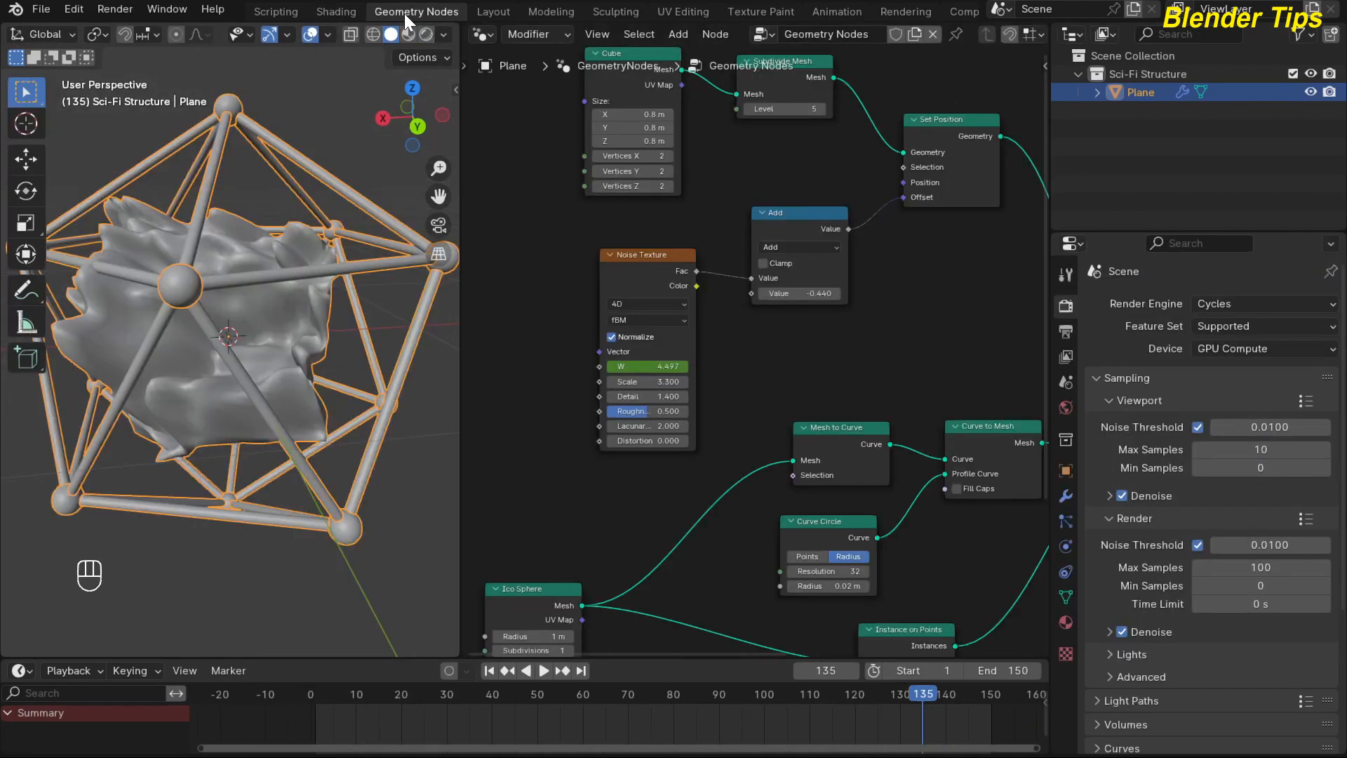
scroll(849, 316, down, 8)
middle_drag(846, 313, 656, 282)
middle_drag(726, 442, 696, 439)
drag(796, 385, 877, 505)
drag(790, 440, 917, 396)
drag(749, 359, 815, 359)
middle_drag(656, 306, 727, 380)
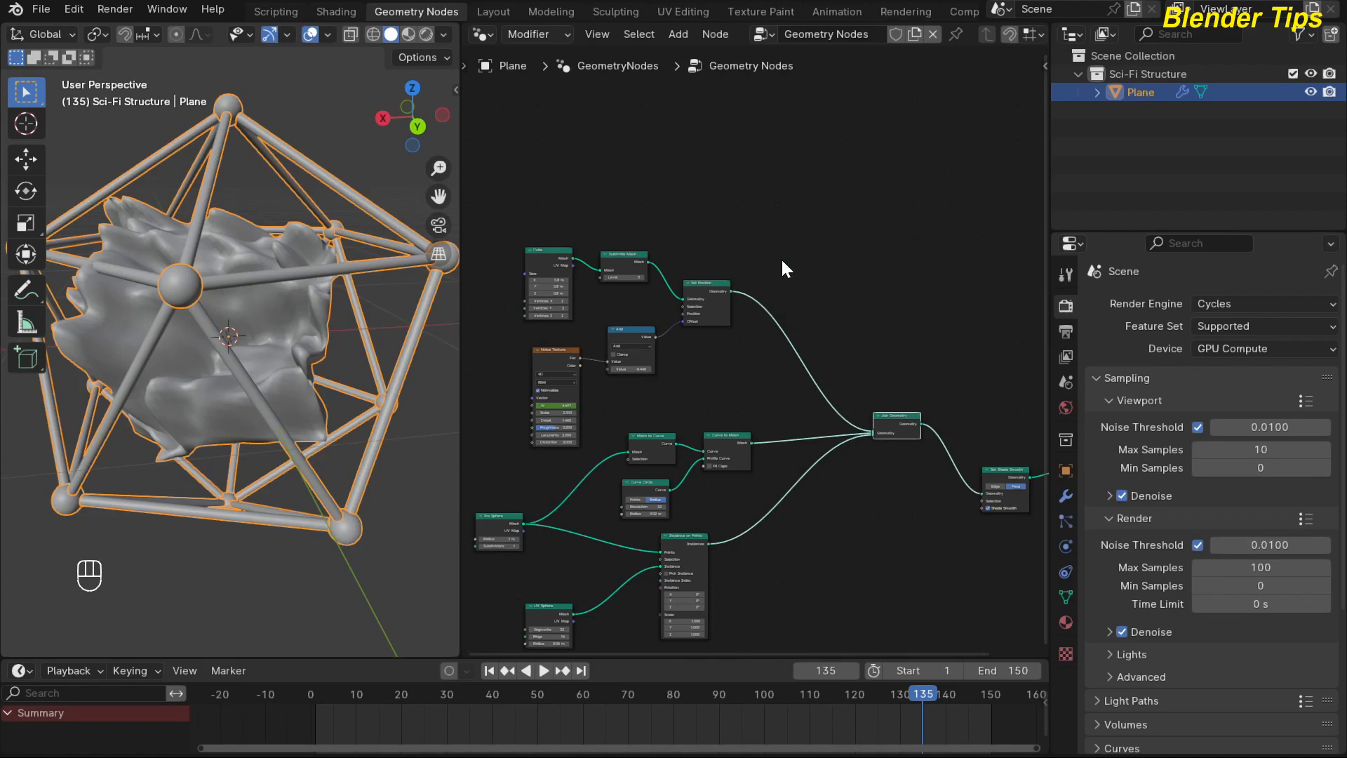
Add a Set Material node on the link between the cube branch's Set Position node and the Join Geometry node.
key(shift+a)
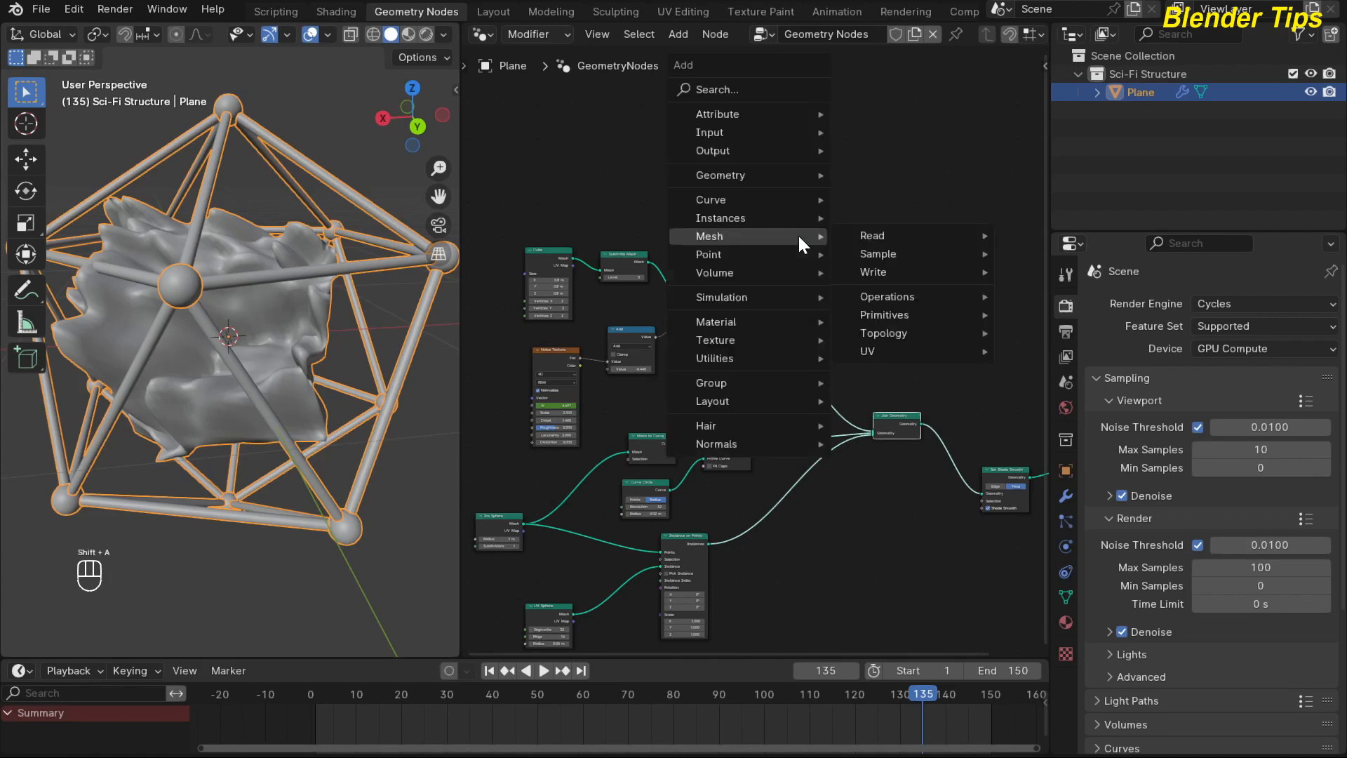
text(sm)
key(Down)
key(Down)
key(Down)
key(Down)
key(Down)
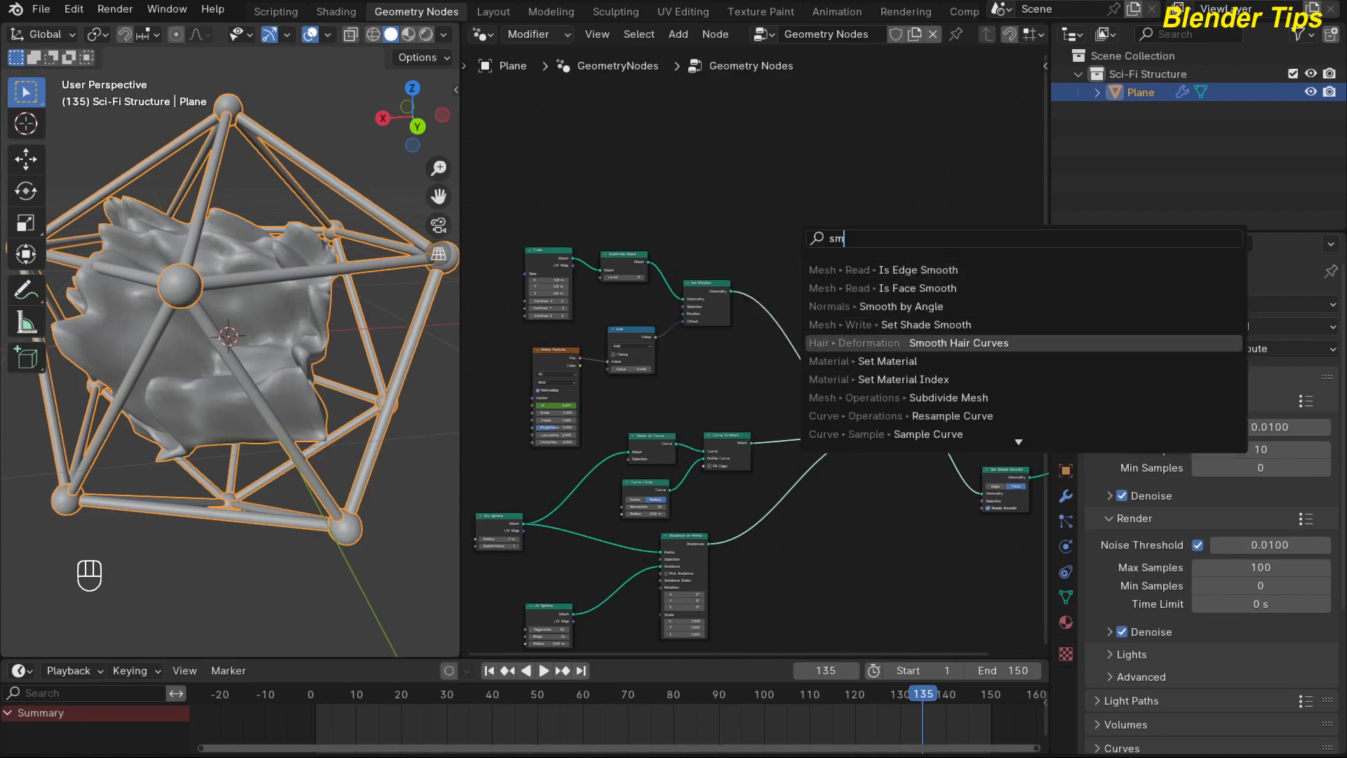
key(Return)
click(781, 334)
scroll(853, 343, up, 3)
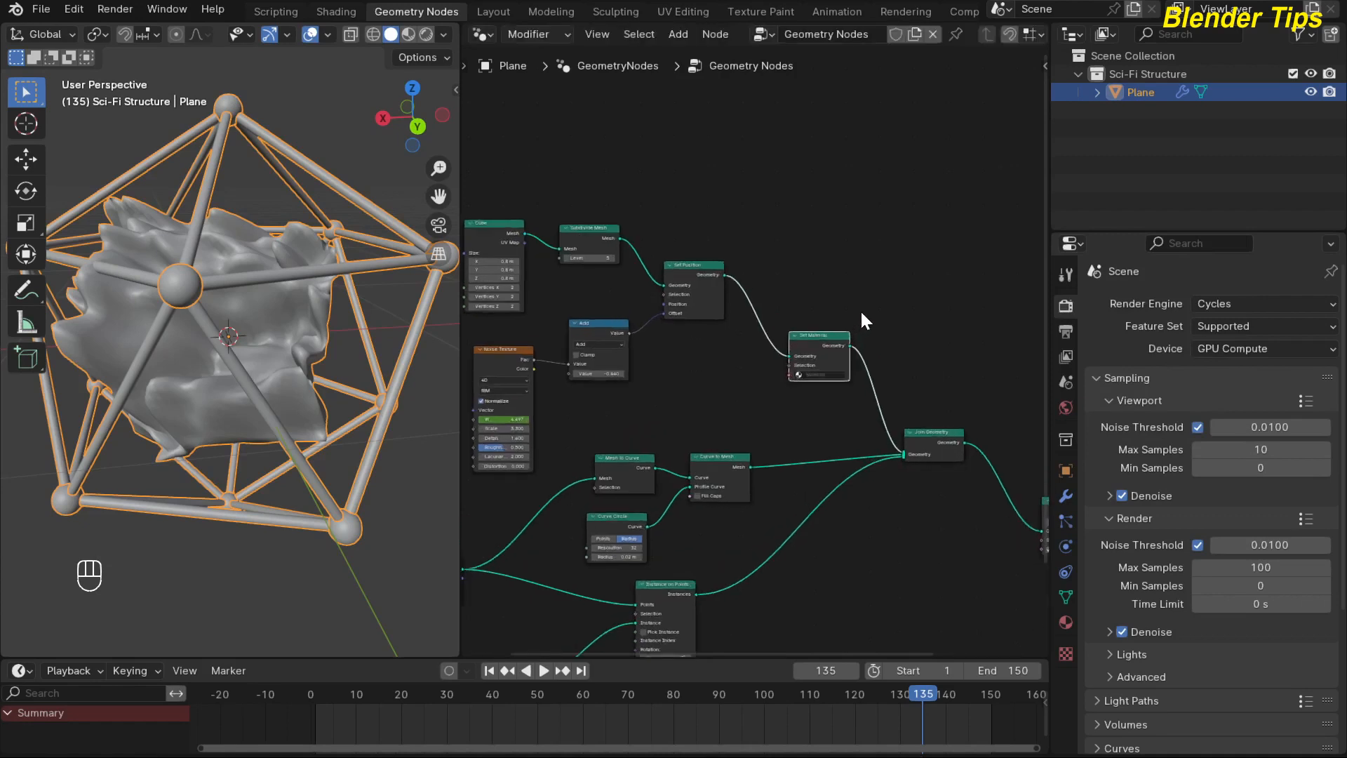
middle_drag(860, 310, 872, 228)
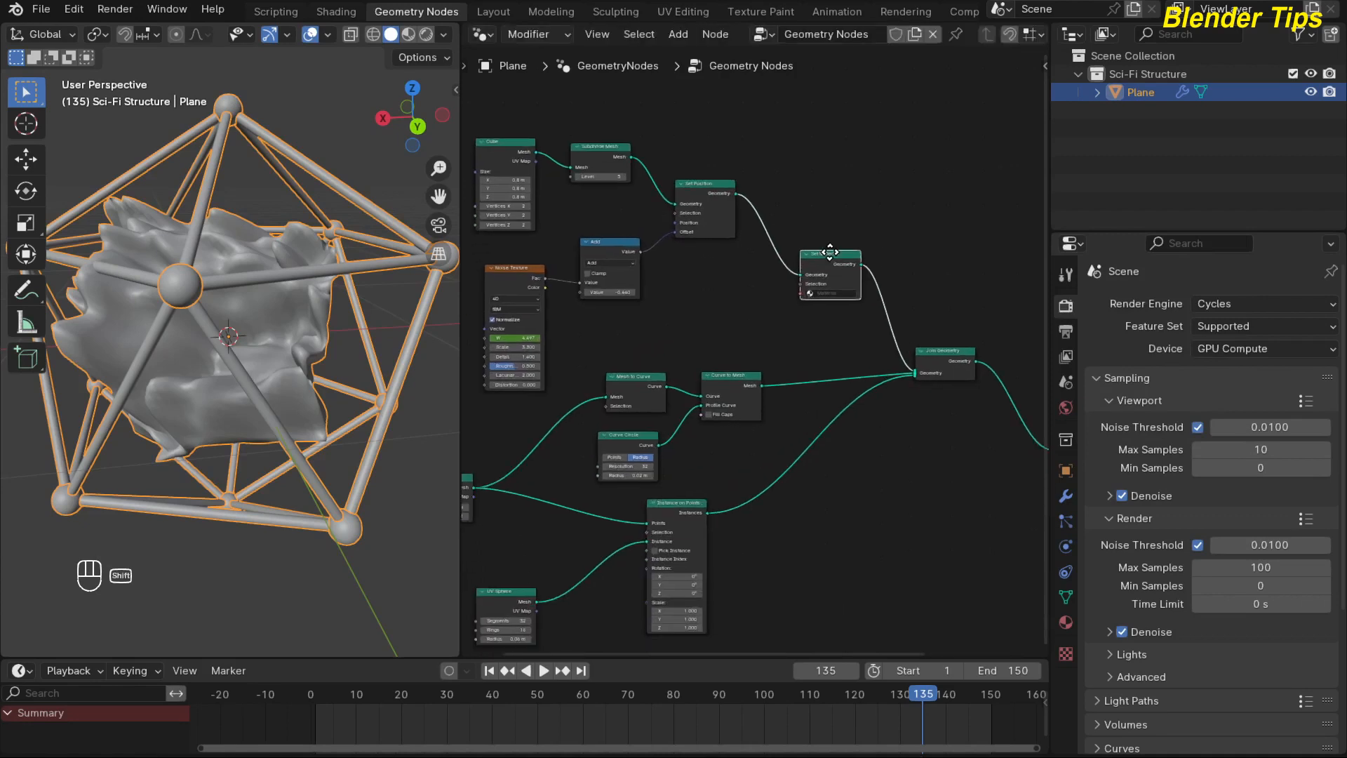
Duplicate the Set Material node onto the Curve to Mesh and Instance on Points branches, just before the Join Geometry node.
key(shift+d)
click(829, 357)
key(shift+d)
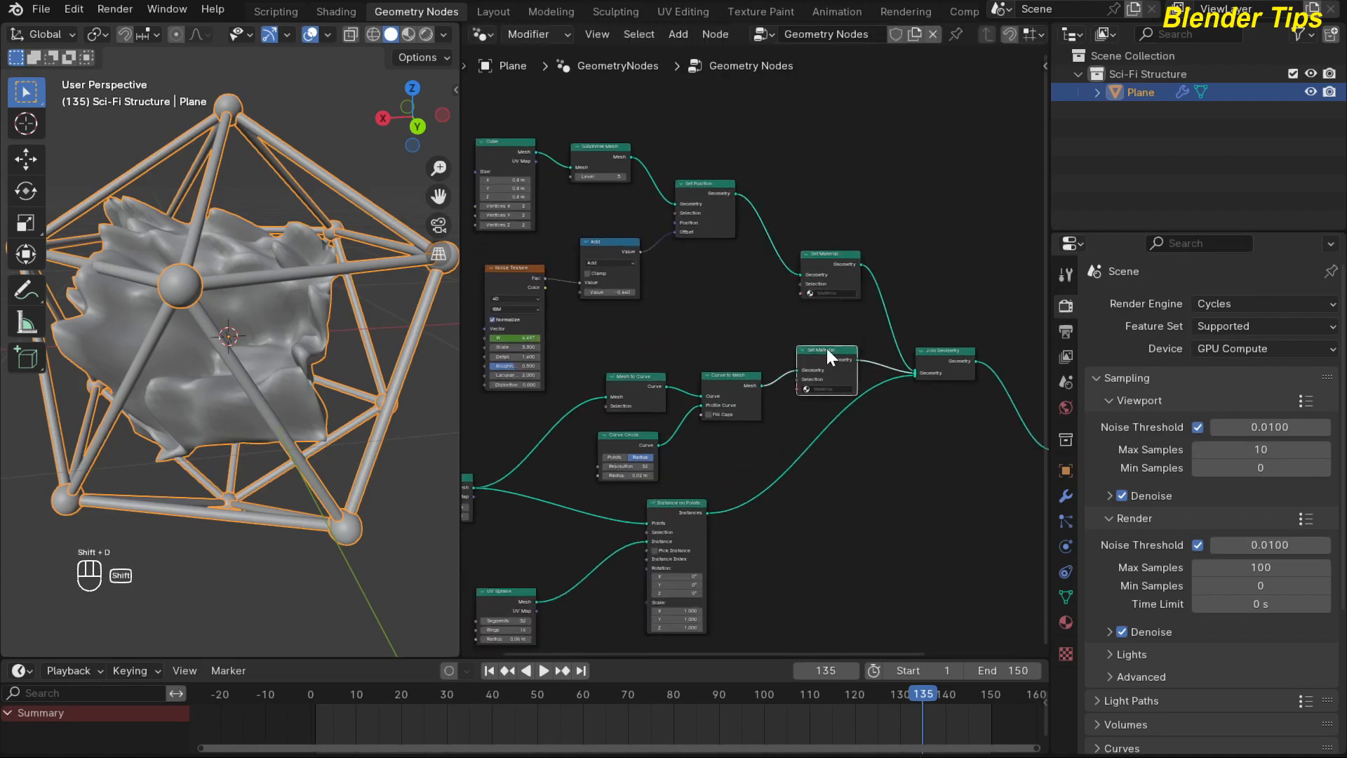
drag(832, 440, 832, 440)
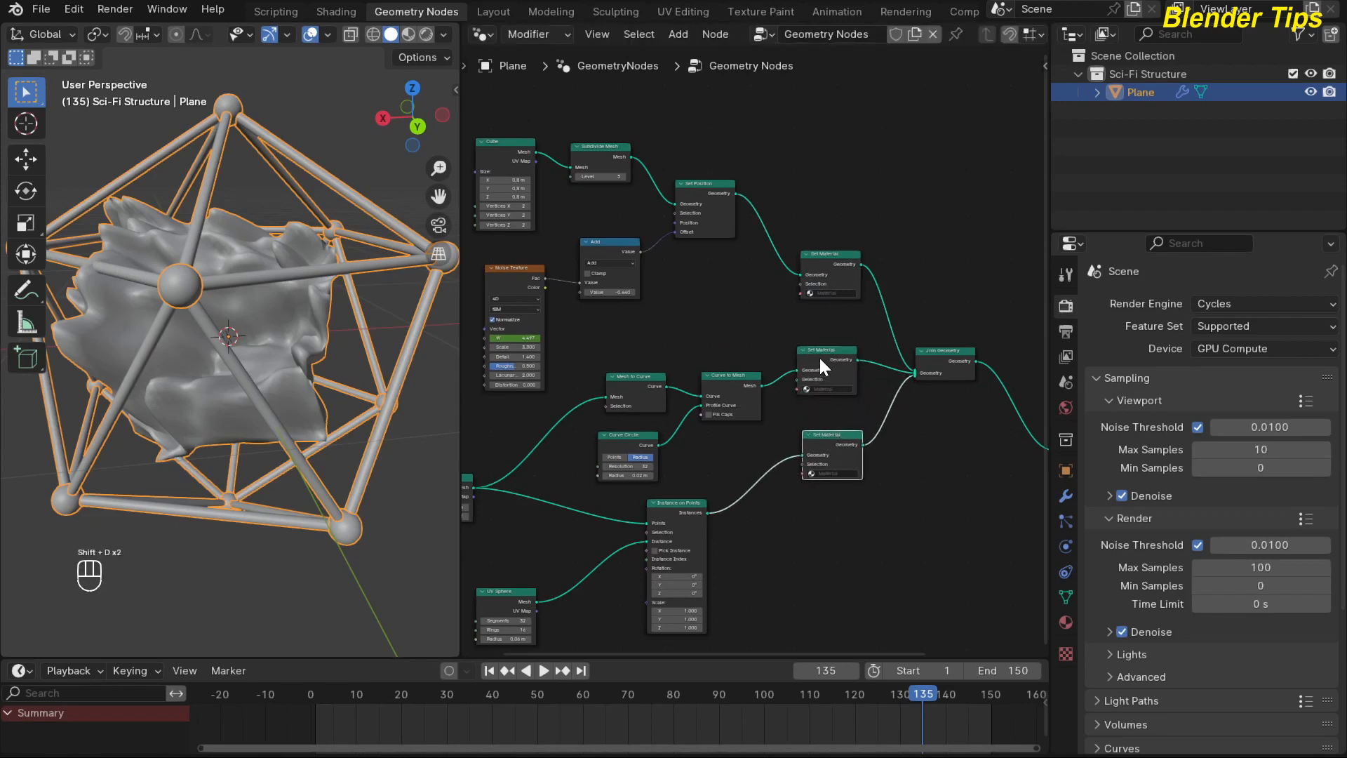
drag(820, 354, 826, 342)
scroll(663, 305, down, 1)
middle_drag(661, 304, 723, 310)
scroll(726, 319, up, 1)
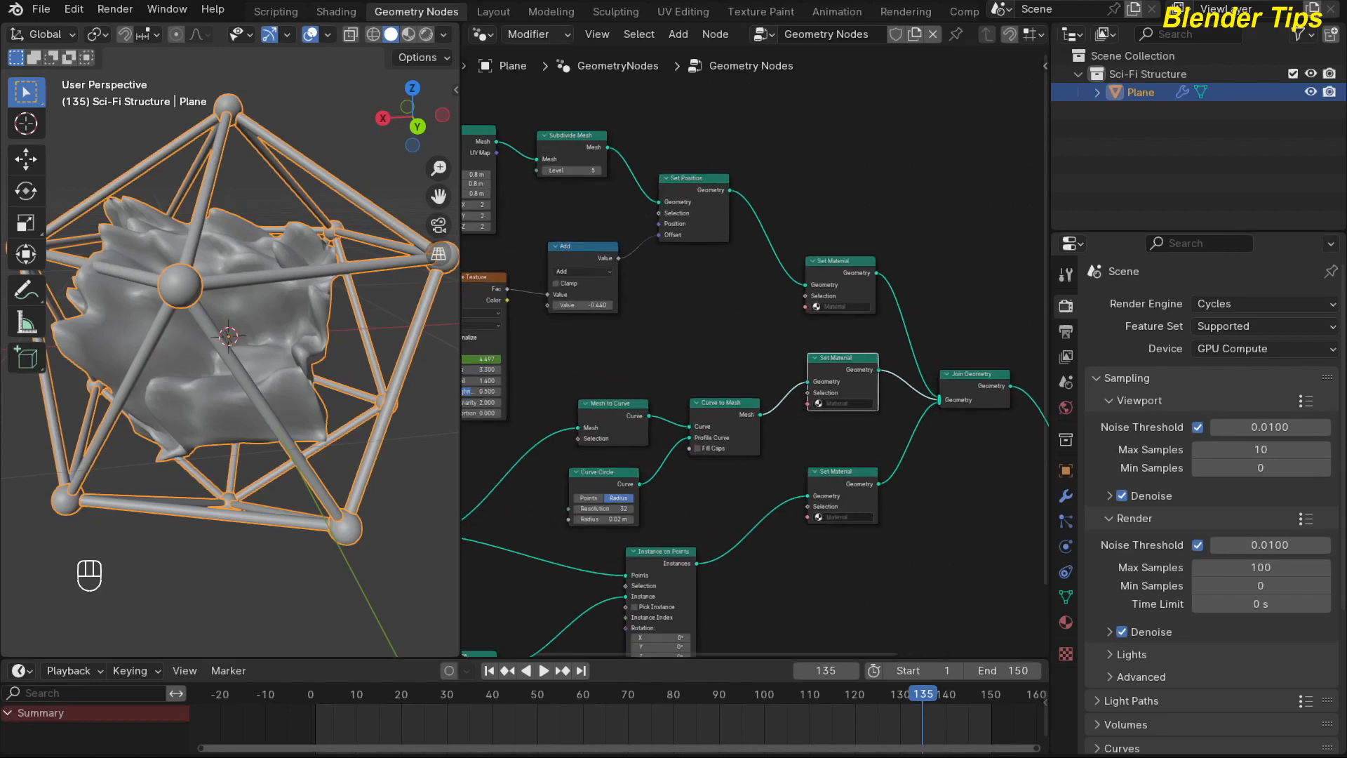
Assign the Cube material to the Set Material node on the displaced cube branch.
click(835, 306)
click(840, 327)
scroll(747, 281, down, 1)
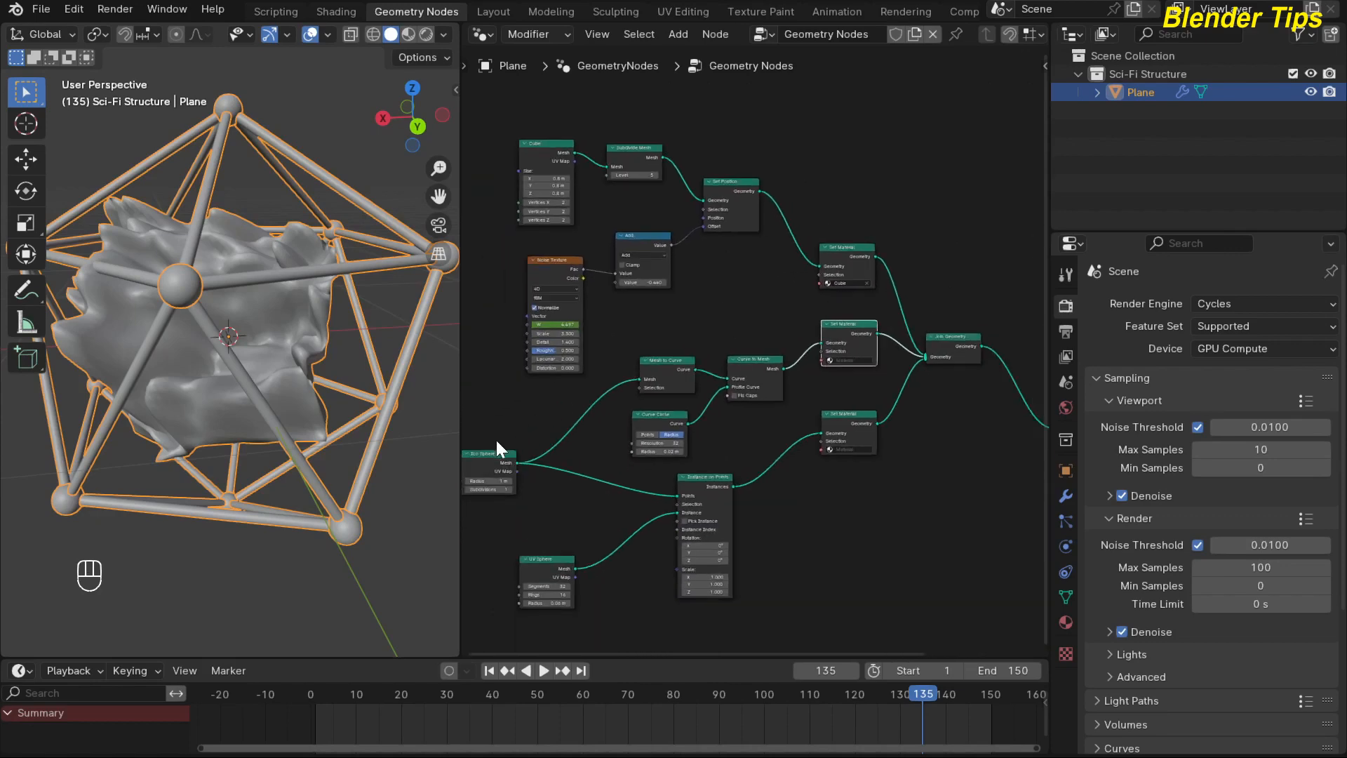
Assign the Wire material to the Set Material node following Curve to Mesh.
scroll(752, 353, up, 2)
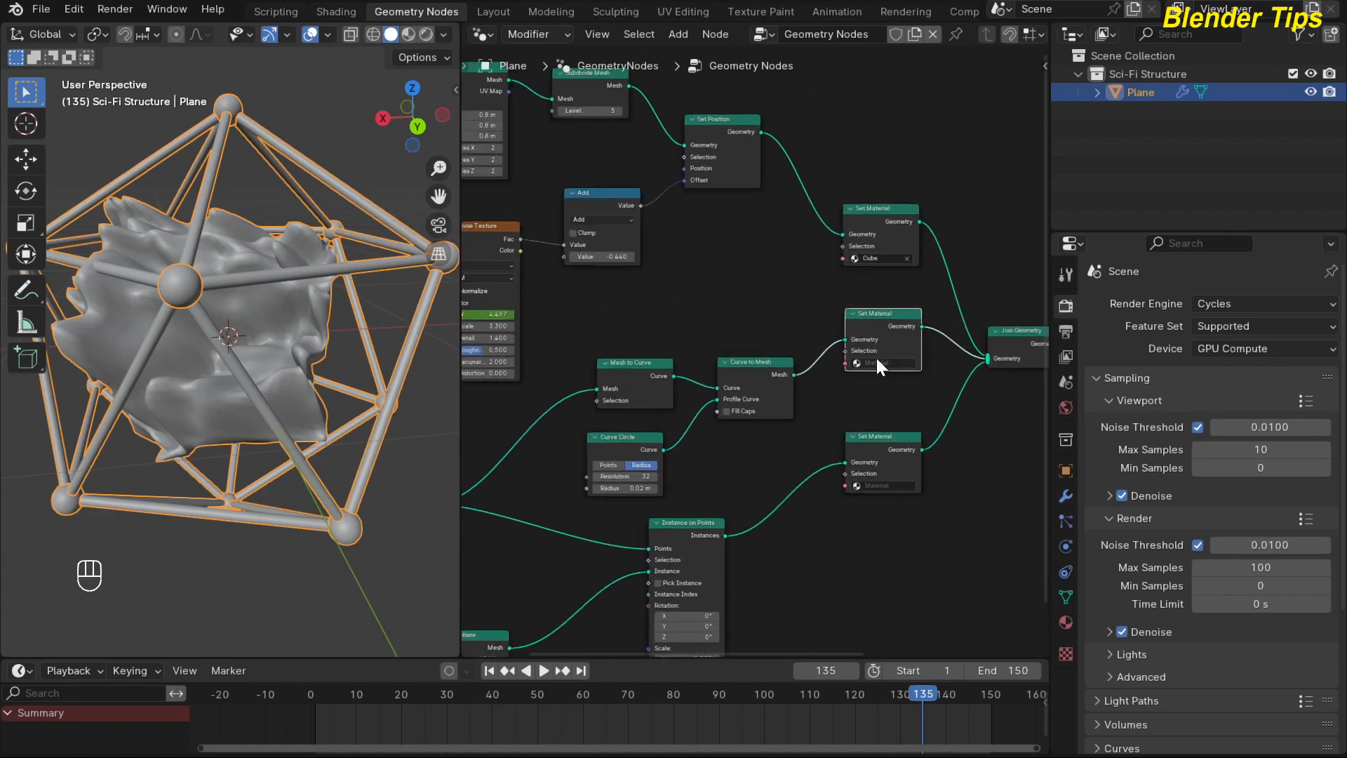
click(877, 363)
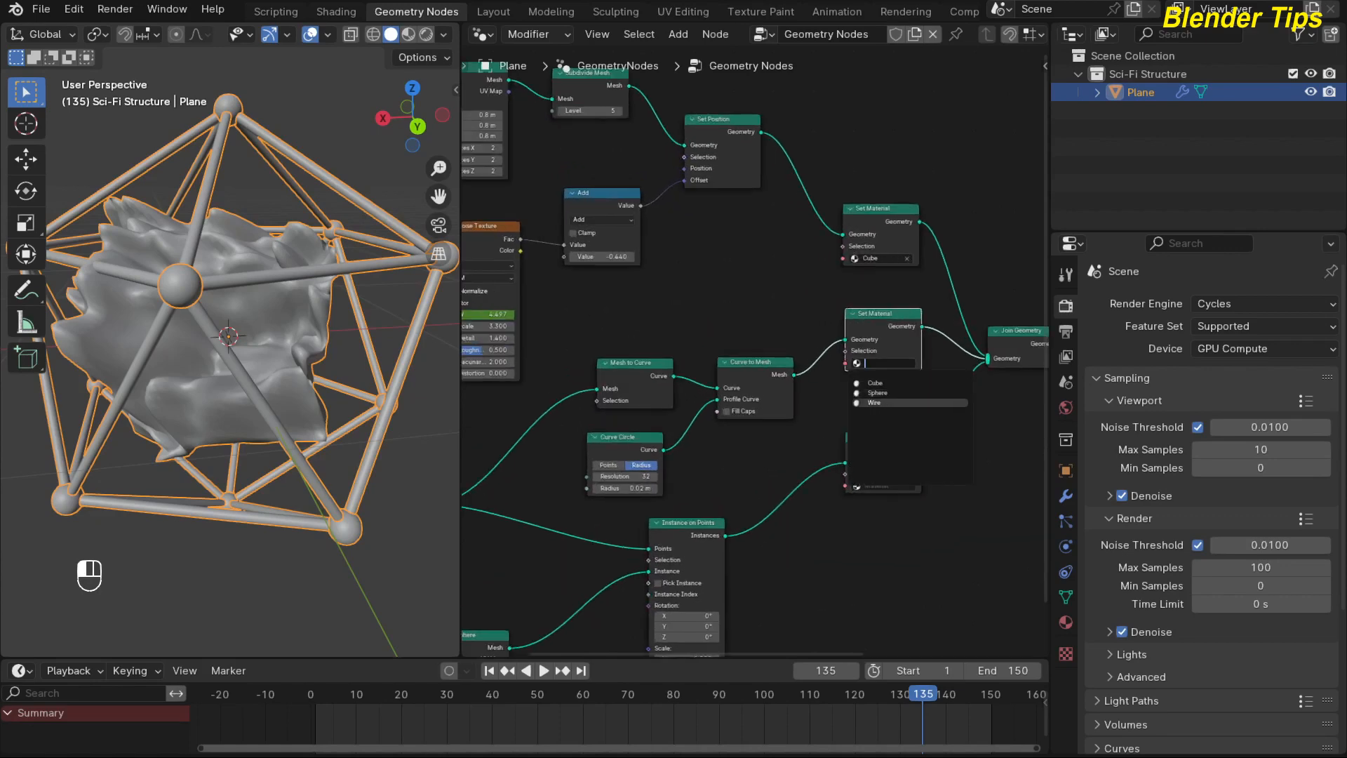
click(877, 403)
scroll(769, 265, down, 2)
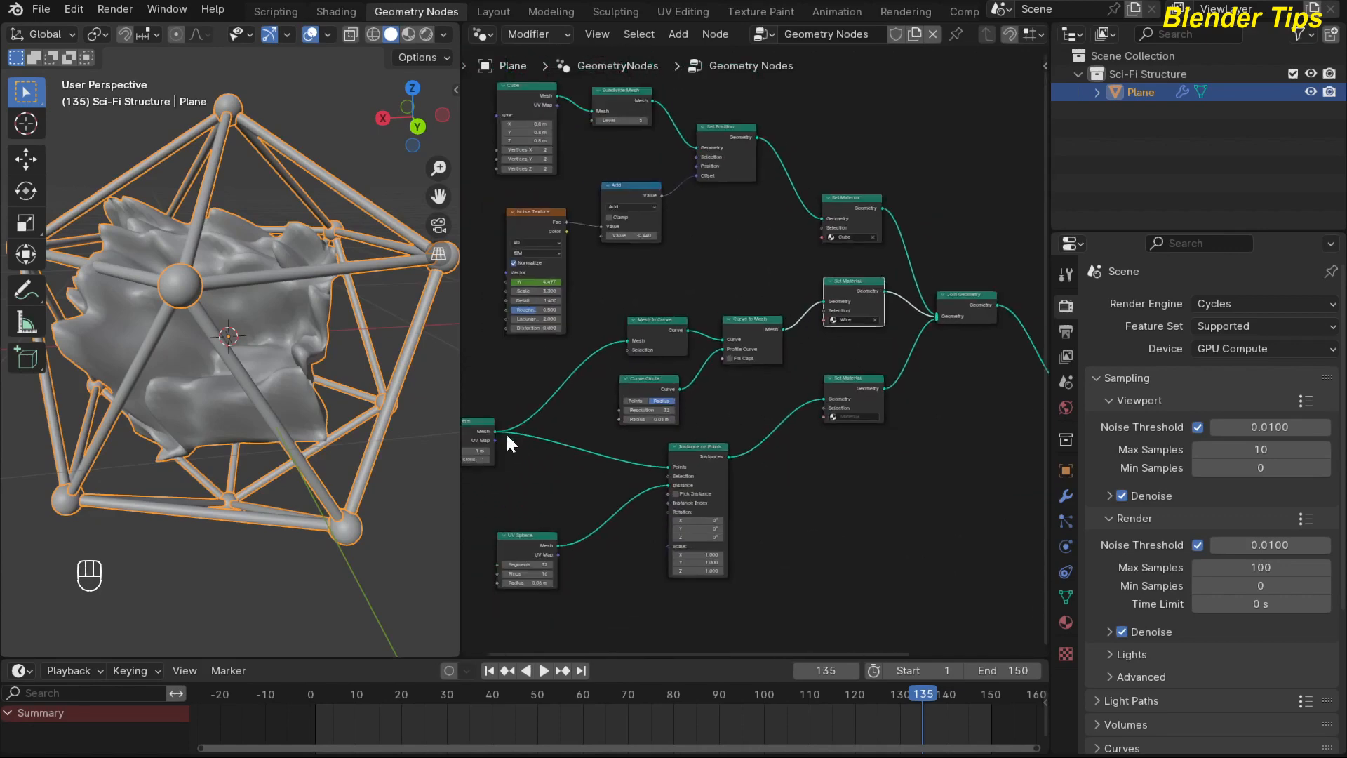
Assign the Sphere material to the Set Material node following Instance on Points.
scroll(863, 465, up, 2)
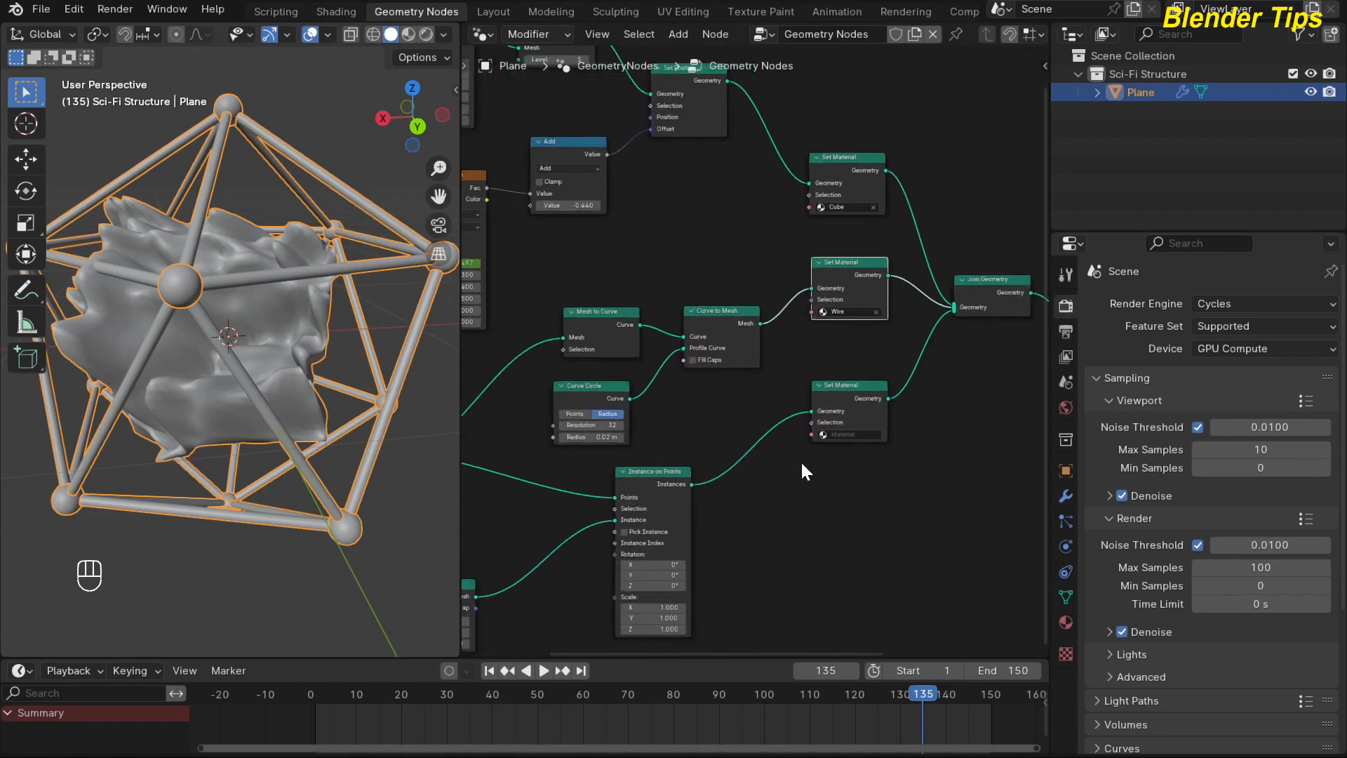
click(844, 434)
click(860, 470)
key(Home)
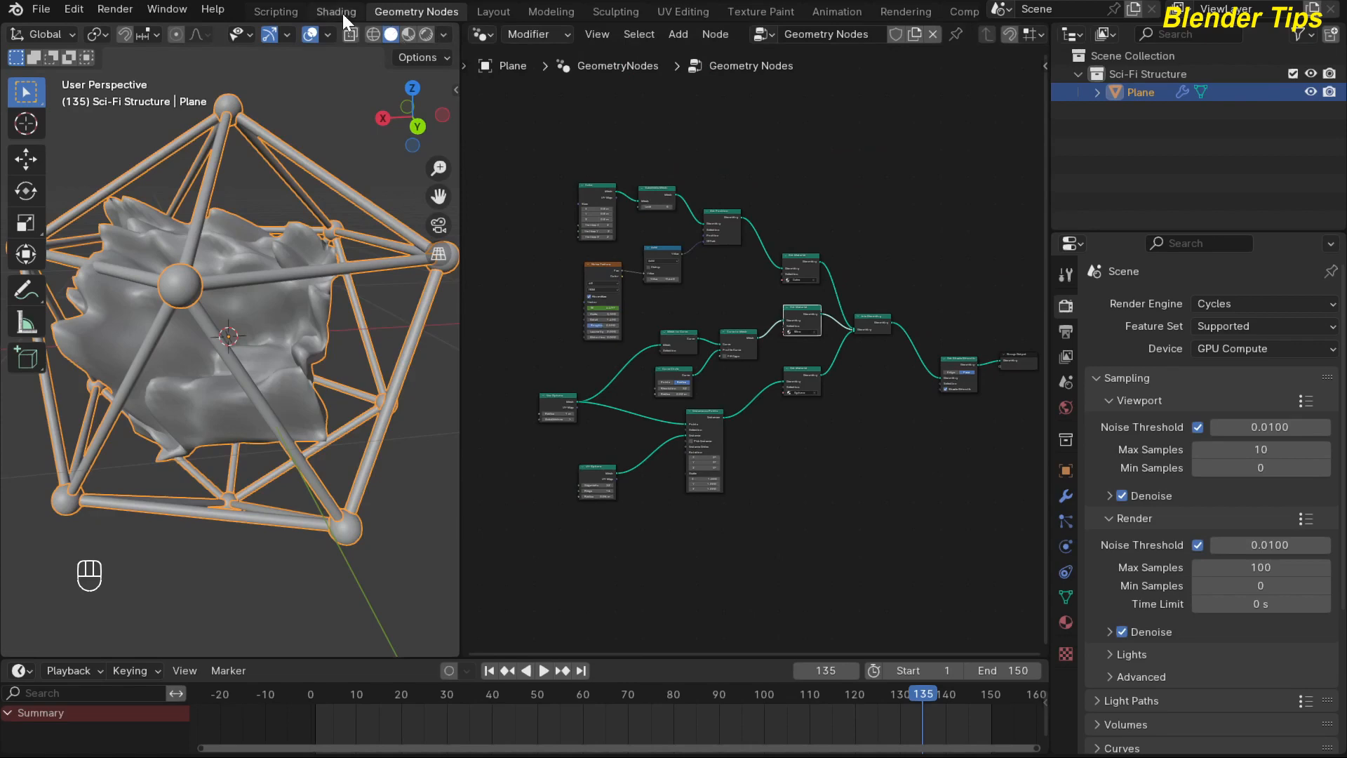
Go to the Shading workspace and load the Wire material into material slot 3 for editing.
click(338, 12)
scroll(655, 323, up, 3)
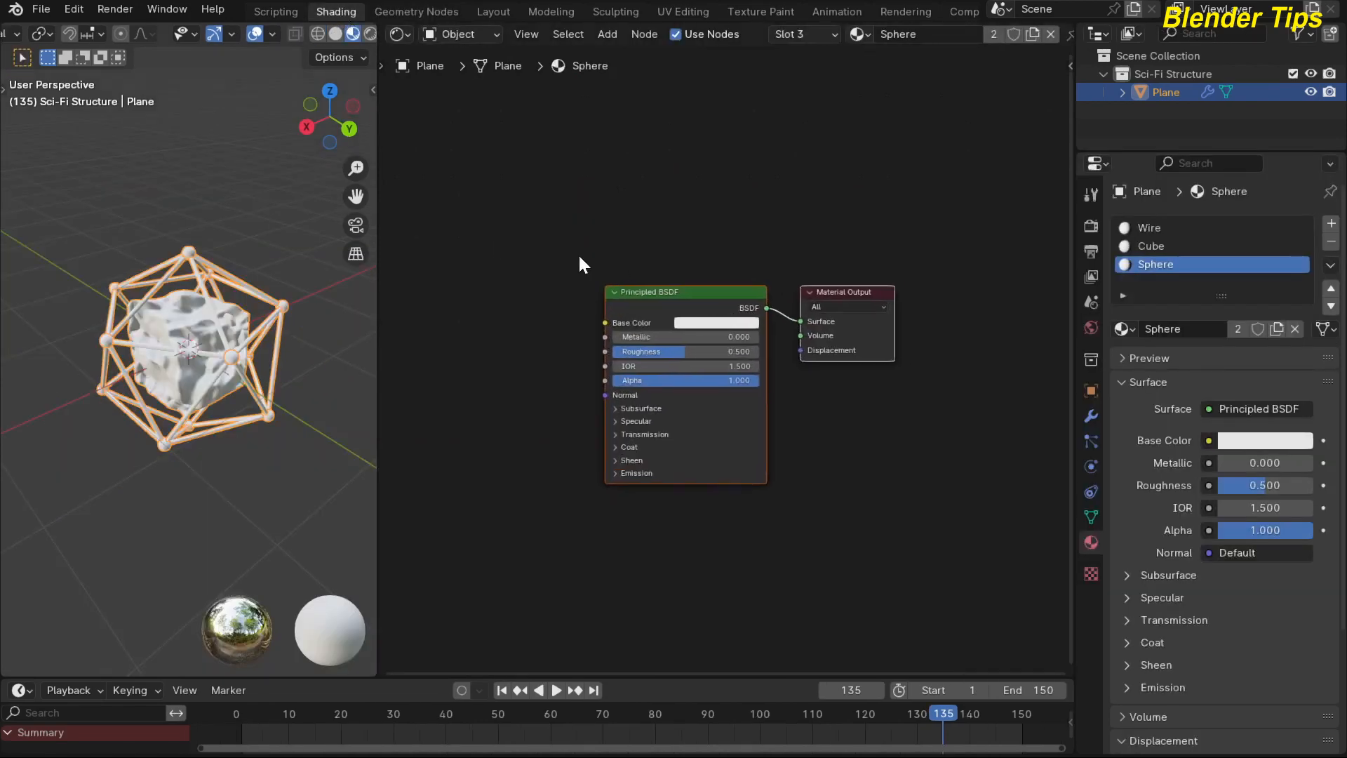
click(573, 204)
middle_drag(593, 192, 578, 193)
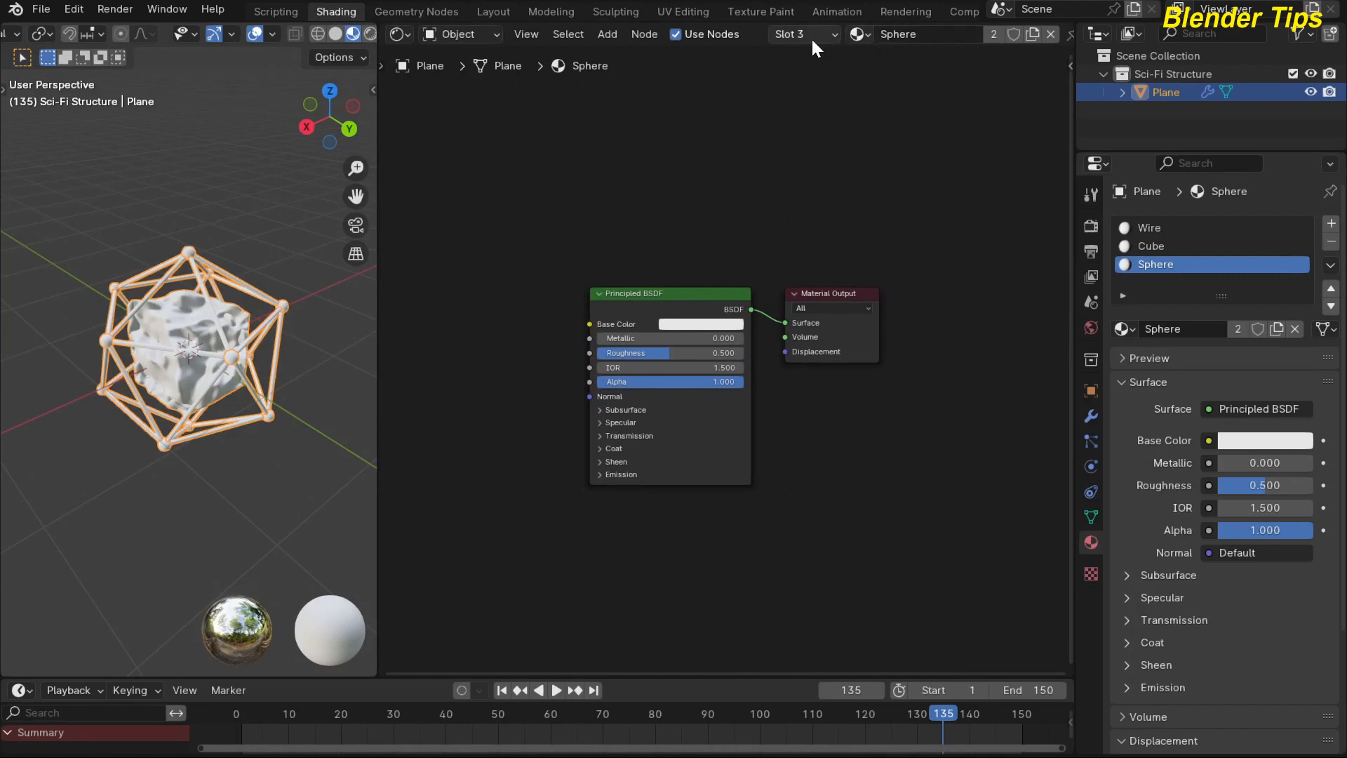
click(859, 34)
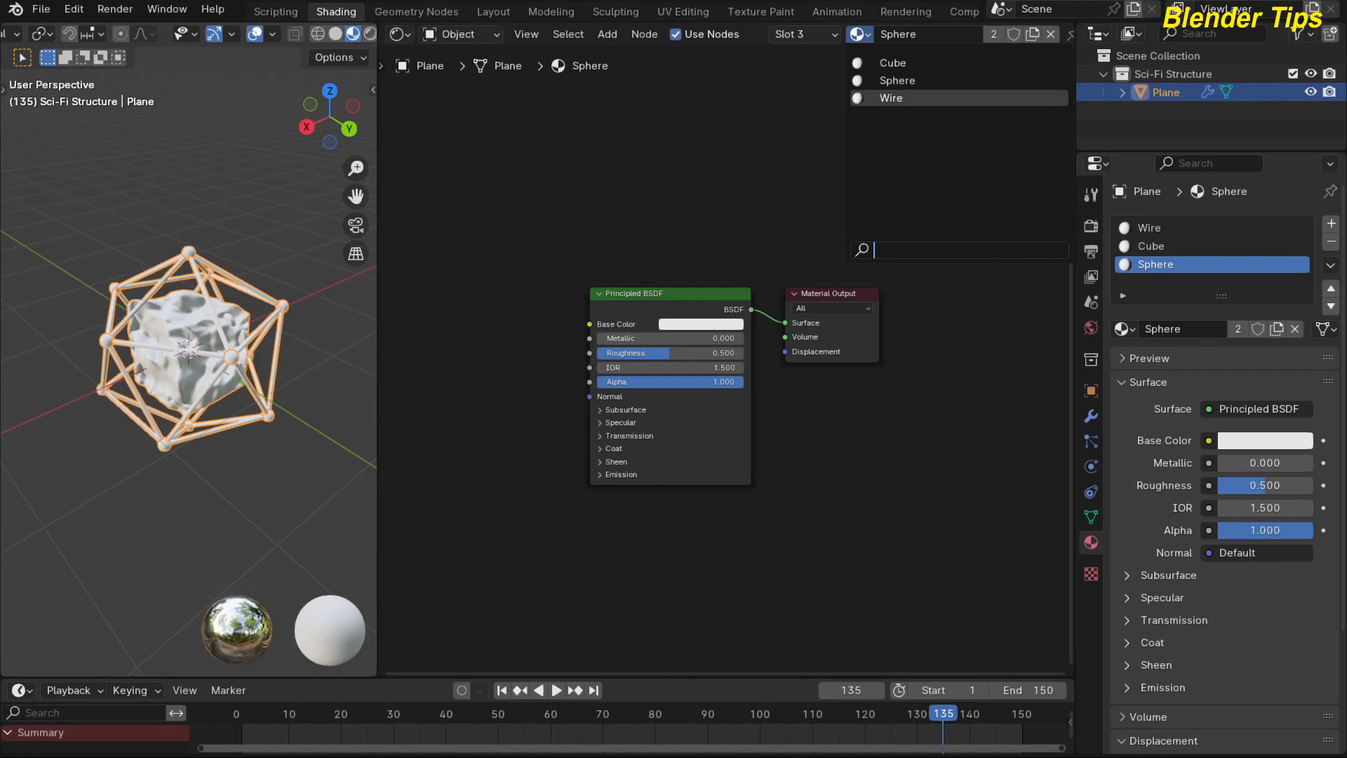
click(887, 98)
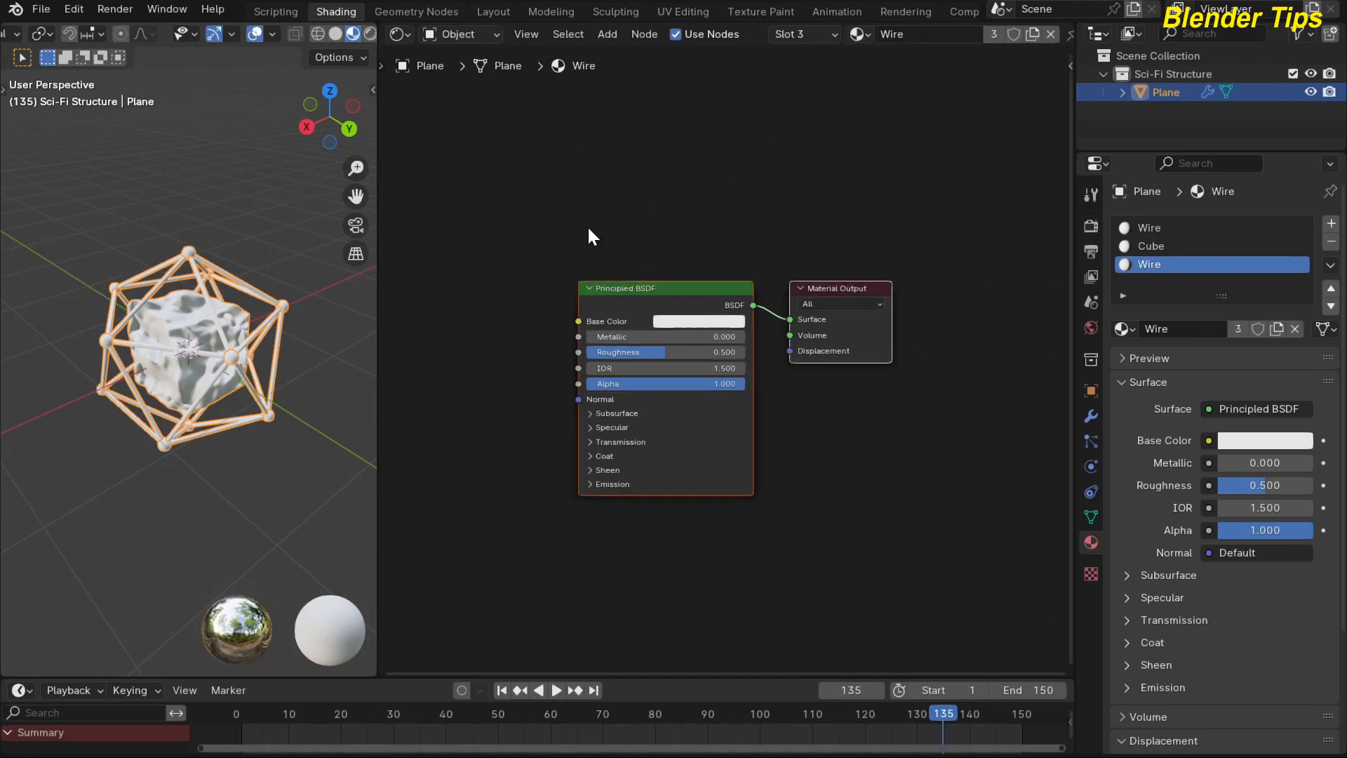
Set the Wire material's base color to black and its roughness to 0.062.
scroll(590, 231, up, 1)
click(701, 276)
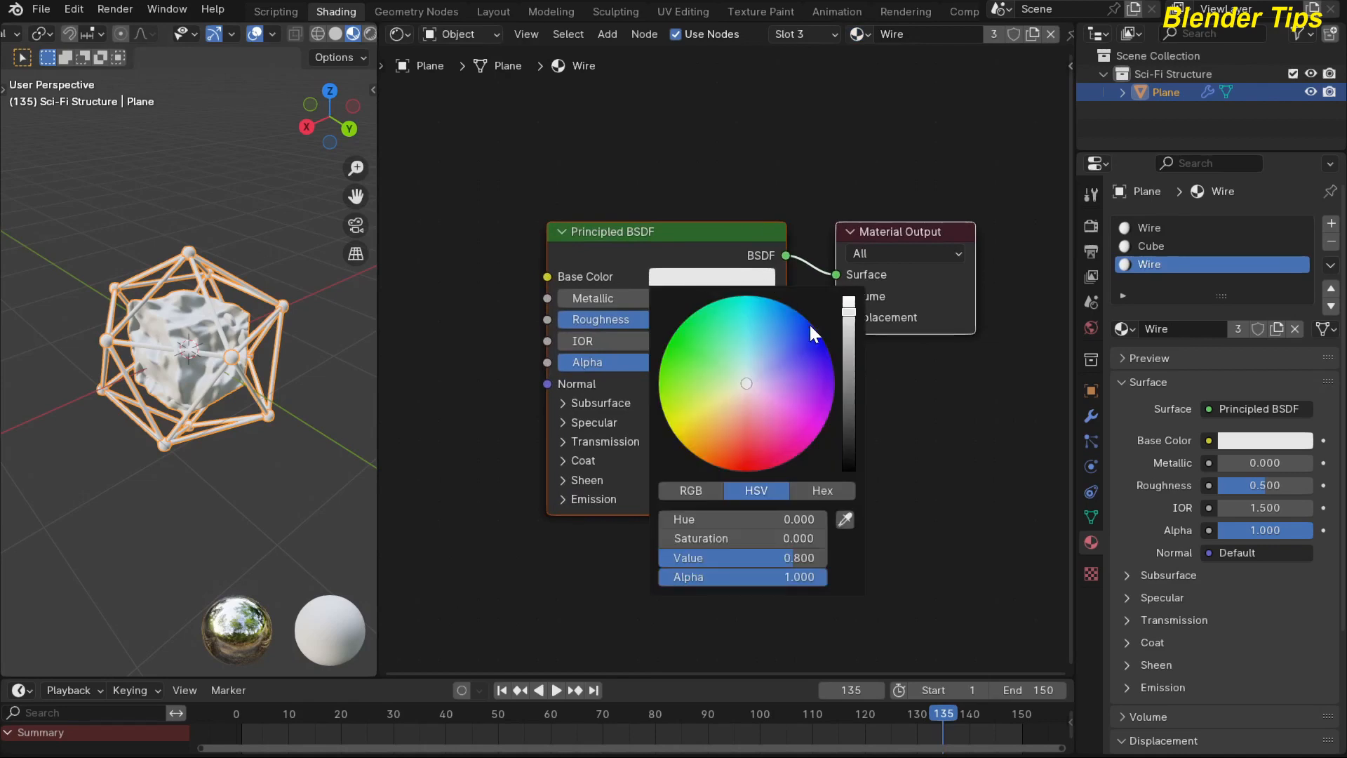
drag(850, 337, 849, 469)
click(213, 237)
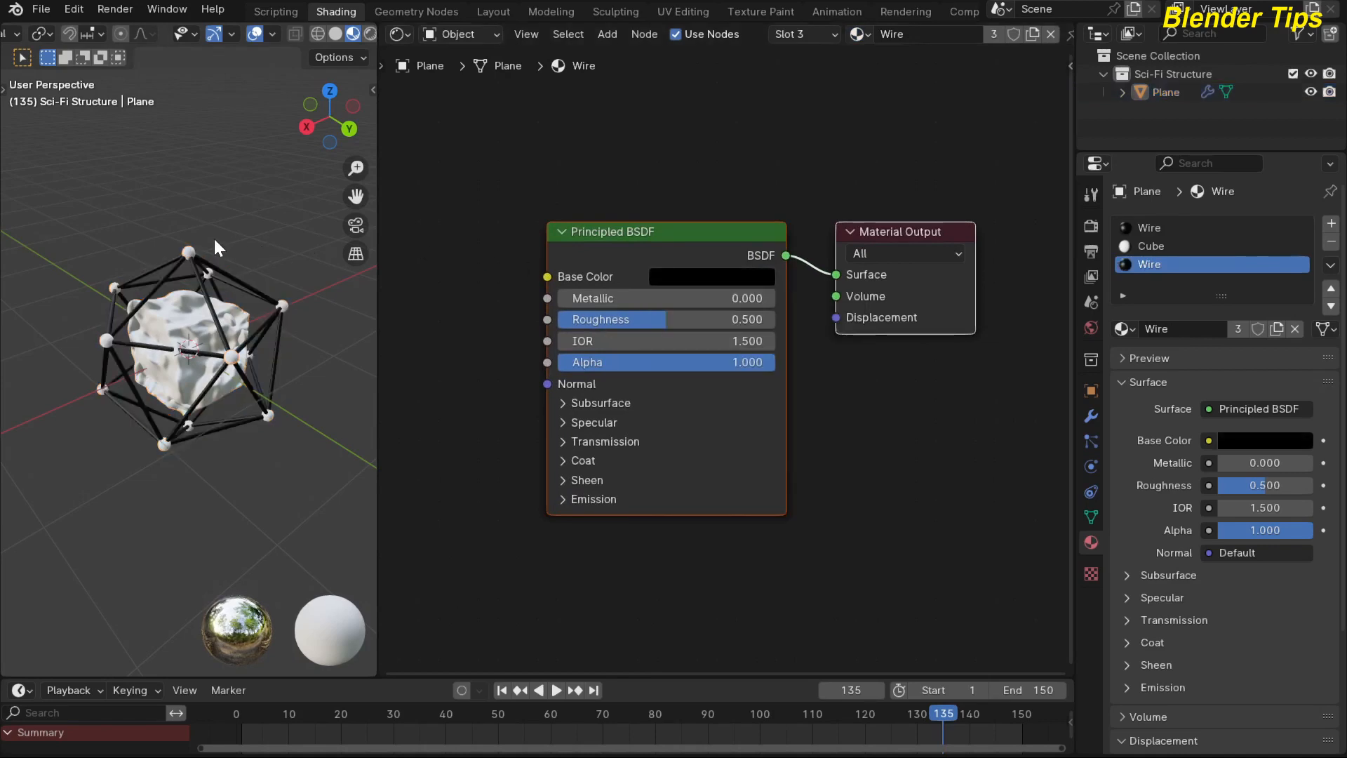
scroll(212, 238, up, 4)
middle_drag(834, 430, 851, 434)
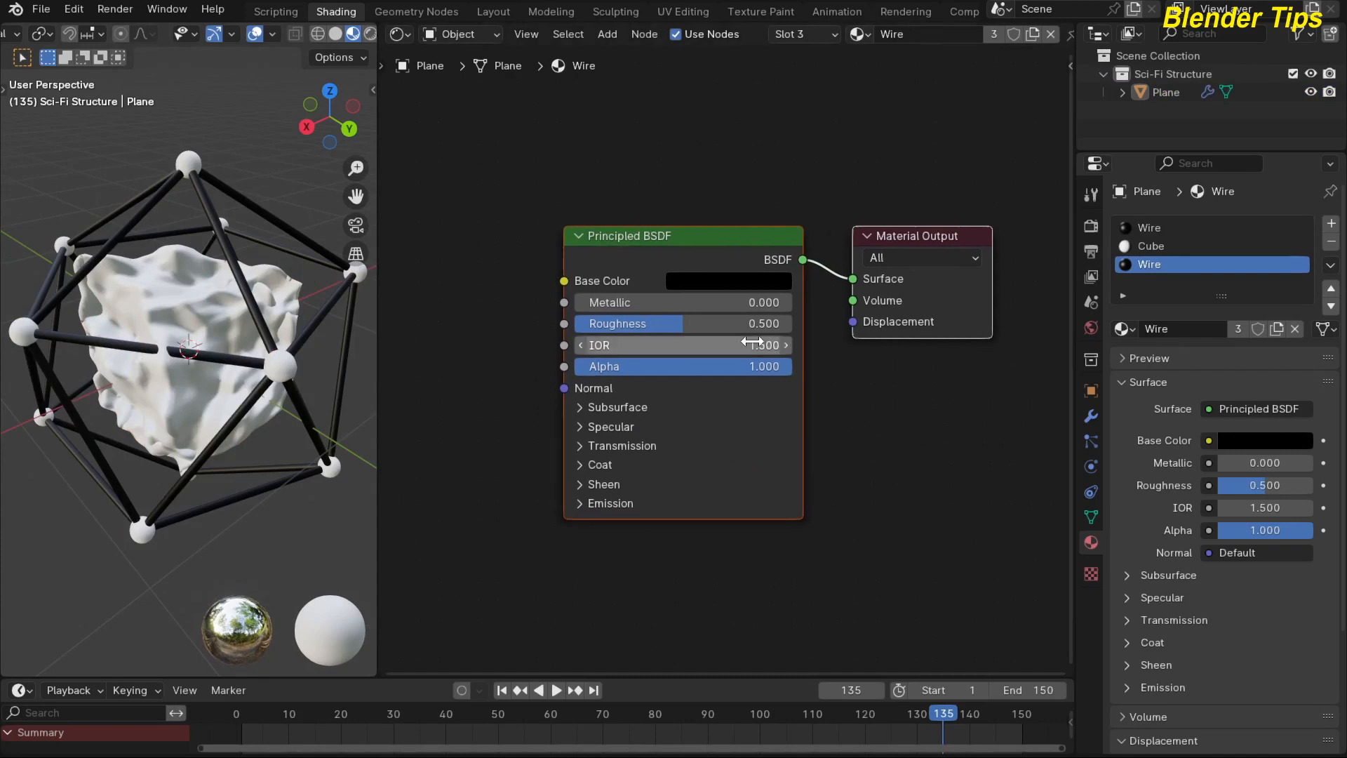
drag(684, 326, 588, 326)
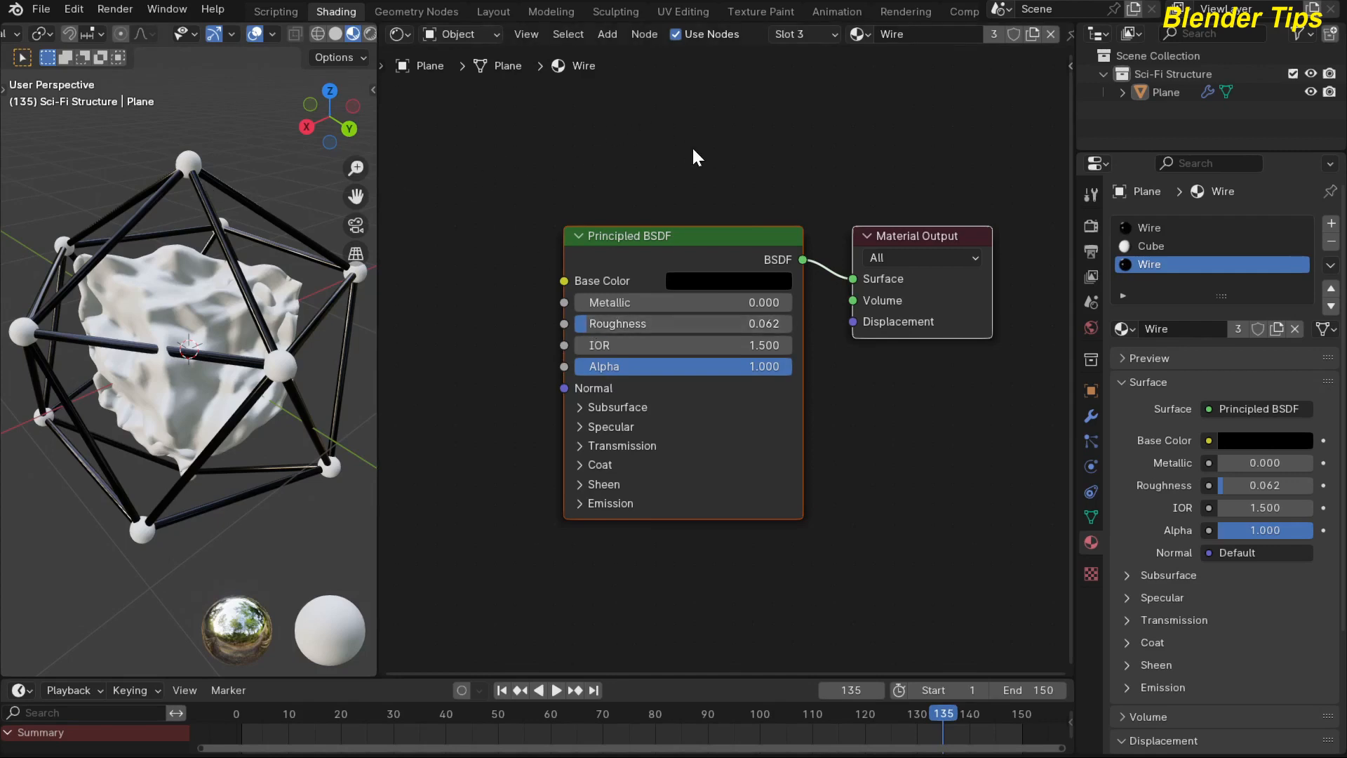
Load the Sphere material into slot 3, make its base color green (hue 0.347, saturation 0.965) and set its roughness to 0.143.
scroll(694, 151, down, 2)
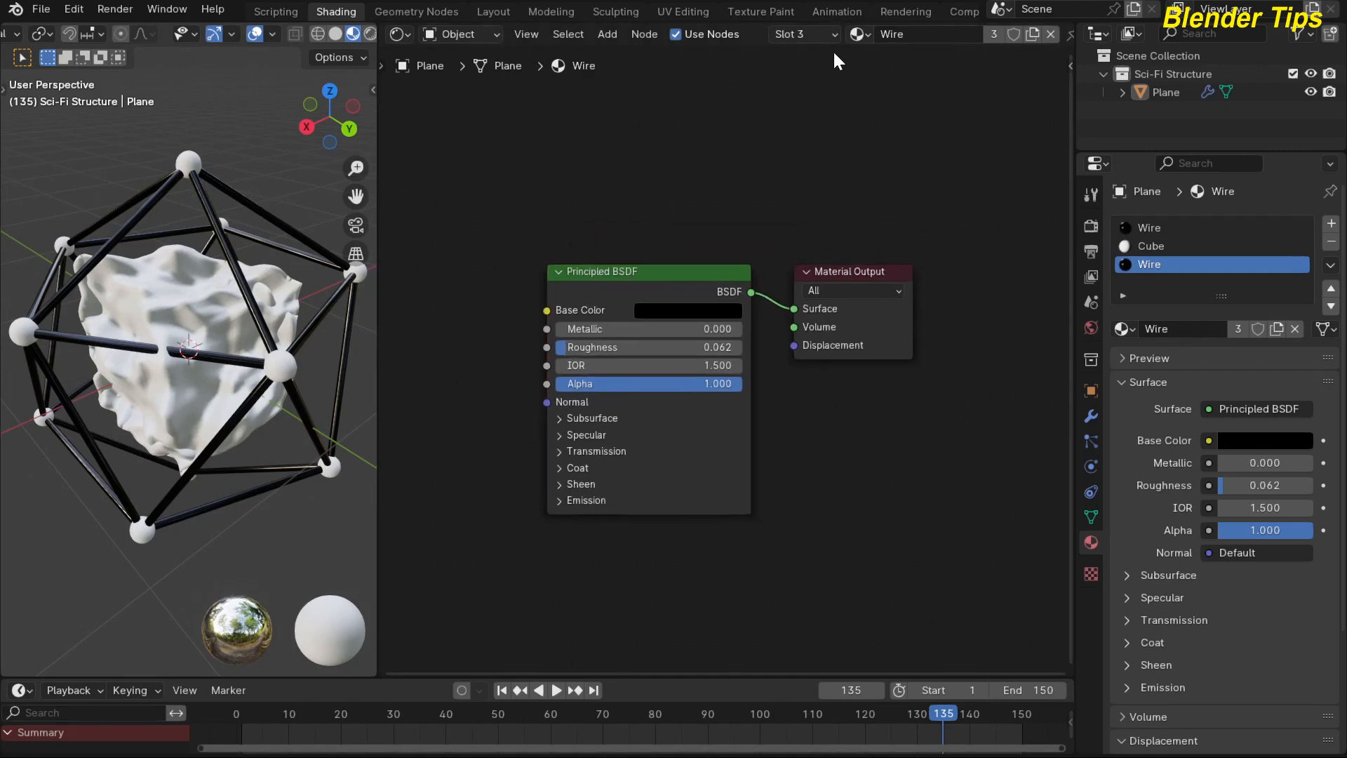
click(860, 34)
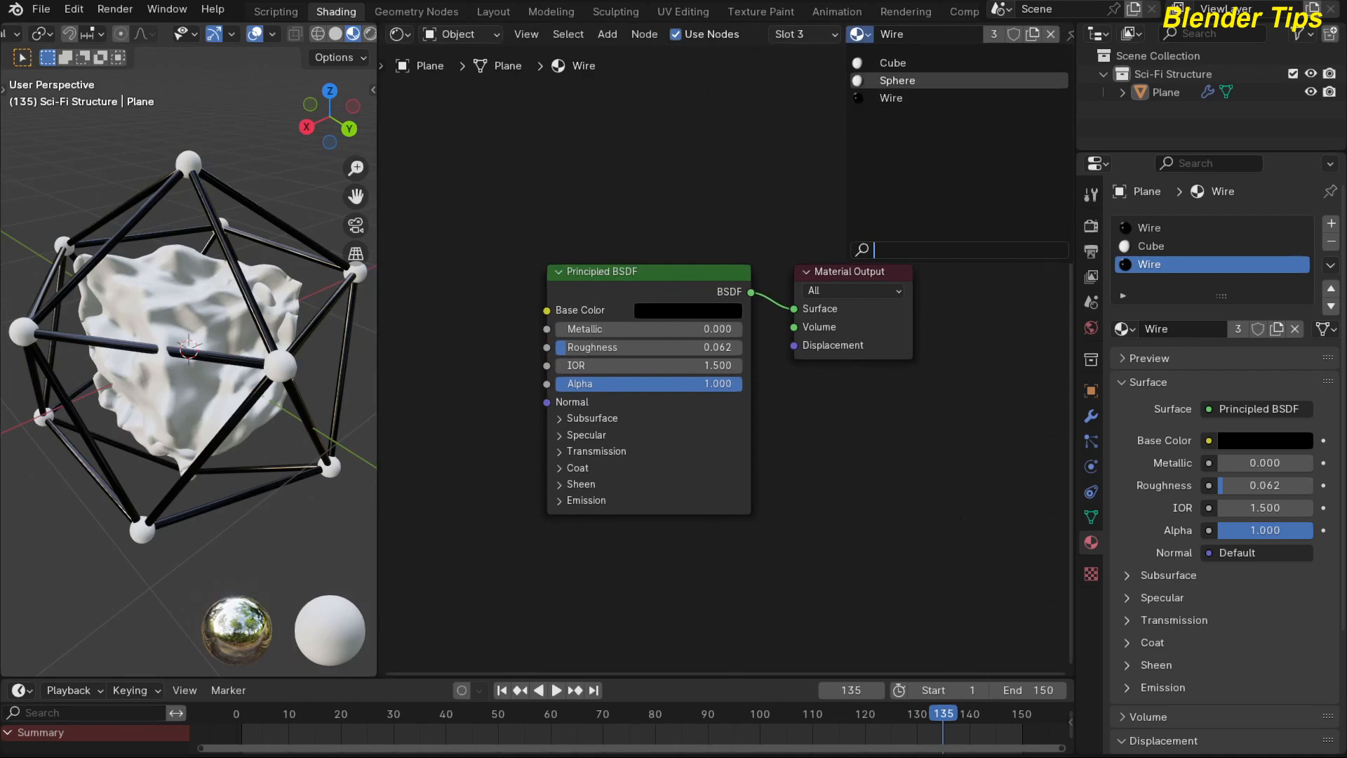
click(897, 80)
scroll(675, 188, up, 2)
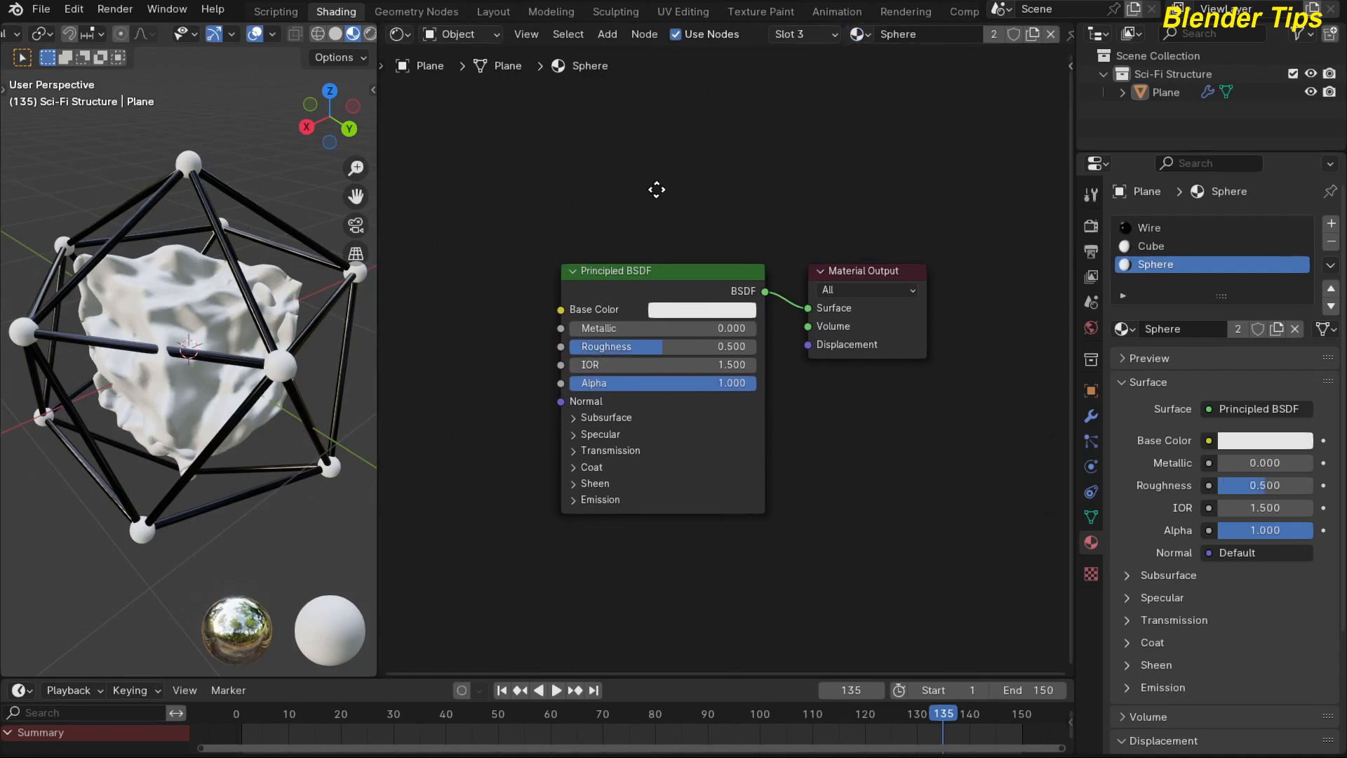
click(699, 292)
drag(752, 398, 701, 351)
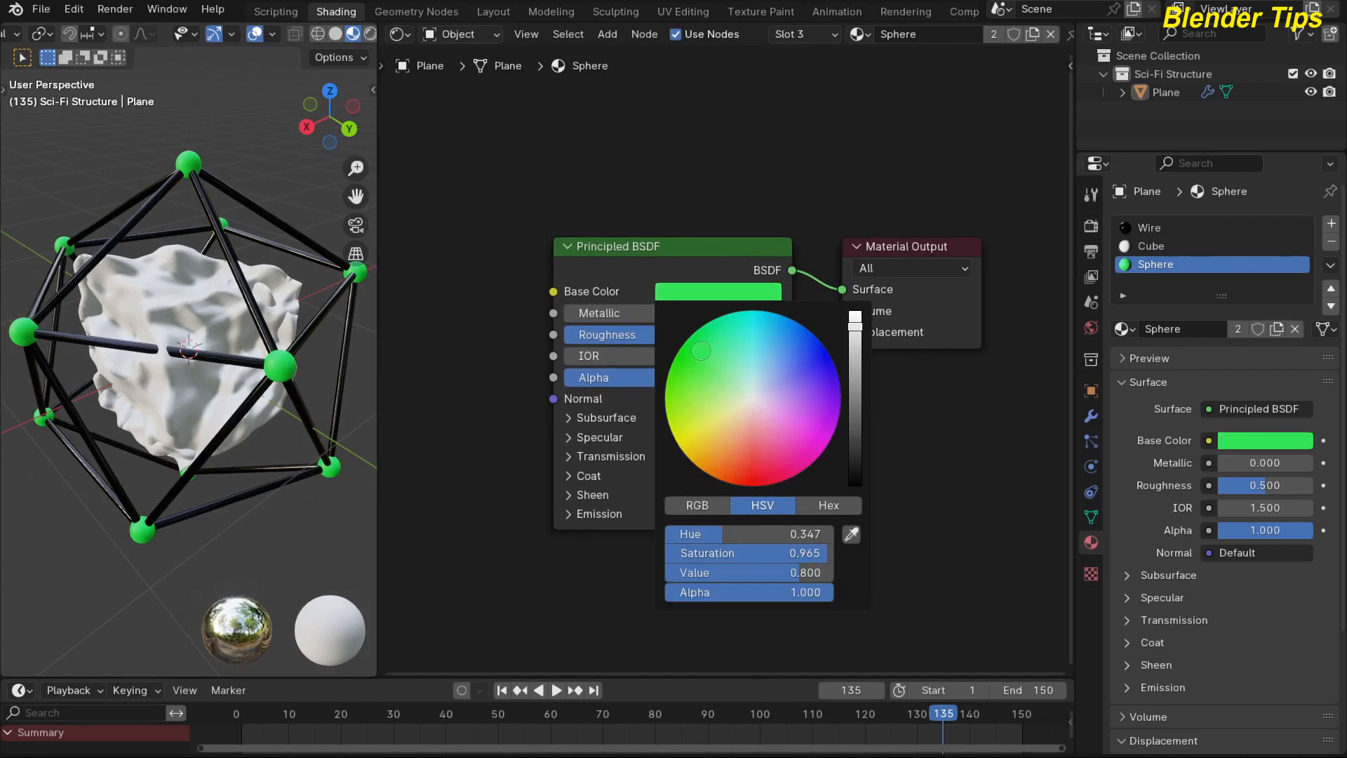
drag(625, 334, 594, 335)
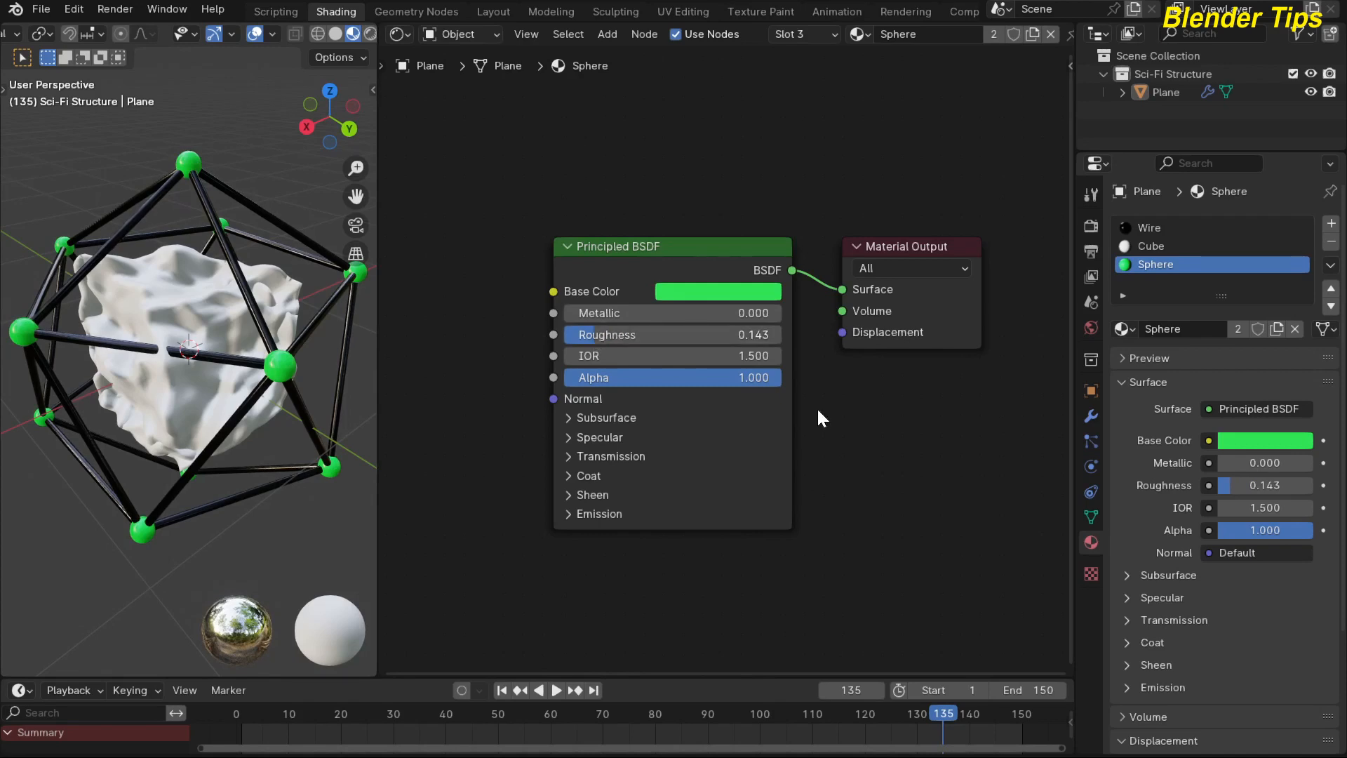
Load the Cube material into slot 3 and set its base color to black.
click(869, 32)
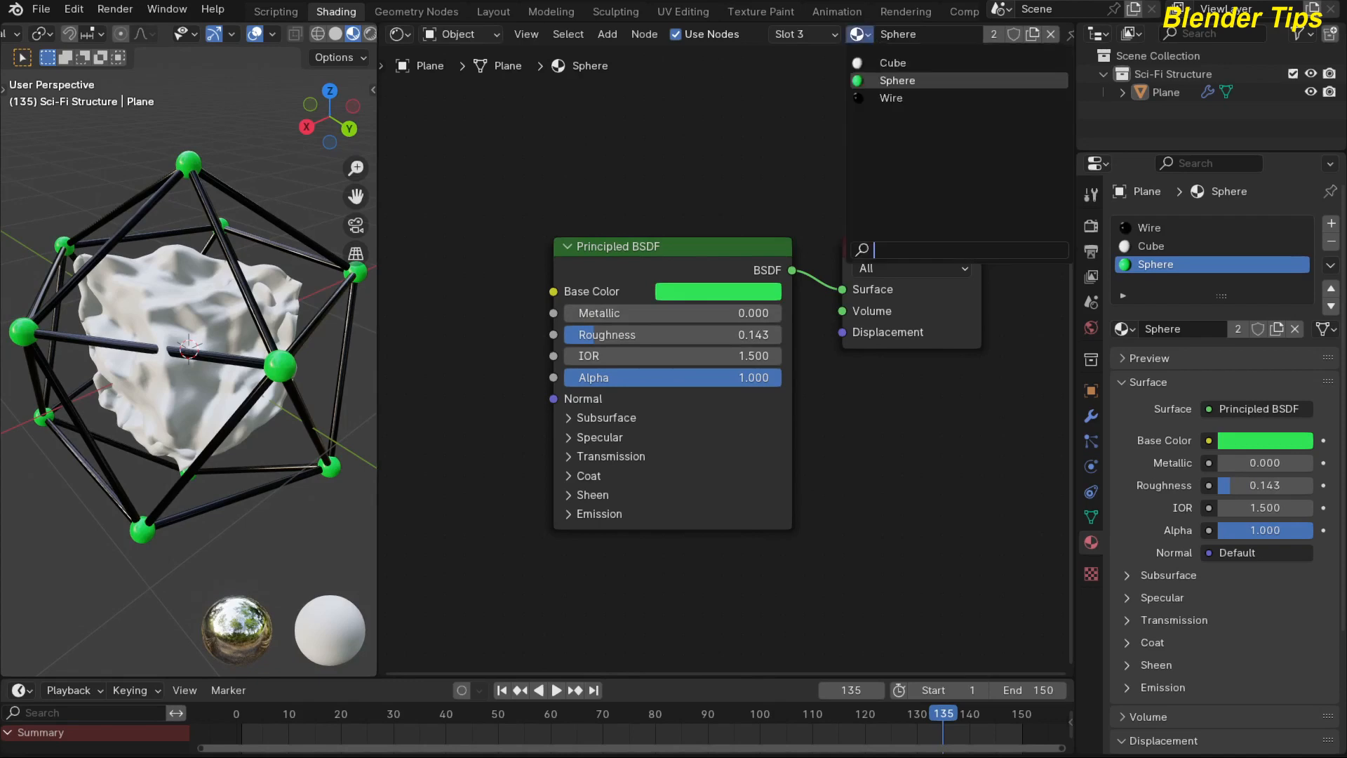
click(881, 63)
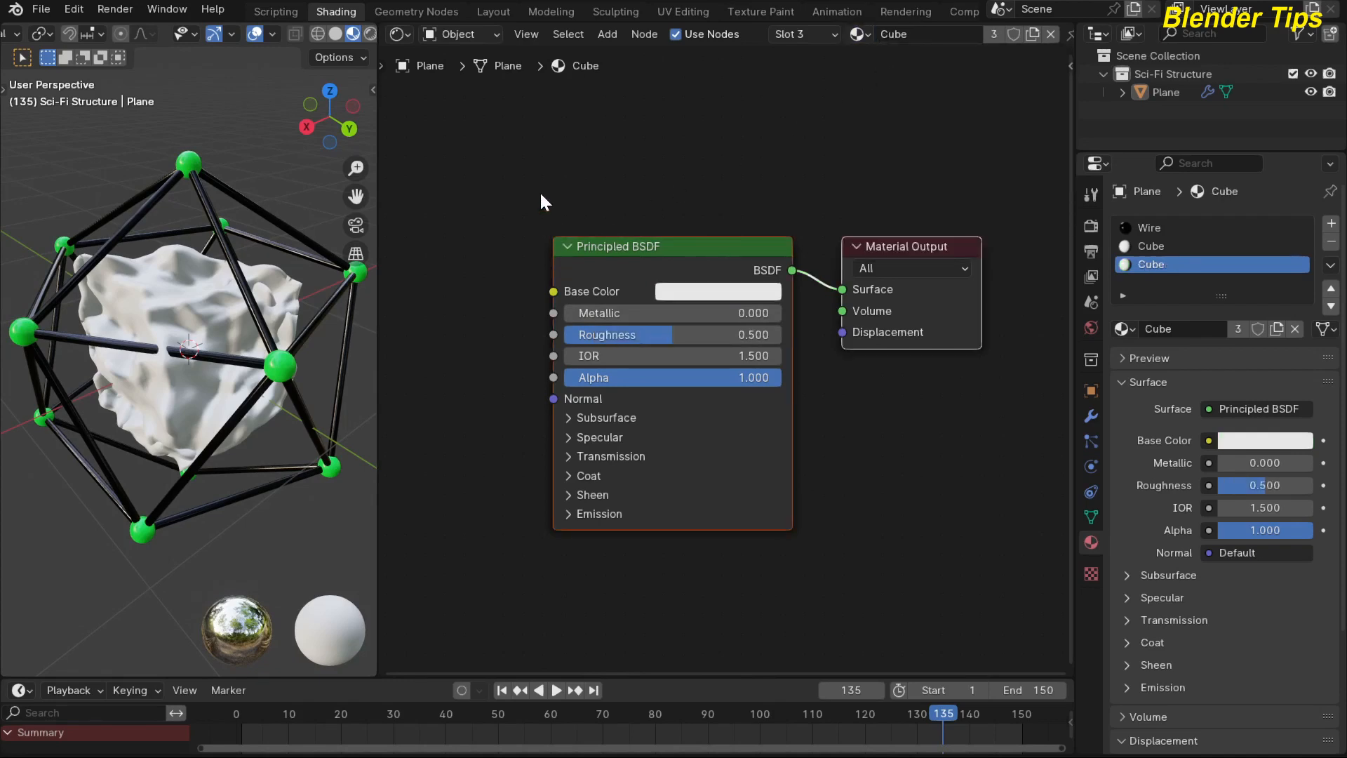
click(701, 292)
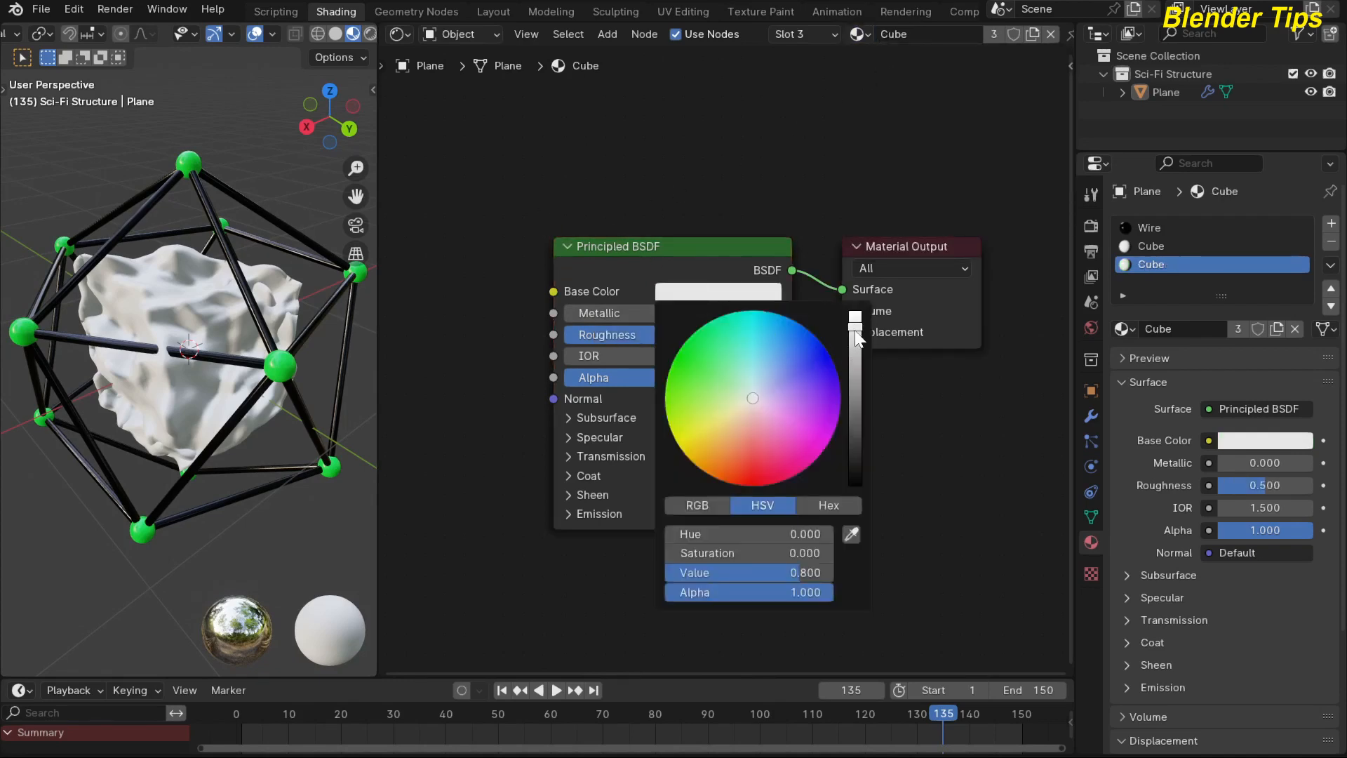
drag(855, 334, 855, 486)
scroll(534, 183, down, 2)
middle_drag(534, 182, 587, 195)
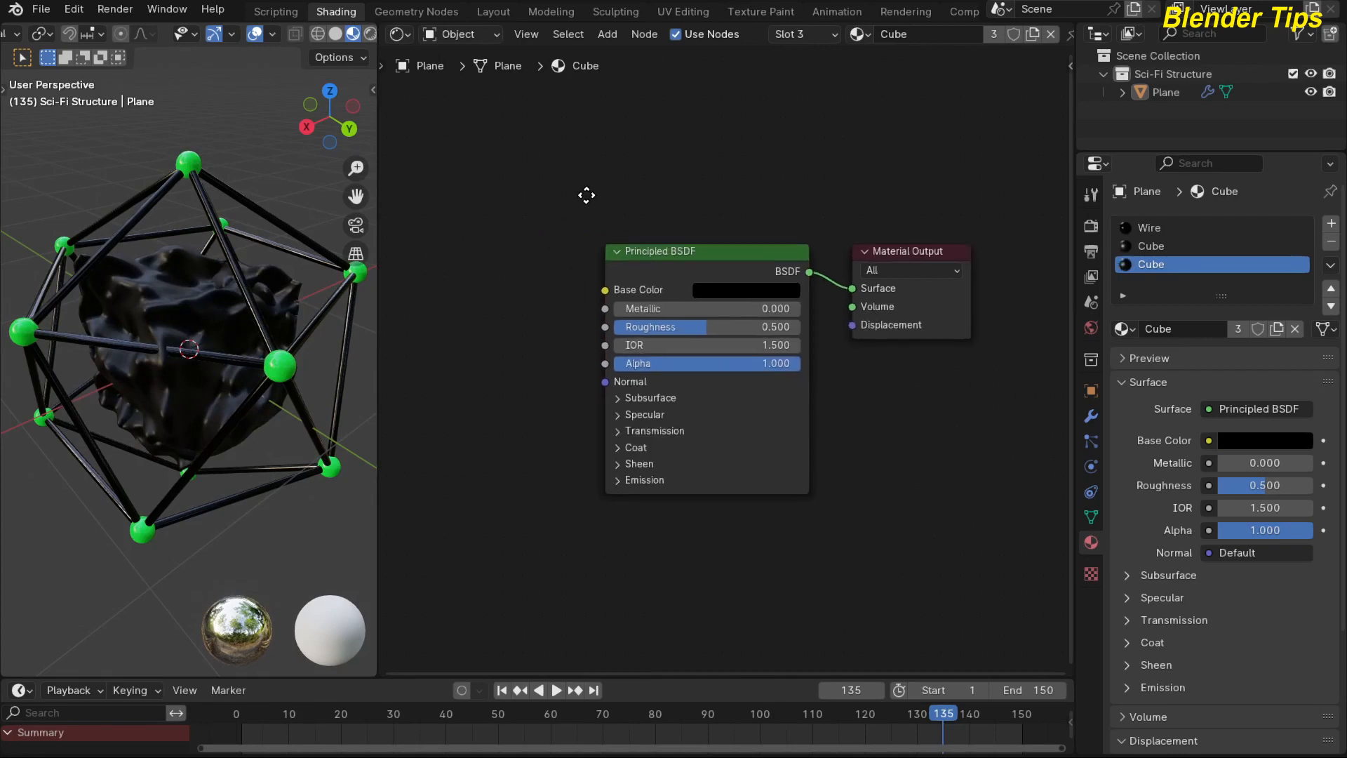
Expand the Emission settings of the Cube material's Principled BSDF and set the roughness to 0.052.
click(671, 430)
scroll(596, 412, down, 1)
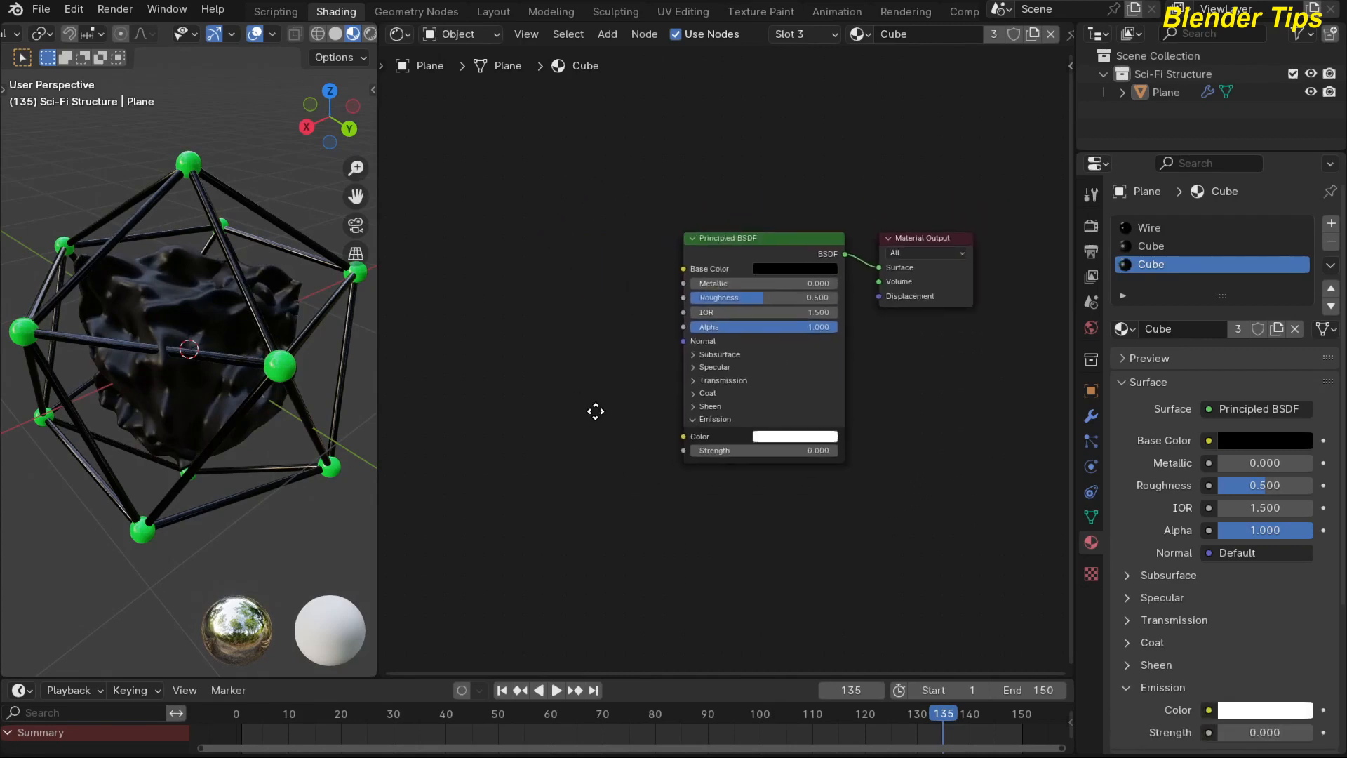
middle_drag(596, 412, 558, 356)
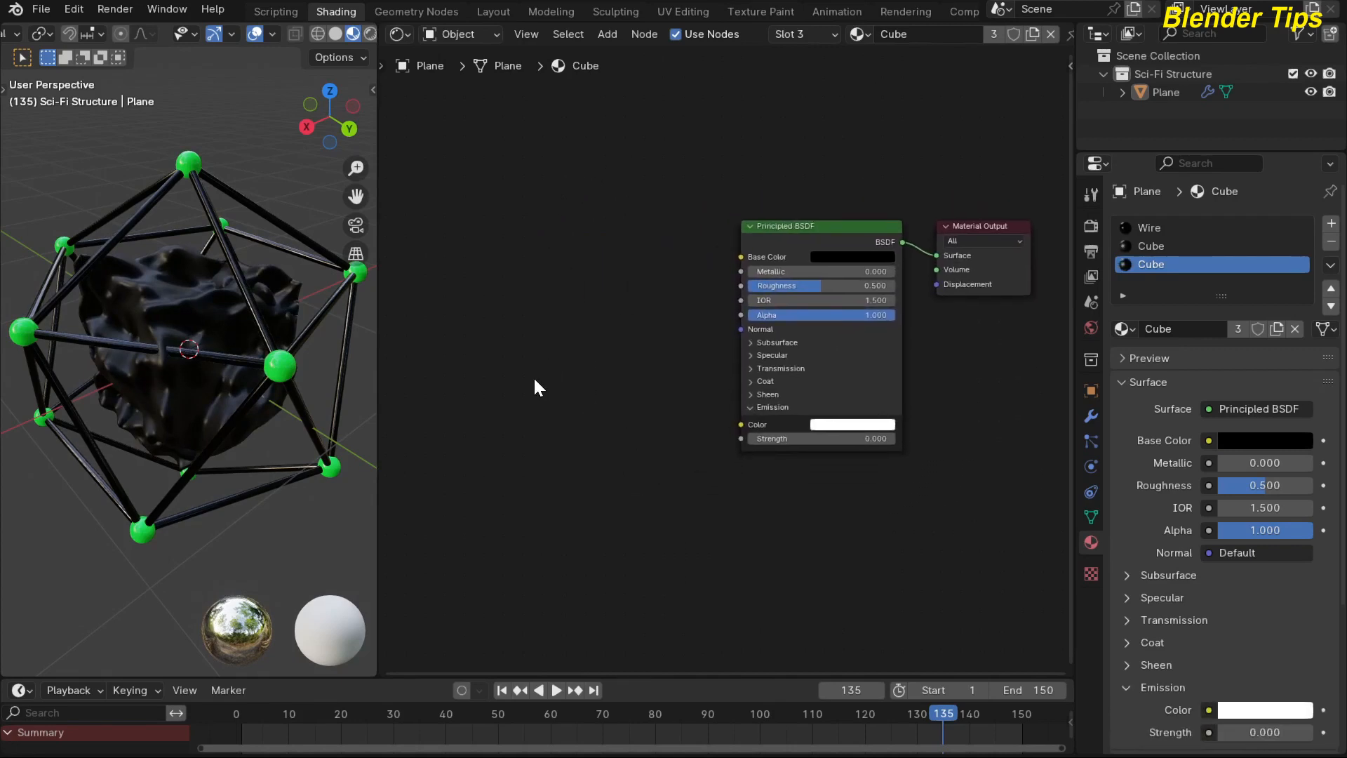
drag(819, 288, 753, 287)
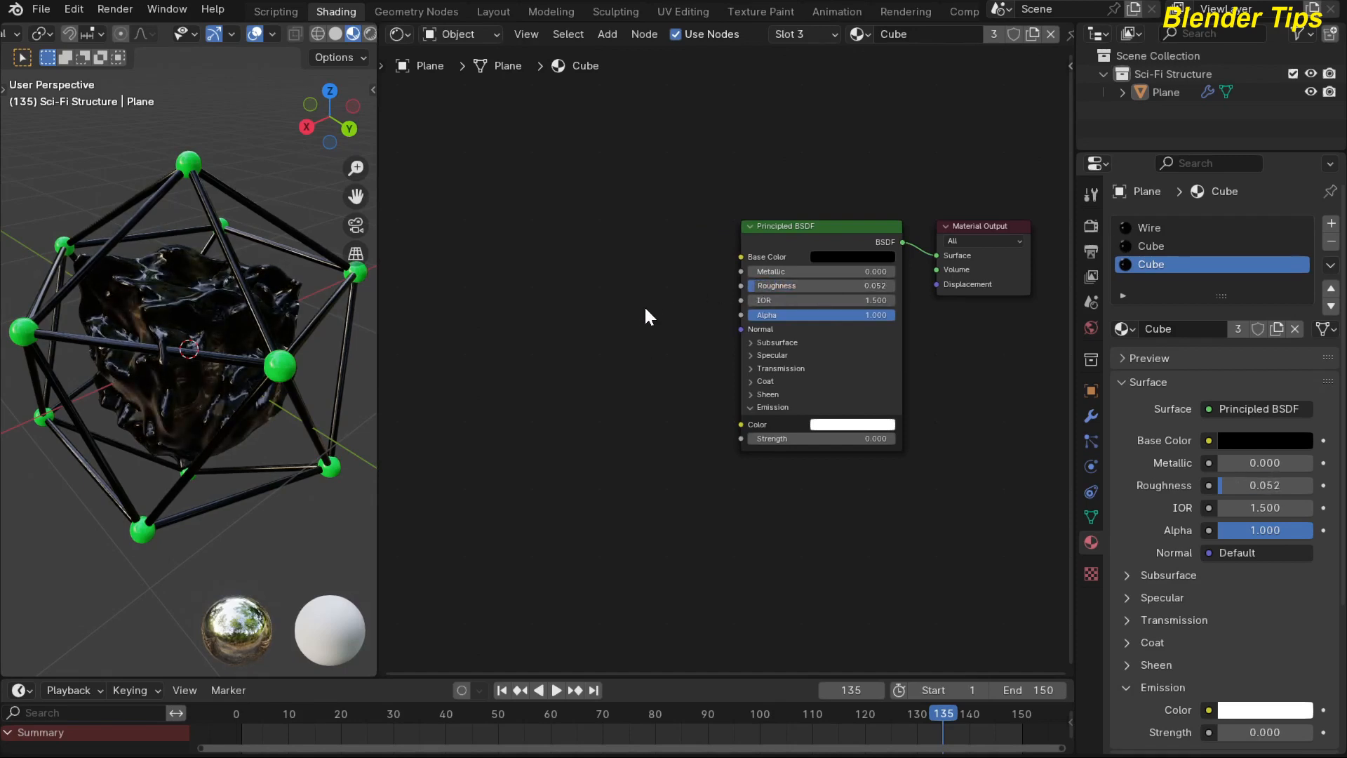
Raise the Specular IOR Level of the Cube material's Principled BSDF to nearly its maximum and collapse the Specular settings.
scroll(642, 306, up, 2)
scroll(644, 310, up, 1)
middle_drag(643, 311, 582, 311)
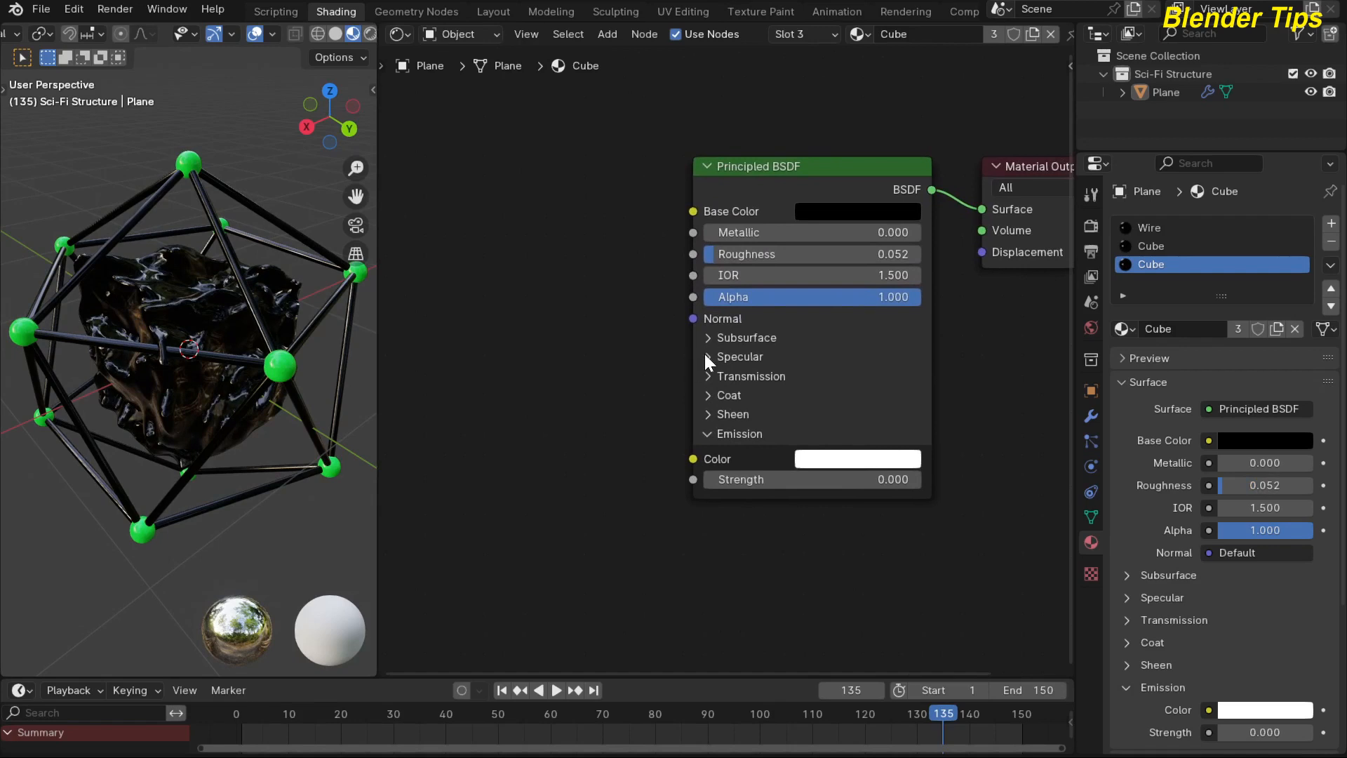
click(707, 356)
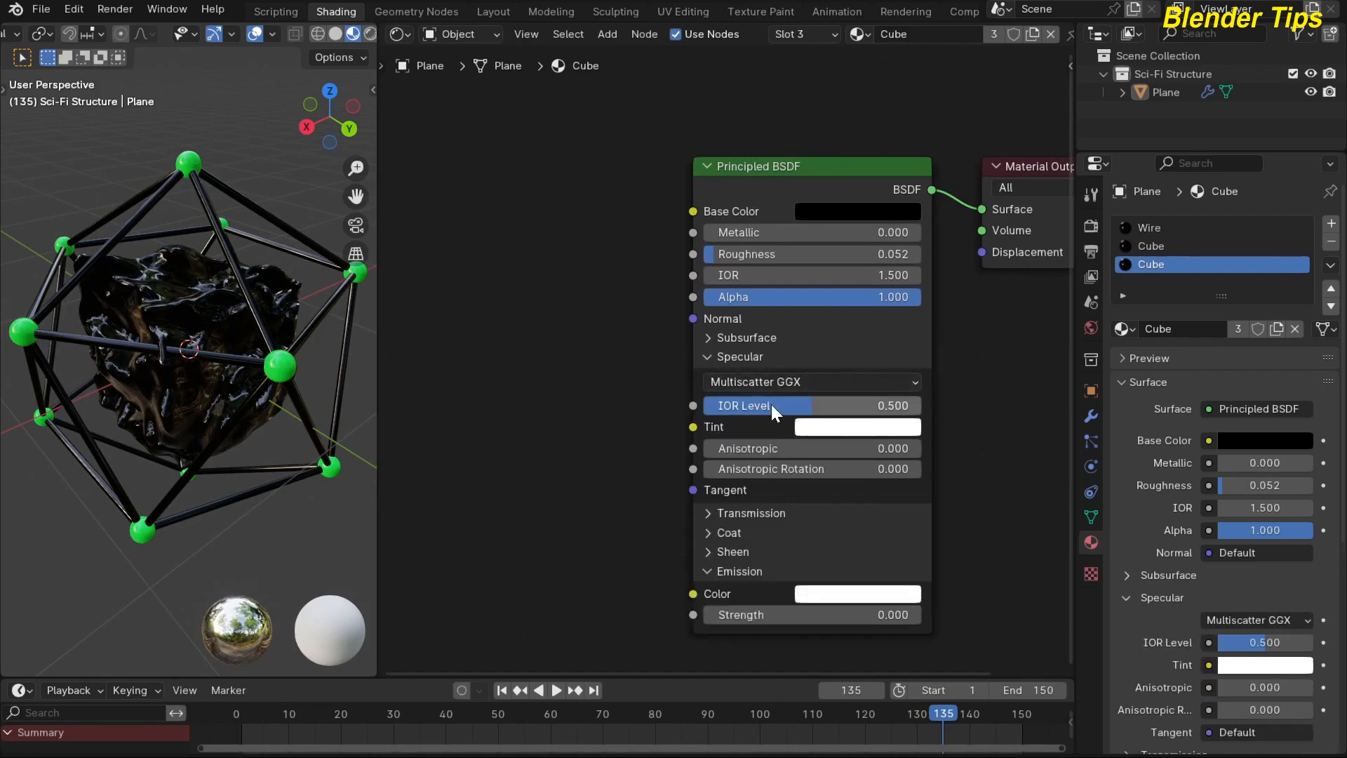
drag(772, 404, 865, 404)
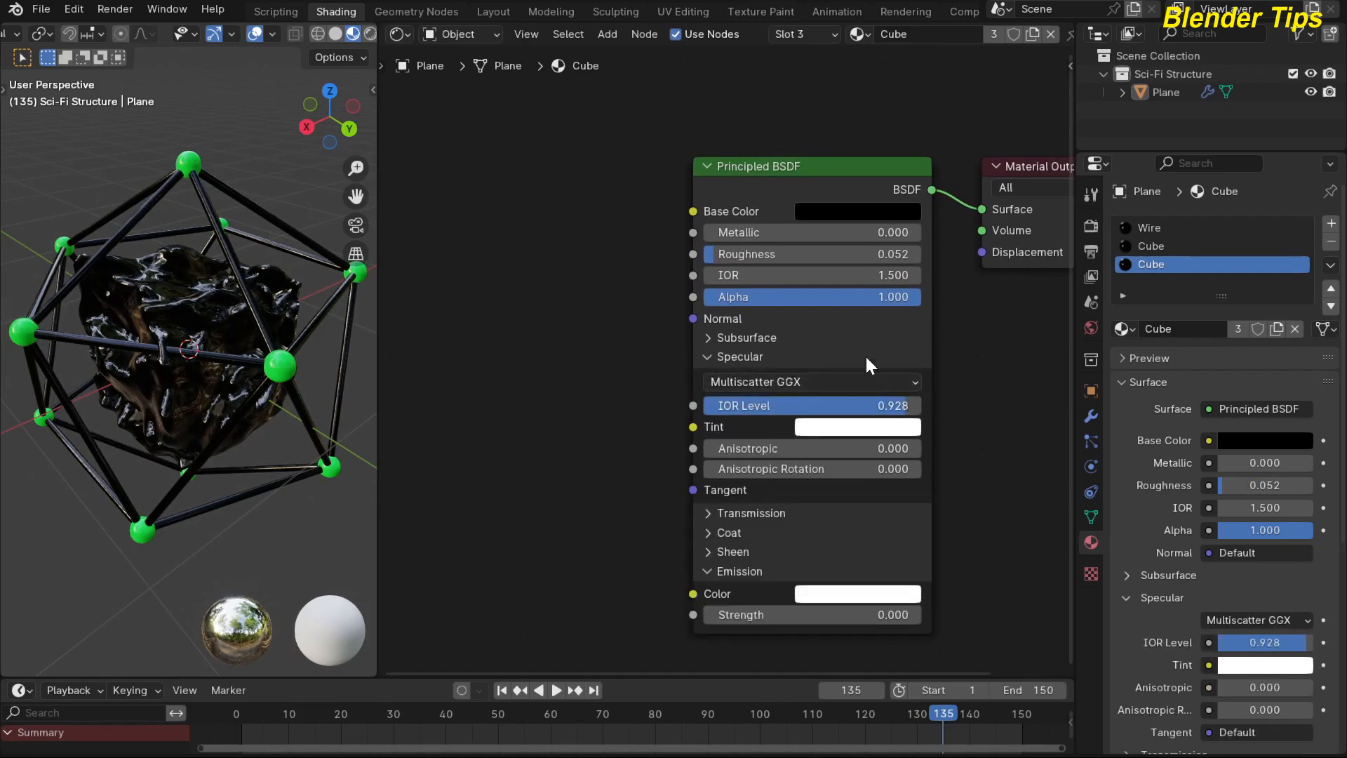
drag(772, 405, 799, 405)
click(700, 351)
click(709, 358)
scroll(596, 360, down, 2)
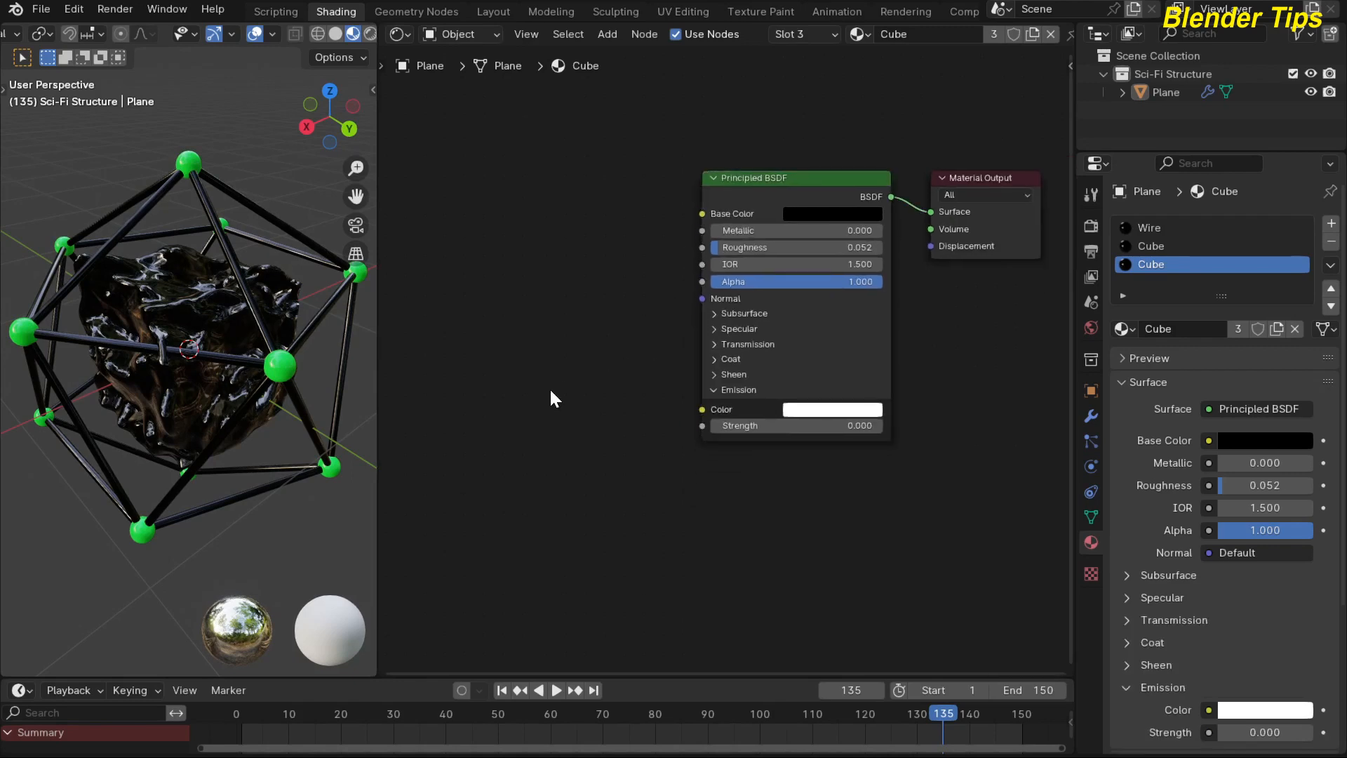
Add a Color Ramp node feeding the Principled BSDF's Emission Color and set the Emission Strength to 0.8.
key(shift+a)
text(col)
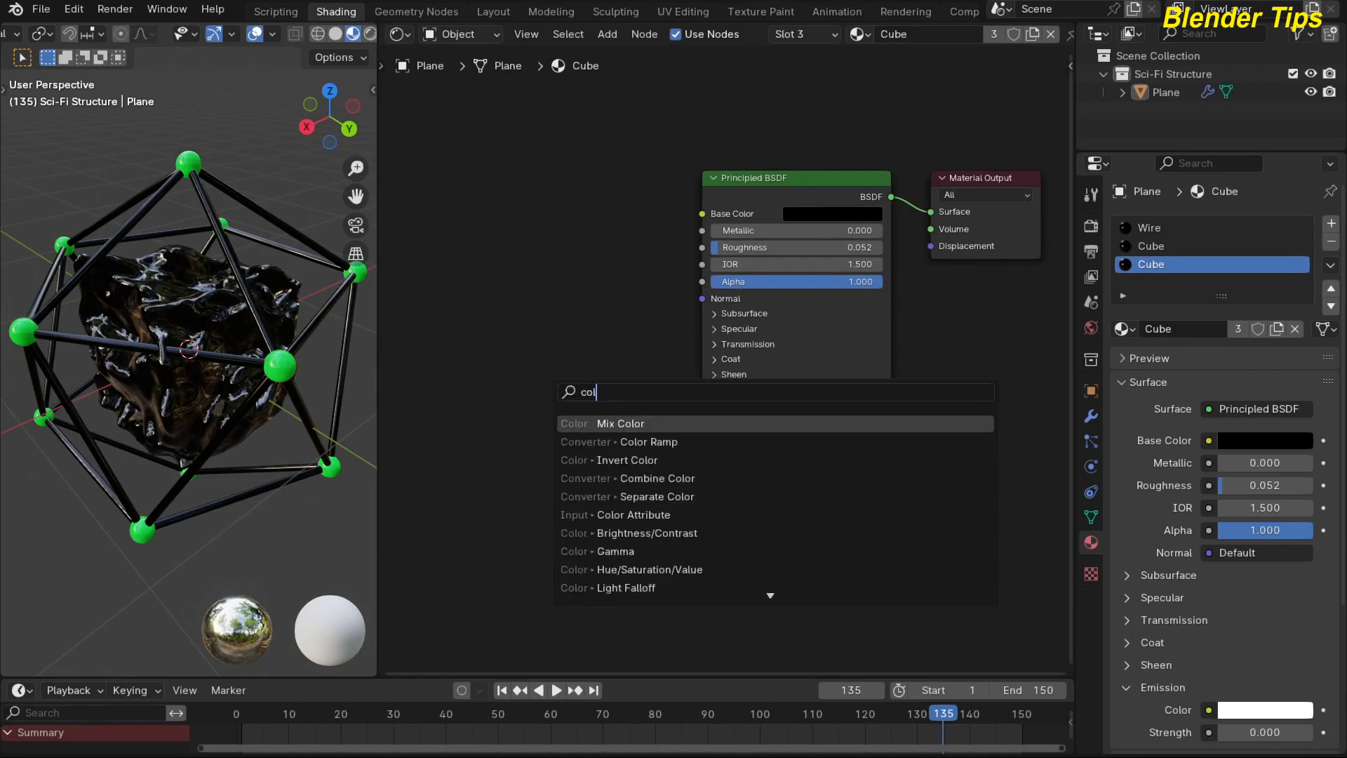
key(Down)
key(Return)
click(435, 393)
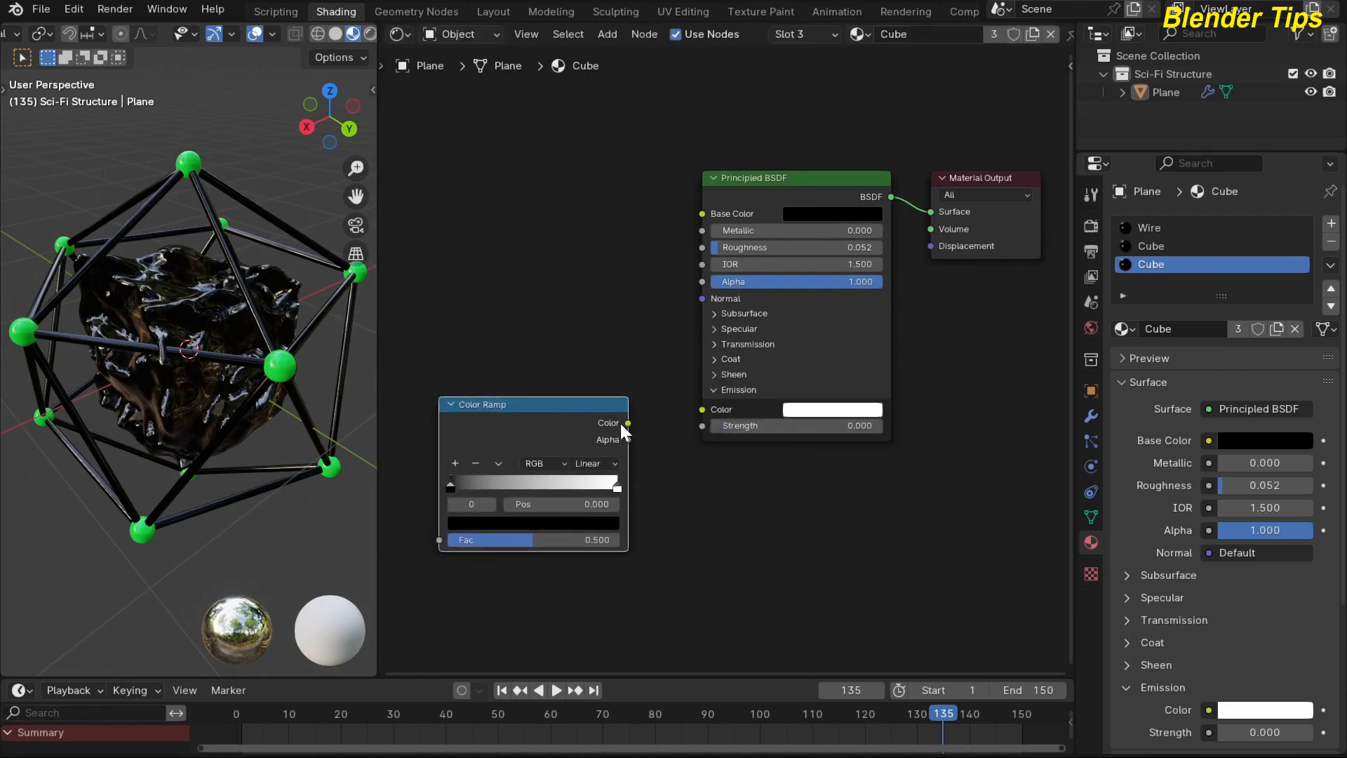
drag(698, 416, 699, 414)
scroll(580, 313, down, 1)
middle_drag(623, 315, 791, 282)
drag(912, 390, 975, 390)
middle_drag(537, 363, 551, 387)
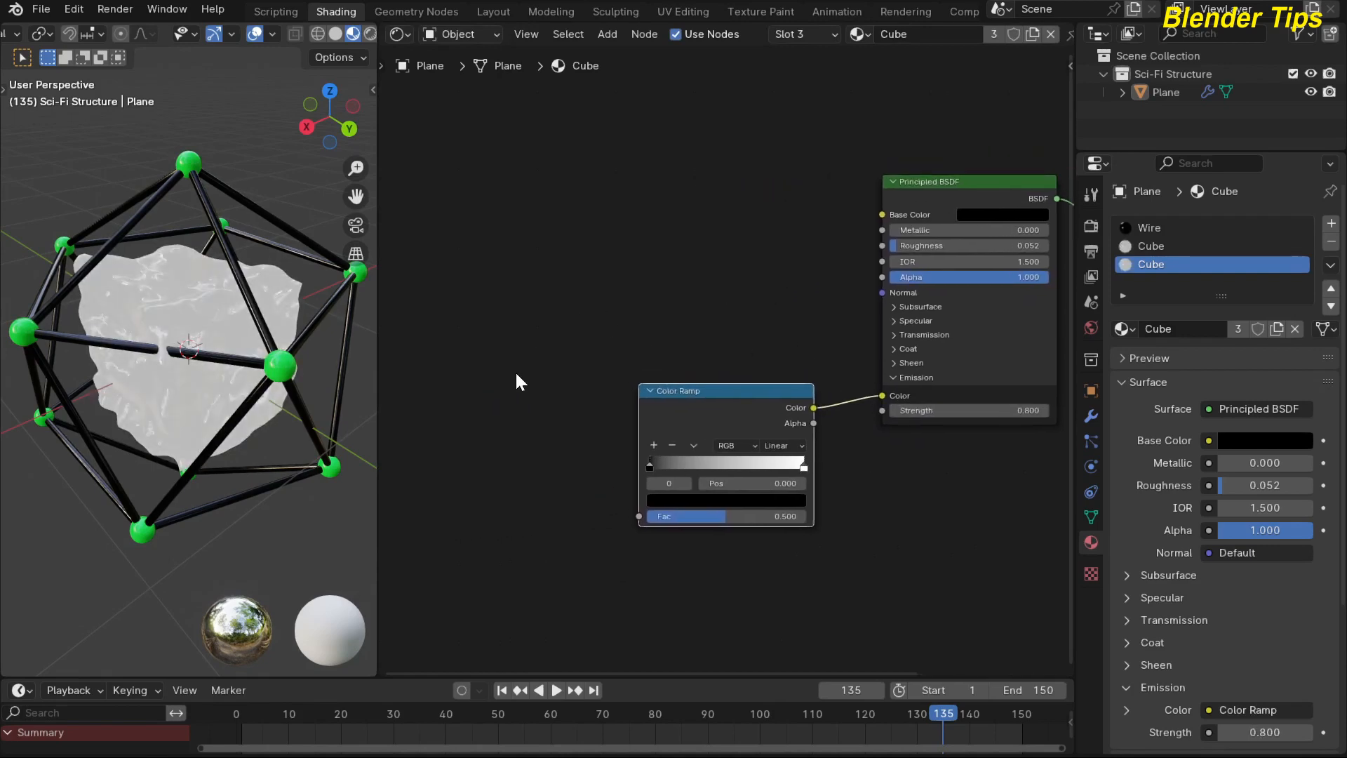
Add a Layer Weight node and connect its Facing output to the Color Ramp's Fac input.
click(513, 370)
key(shift+a)
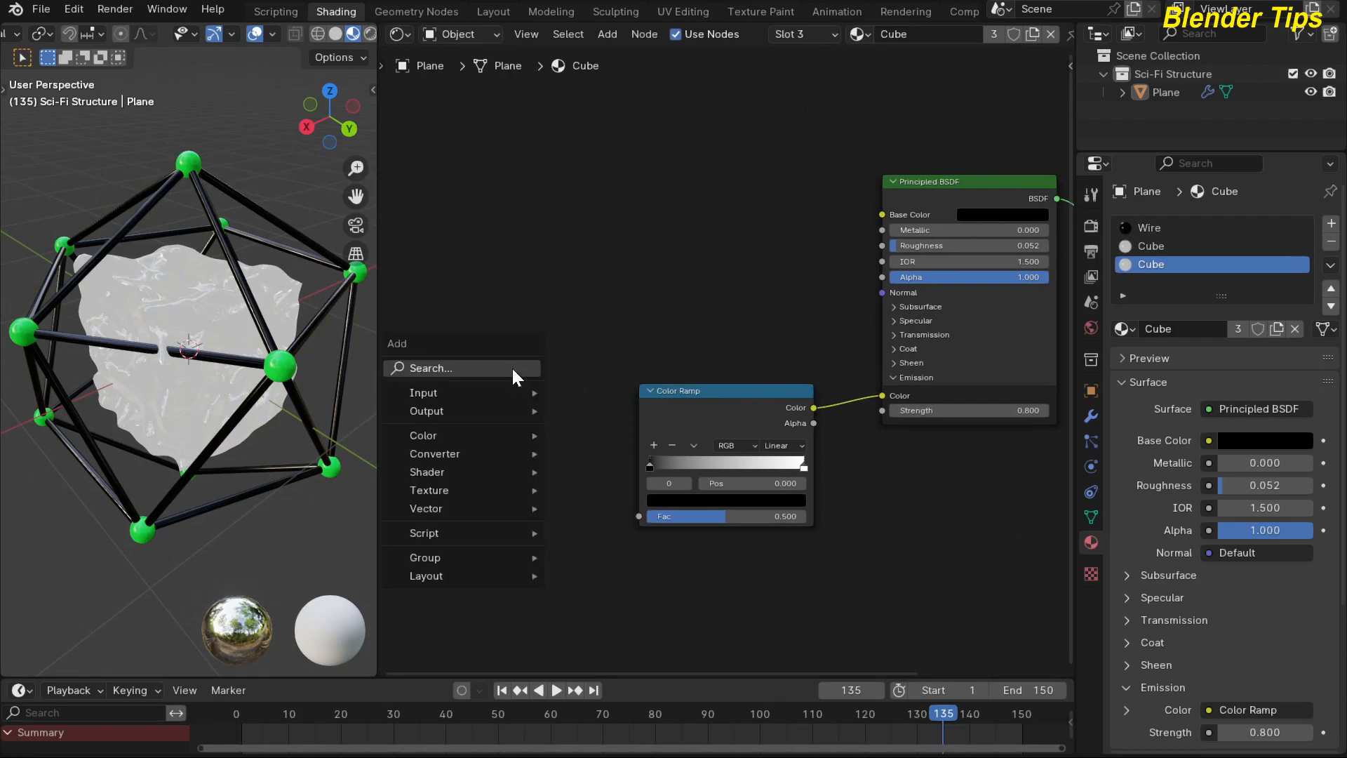
text(lay)
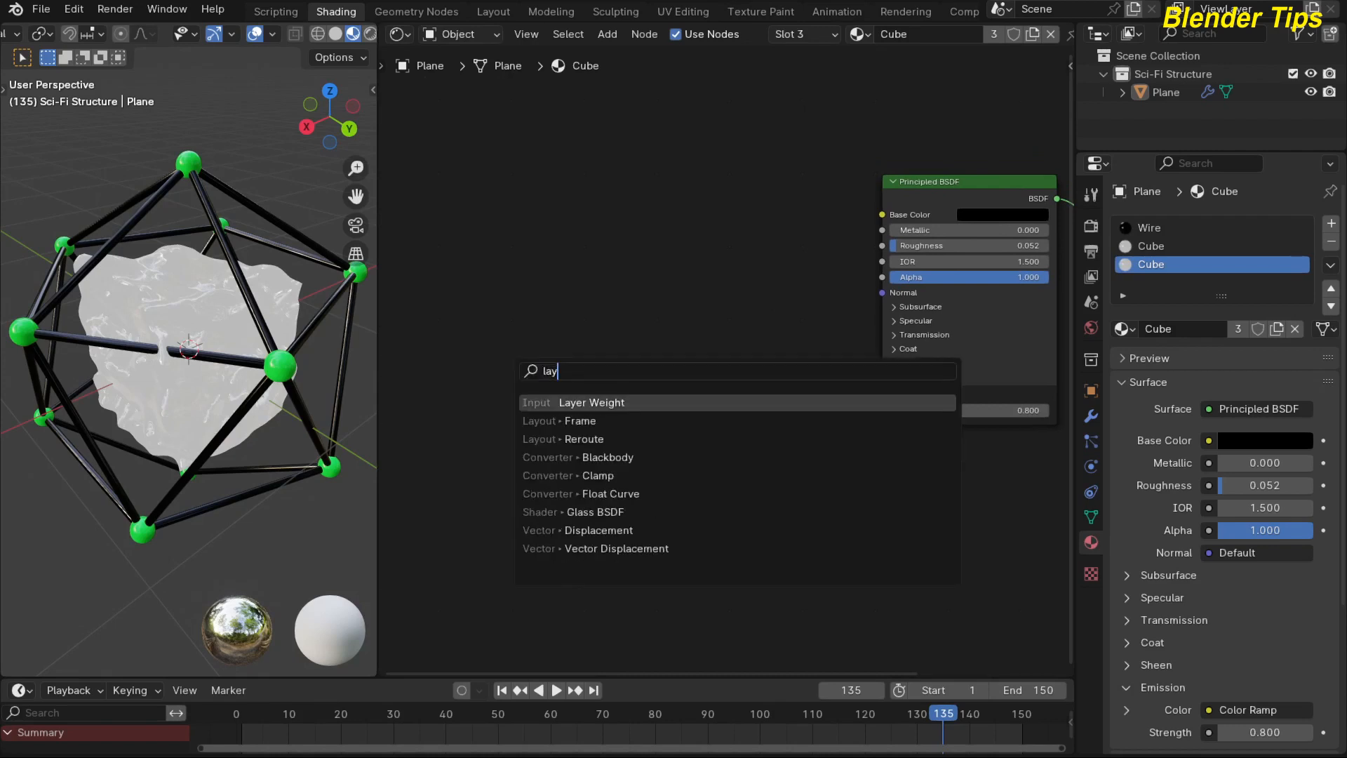
key(Return)
click(439, 416)
scroll(424, 428, up, 1)
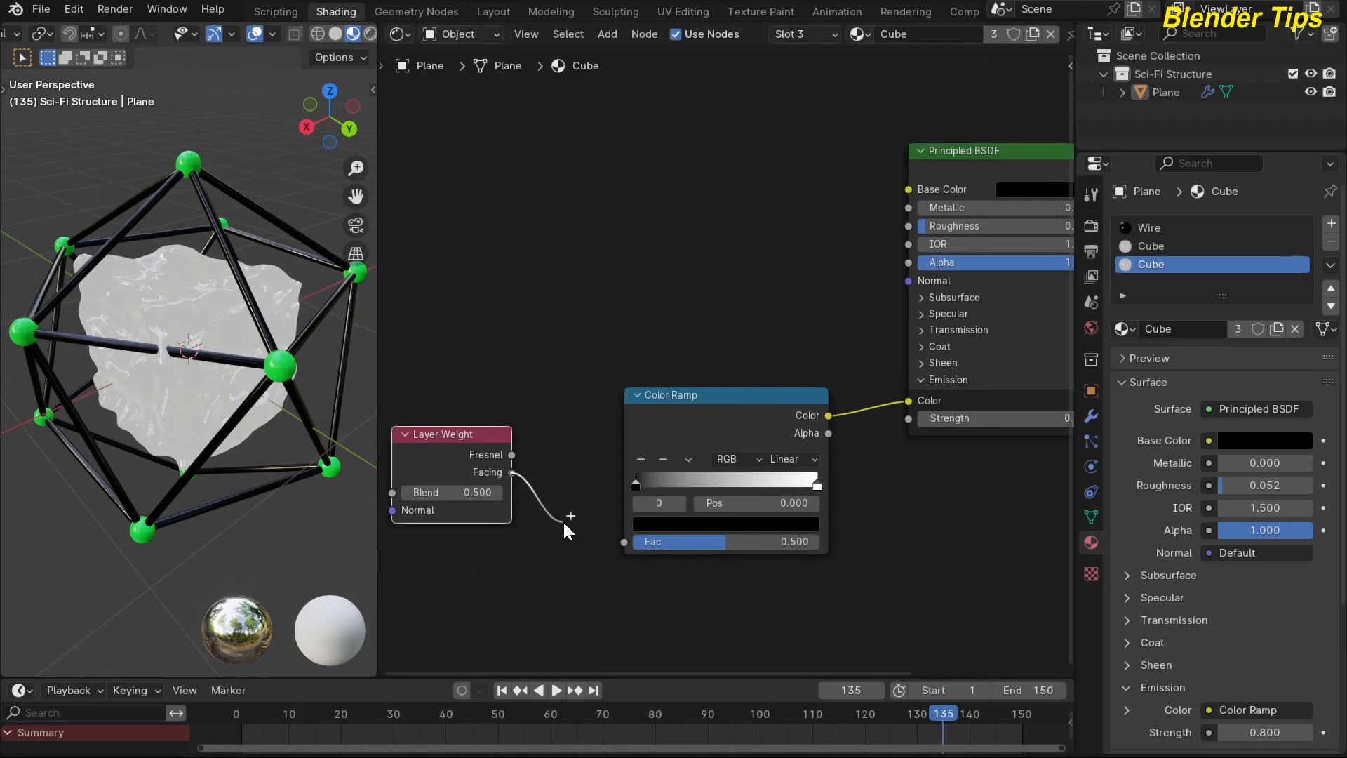
drag(562, 520, 621, 541)
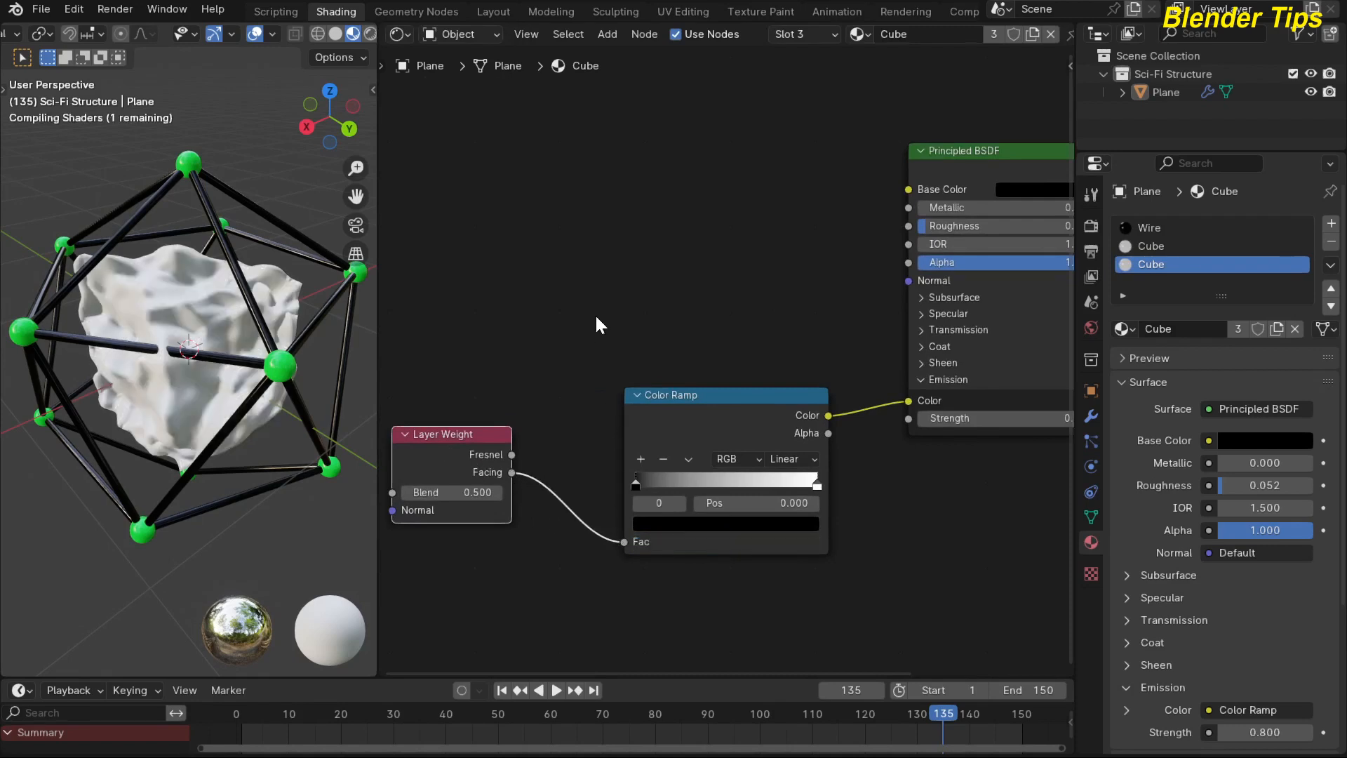
Move the Color Ramp's black stop to position 0.512.
middle_drag(596, 317, 559, 242)
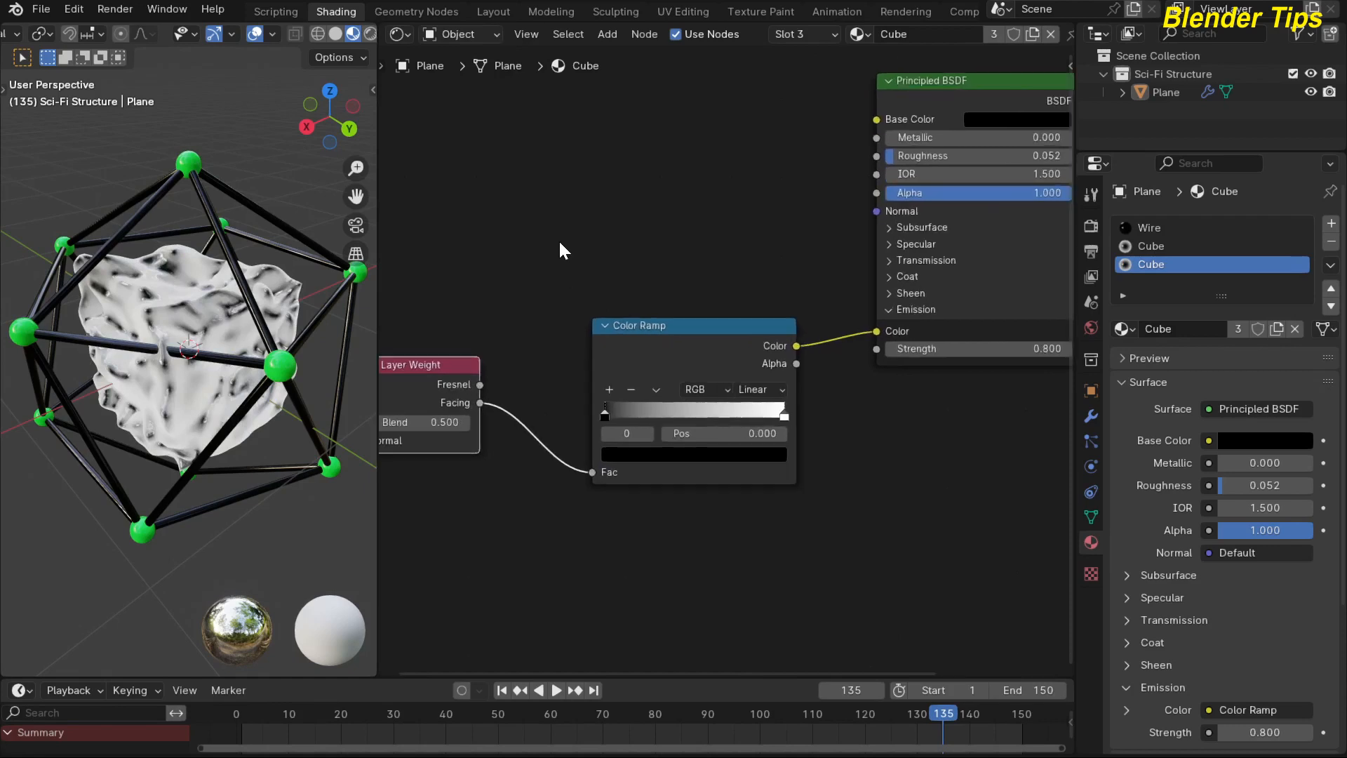
drag(604, 412, 700, 414)
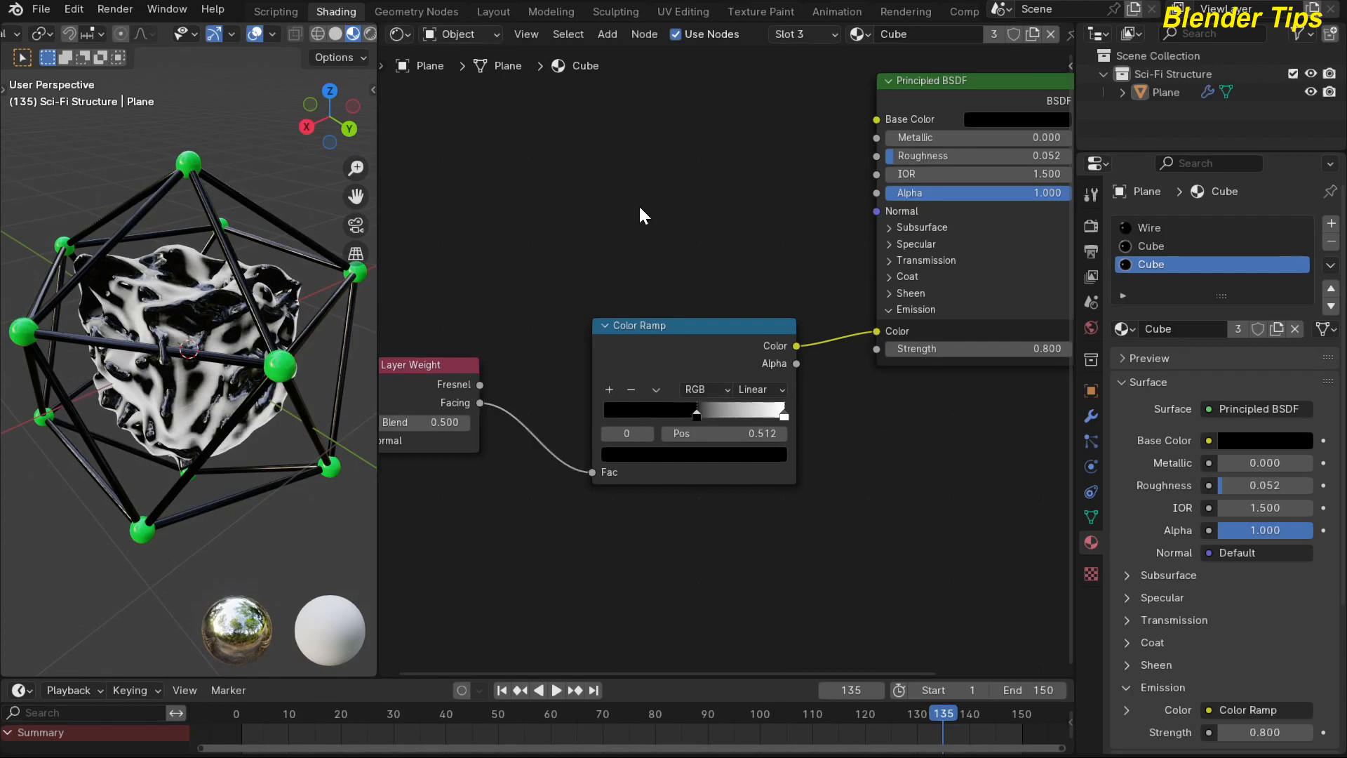
Try a green with hue 0.369 and saturation 0.985 on the Color Ramp's black stop, and undo it.
scroll(526, 484, up, 6)
middle_drag(503, 361, 534, 240)
scroll(536, 242, up, 2)
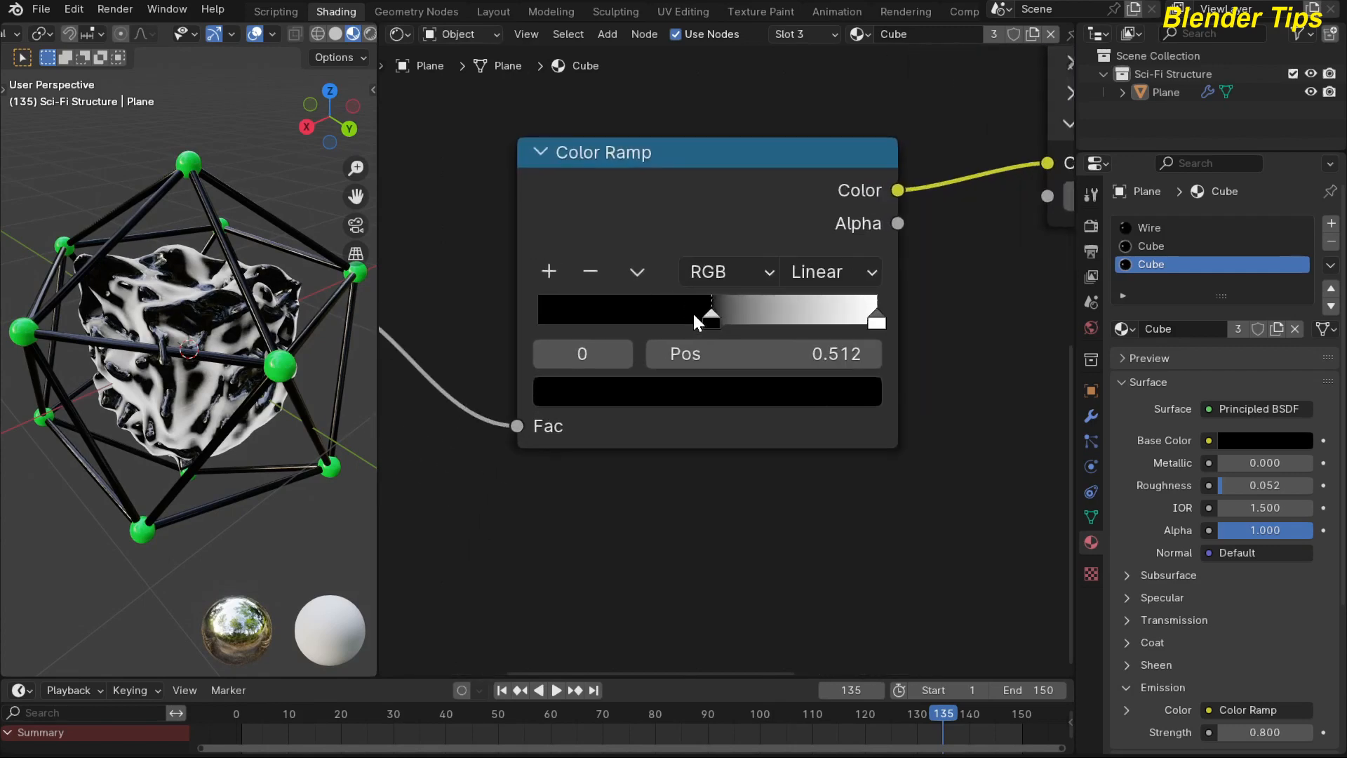
click(713, 395)
drag(852, 300, 853, 115)
mouse_move(691, 128)
mouse_down()
mouse_move(607, 55)
mouse_move(619, 56)
mouse_up()
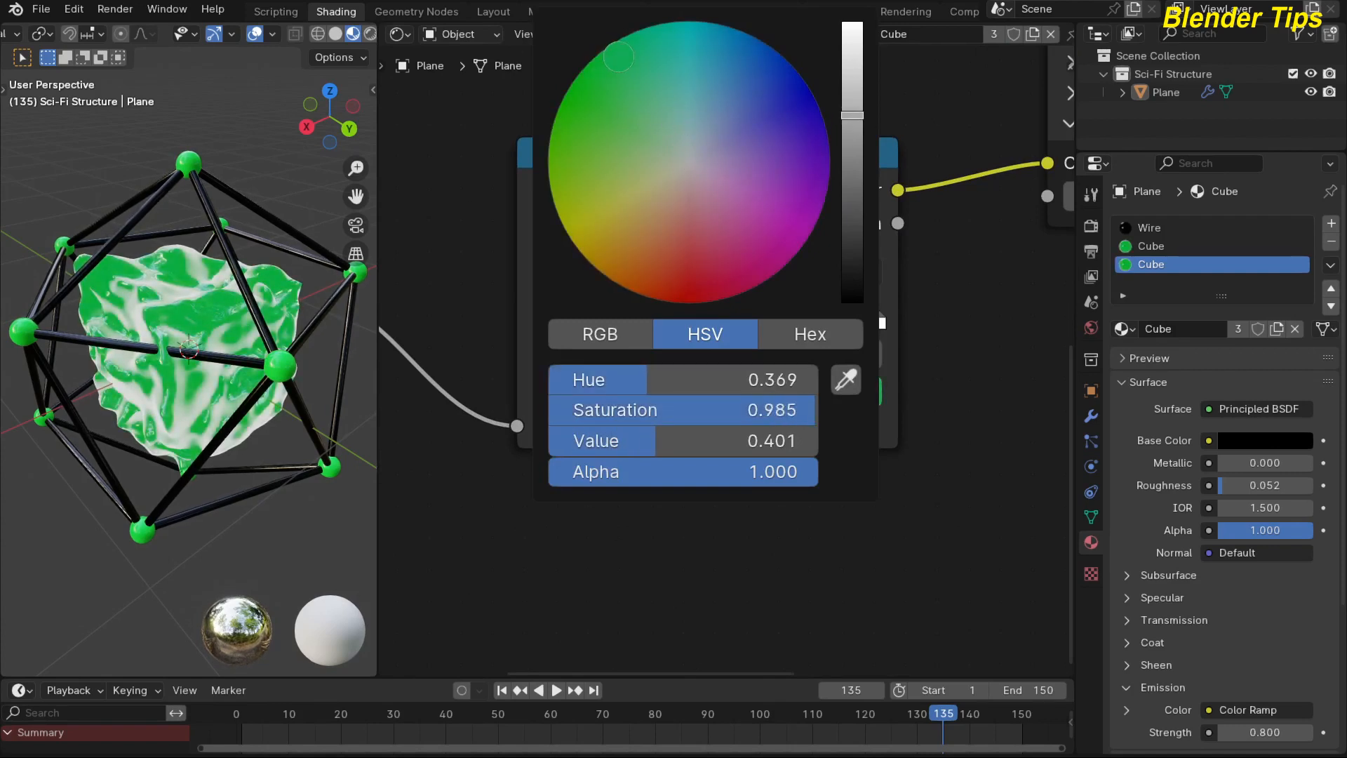
scroll(689, 522, down, 1)
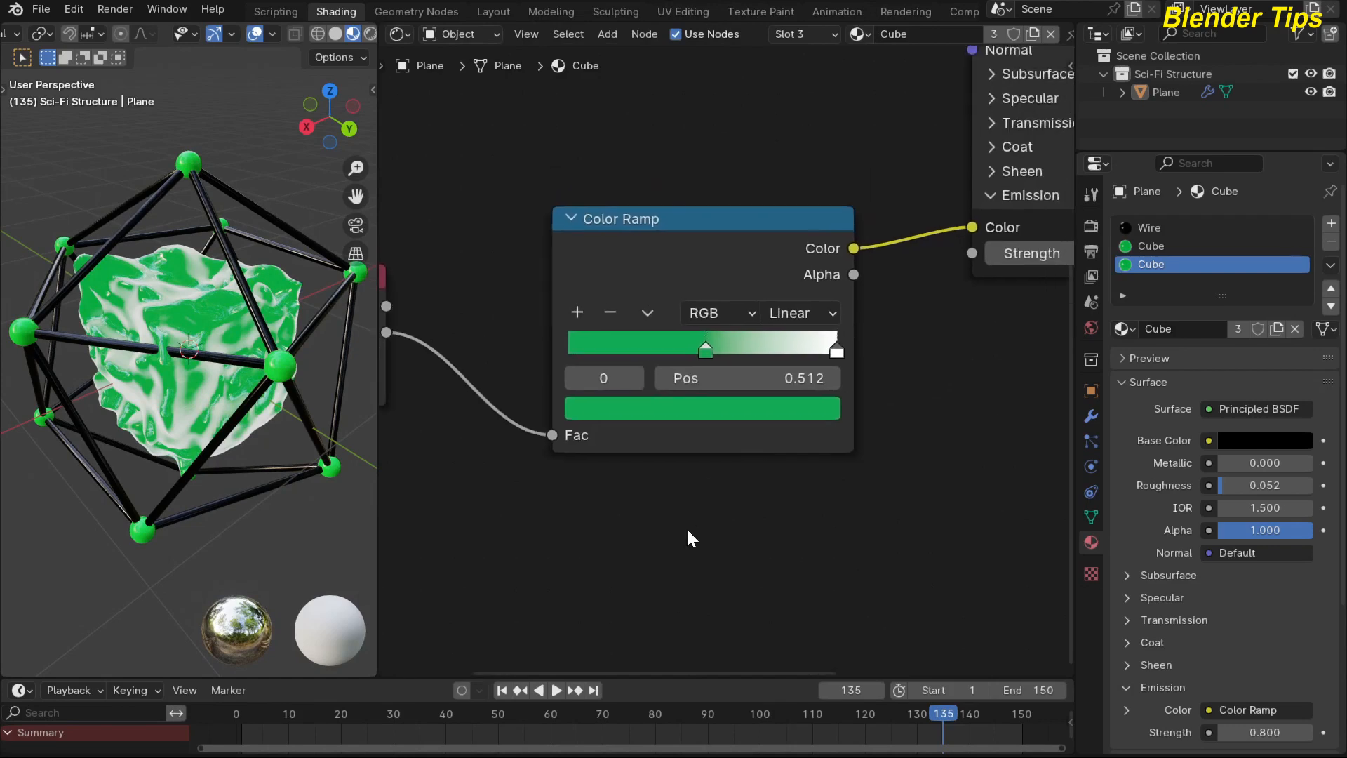
key(ctrl+z)
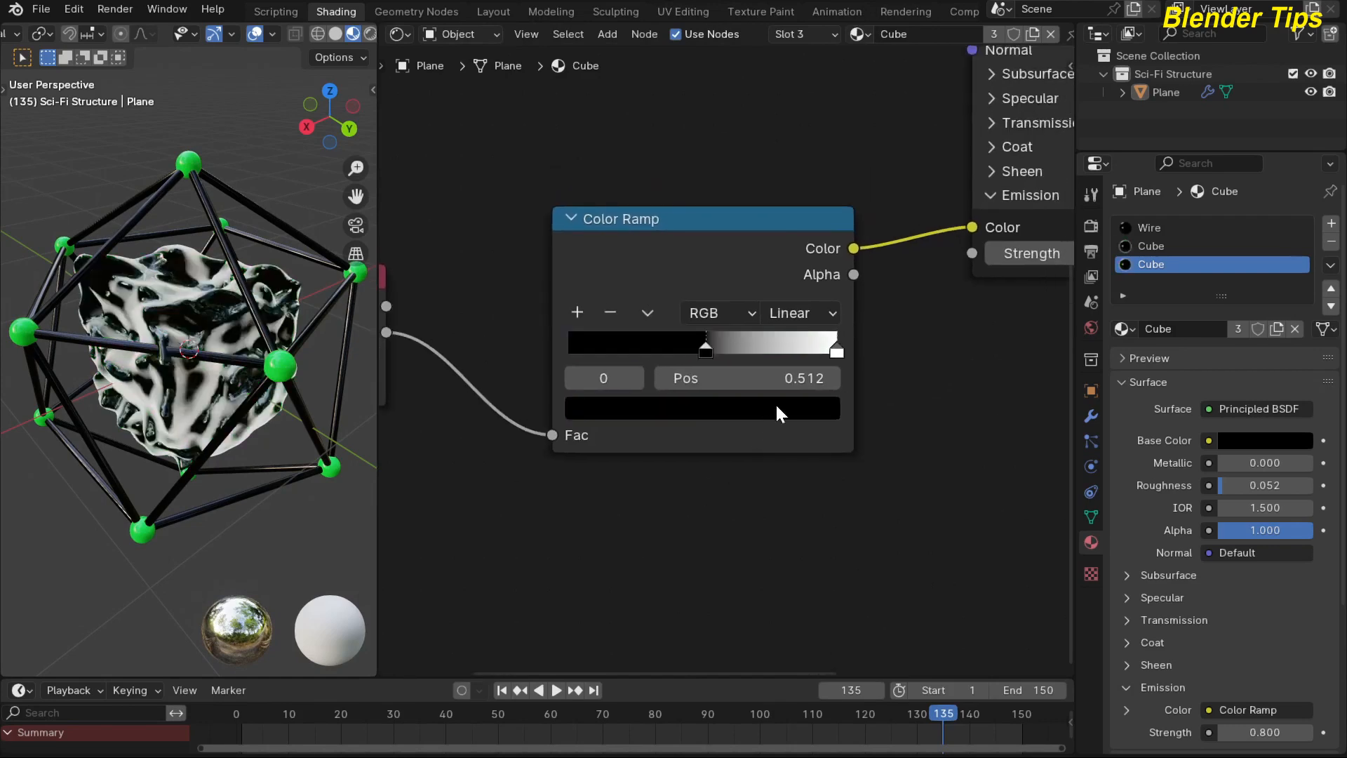
Color the Color Ramp's white stop green with hue 0.350, saturation 0.968 and value 0.800.
click(837, 352)
click(776, 409)
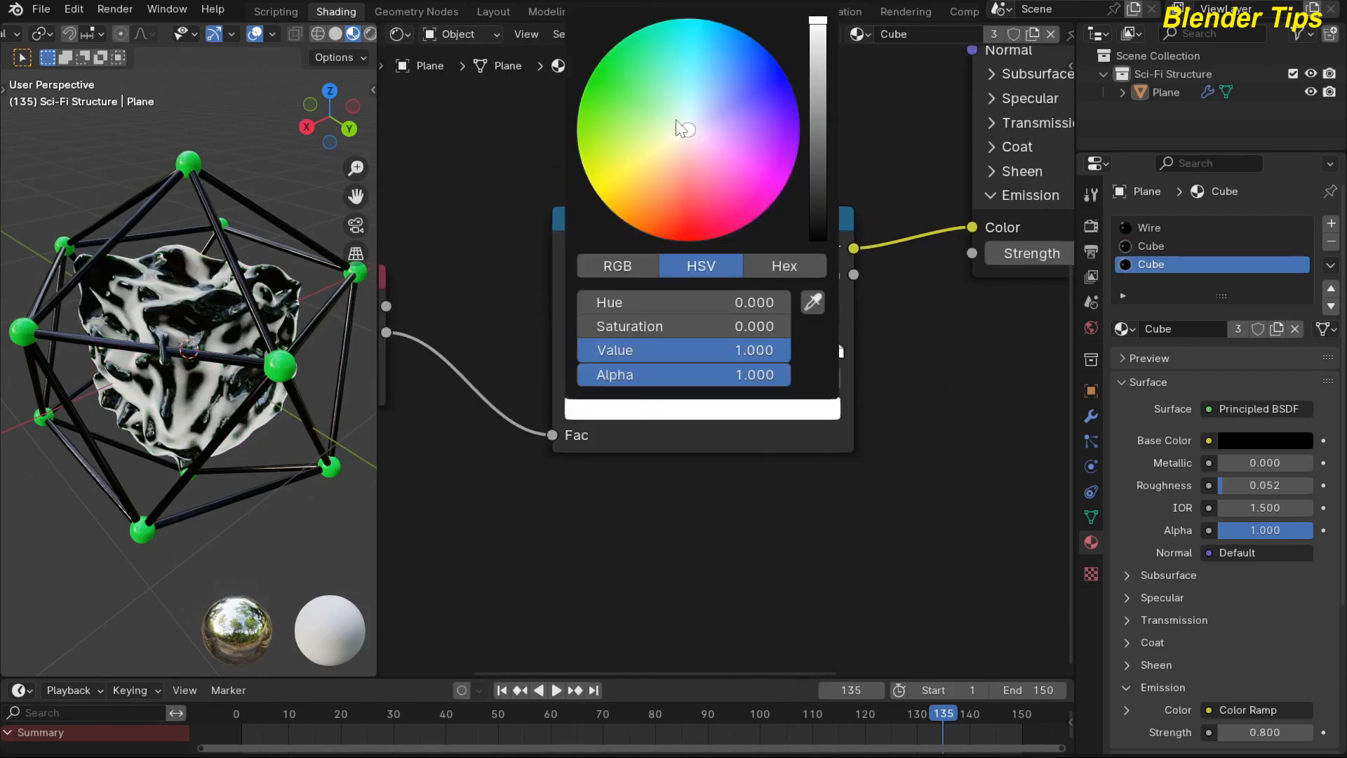
drag(677, 121, 624, 66)
drag(805, 34, 818, 39)
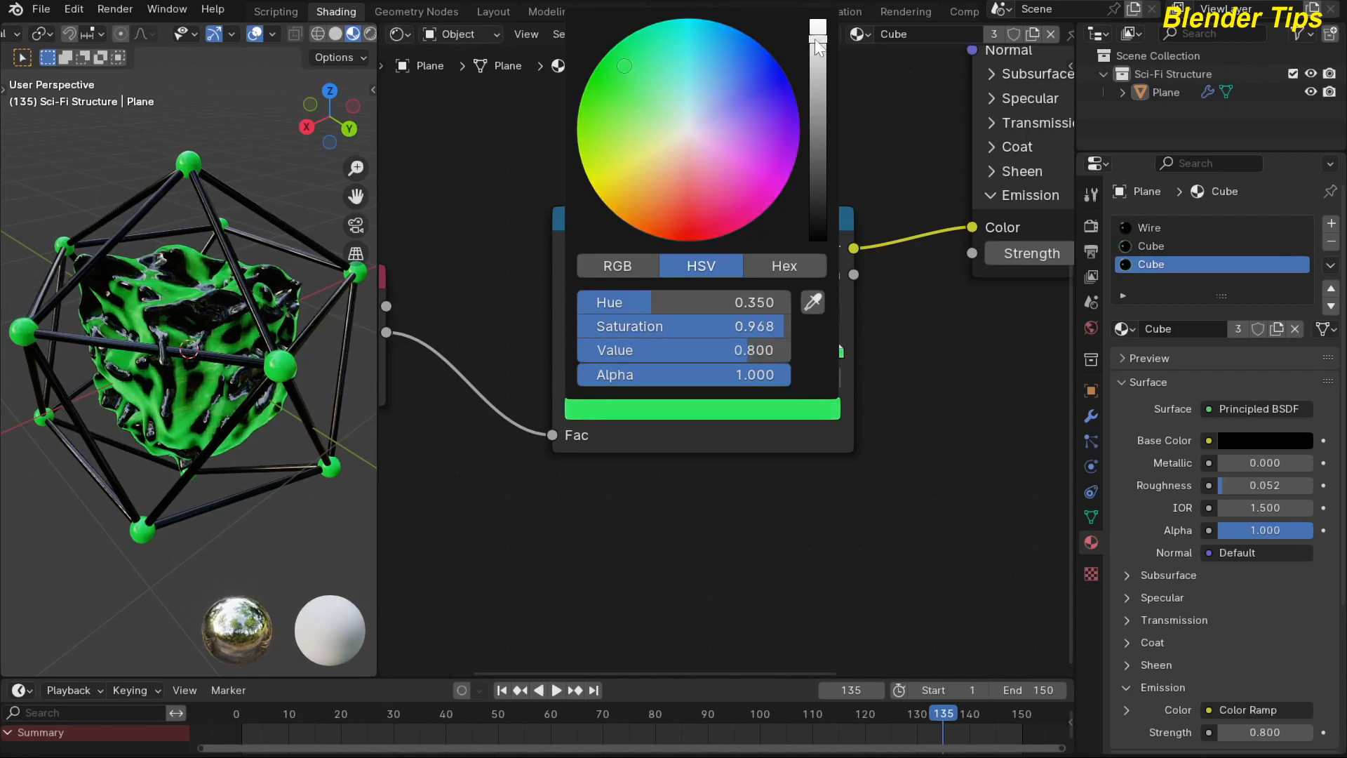
Set the Emission Strength of the Cube material's Principled BSDF to 22.7.
scroll(627, 488, down, 6)
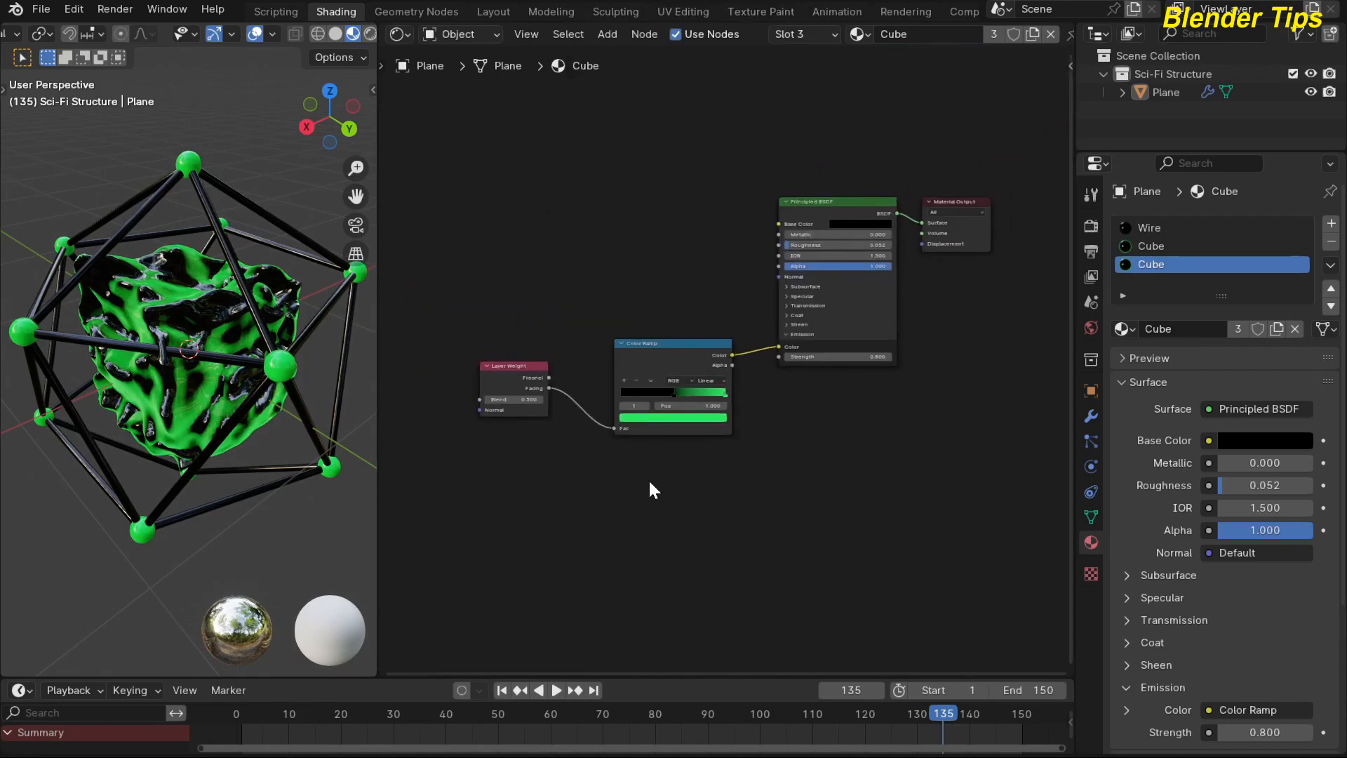
scroll(770, 442, up, 2)
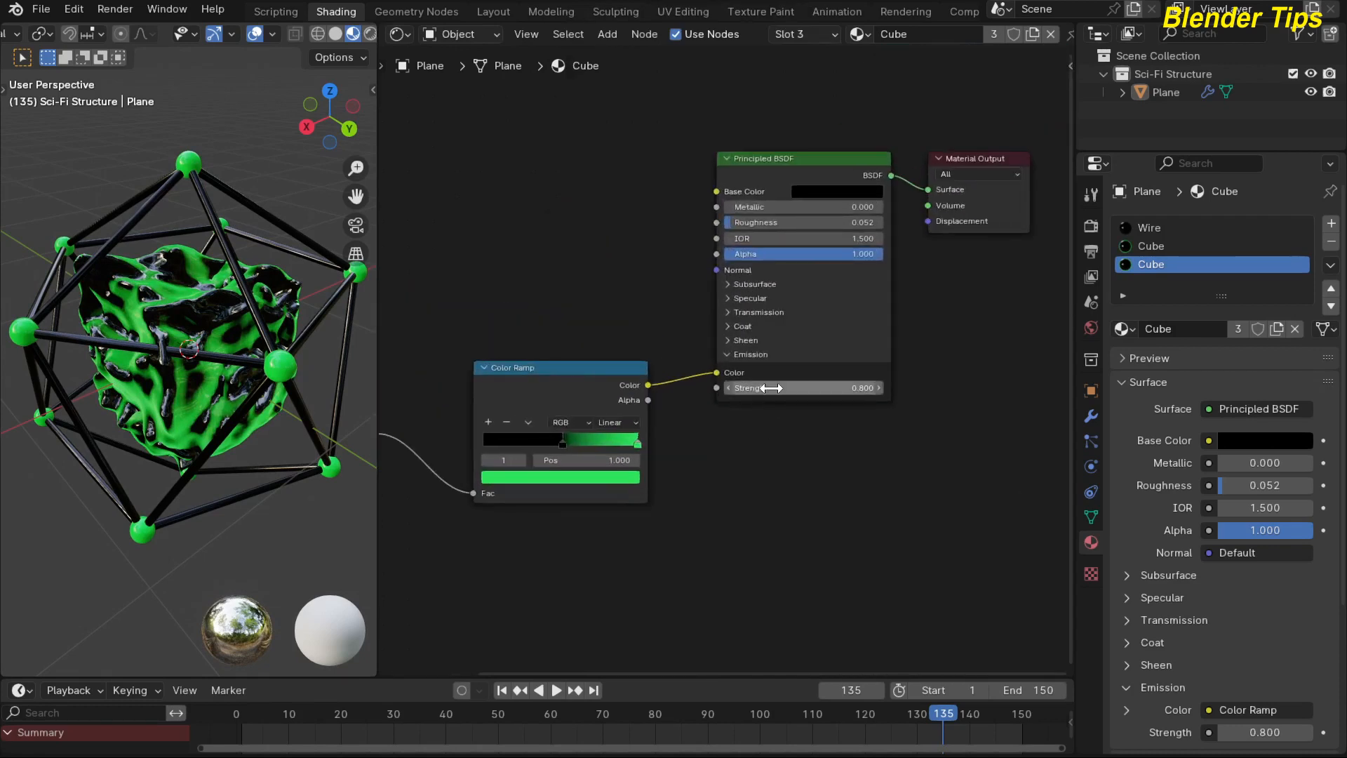
drag(772, 388, 895, 388)
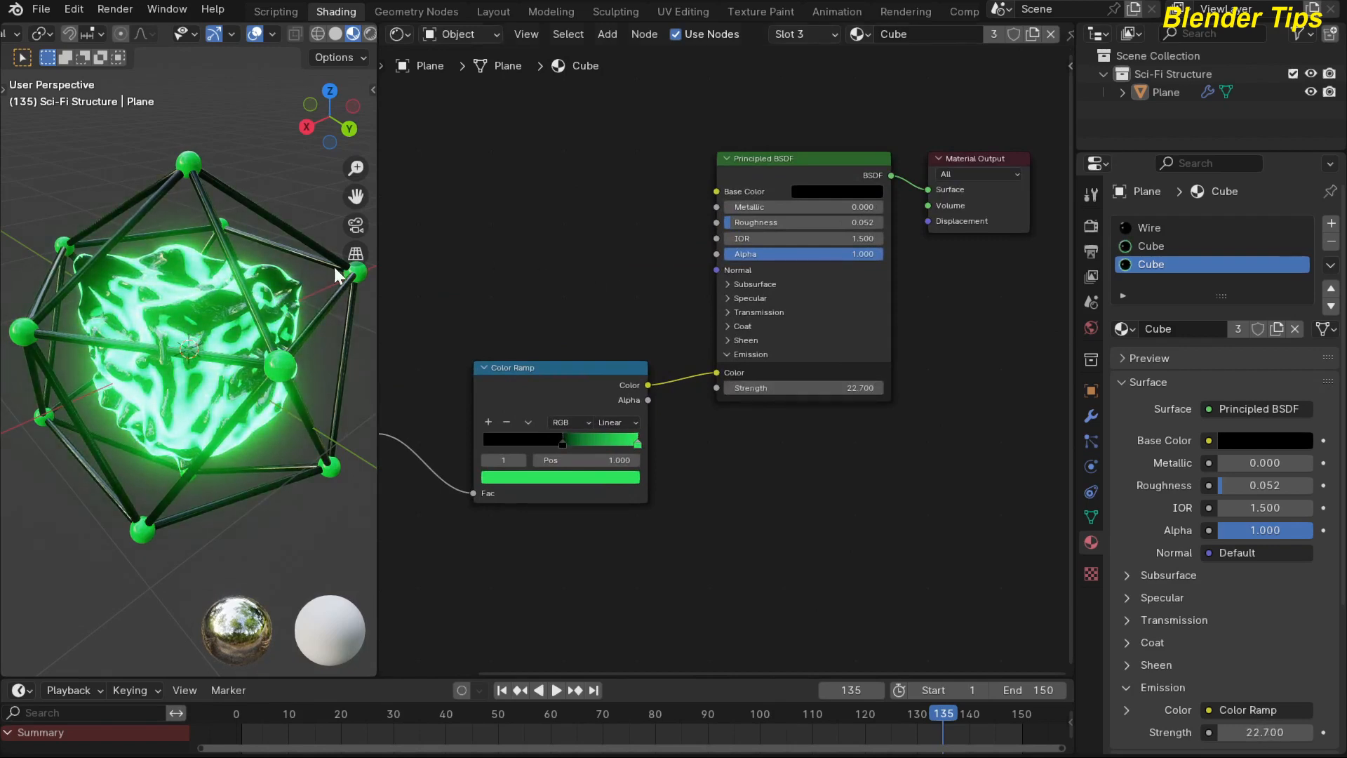
Widen the 3D viewport to about half the window, with the whole glowing structure in view.
middle_drag(239, 246, 131, 229)
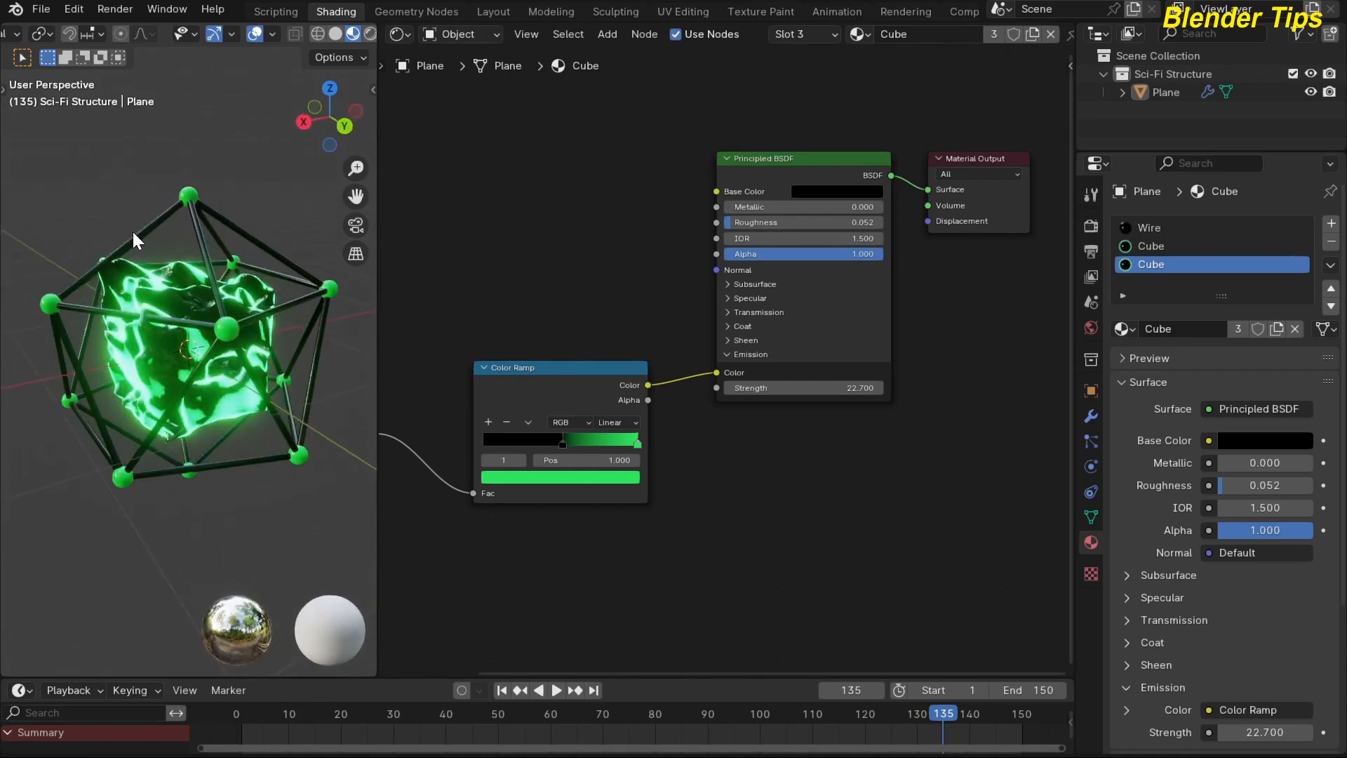
scroll(508, 225, down, 2)
middle_drag(532, 231, 535, 262)
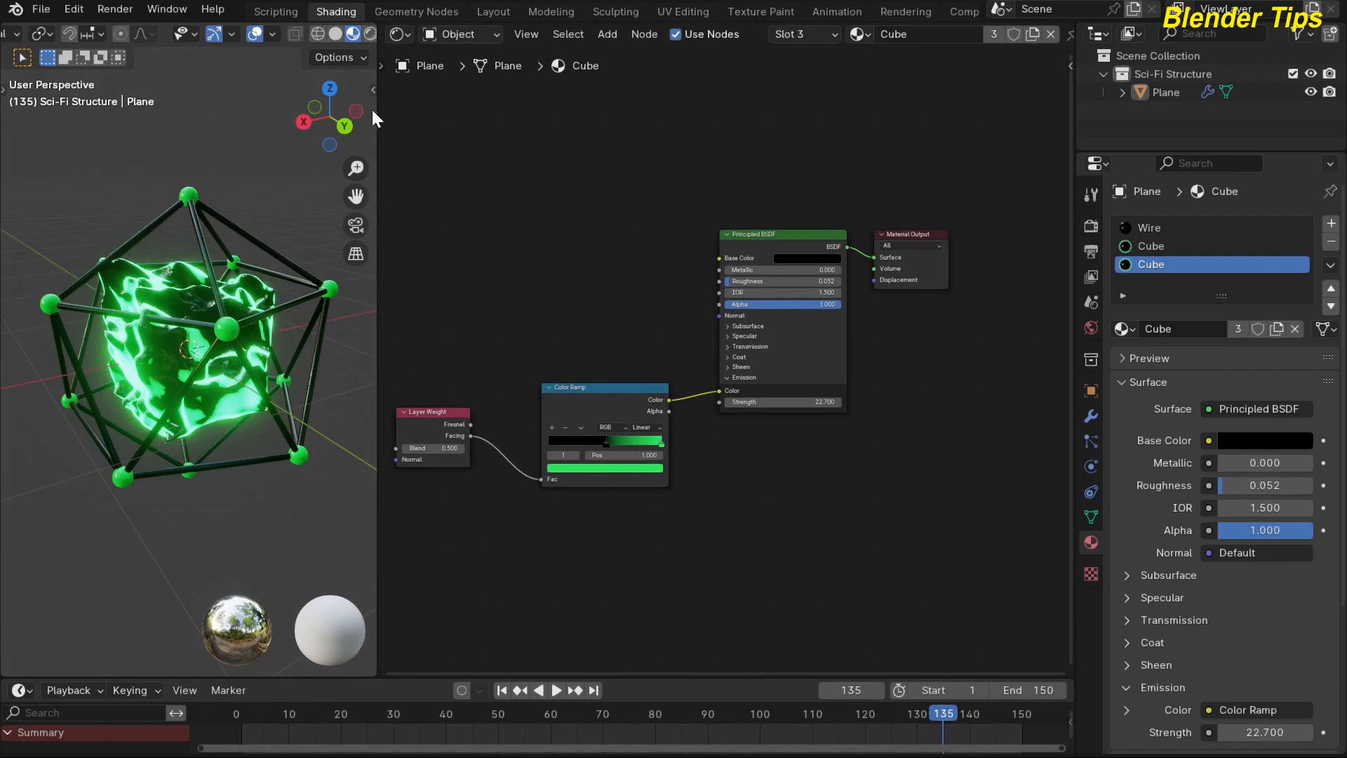
drag(377, 294, 721, 293)
scroll(478, 294, down, 4)
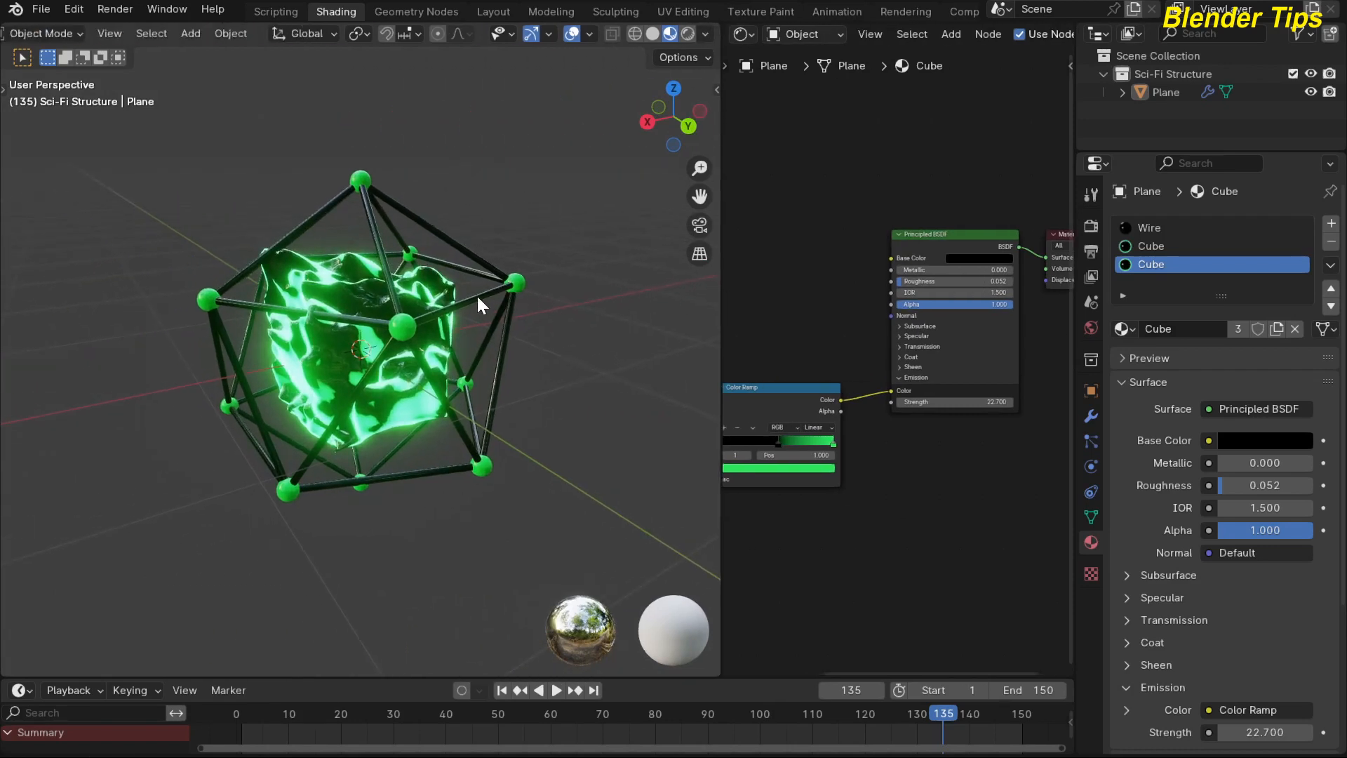
Add a camera to the scene and align it to the current view of the structure.
key(shift+a)
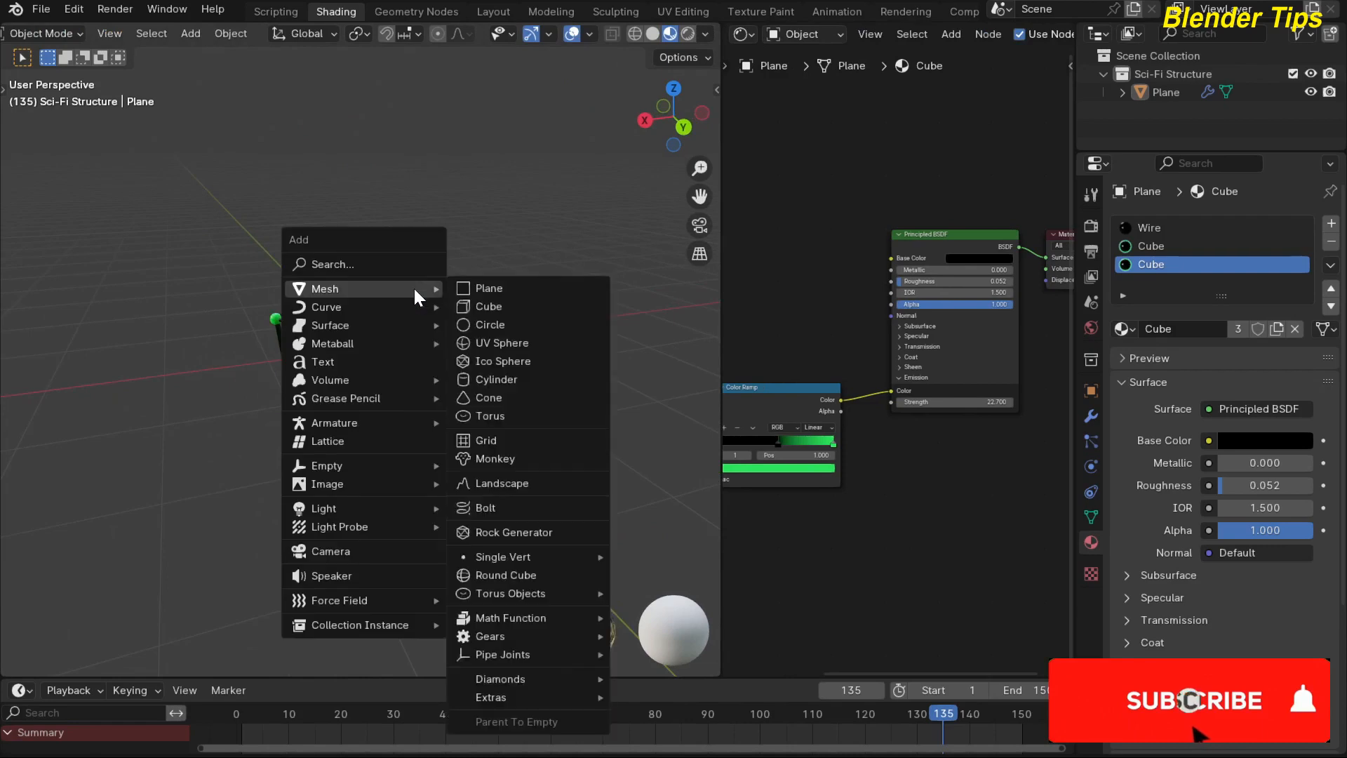
click(334, 553)
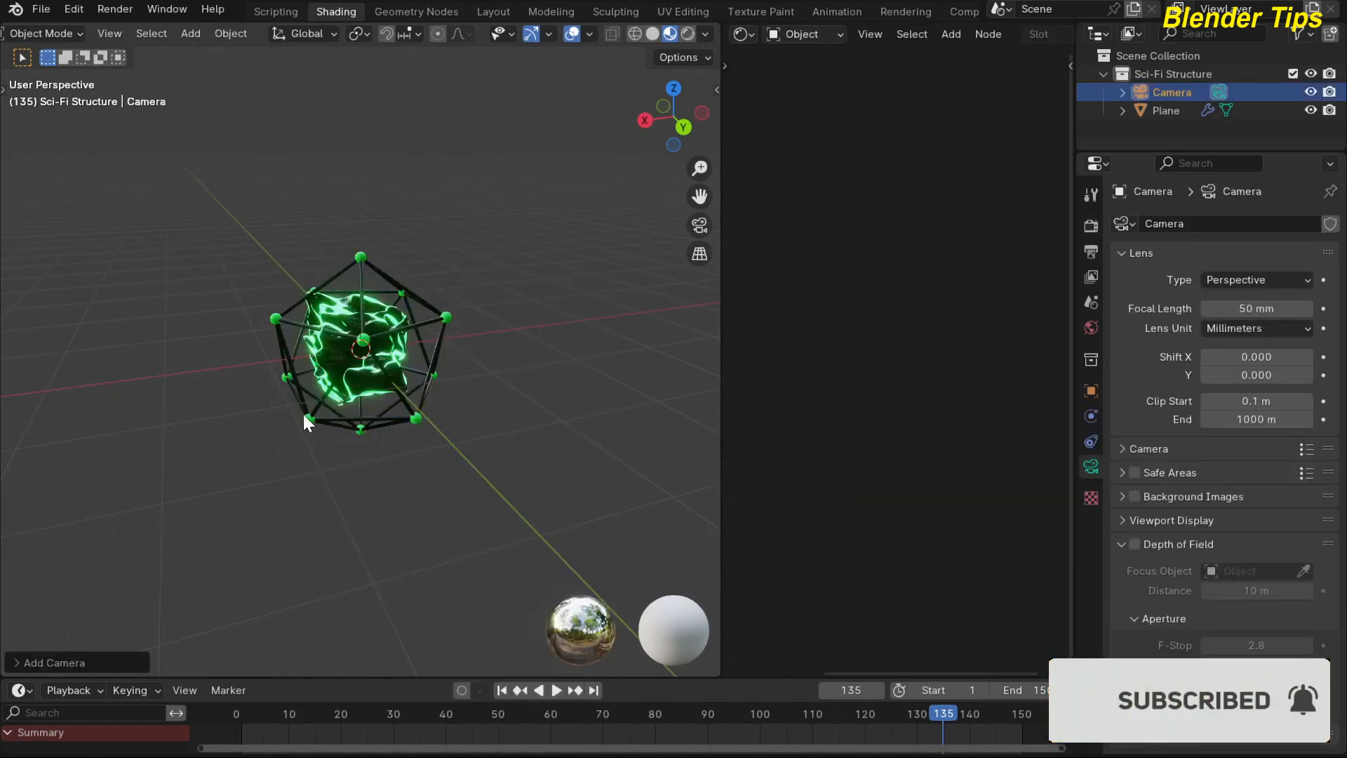
scroll(302, 411, up, 3)
scroll(303, 414, down, 1)
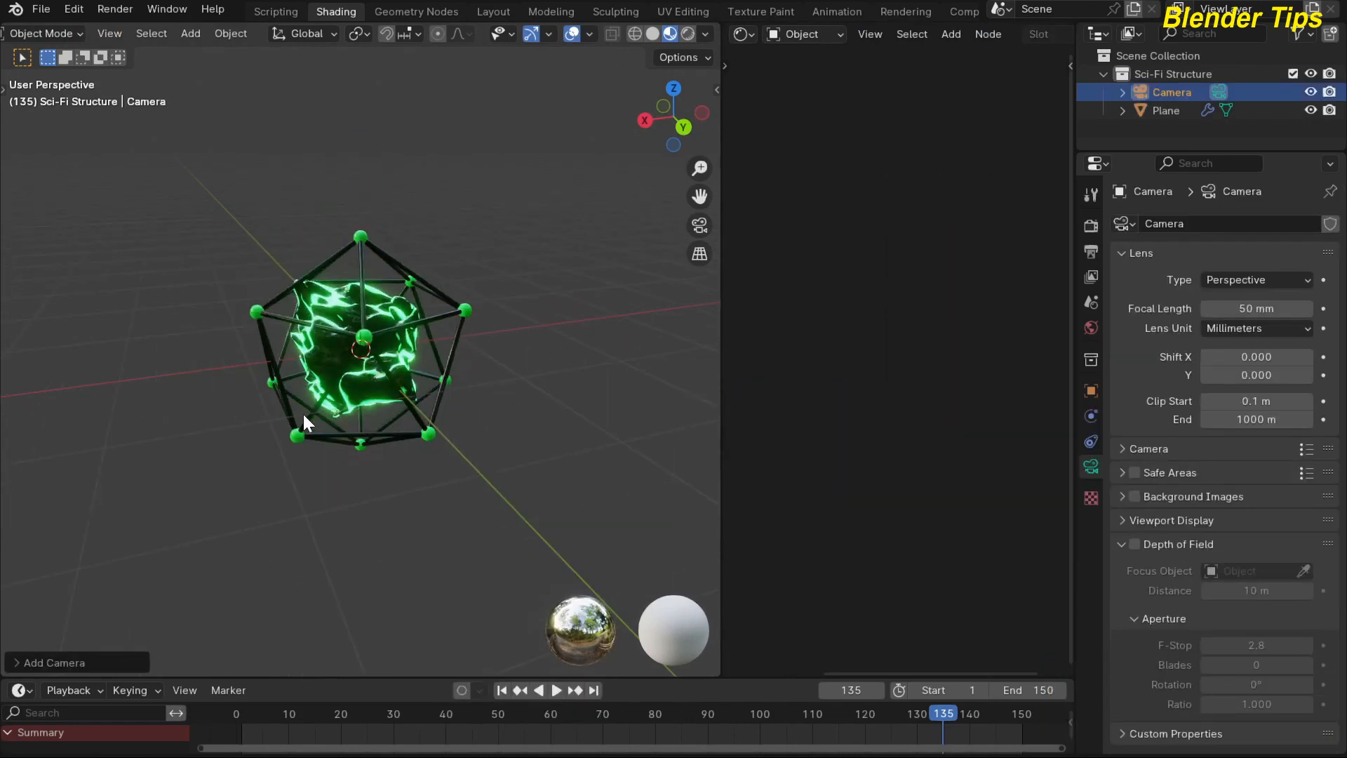
key(ctrl+KP_0)
Pull the camera back so the whole structure fits inside the frame with some margin.
scroll(303, 414, up, 4)
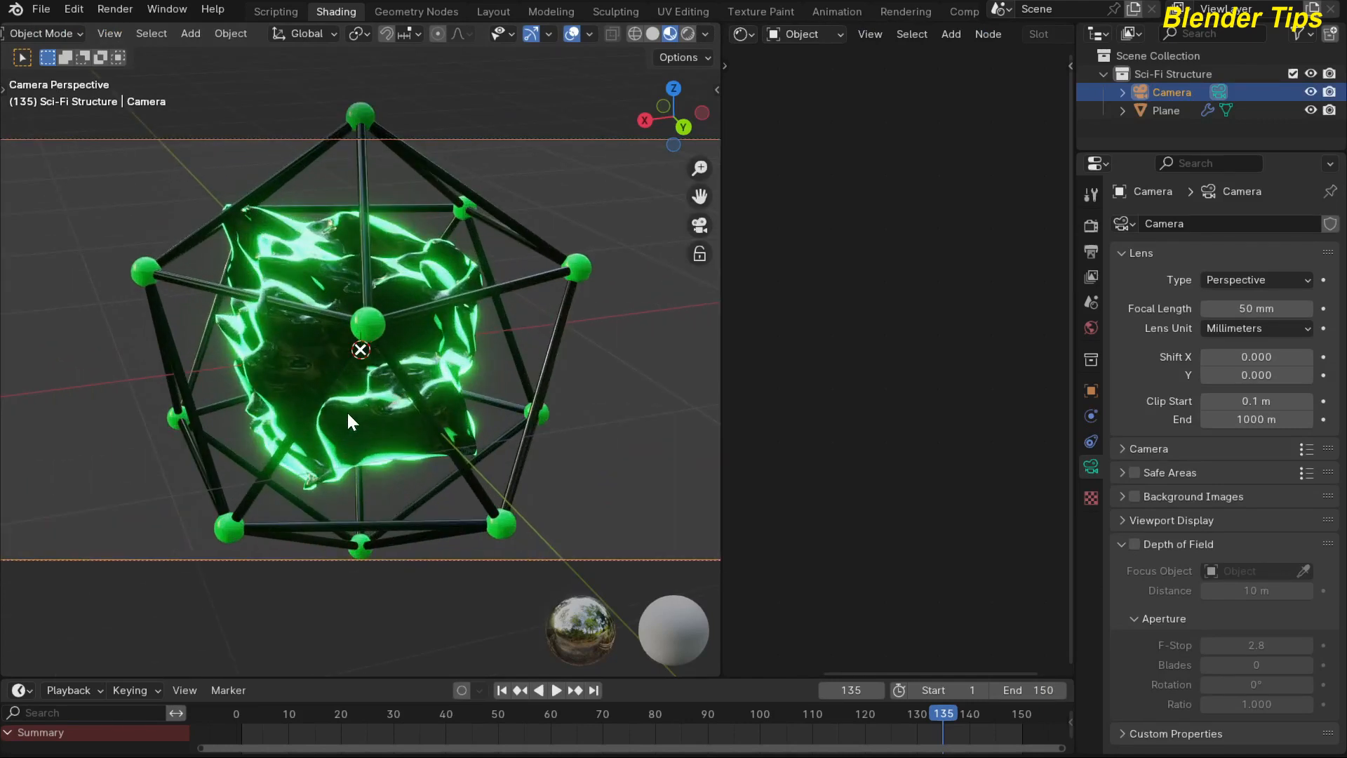
scroll(348, 414, down, 3)
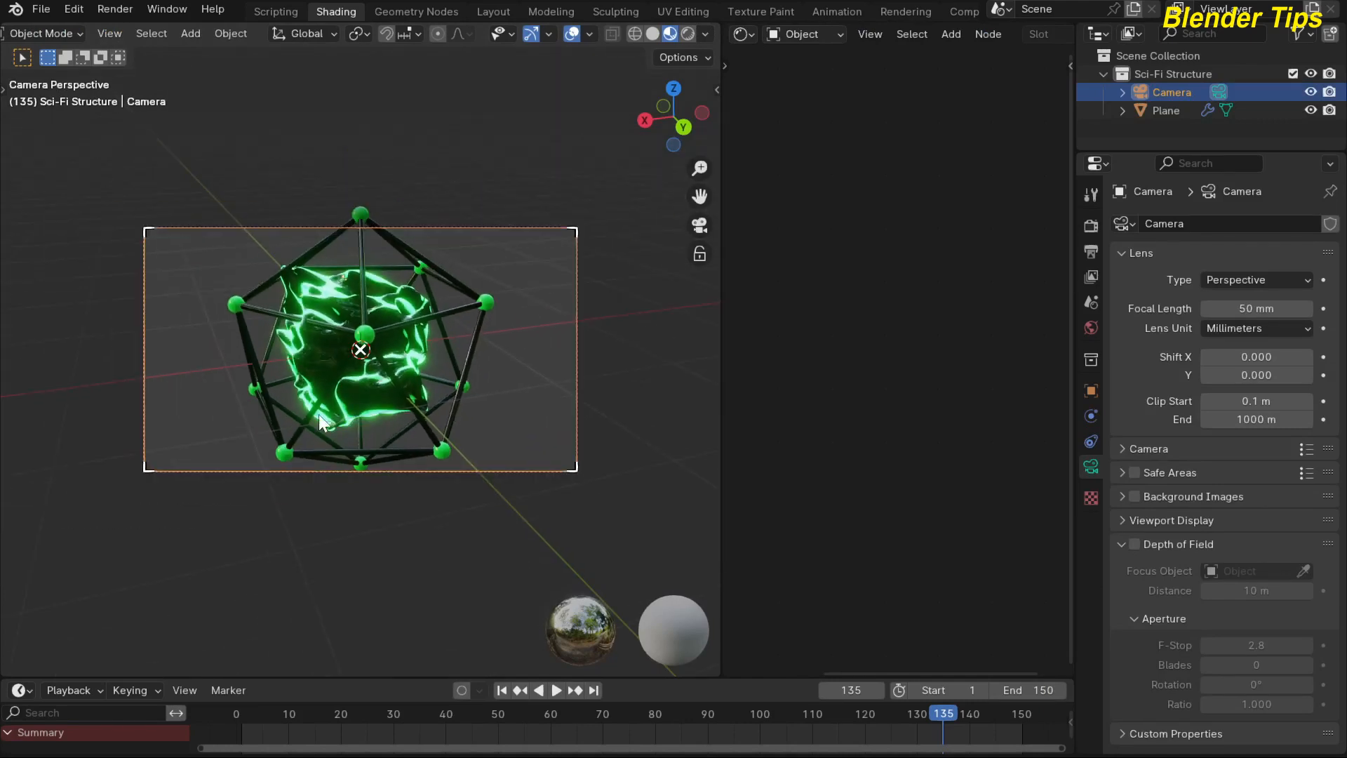
key(s)
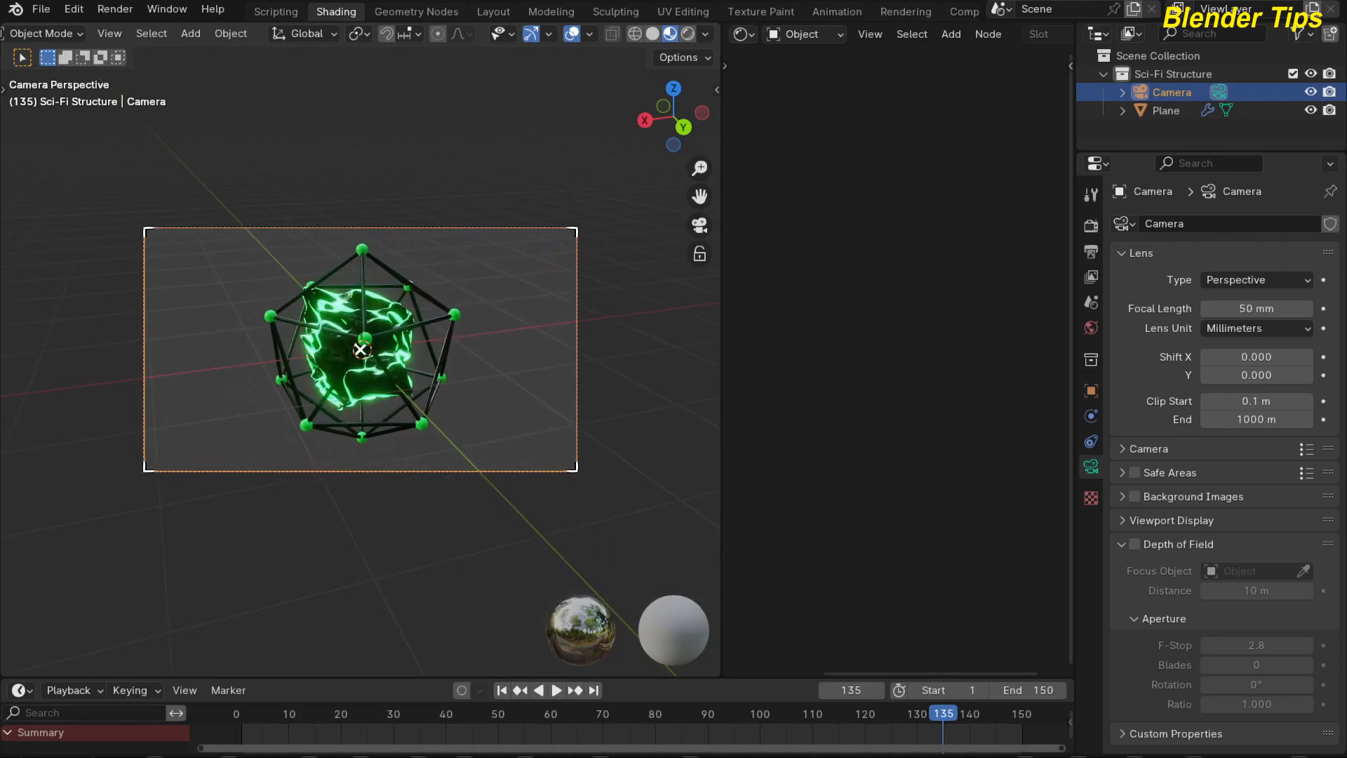
click(317, 406)
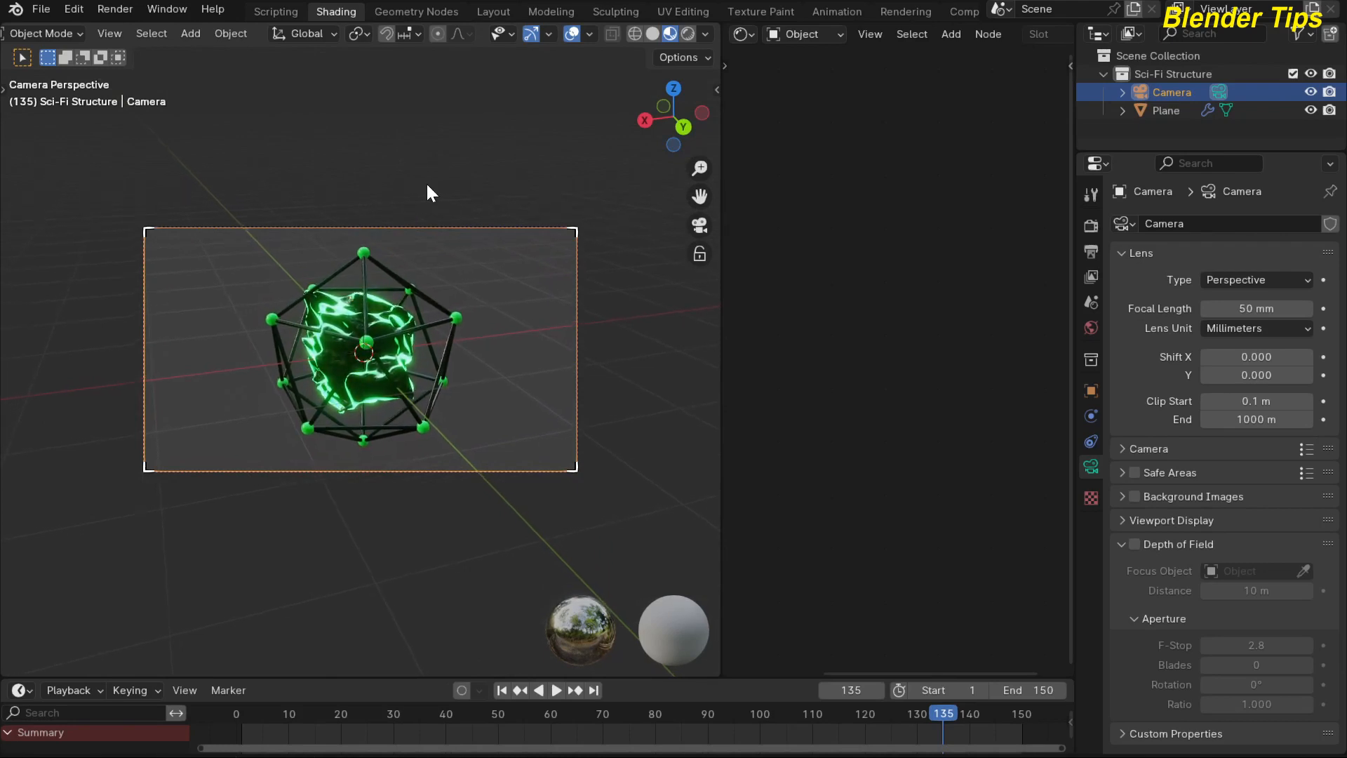
Add an area light to the scene.
scroll(312, 186, down, 1)
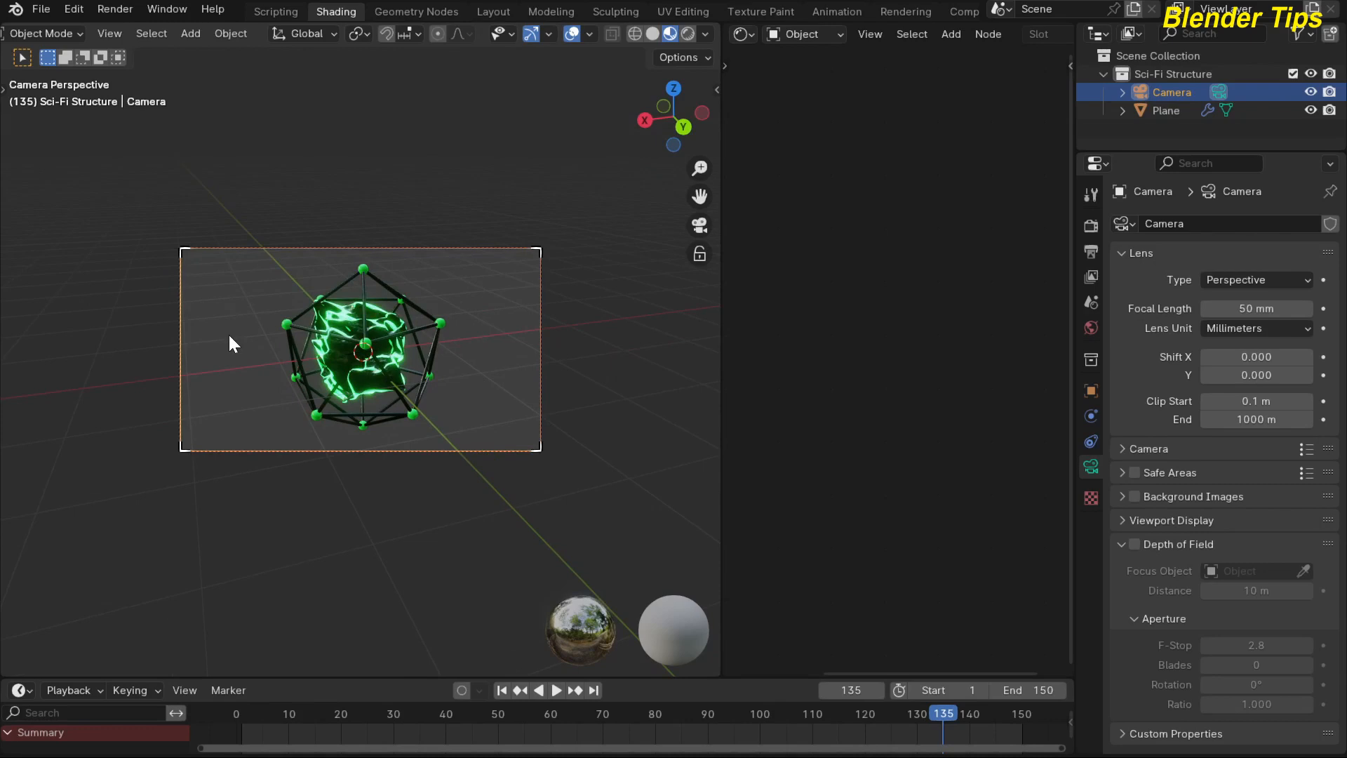
key(shift+a)
mouse_move(142, 295)
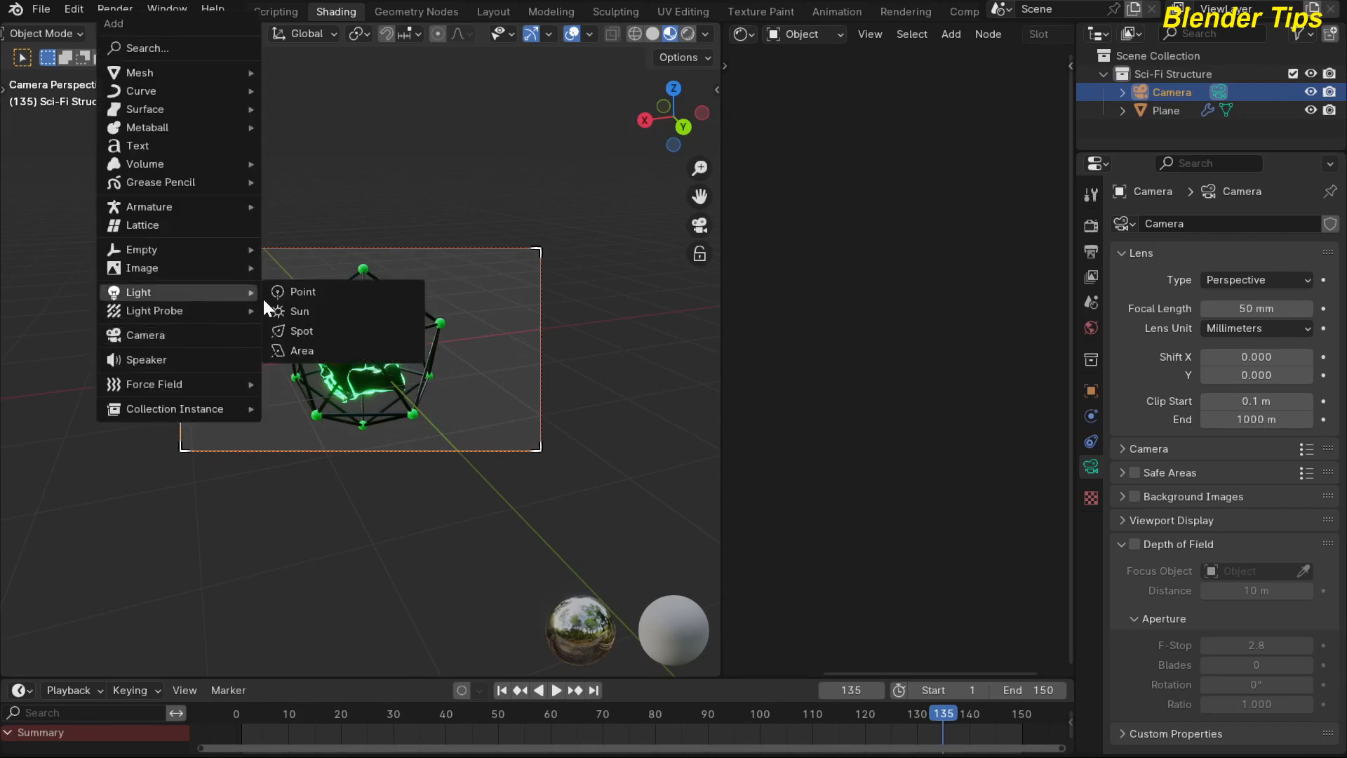
click(301, 349)
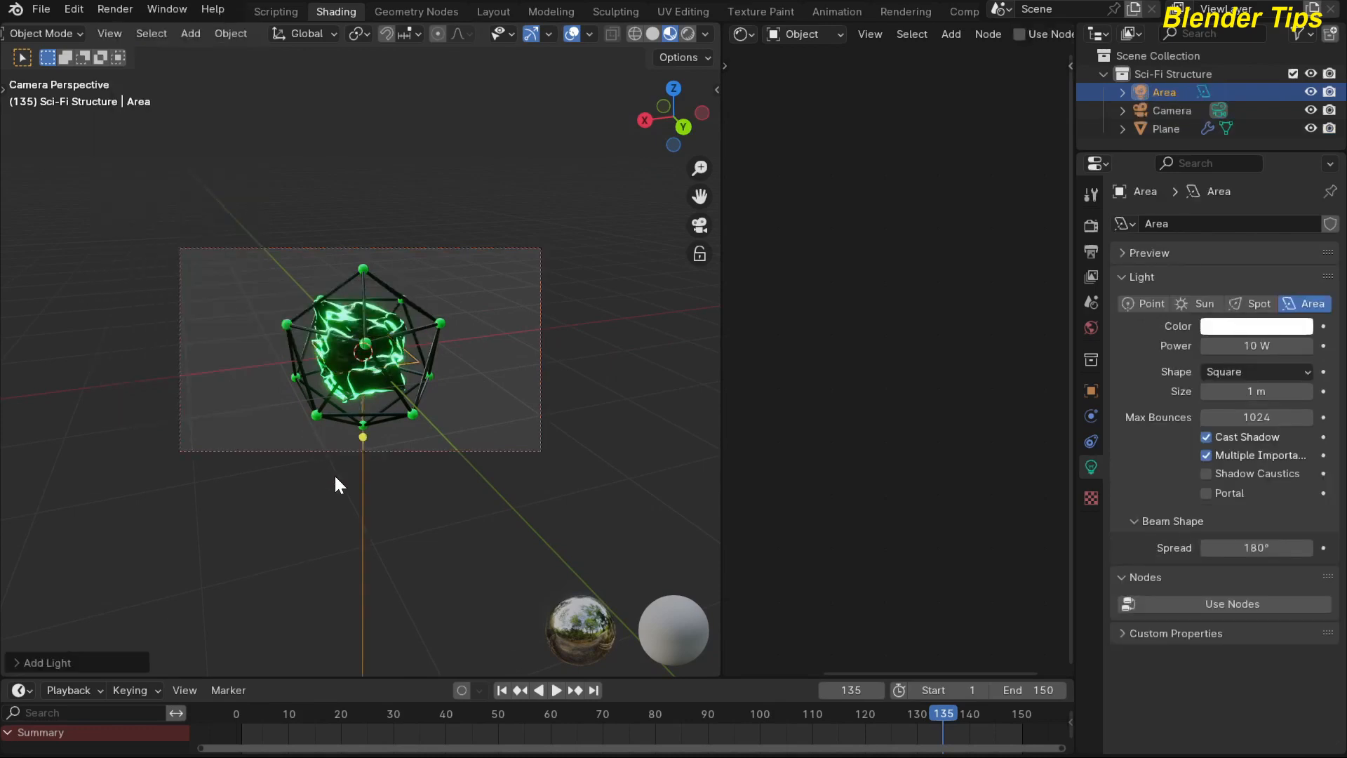
Place the area light above and beside the structure, outside the camera frame, tilt it toward the structure and enlarge it several times.
key(g)
click(129, 340)
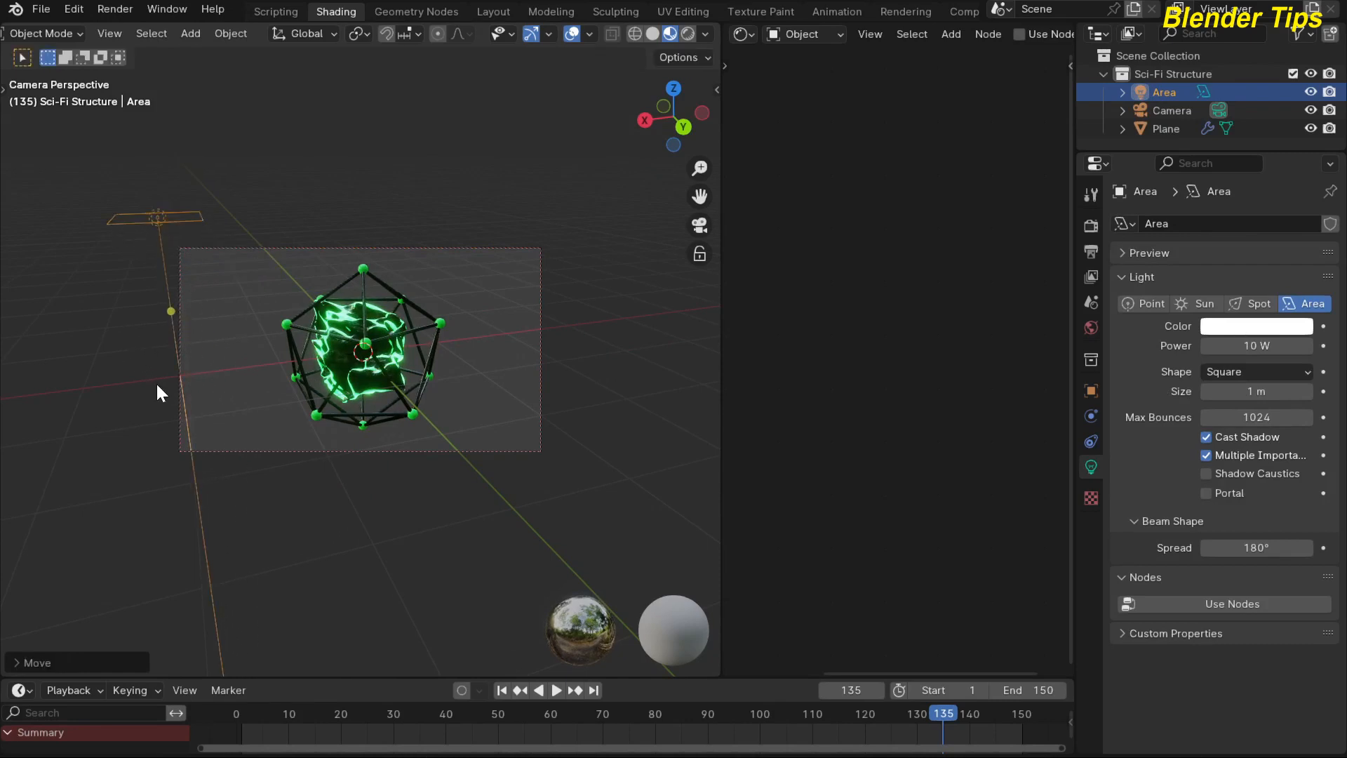
key(r)
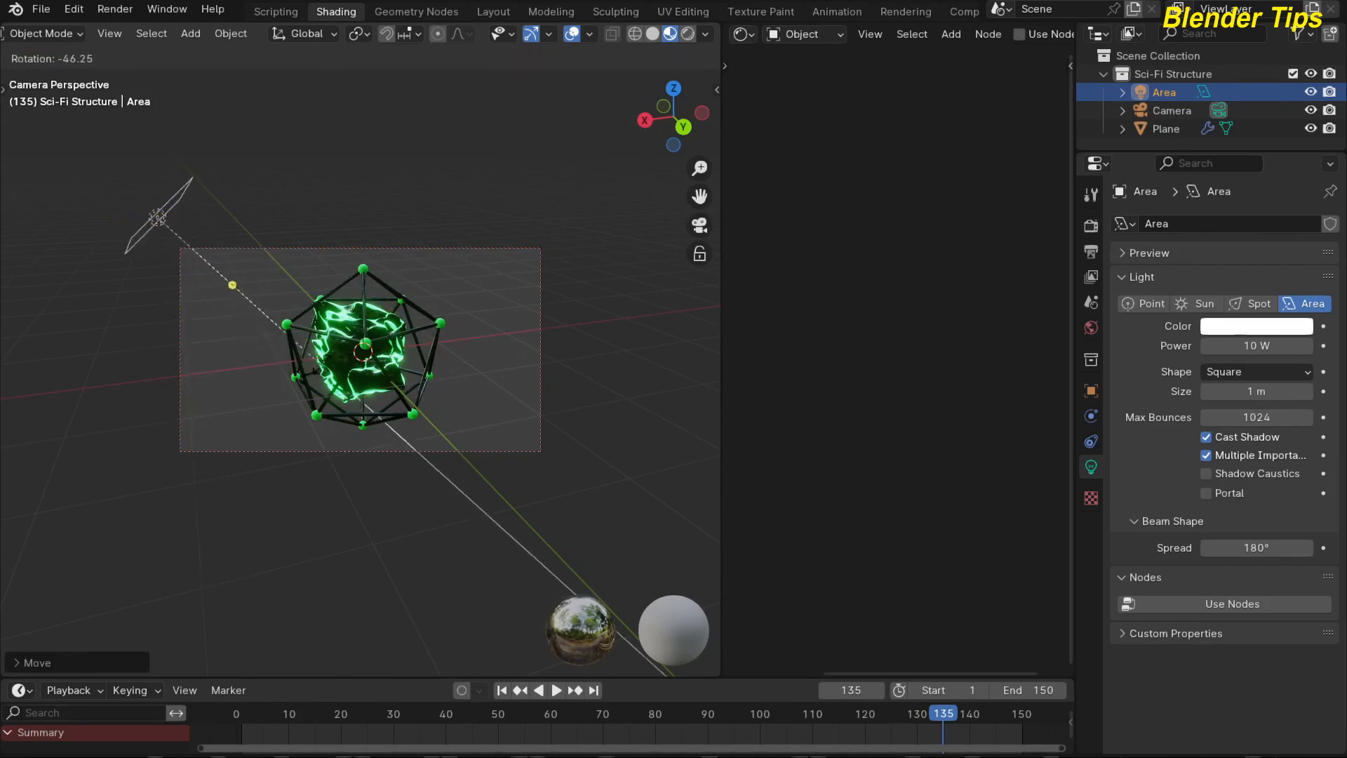
click(158, 260)
key(s)
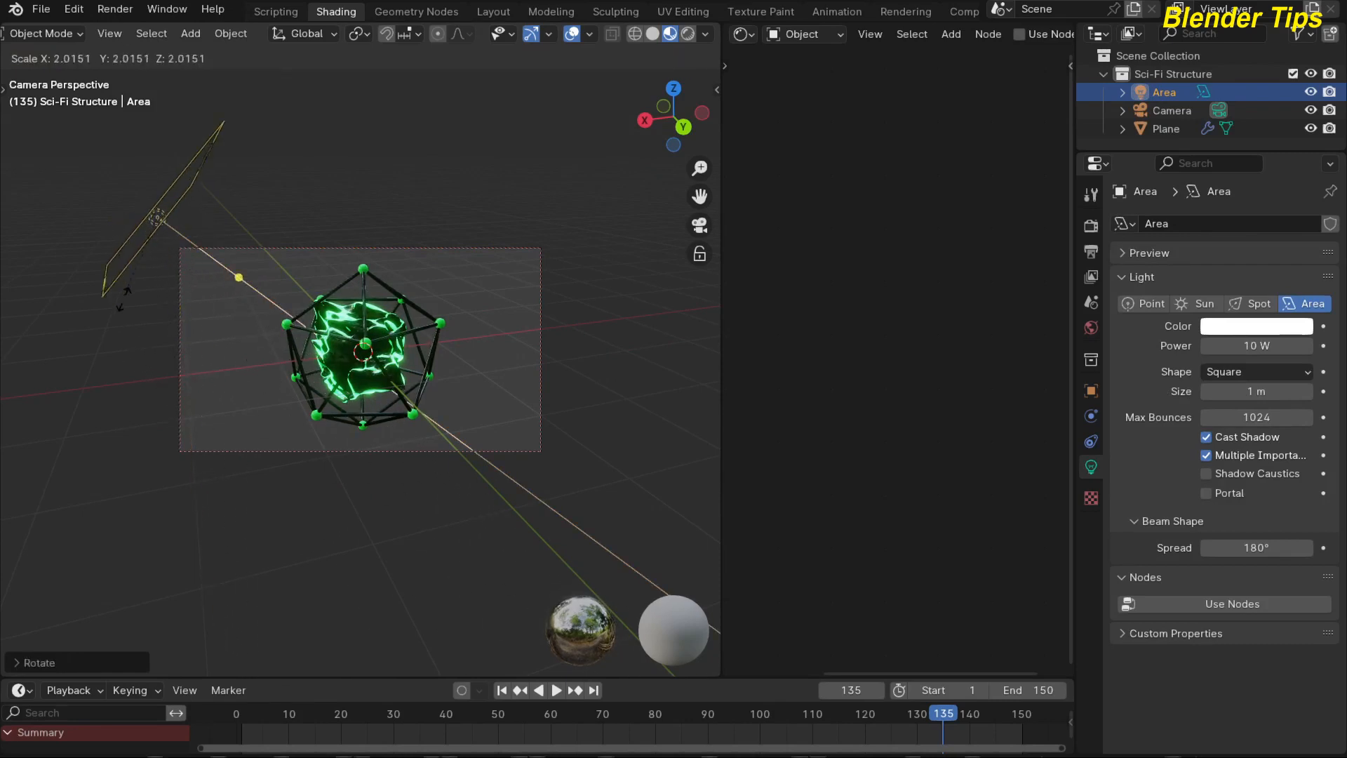
click(104, 401)
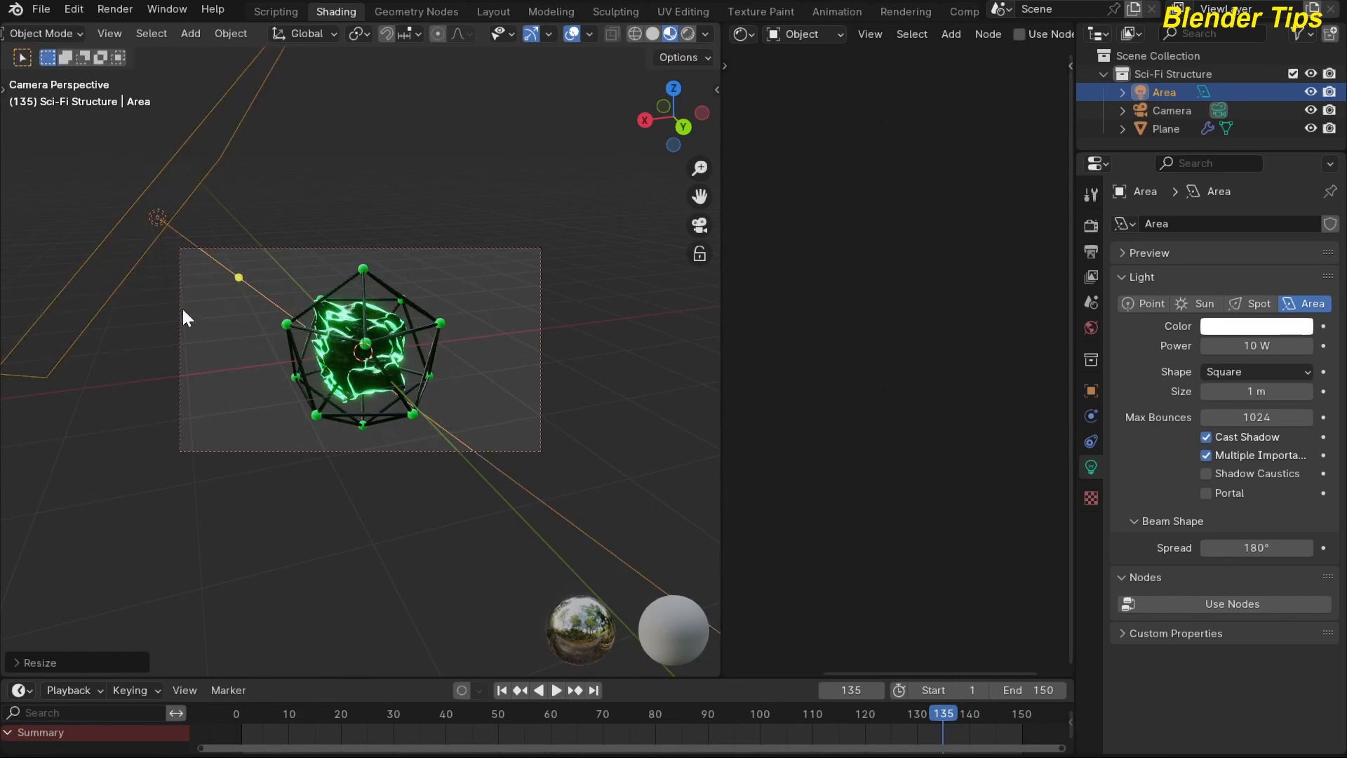
Show the viewport in rendered shading and assign a Principled Volume to the world's volume.
scroll(395, 190, down, 1)
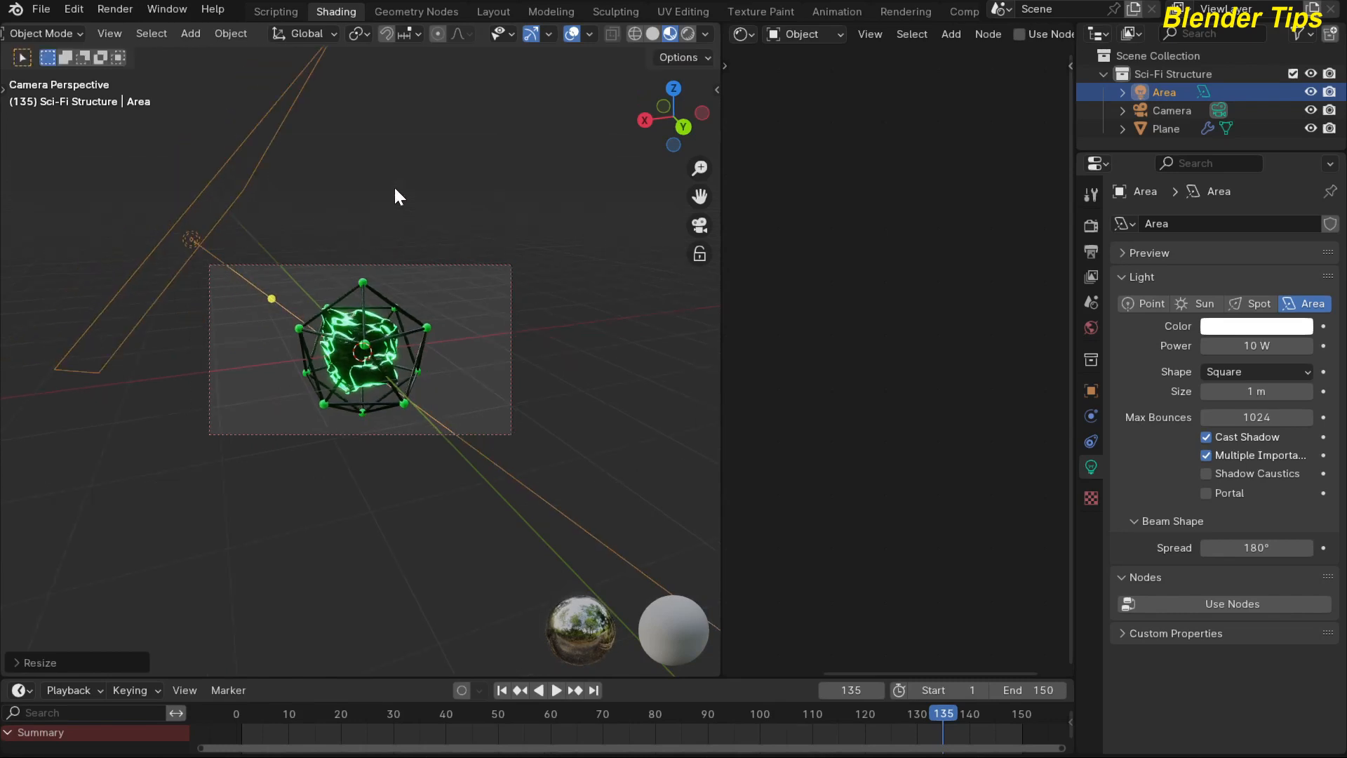
click(686, 33)
scroll(404, 229, up, 2)
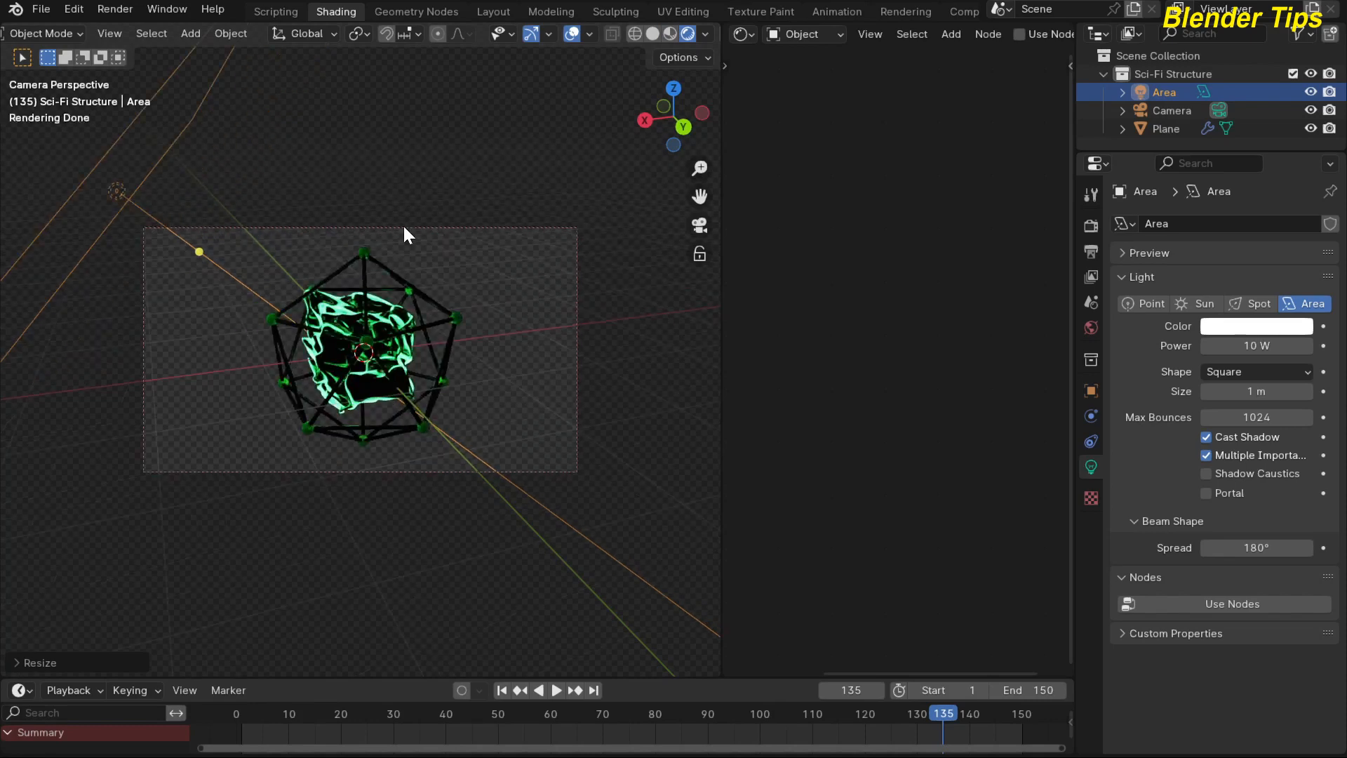
click(1090, 329)
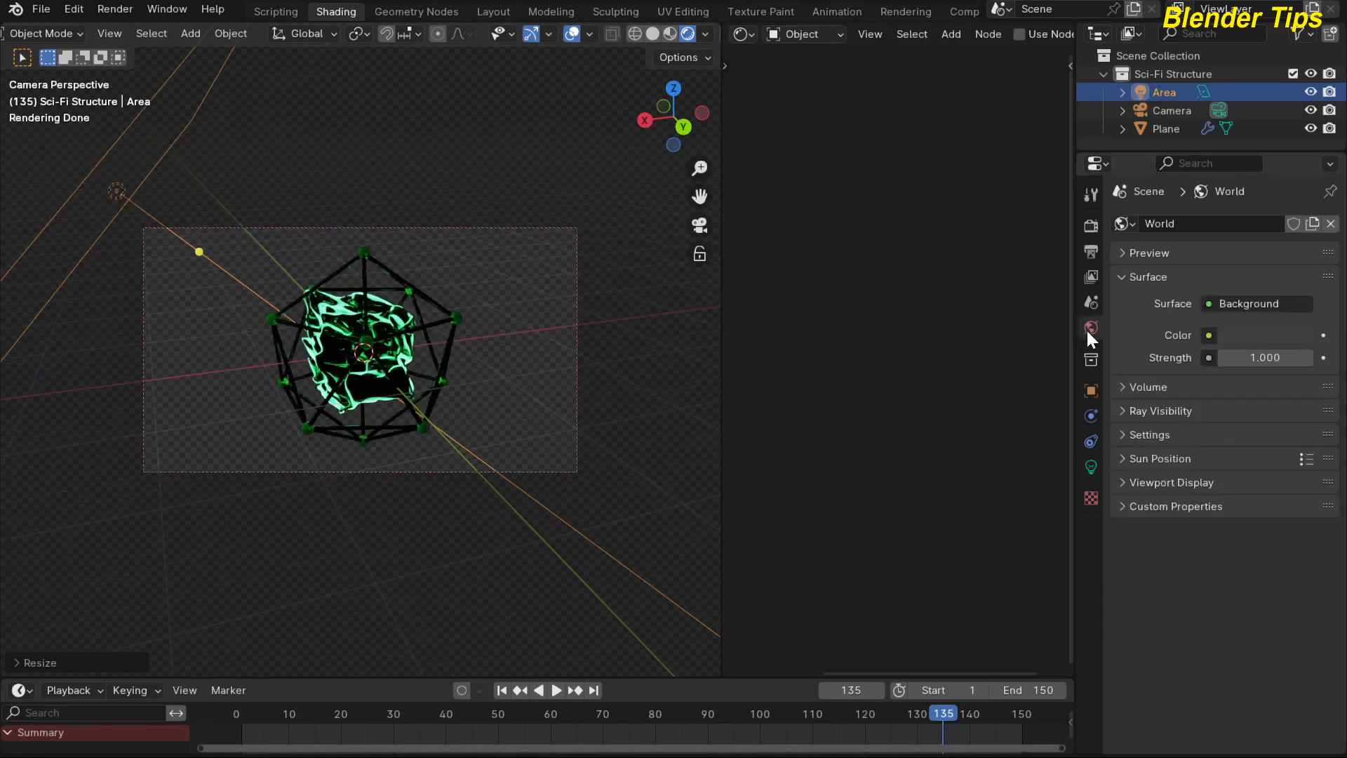
click(1123, 390)
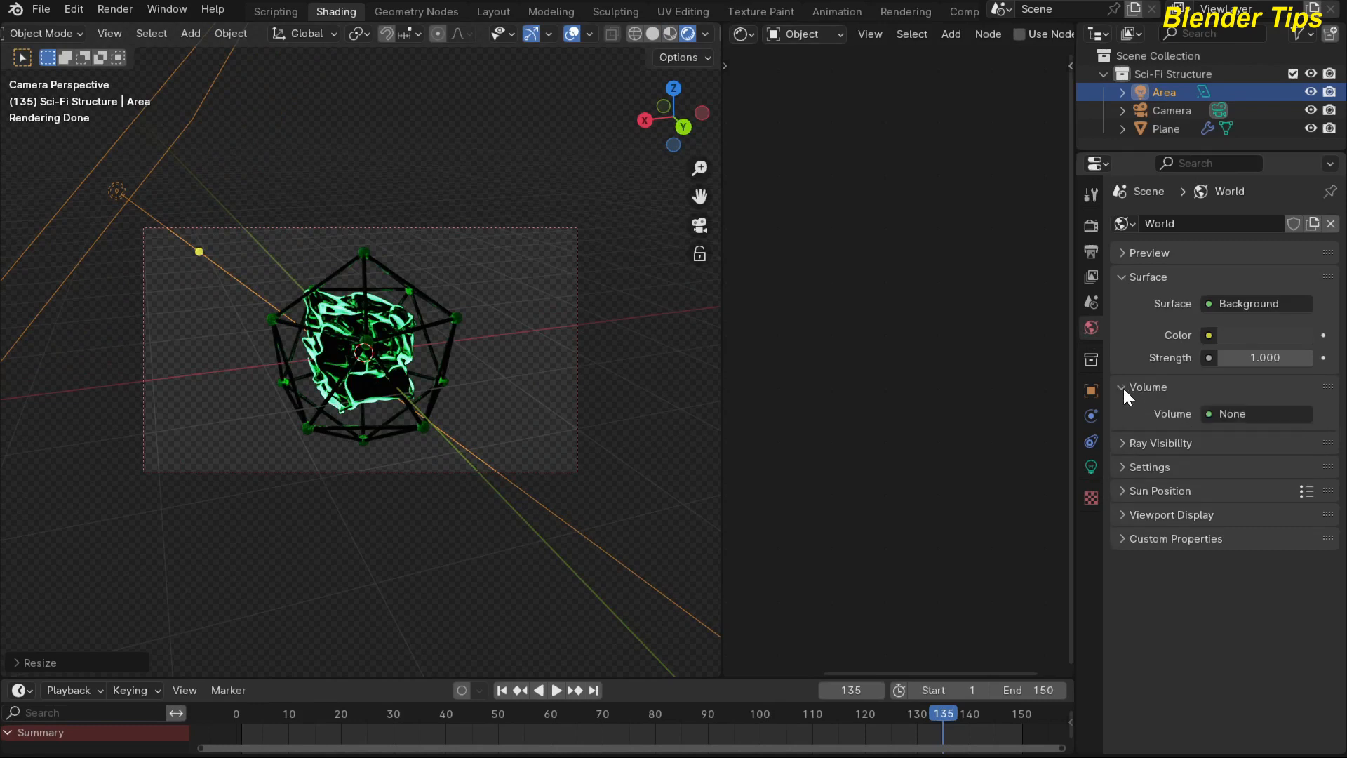
click(1247, 415)
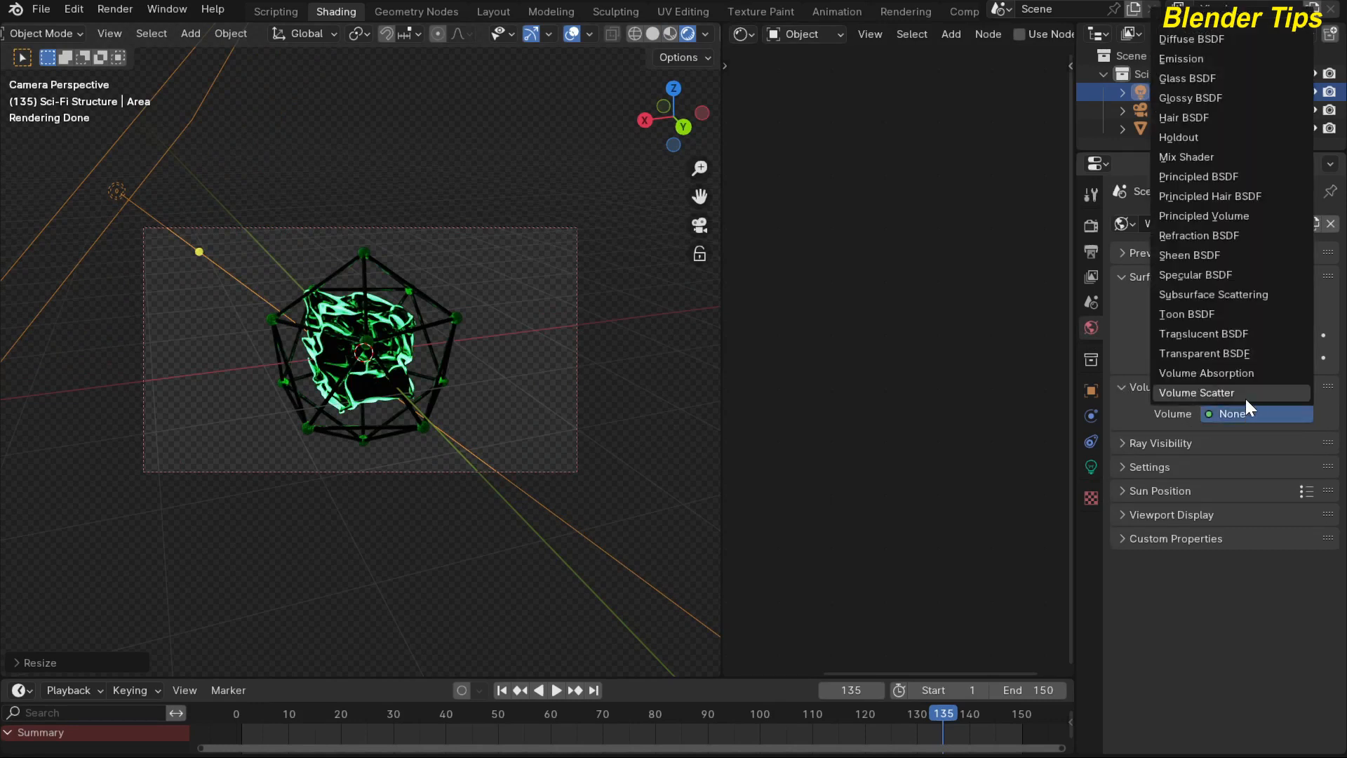
click(1202, 215)
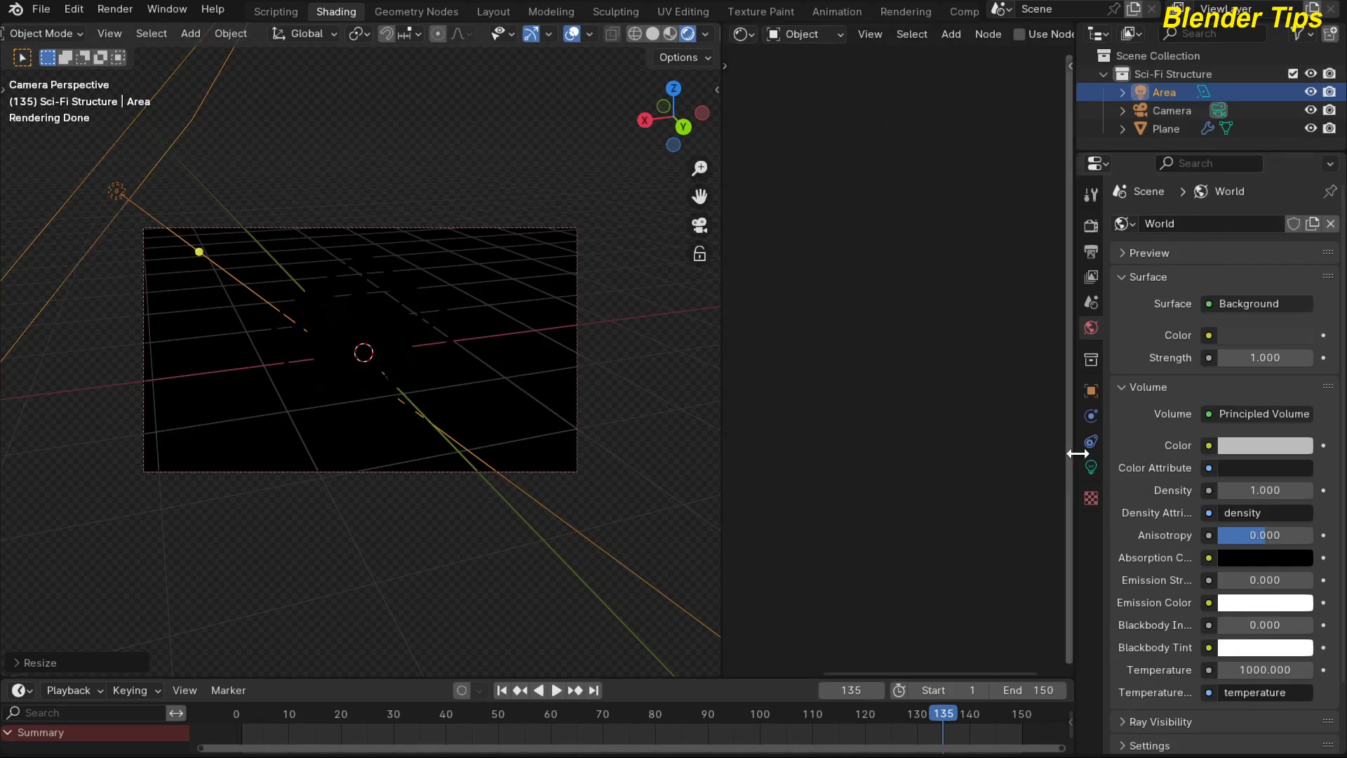
Set the area light's power to 104.5 W and its color to a pale green.
click(1090, 466)
drag(1218, 345, 1260, 345)
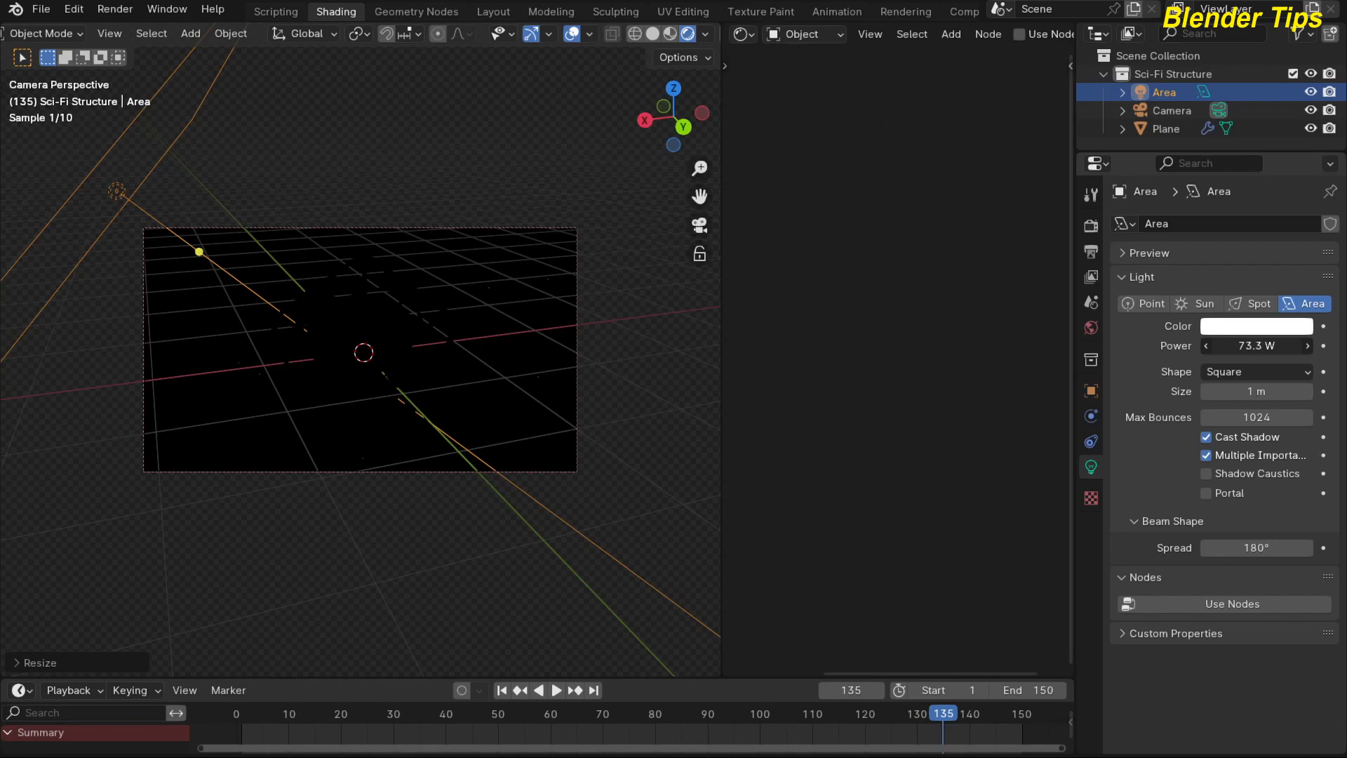
drag(1256, 345, 1270, 345)
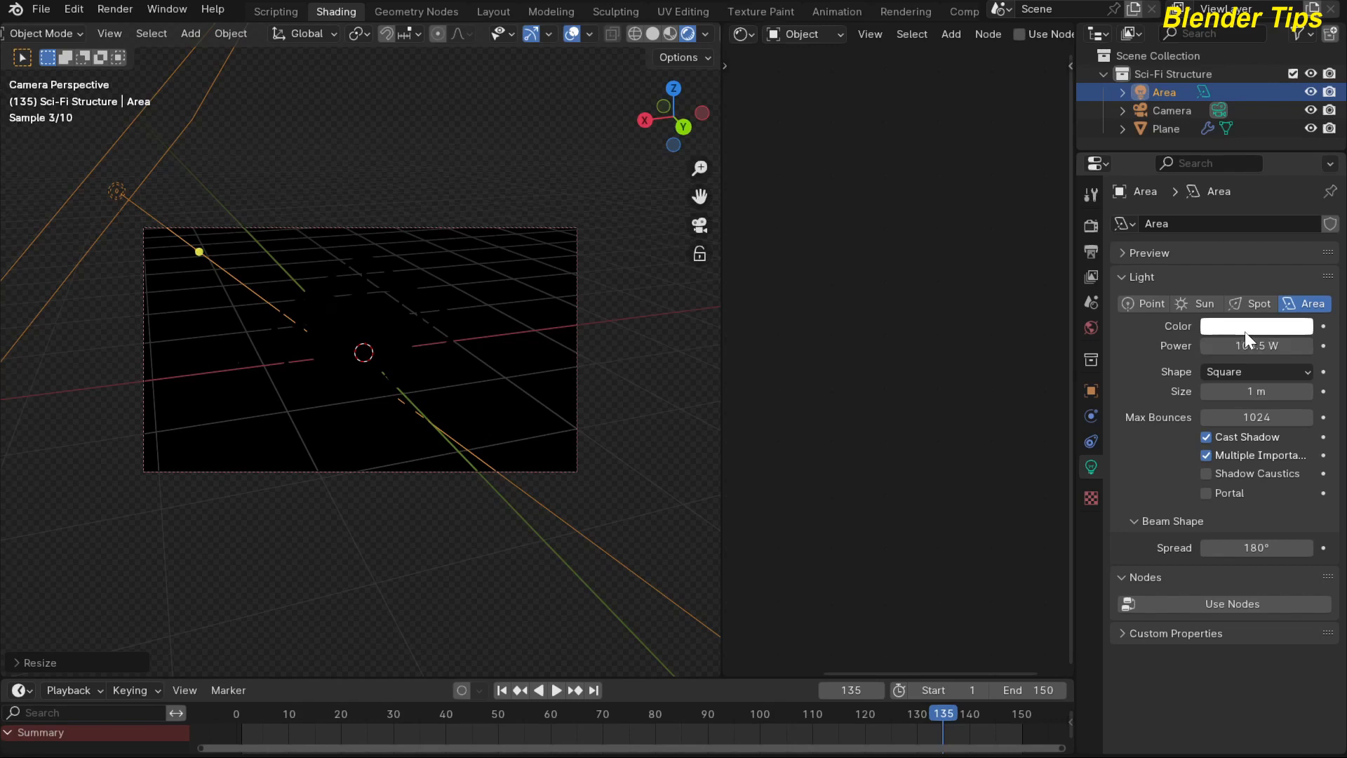
click(1245, 331)
drag(1200, 132, 1188, 119)
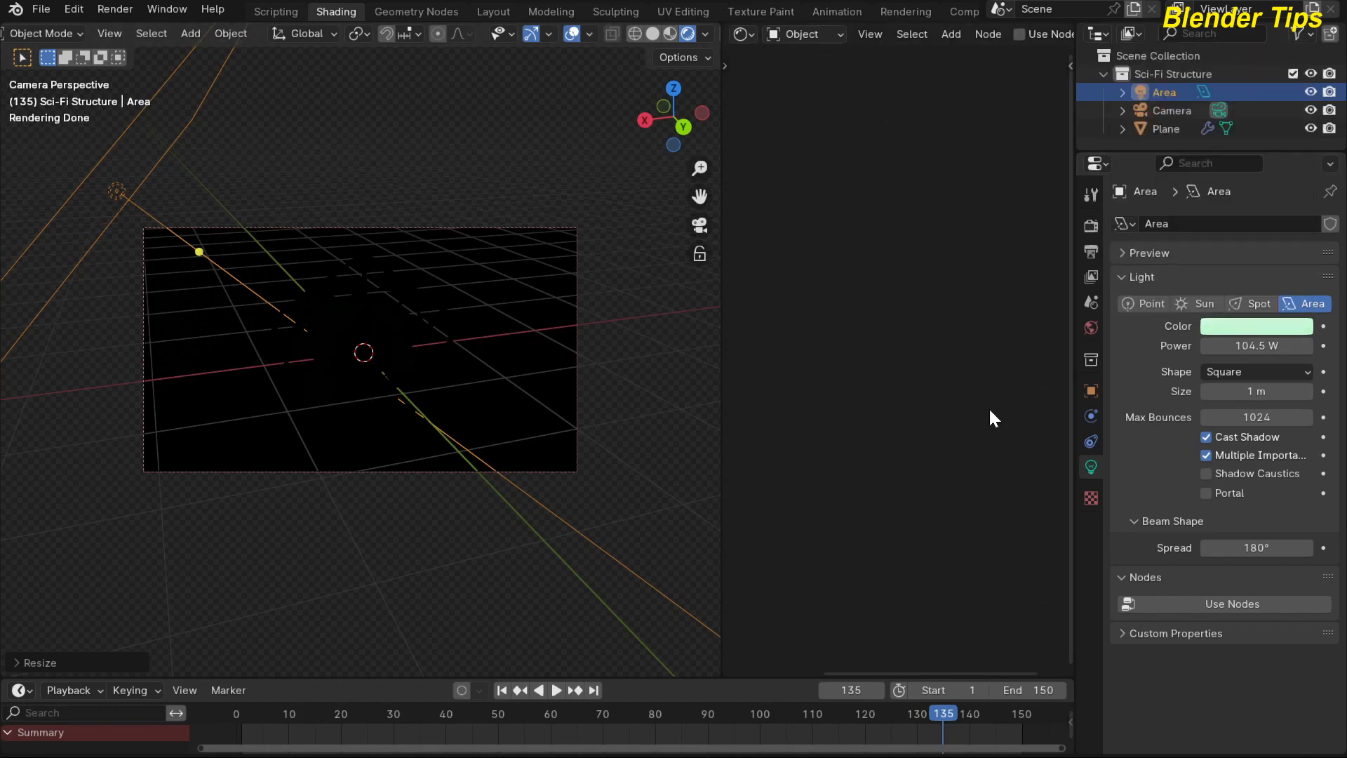
Set the world volume's density to 0.110 and the area light's power to 363 W.
click(1091, 328)
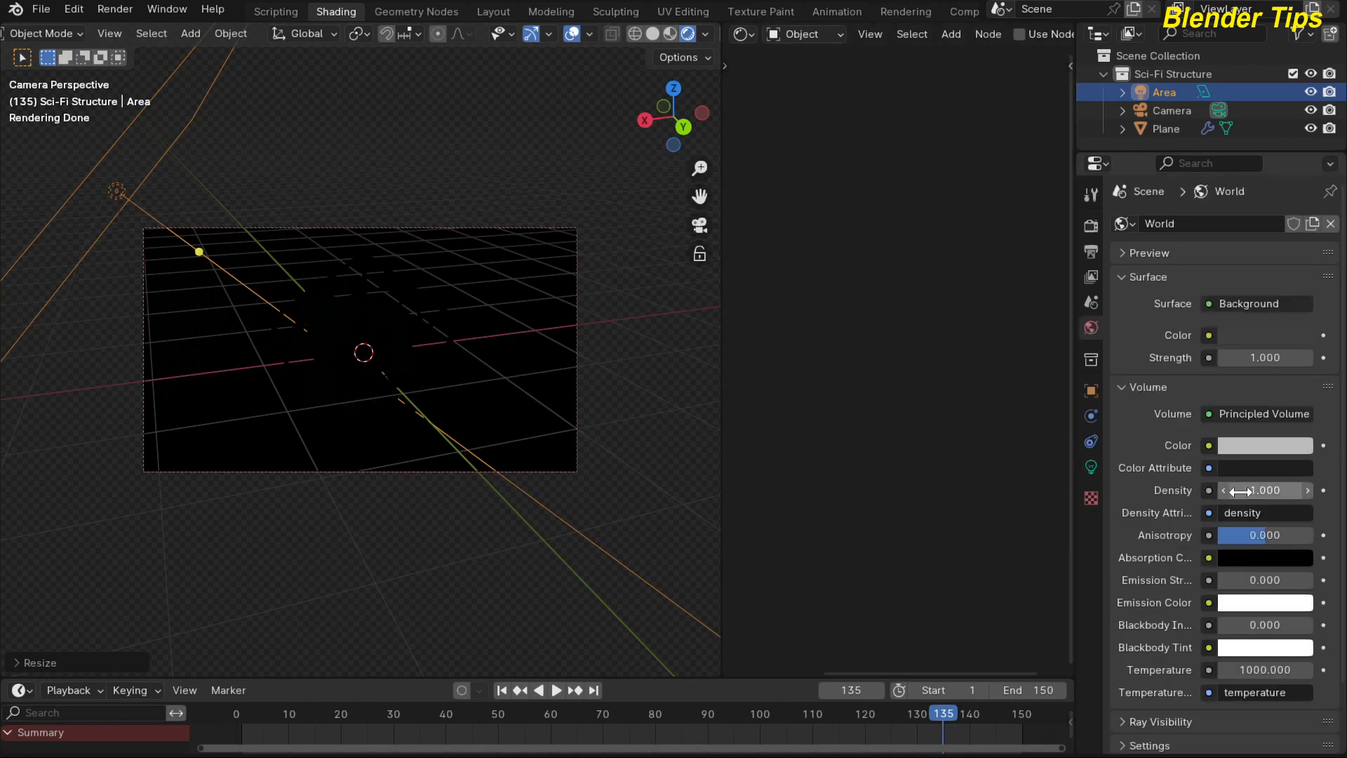
drag(1259, 491, 1182, 489)
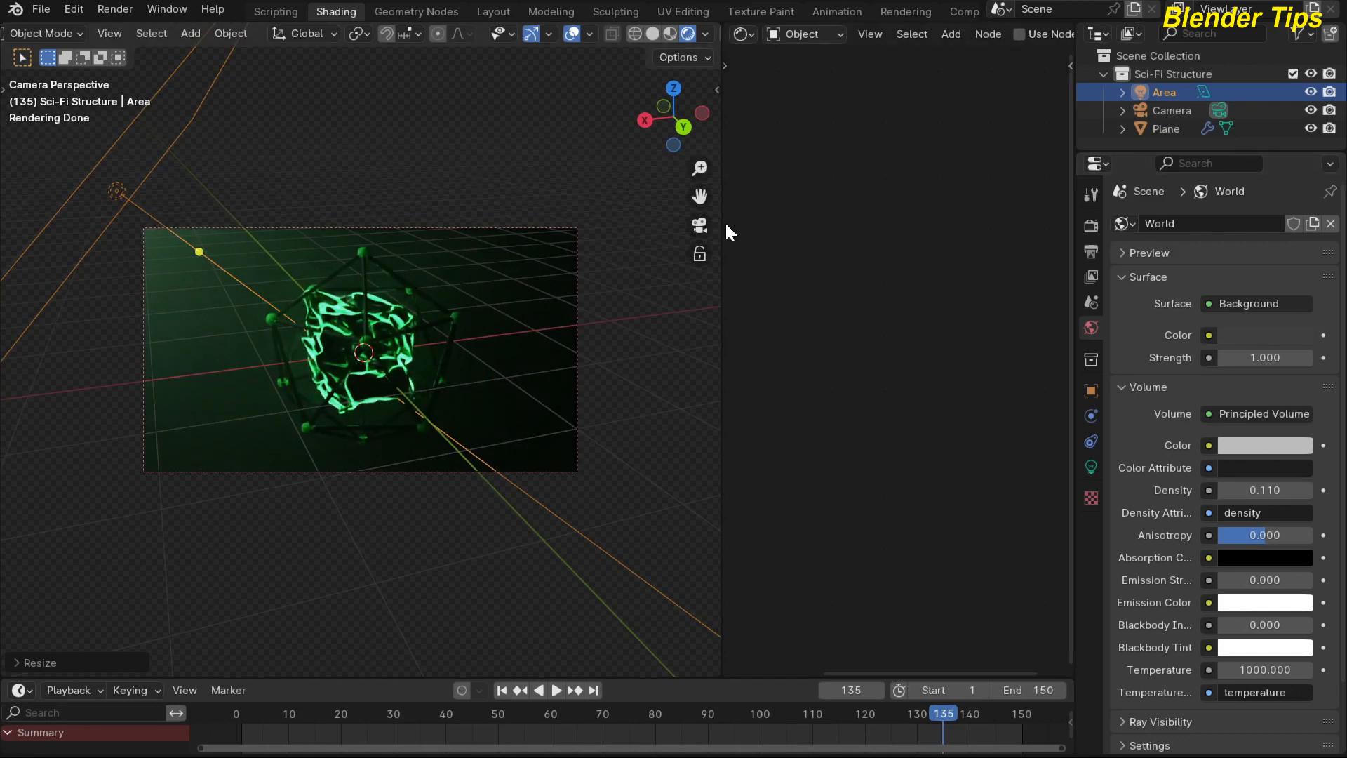
click(1091, 465)
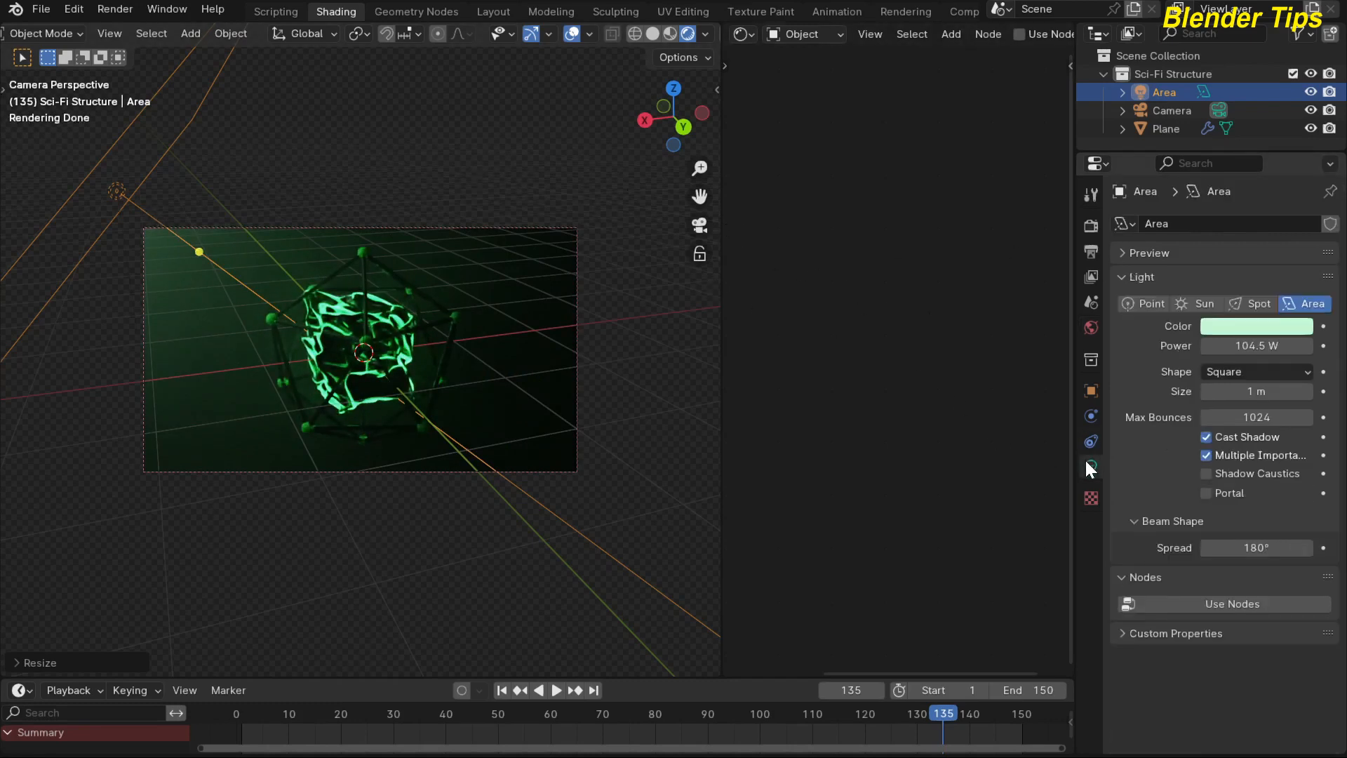
drag(1256, 345, 1277, 345)
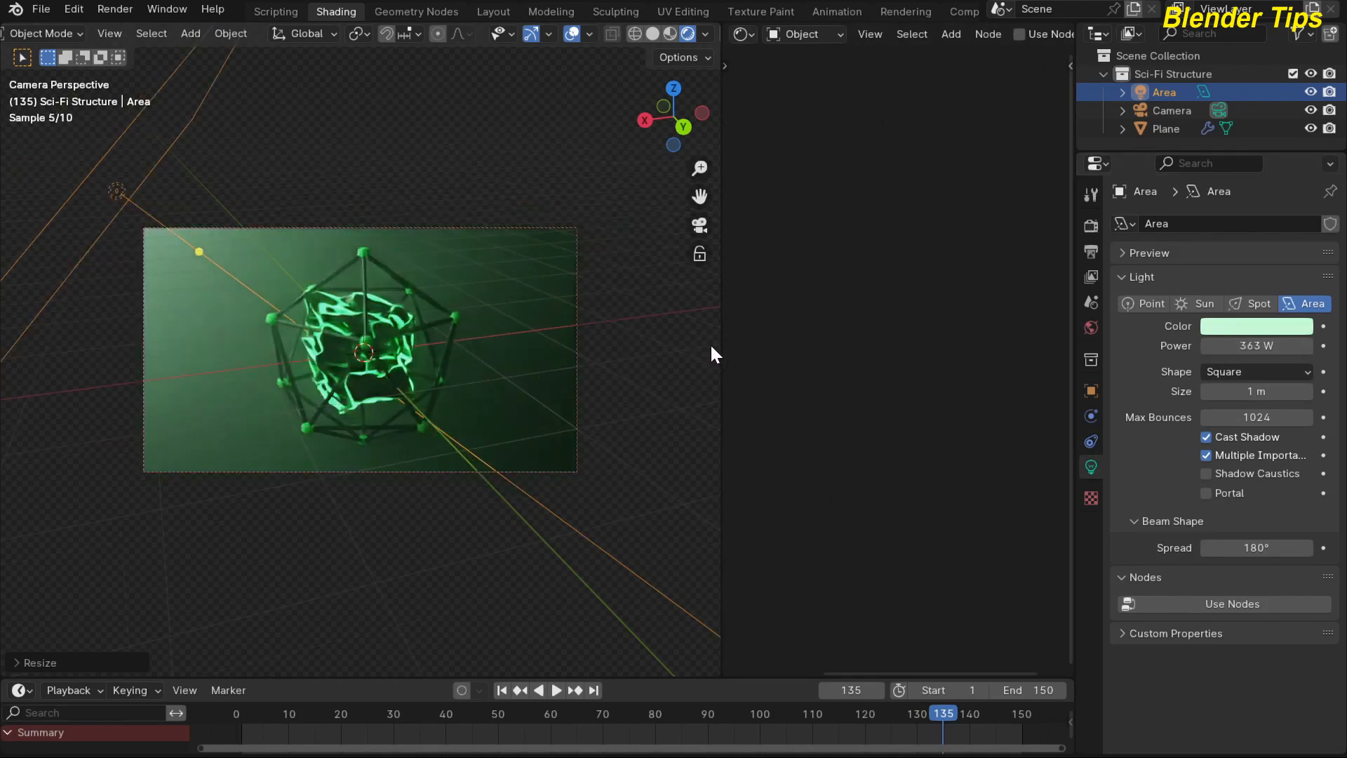
Widen the 3D viewport to nearly two thirds of the window and return it to material preview shading.
drag(719, 351, 854, 352)
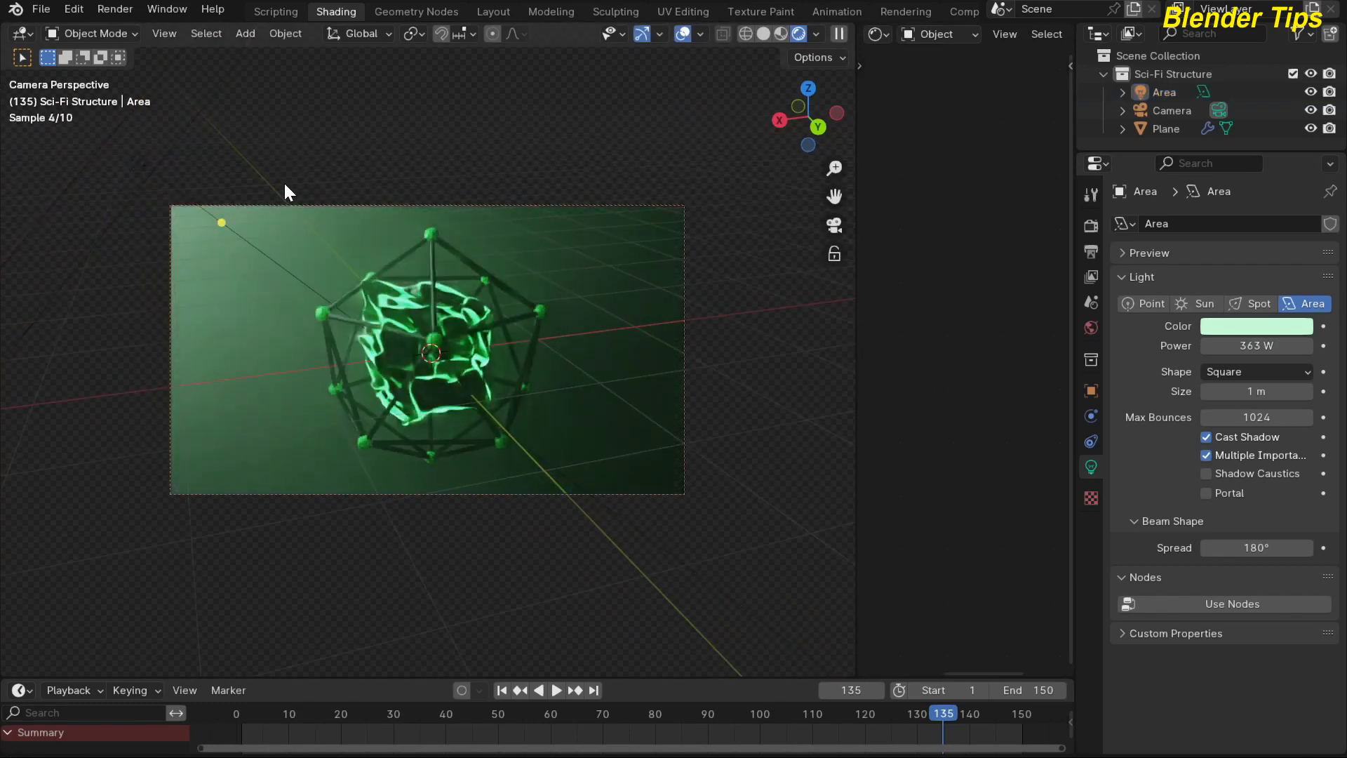
scroll(284, 186, up, 2)
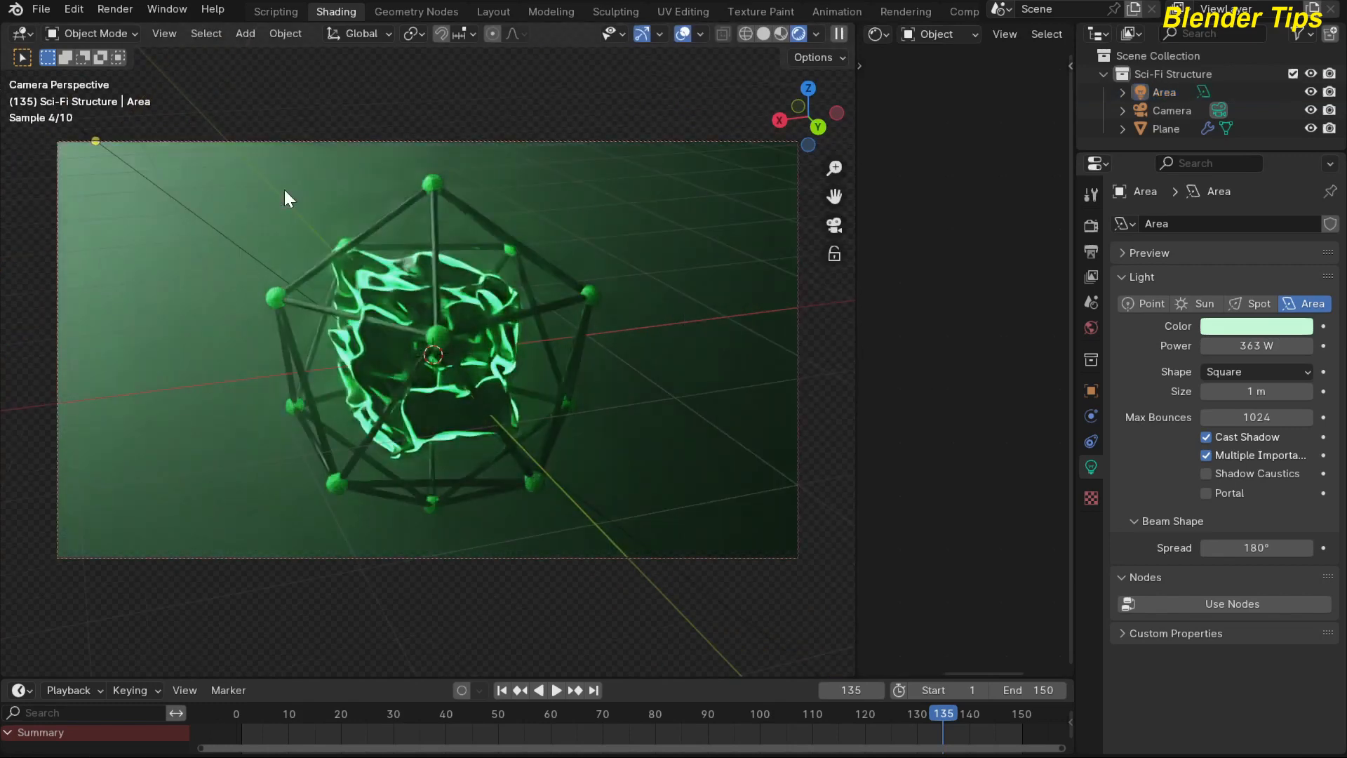
click(781, 34)
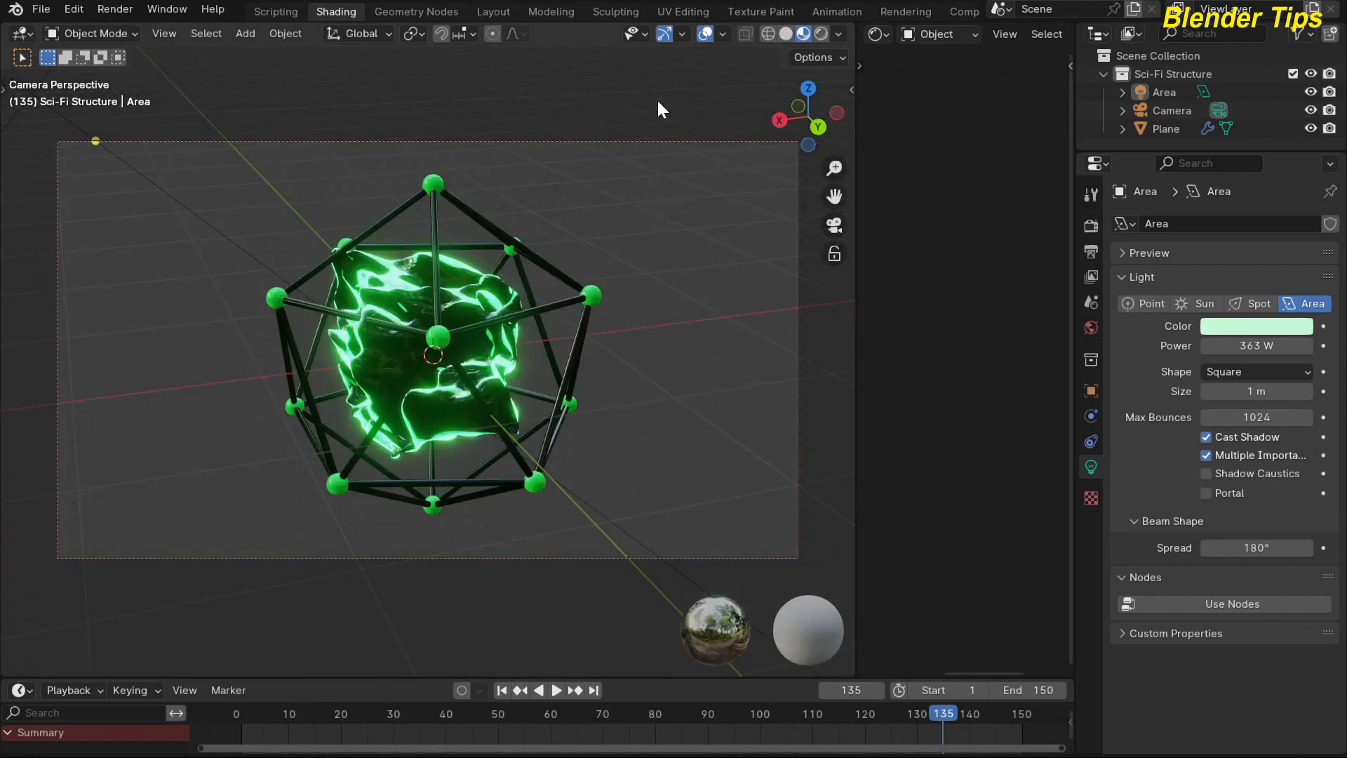
Play the animation and examine the glowing displaced cube inside its frame from near and far.
scroll(435, 258, down, 1)
key(space)
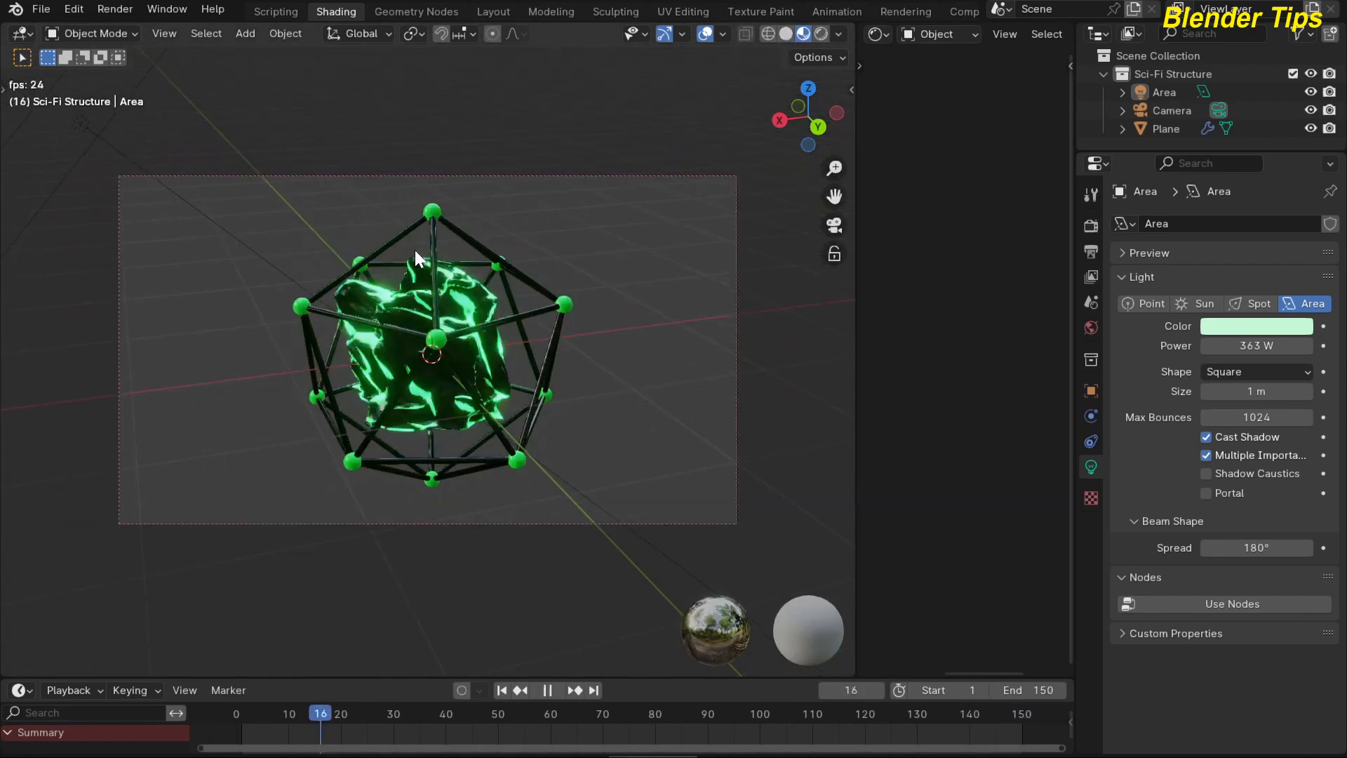
scroll(414, 250, up, 2)
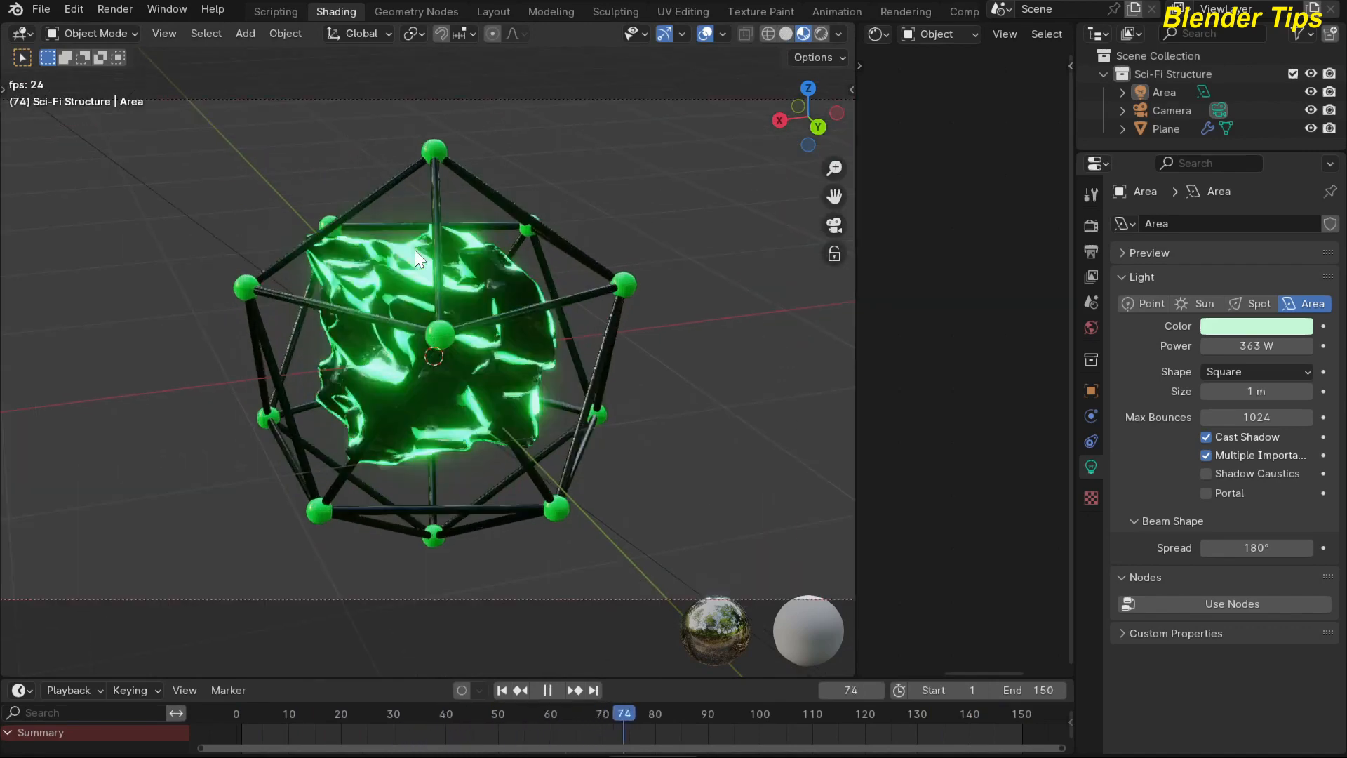
scroll(415, 250, down, 2)
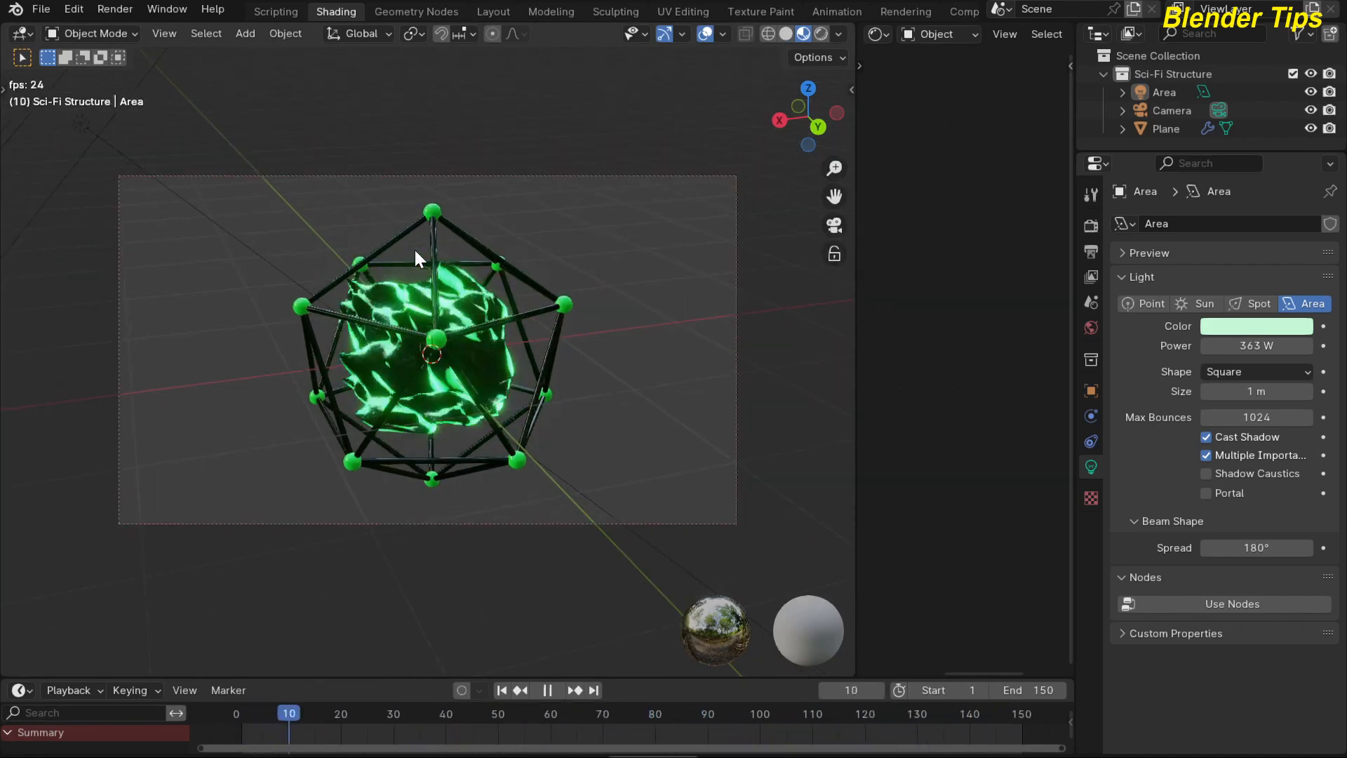
scroll(415, 250, up, 3)
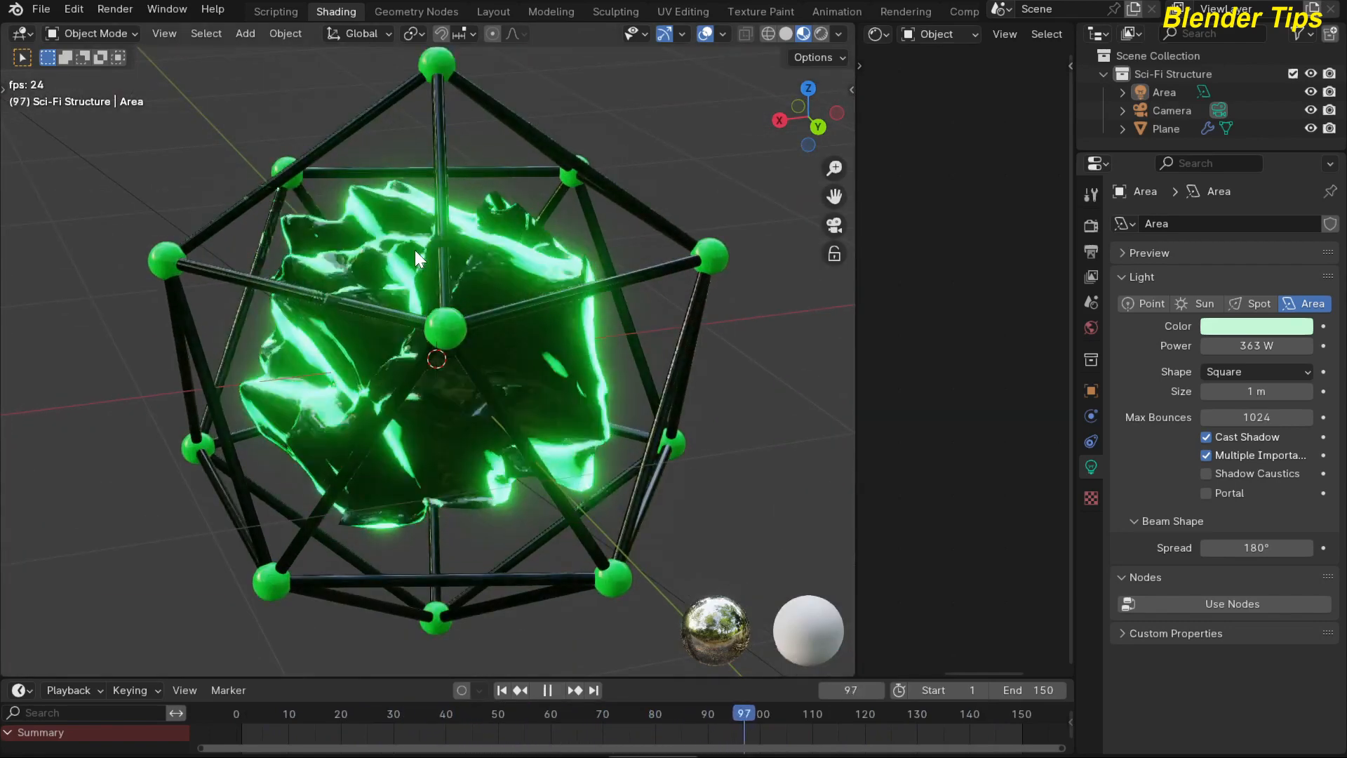
scroll(415, 250, down, 2)
scroll(414, 250, up, 2)
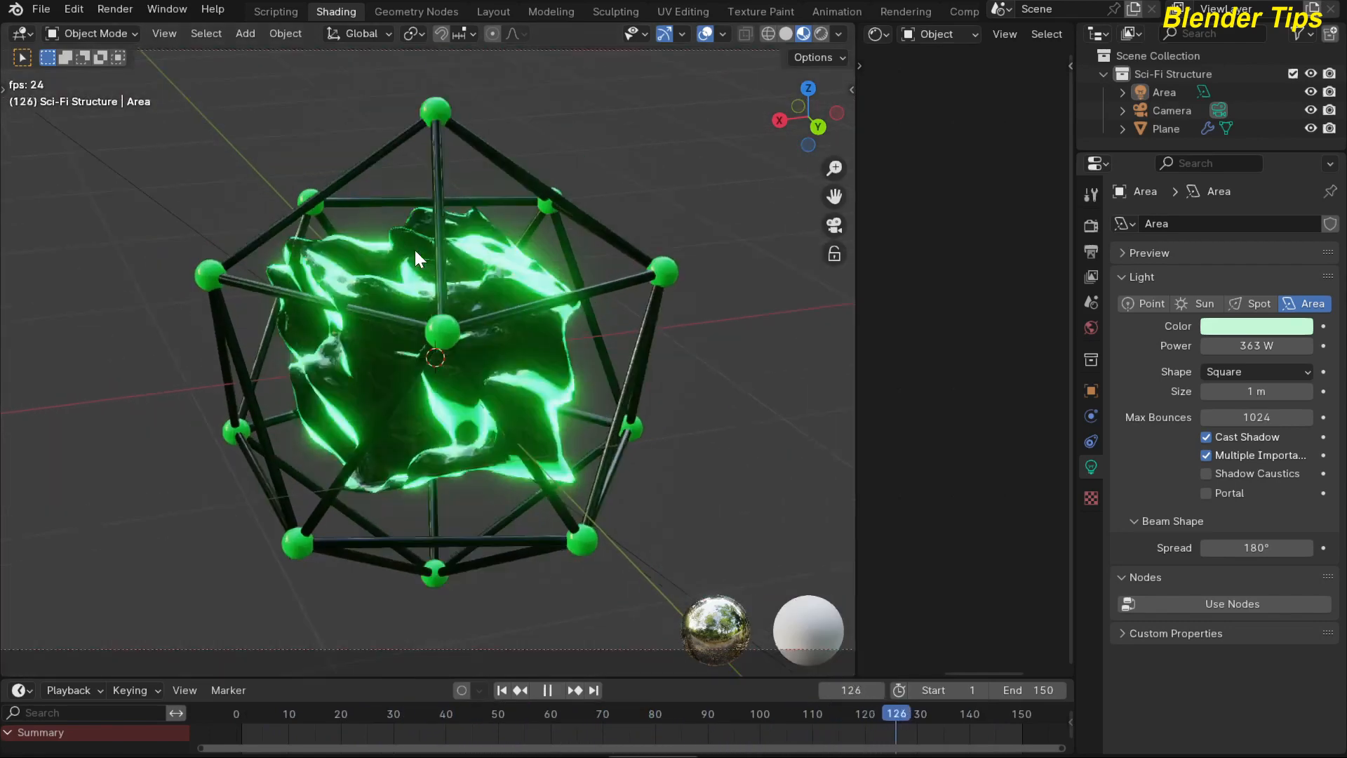
scroll(414, 250, down, 2)
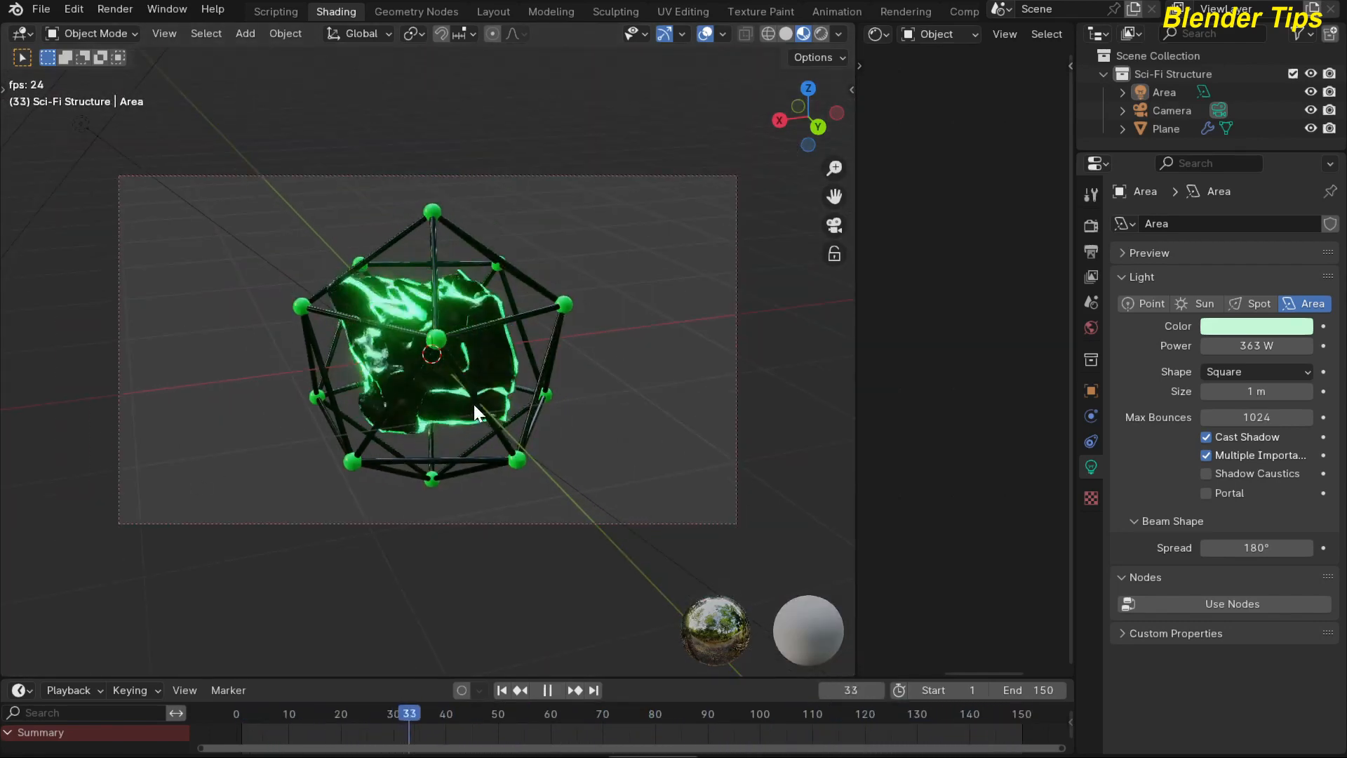